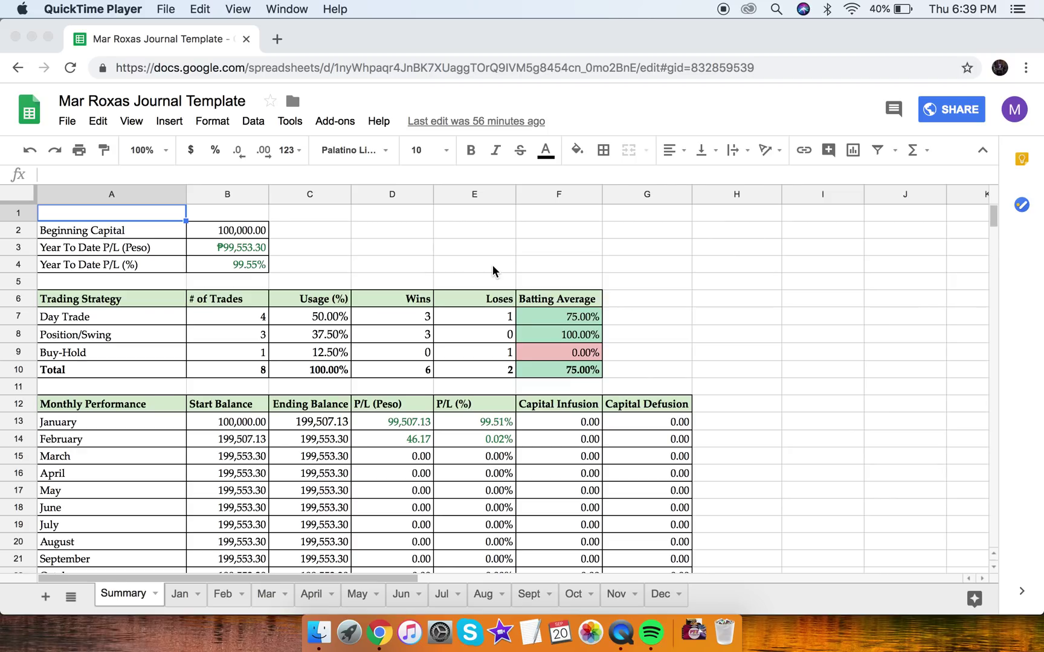
click(646, 242)
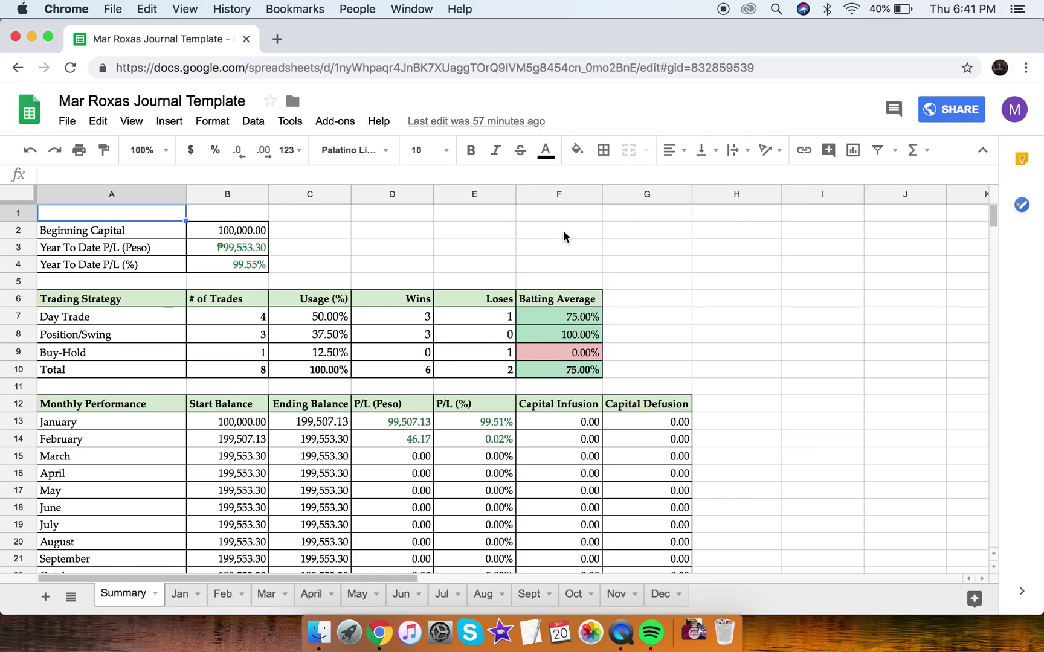
click(204, 237)
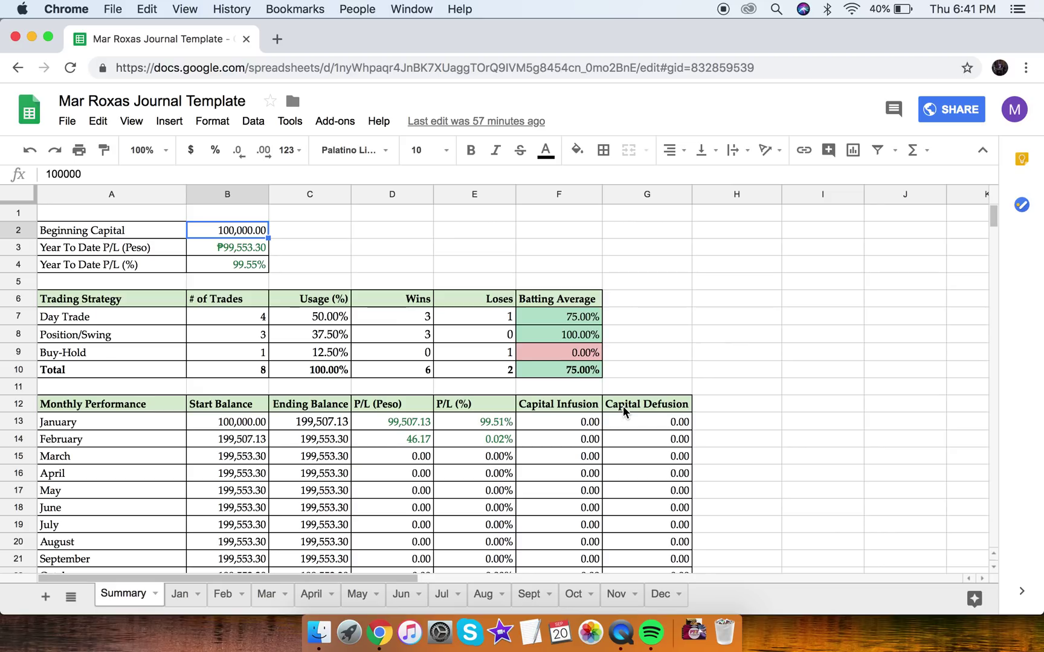
click(288, 235)
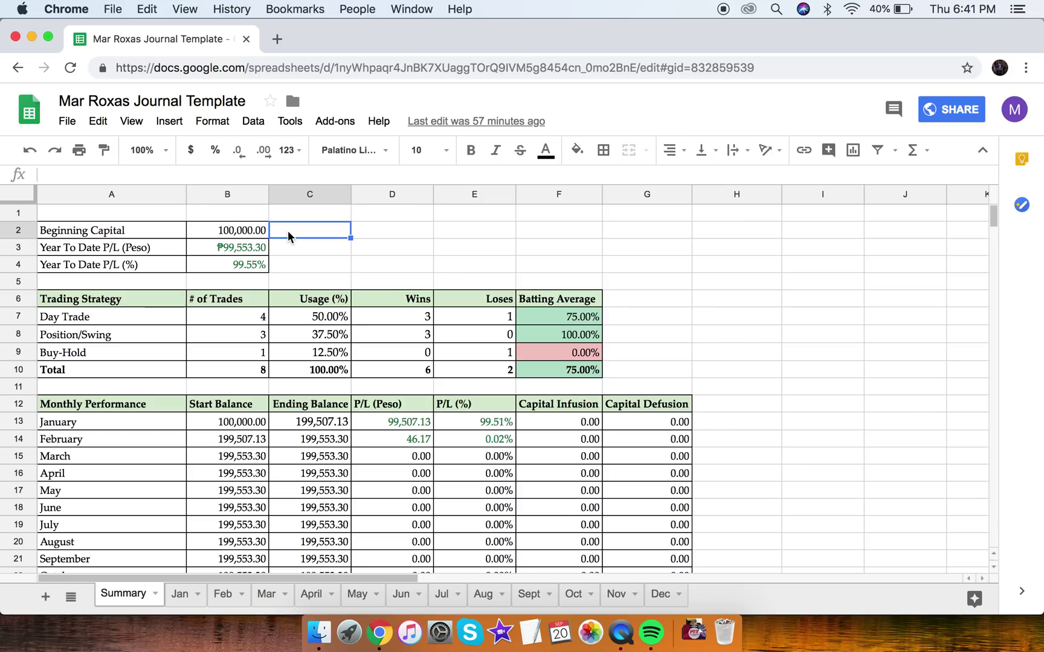
click(293, 217)
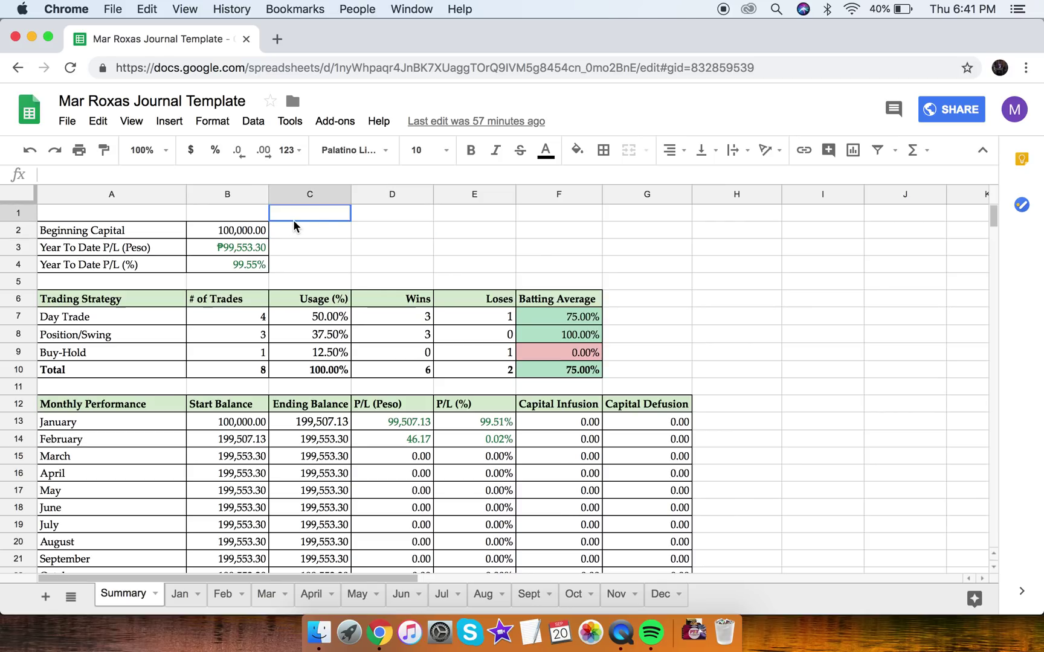
Step: Set the Beginning Capital in the Summary sheet to 500,000
click(252, 237)
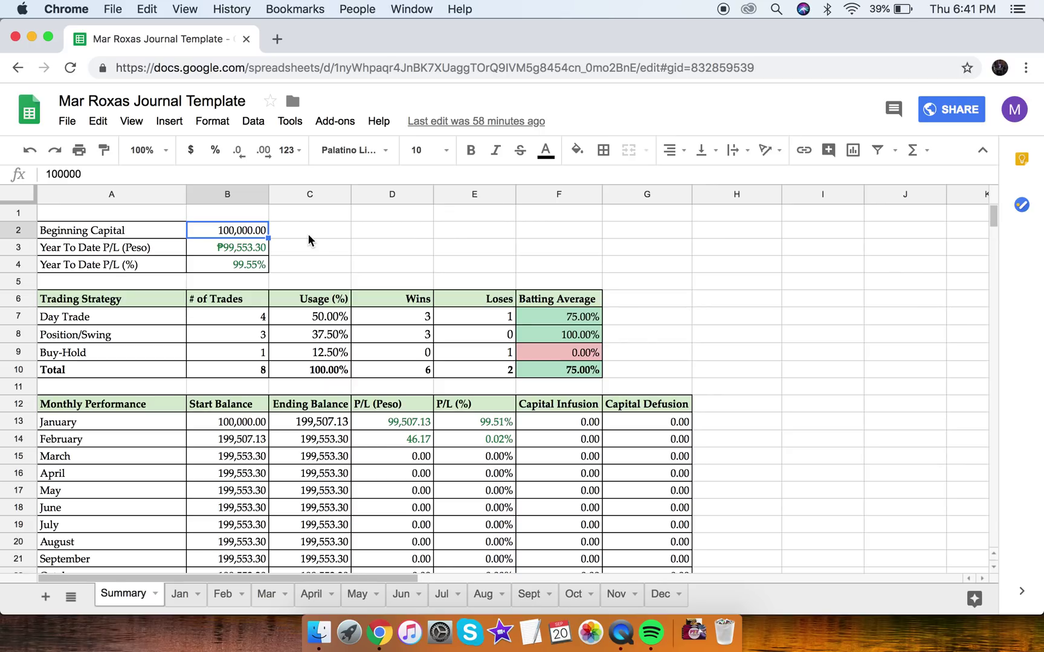
text(500)
text(000)
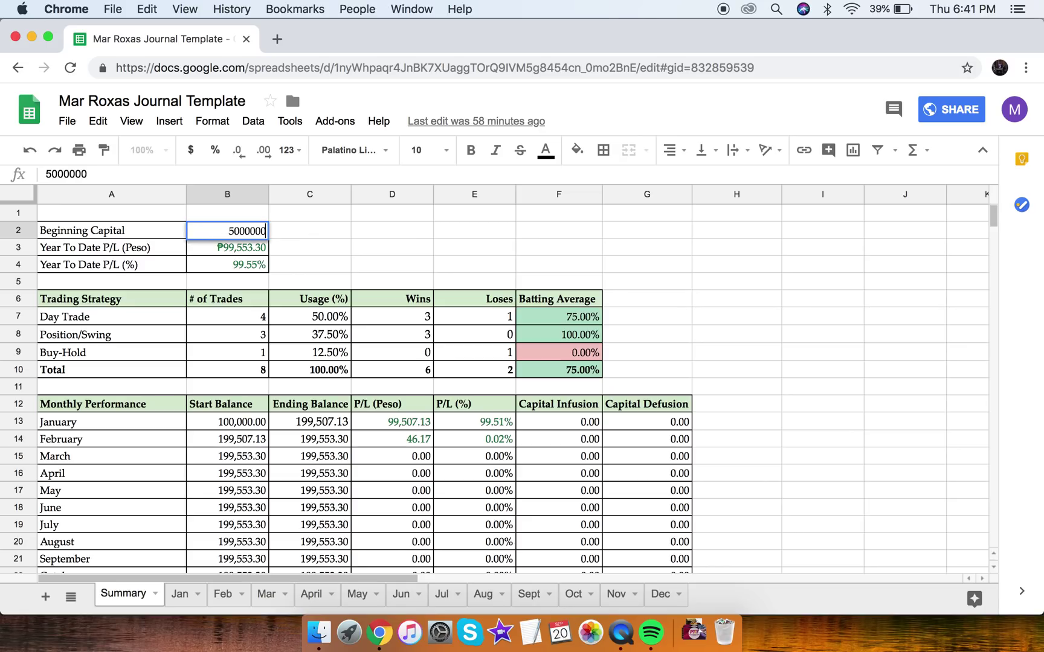
key(Return)
key(Up)
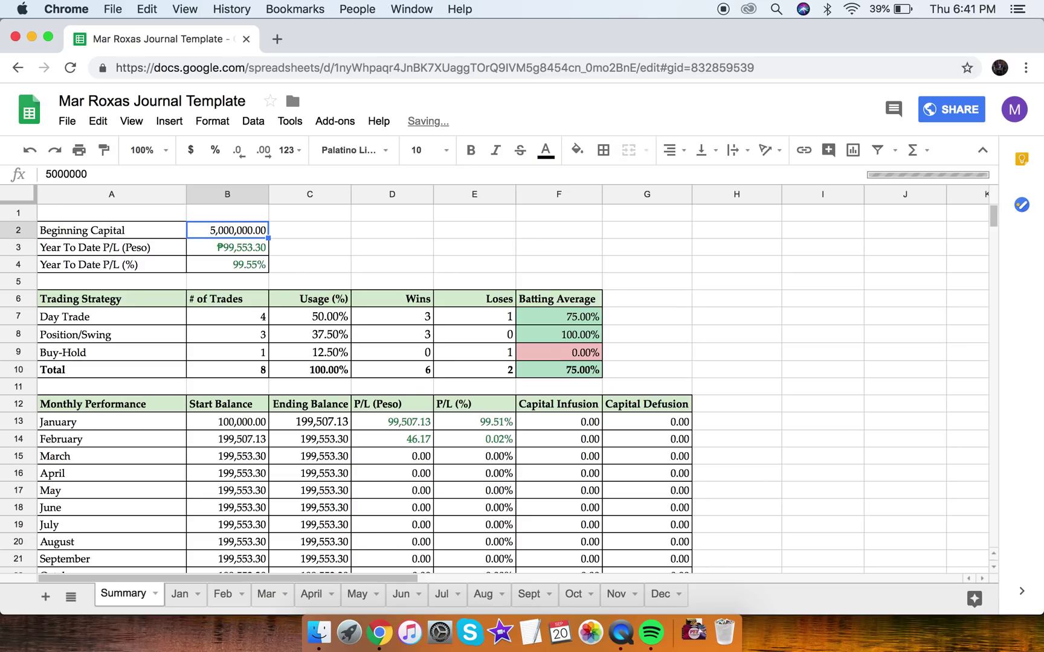
key(Return)
key(BackSpace)
key(Return)
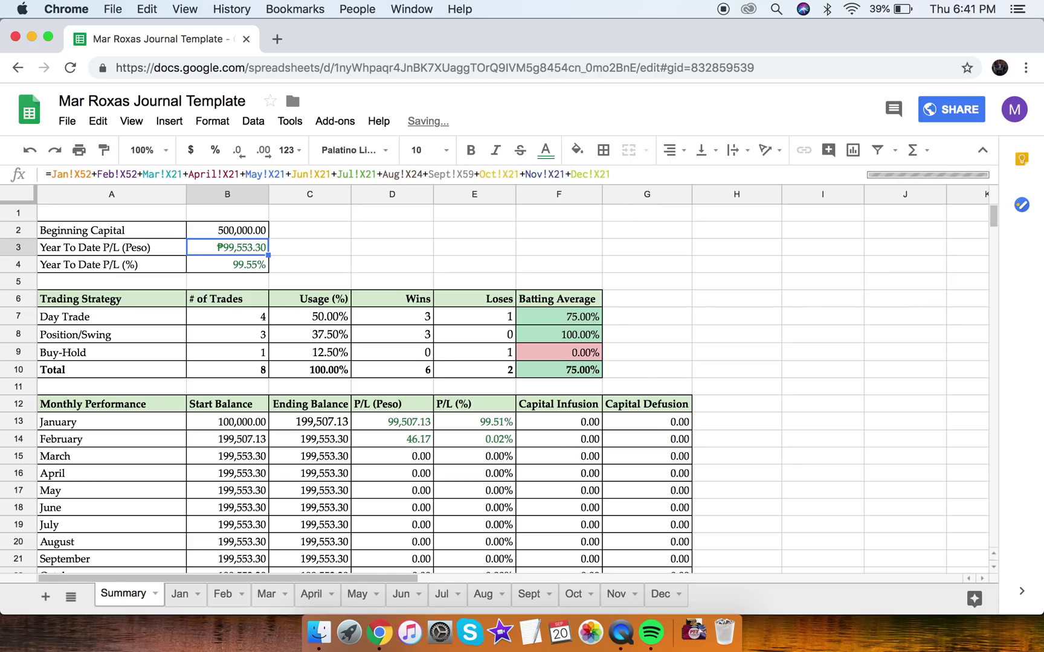
key(Right)
key(Right)
key(Right)
key(Right)
key(Right)
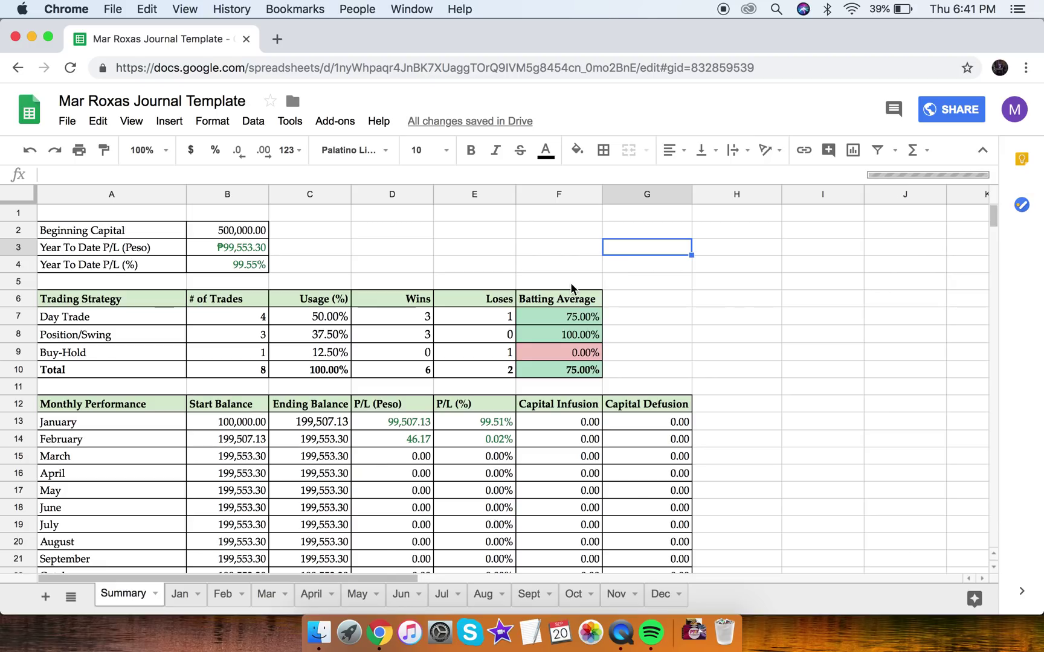
Step: Enter a Capital Infusion of 30,000 for January in the Monthly Performance table
click(567, 427)
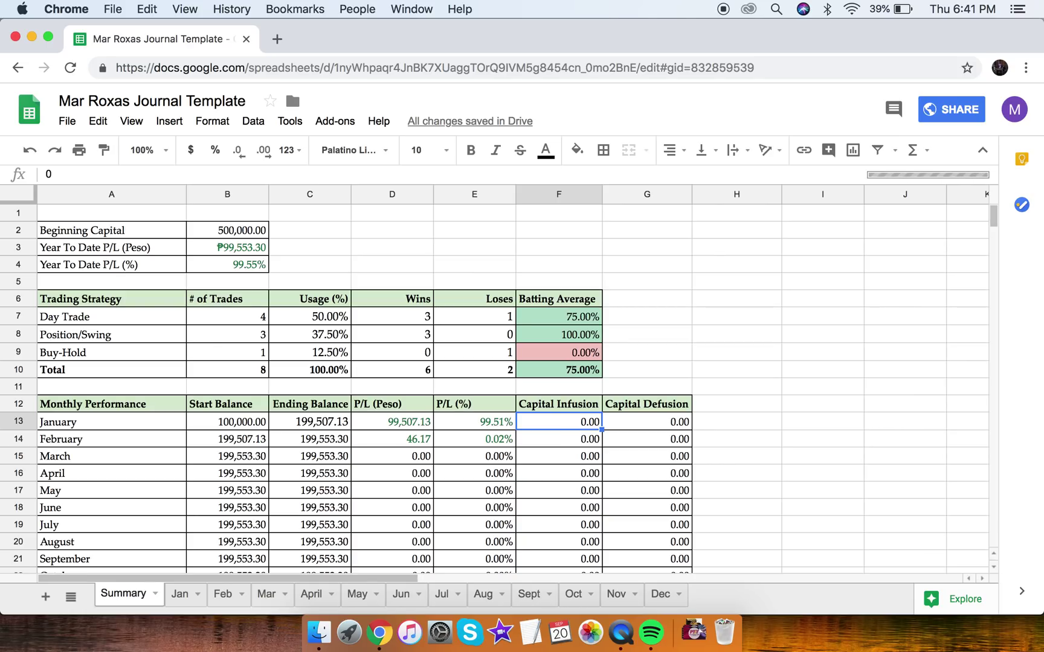
key(Left)
key(Left)
key(Left)
key(Left)
key(Left)
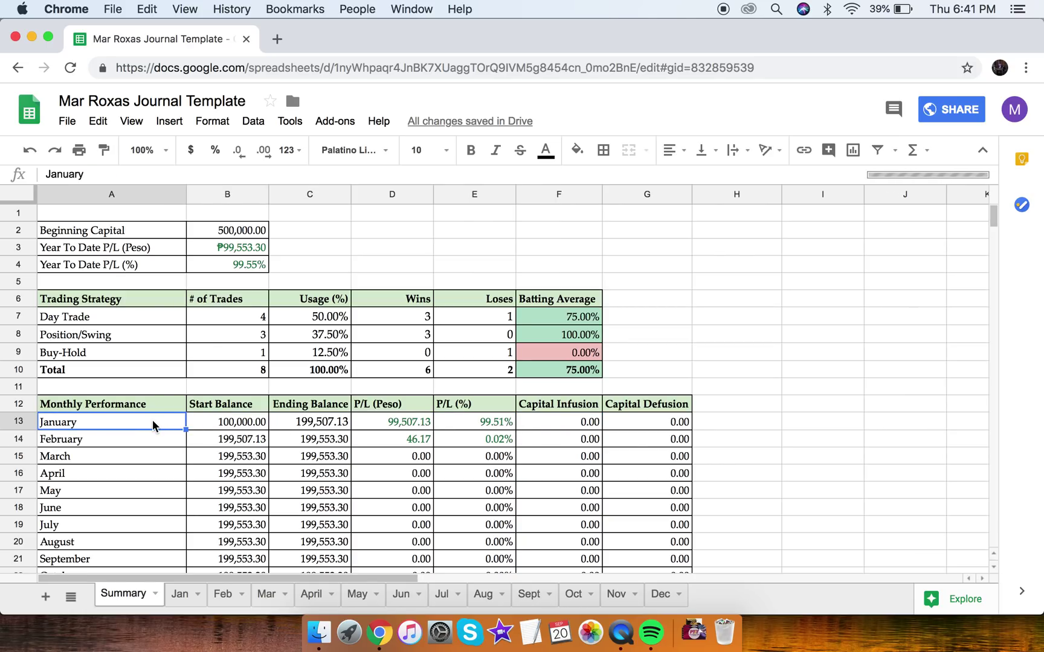
click(556, 426)
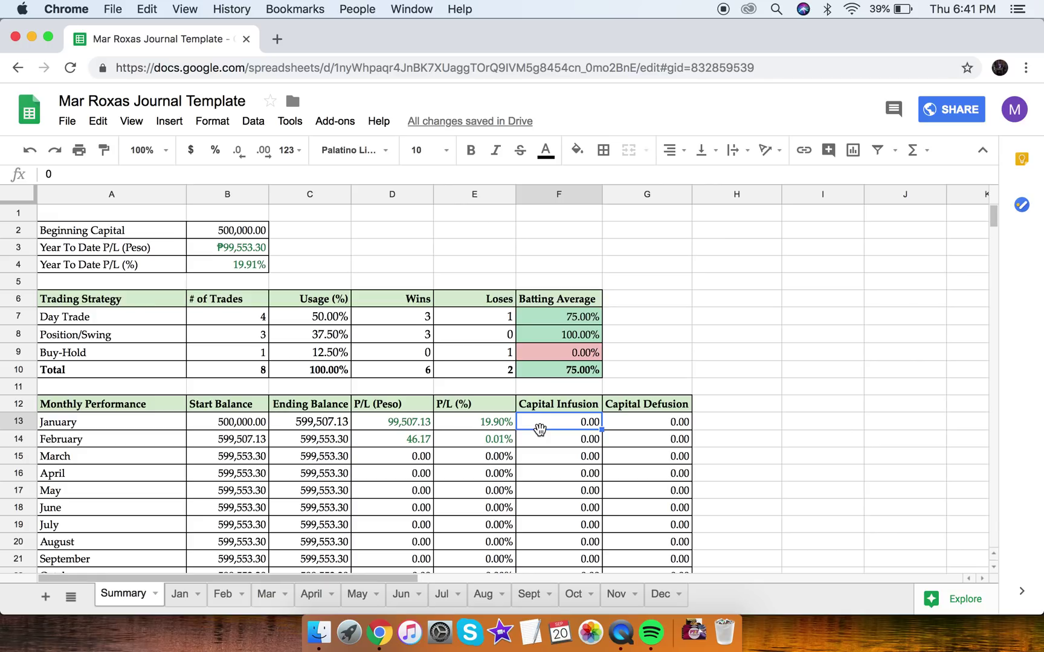
text(30)
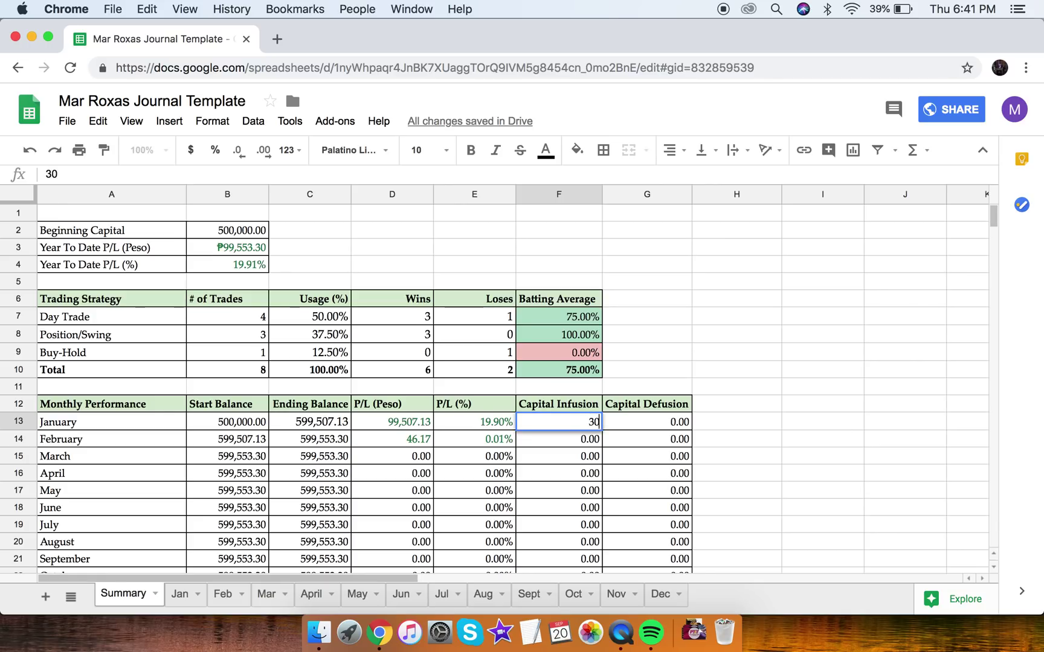
text(,000)
key(Return)
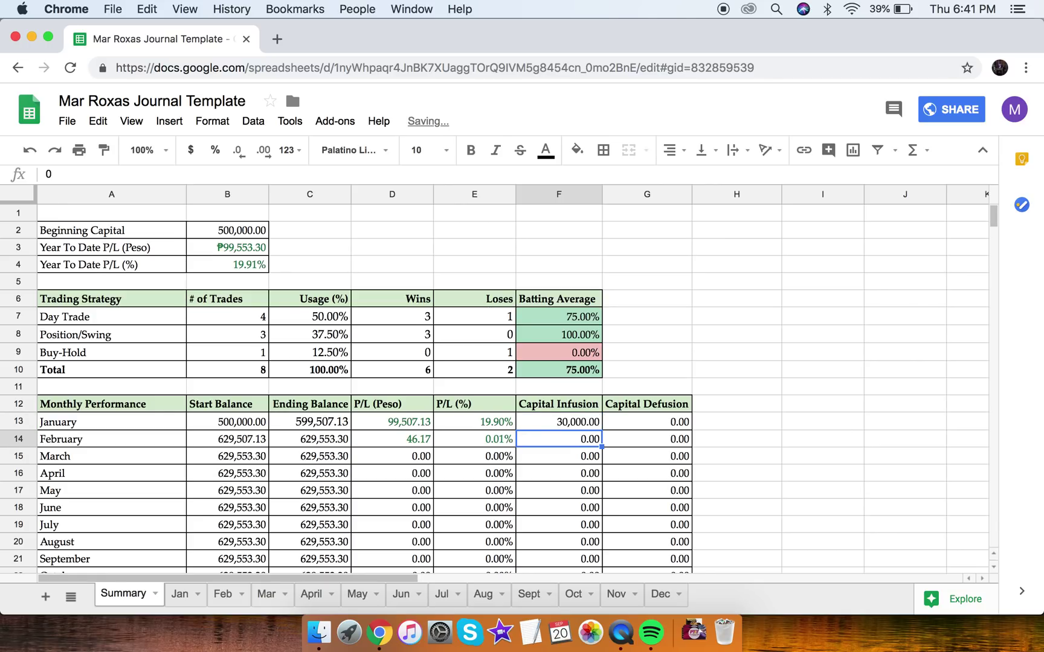
key(Up)
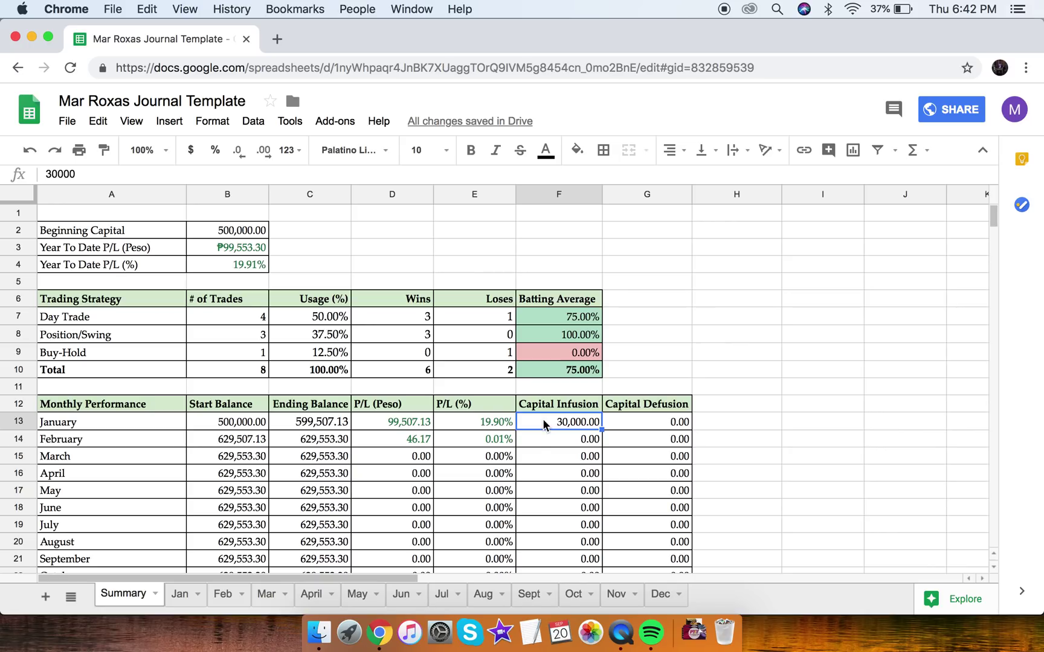
Step: Enter a Capital Defusion of 90,000 for February in the Monthly Performance table
click(567, 441)
click(631, 438)
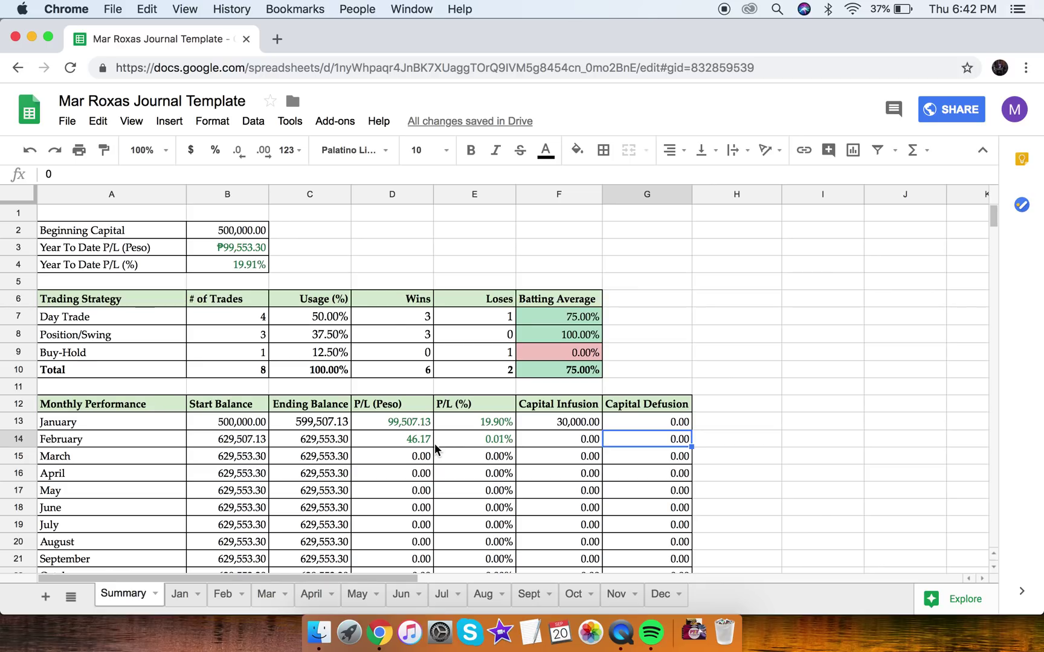
text(90,000)
key(Return)
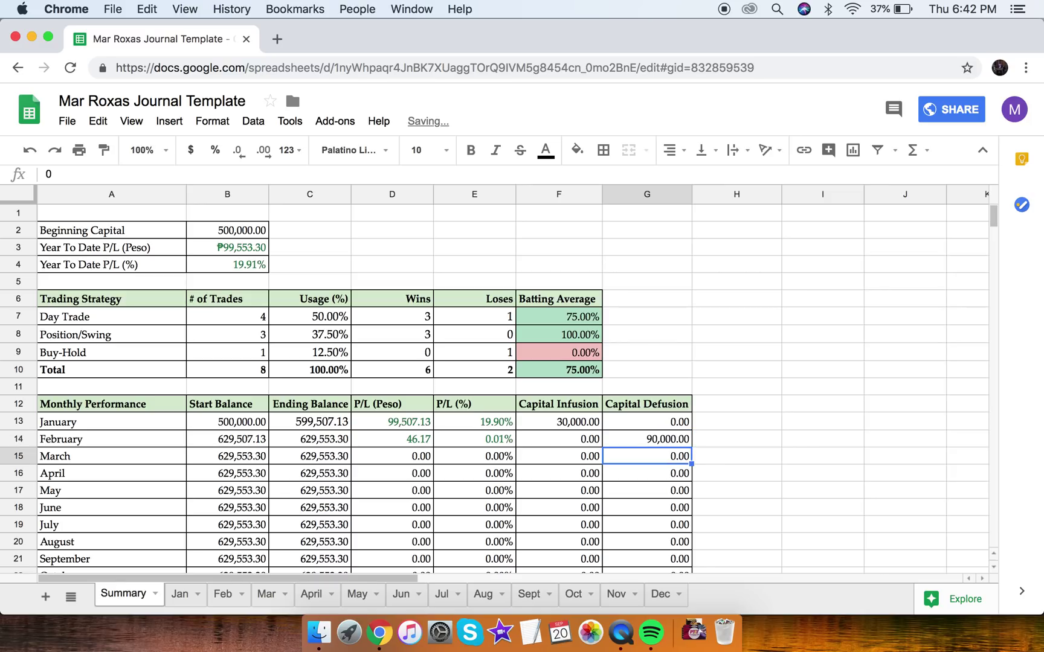
key(Up)
key(Up)
key(Up)
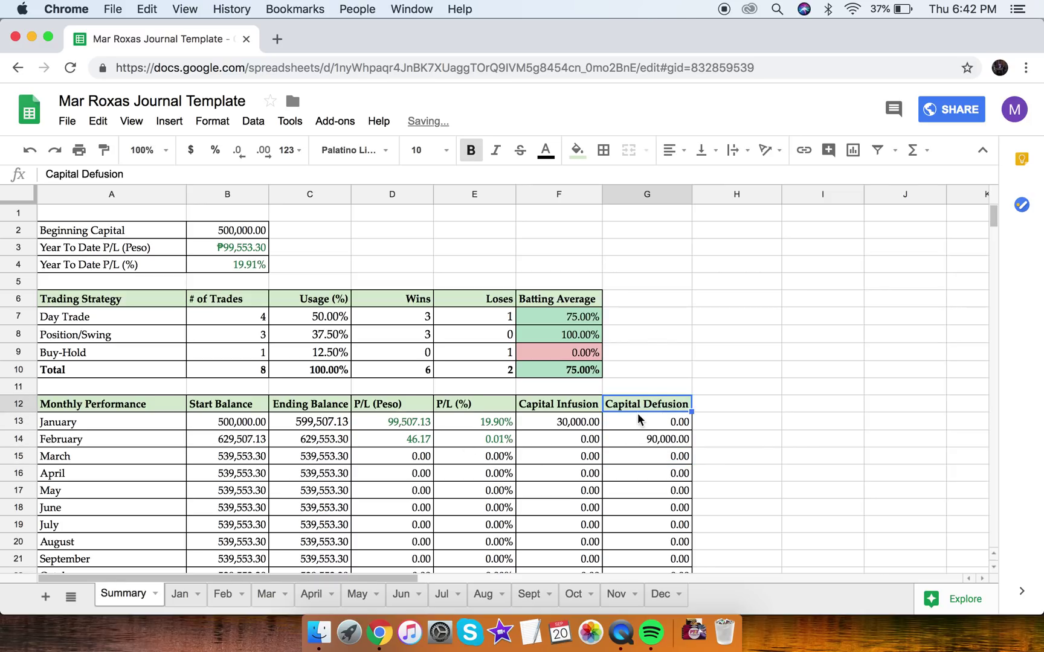
Step: Review the February row of the Monthly Performance table and the March ending balance
click(641, 439)
key(Left)
key(Left)
key(Left)
key(Left)
key(Left)
key(Left)
key(Right)
key(Right)
key(Right)
key(Right)
key(Right)
key(Right)
key(Right)
key(Left)
key(Left)
key(Left)
key(Left)
key(Left)
key(Down)
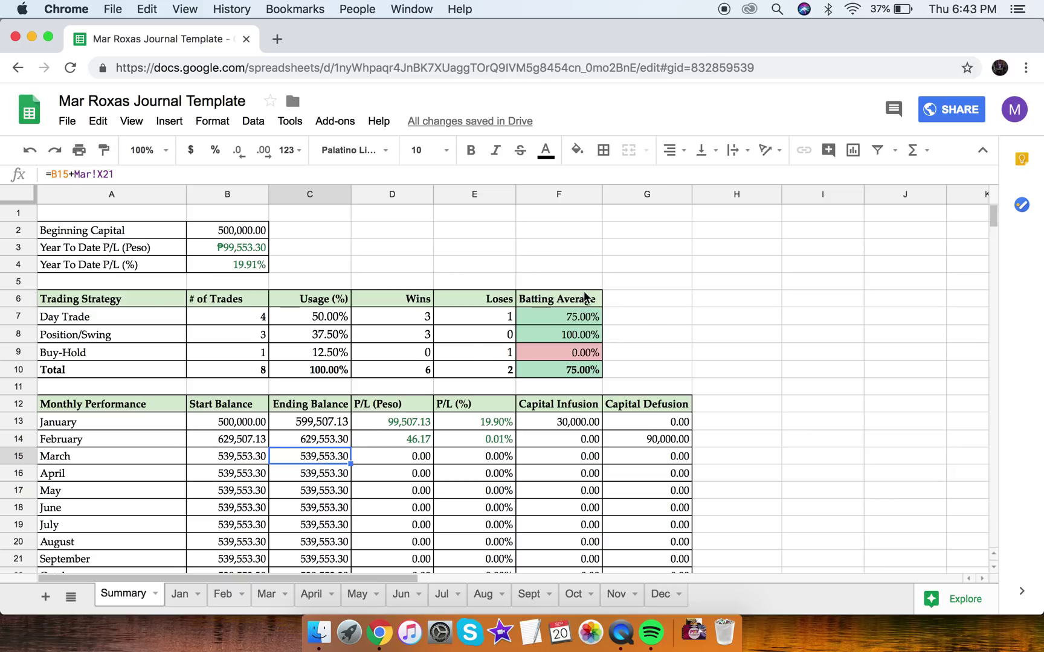
click(652, 322)
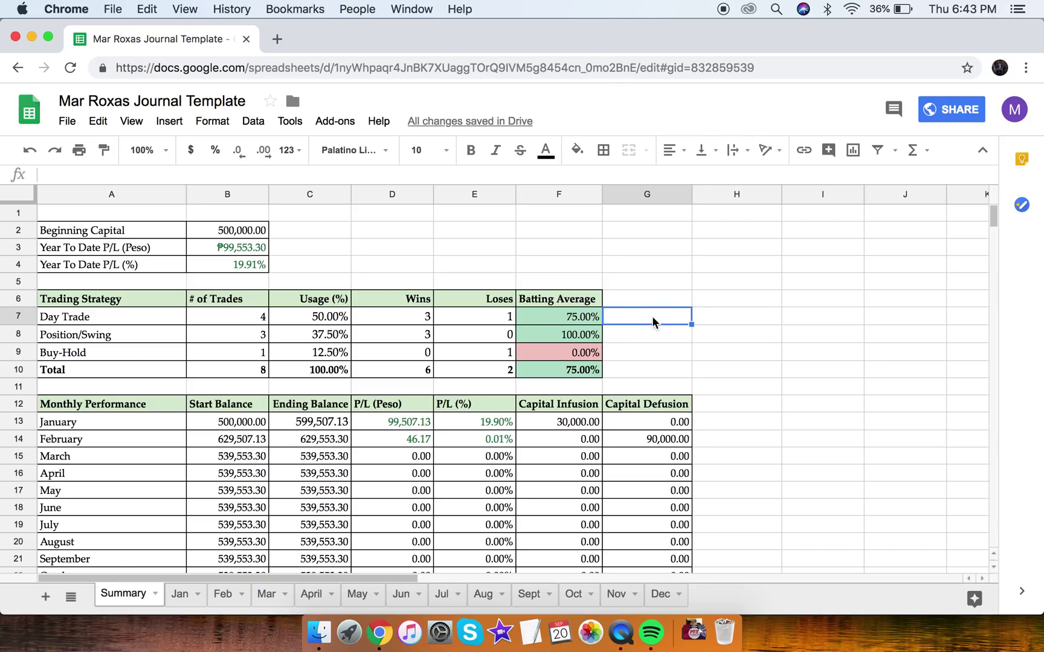
click(307, 253)
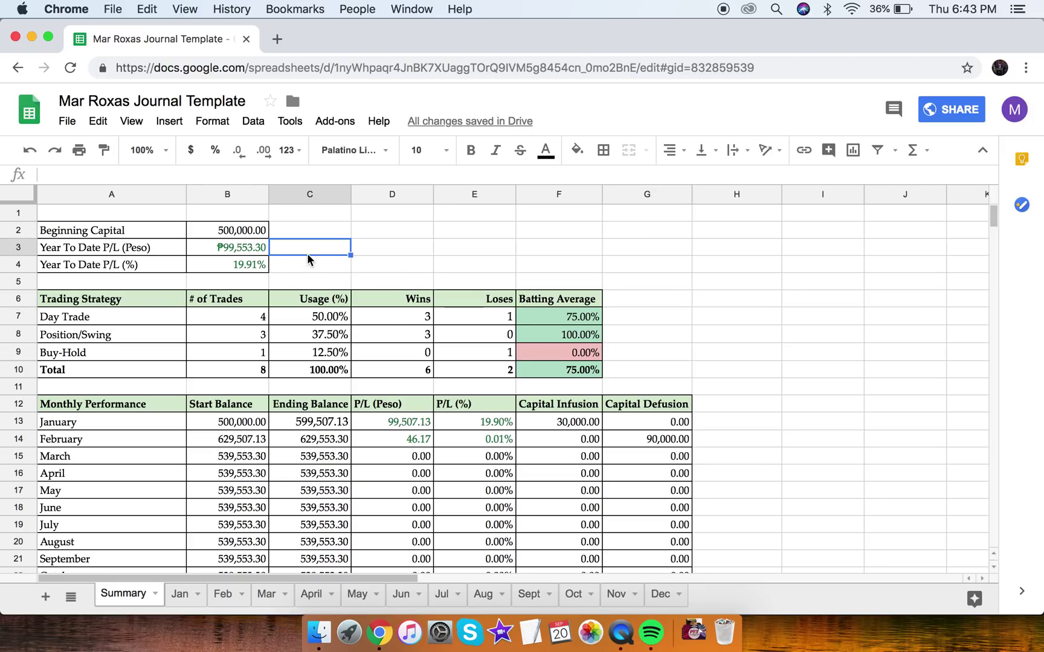
click(208, 246)
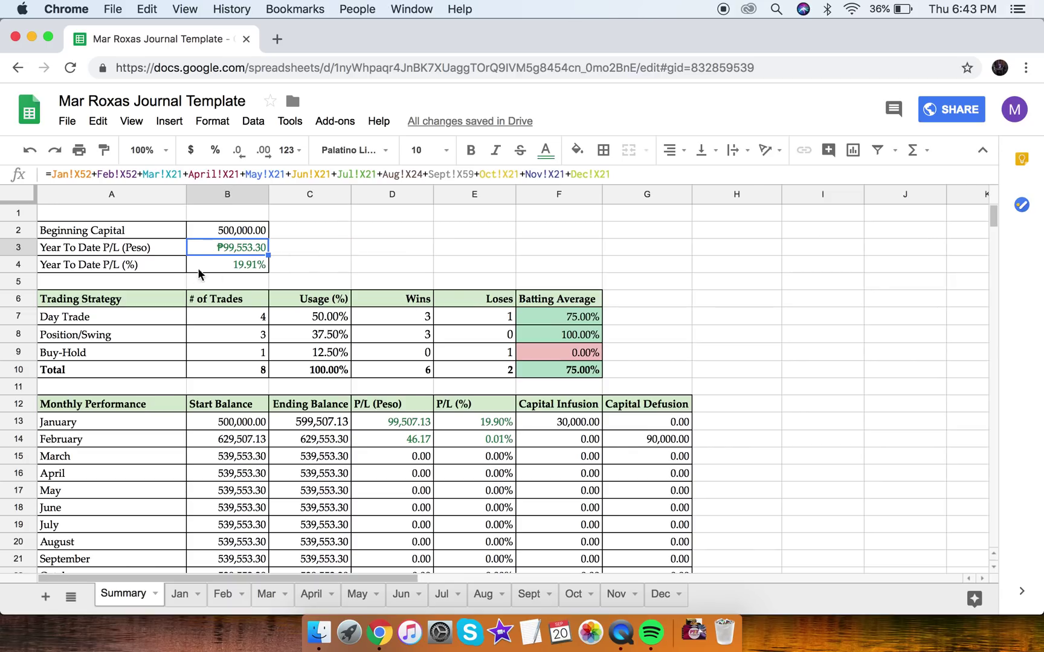
click(296, 251)
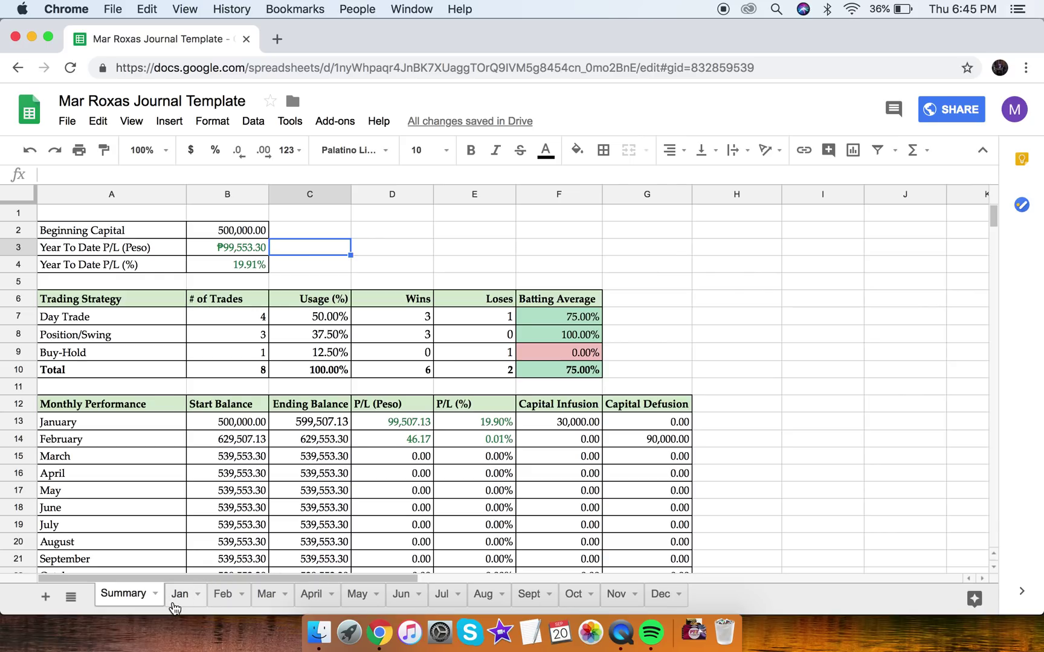
Step: Clear the six sample trades in the Jan sheet, from Symbol through Outcome (B2:Z7), keeping the trade numbers
click(177, 601)
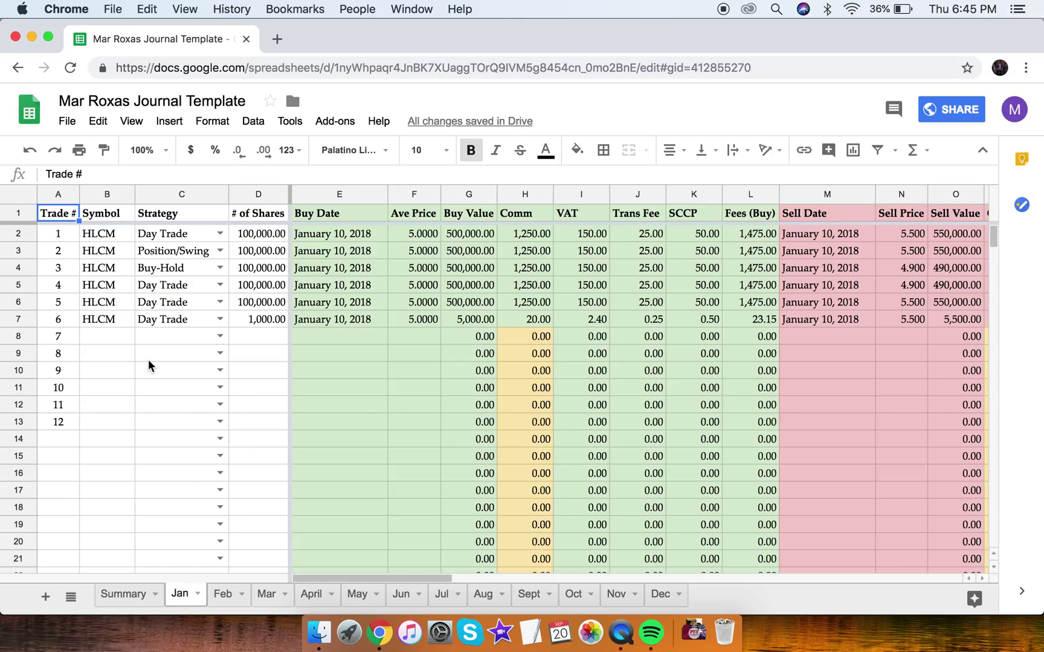
click(101, 240)
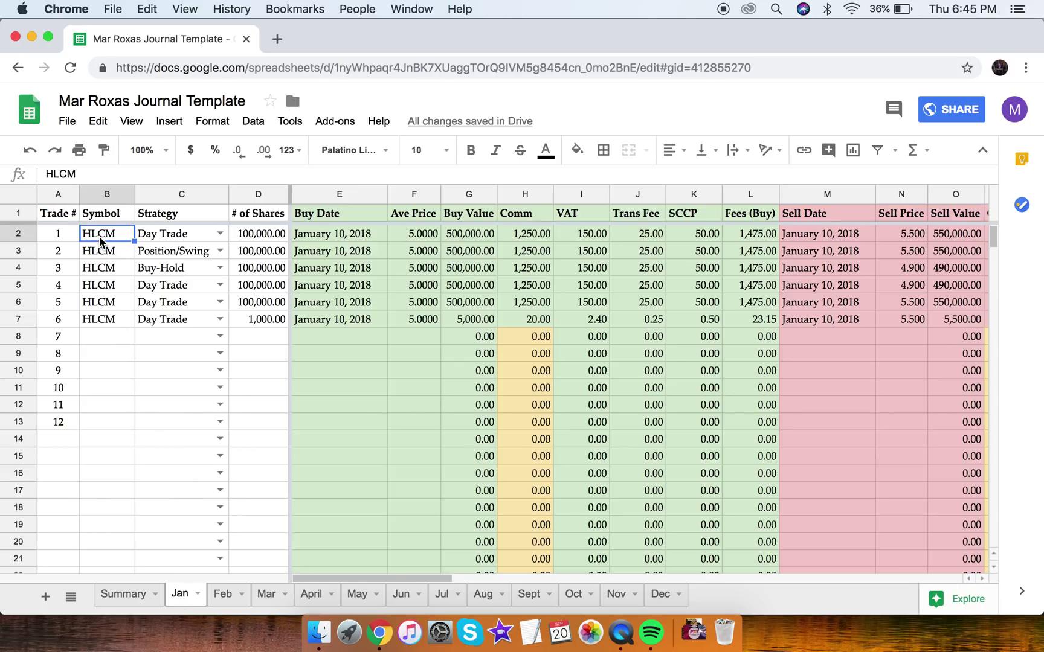
key(shift+Down)
key(shift+Down)
key(shift+Down)
key(shift+Down)
key(shift+Down)
key(shift+Right)
key(shift+Right)
key(shift+Right)
key(shift+Right)
key(shift+Right)
key(shift+Right)
key(shift+Right)
key(shift+Right)
key(shift+Right)
key(shift+Right)
key(shift+Right)
key(shift+Right)
key(shift+Right)
key(shift+Right)
key(shift+Right)
key(shift+Right)
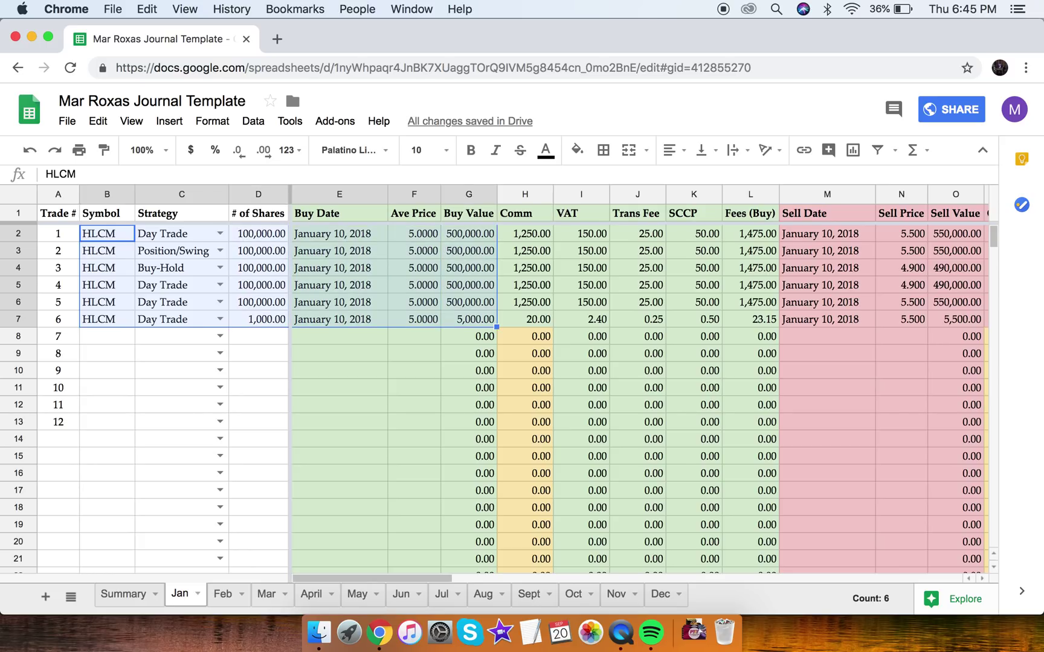
key(shift+Right)
key(shift+Right)
key(shift+Right)
key(shift+Right)
key(shift+Right)
key(shift+Right)
key(shift+Right)
key(shift+Right)
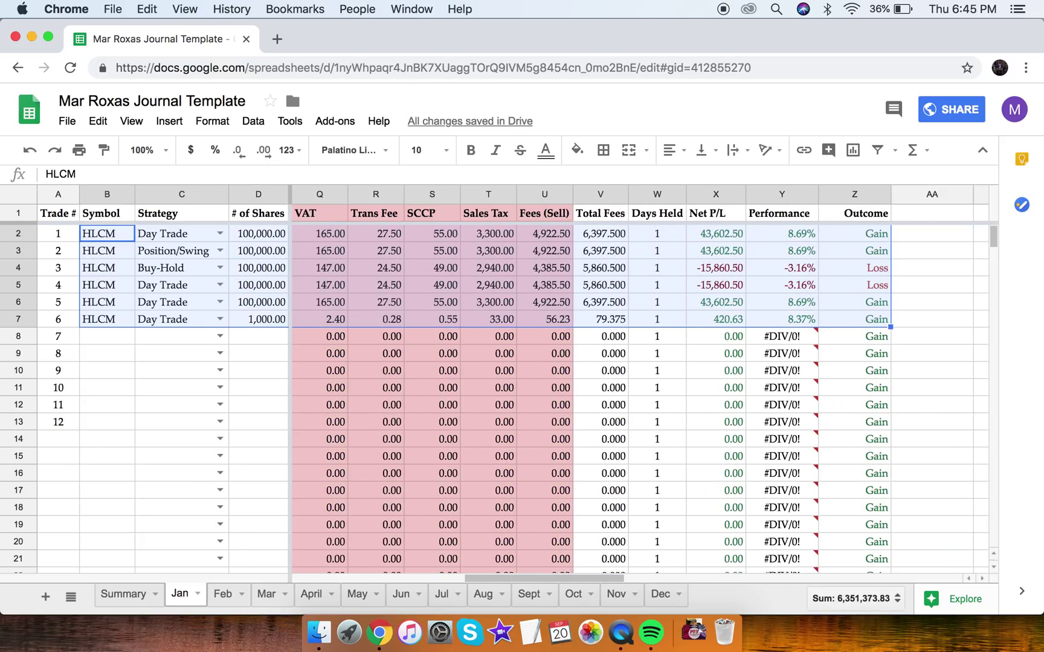
key(Delete)
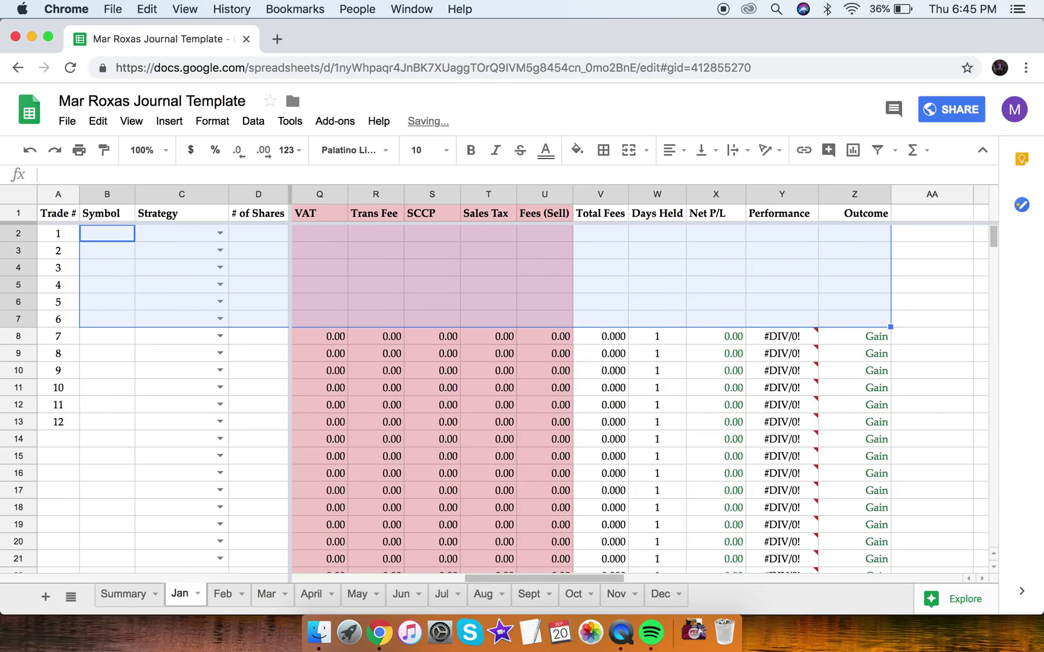
key(Left)
key(Right)
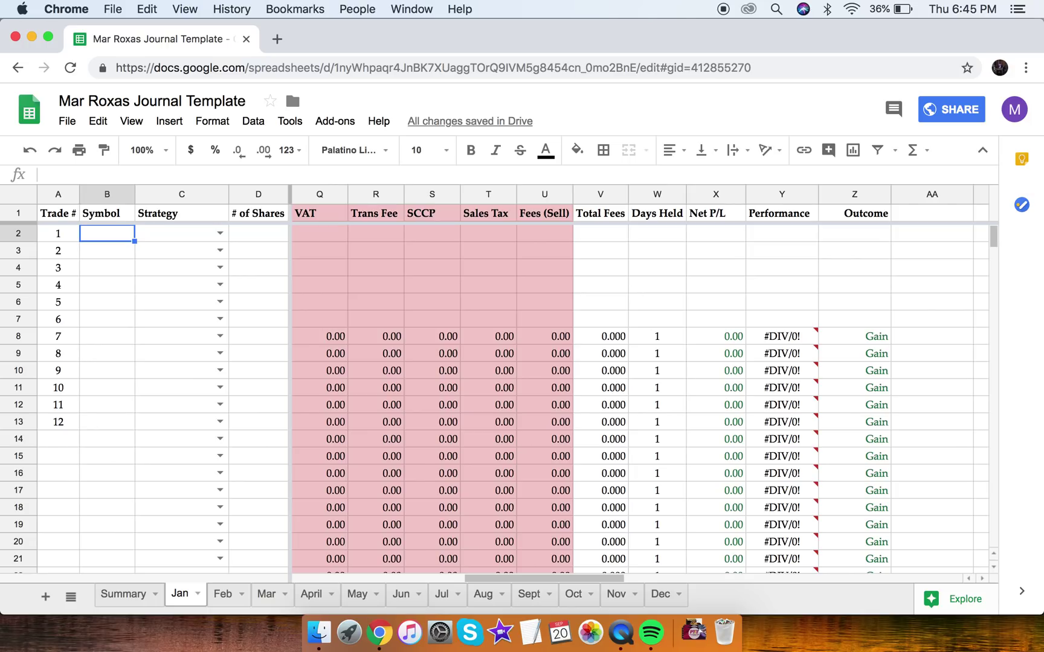
Step: Enter symbol HLCM, strategy Day Trade and 50,000 shares for trade 1 in the Jan sheet
text(HLCM)
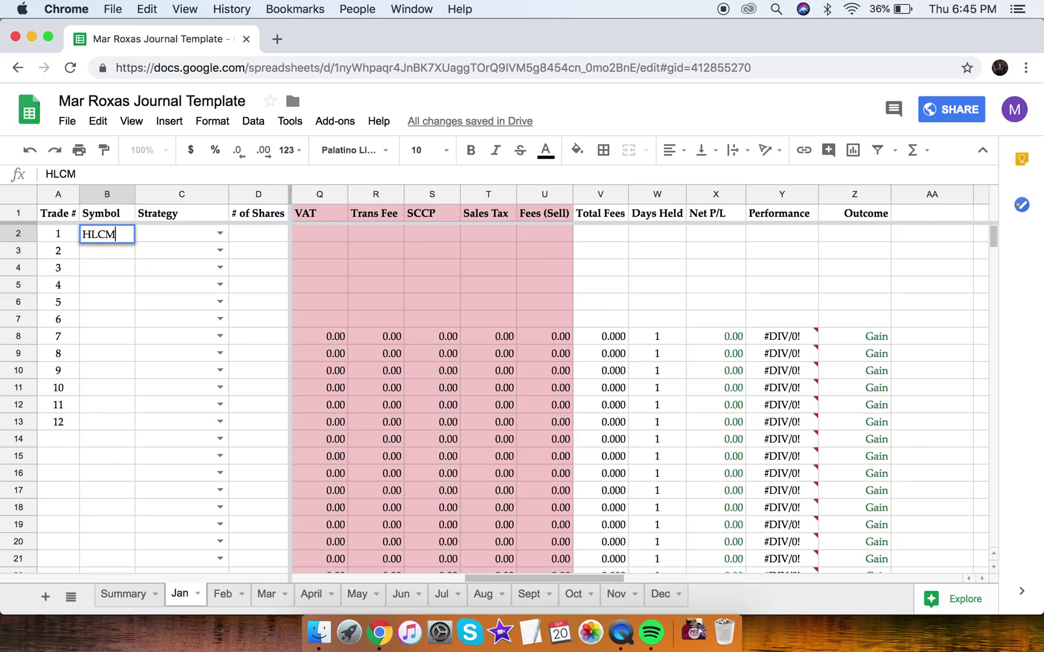
key(Tab)
click(219, 234)
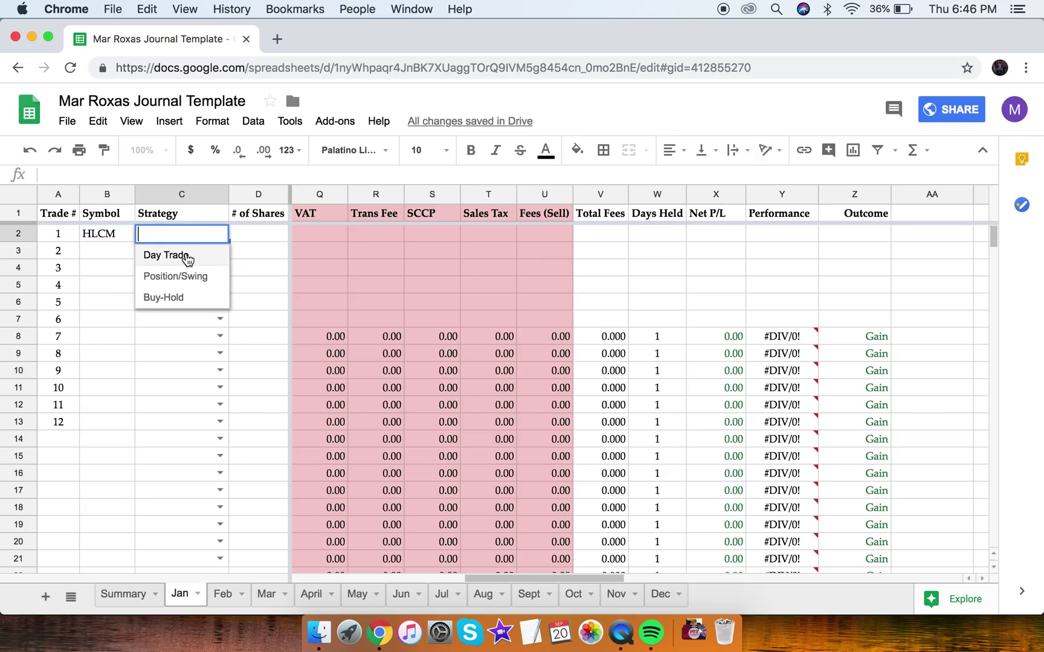
click(187, 256)
click(242, 238)
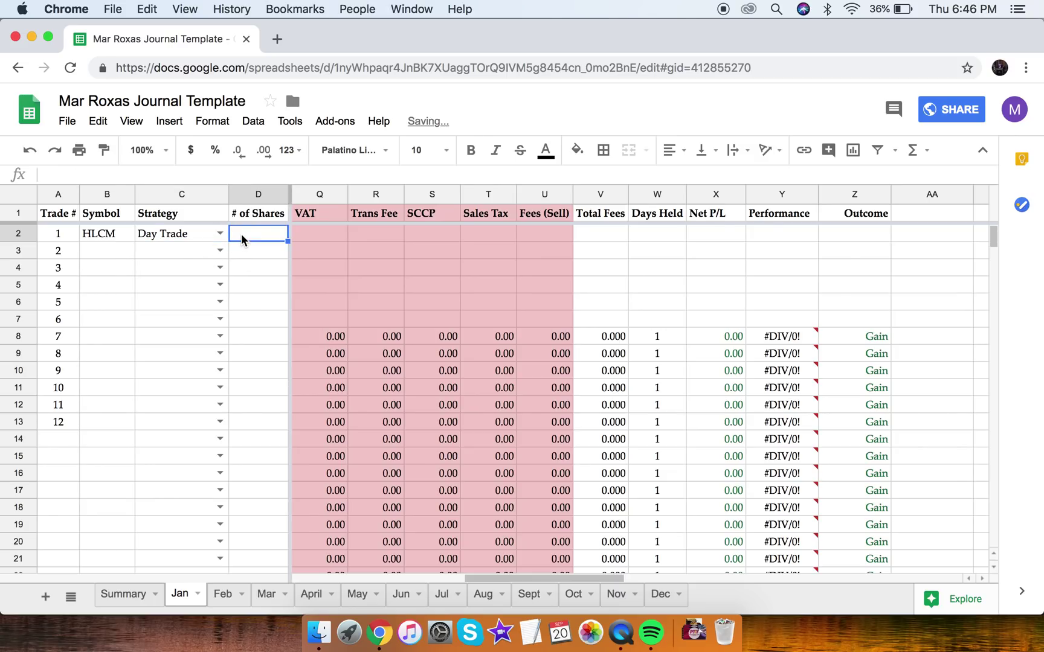
text(50000)
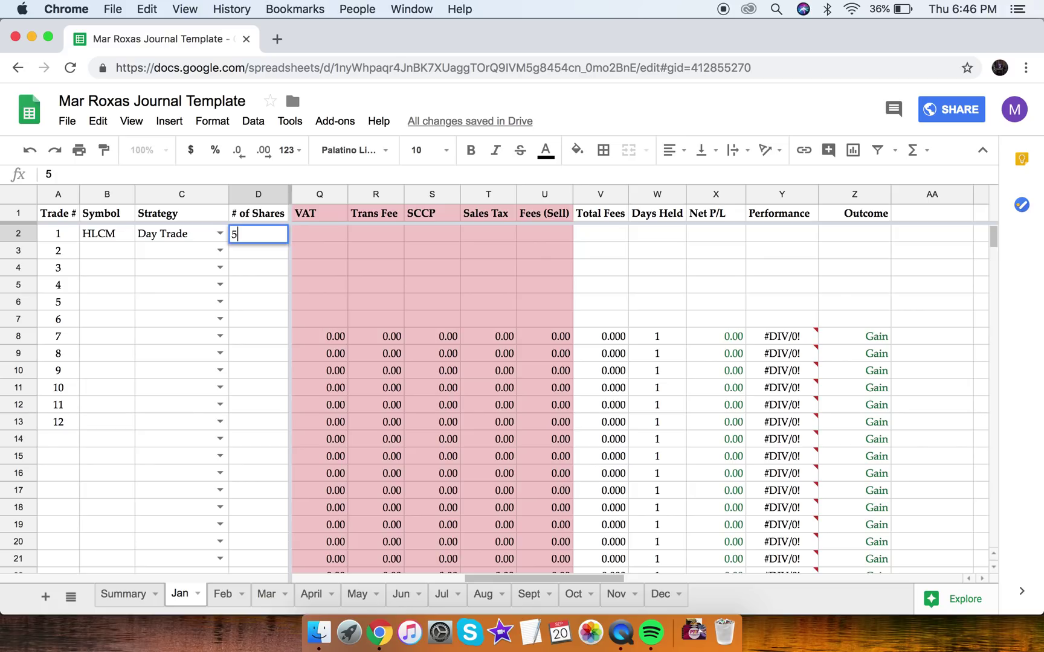
key(Tab)
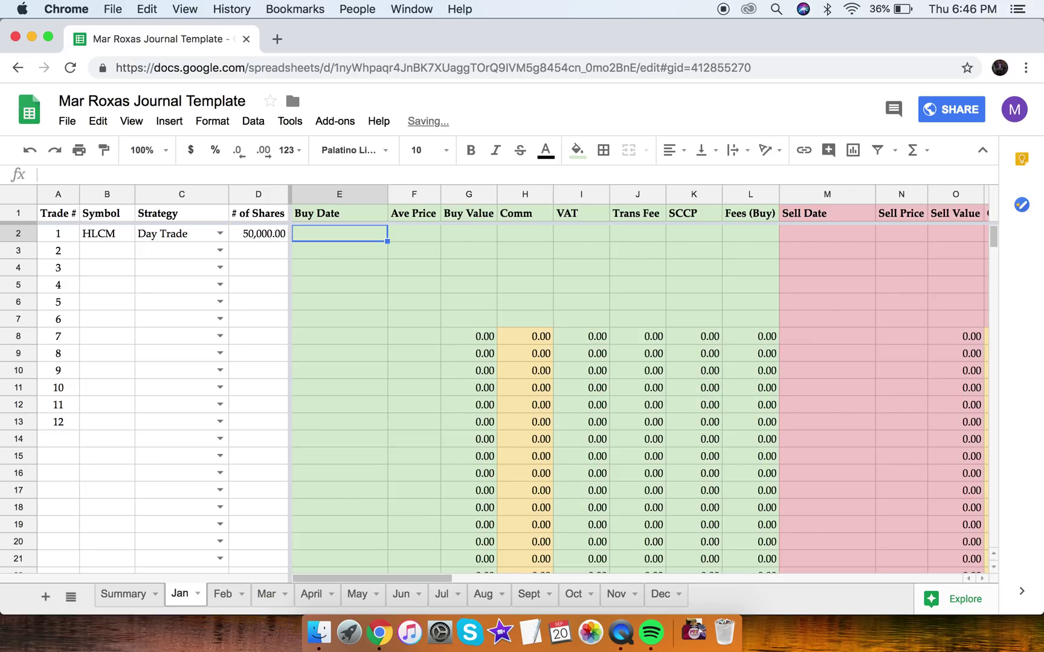
key(Left)
key(Right)
key(Right)
key(Left)
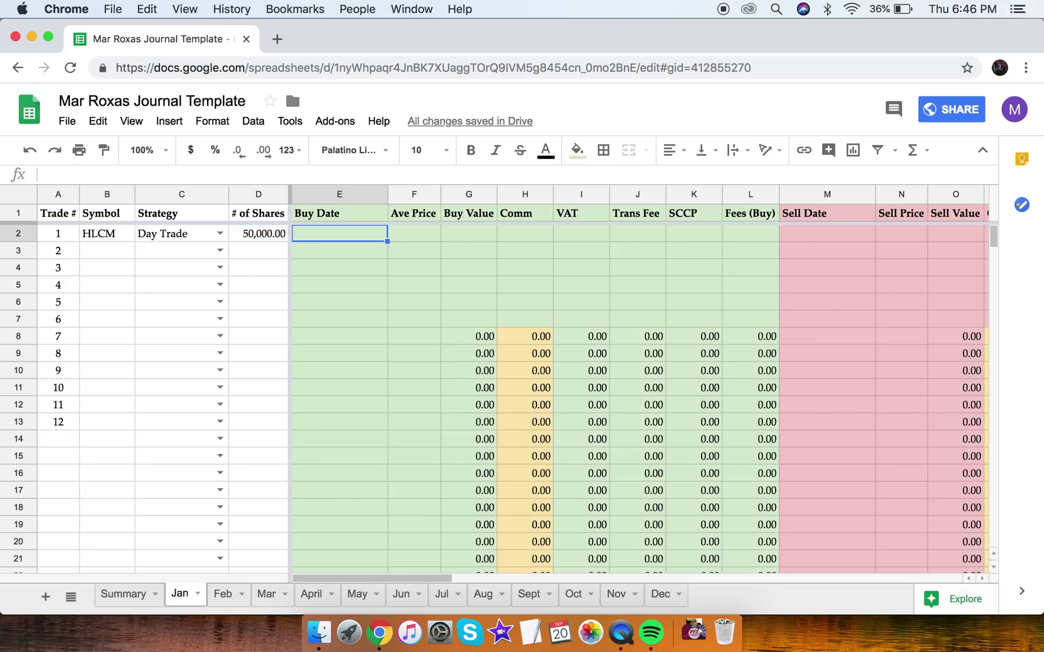
Step: Enter a buy date of January 10, 2018 and an average price of 5 for trade 1
text(Jana)
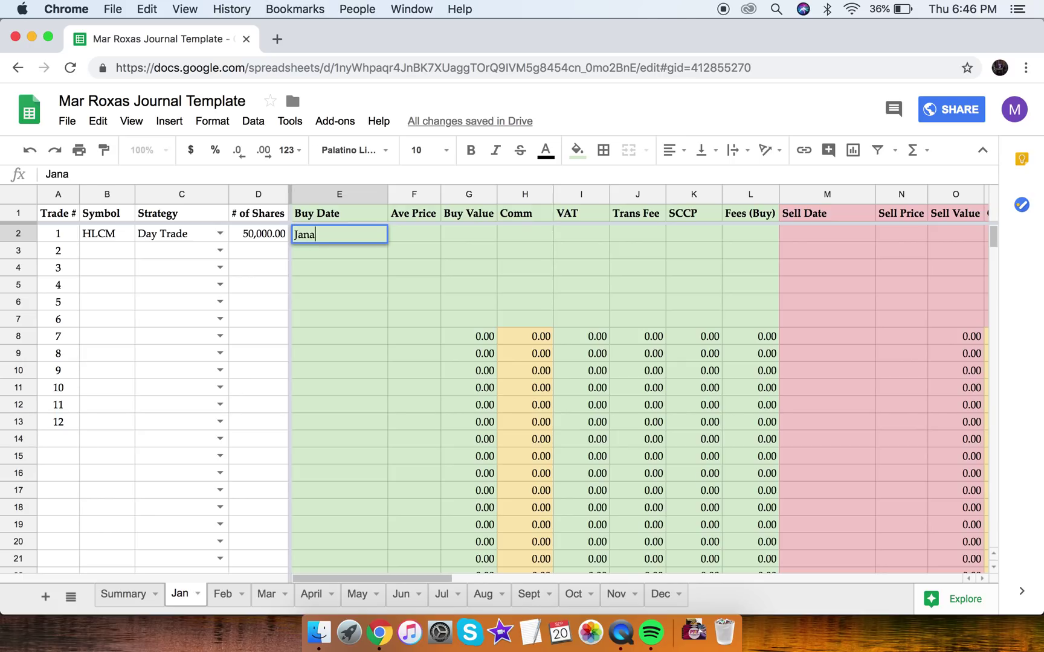
key(BackSpace)
text(uary 10, )
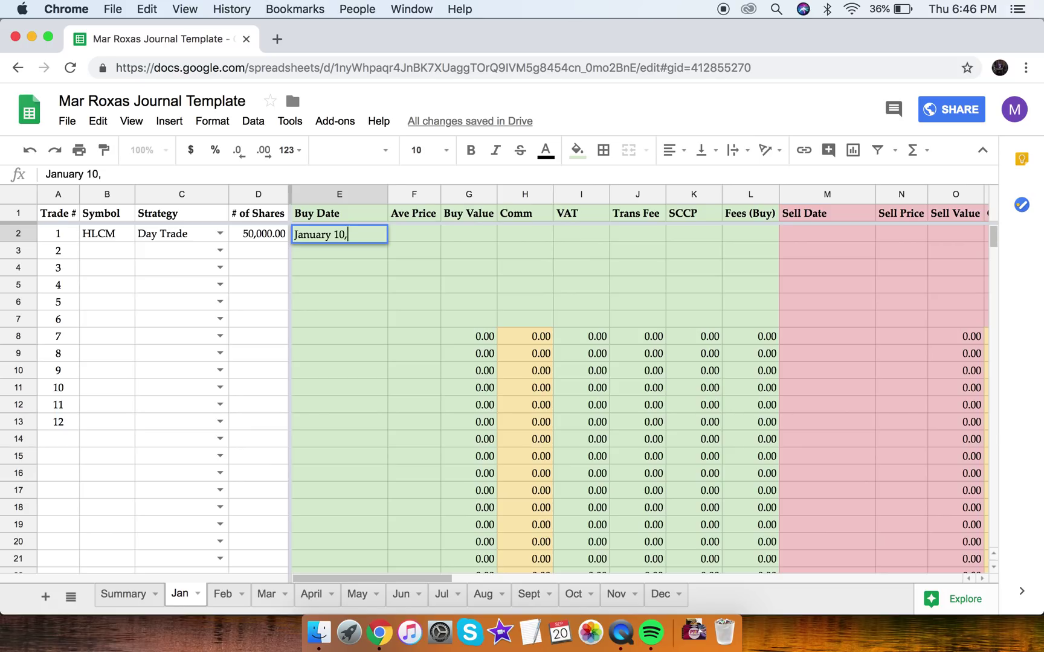
text(2018)
key(Tab)
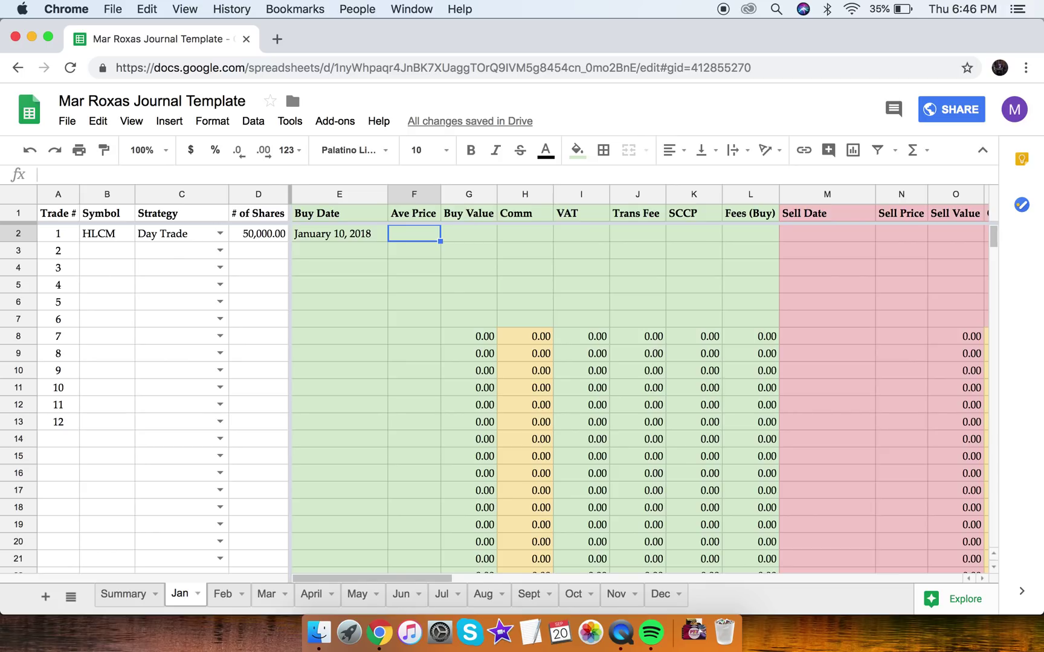
text(5.5)
key(BackSpace)
key(BackSpace)
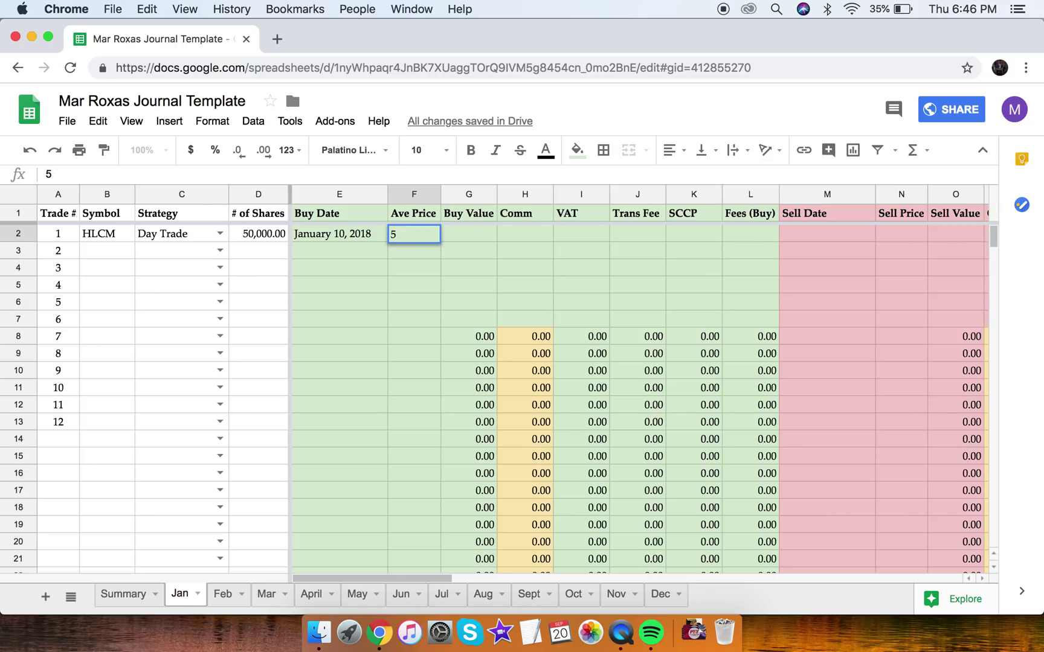
key(Tab)
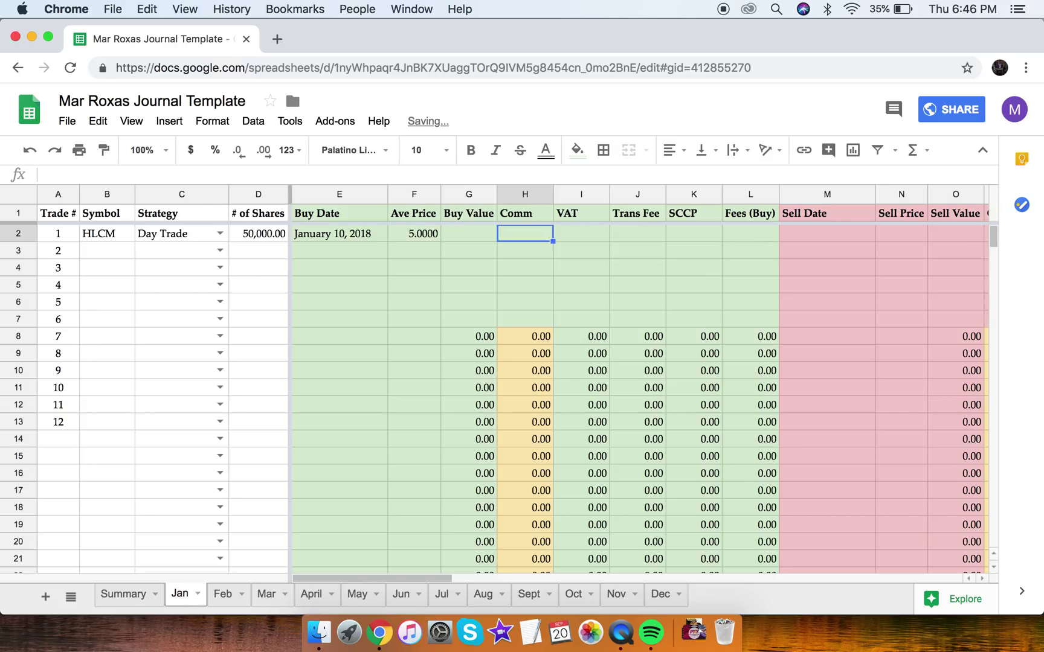
Step: Copy the formulas from Buy Value through Outcome in row 8 (G8:Z8) into trade 1's row, starting at G2
key(Down)
key(Down)
key(Down)
key(Down)
key(Down)
key(Down)
key(shift+Right)
key(shift+Right)
key(shift+Right)
key(shift+Right)
key(shift+Right)
key(shift+Right)
key(shift+Right)
key(shift+Right)
key(shift+Right)
key(shift+Right)
key(shift+Right)
key(shift+Right)
key(shift+Right)
key(shift+Right)
key(shift+Right)
key(shift+Right)
key(shift+Right)
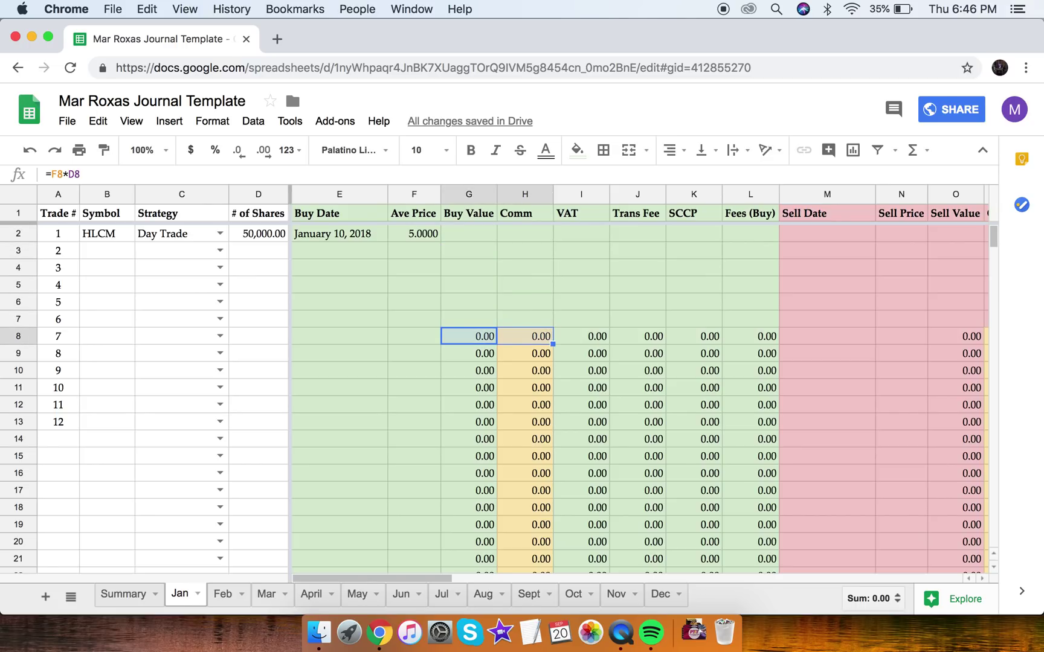
key(shift+Right)
key(shift+Right)
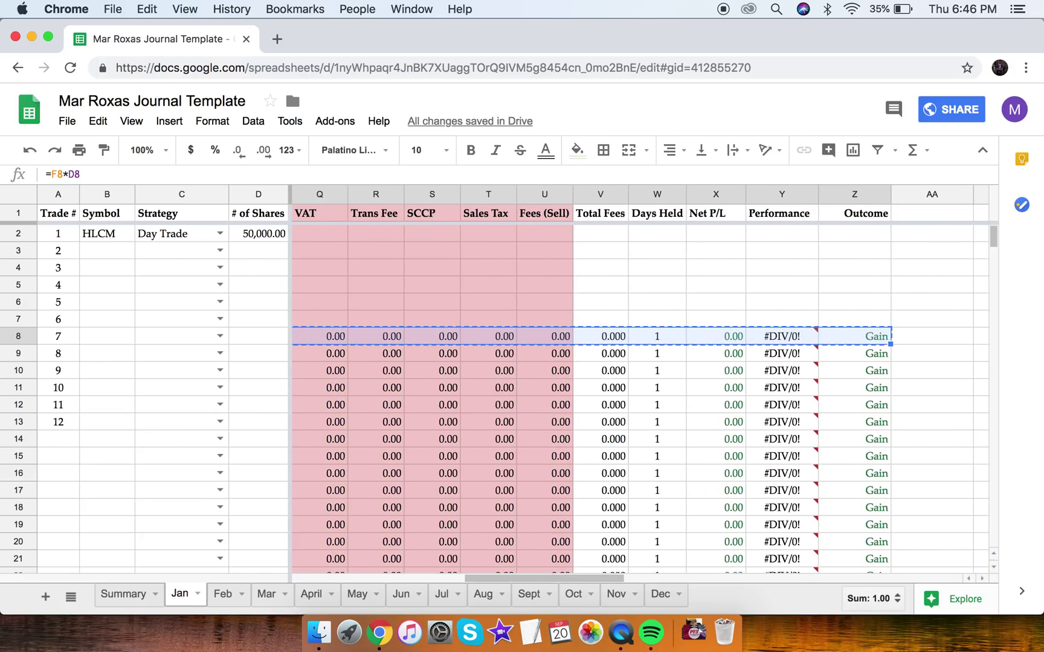
key(Up)
key(Up)
key(Up)
key(Up)
key(Up)
key(Up)
key(Up)
key(Left)
key(Right)
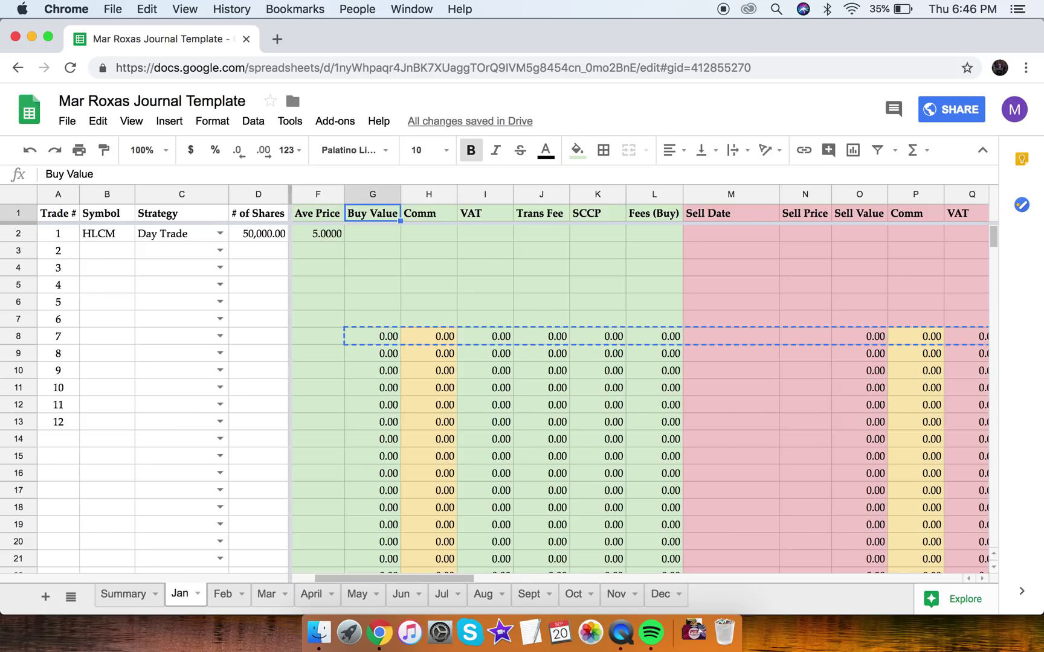
key(Down)
key(ctrl+v)
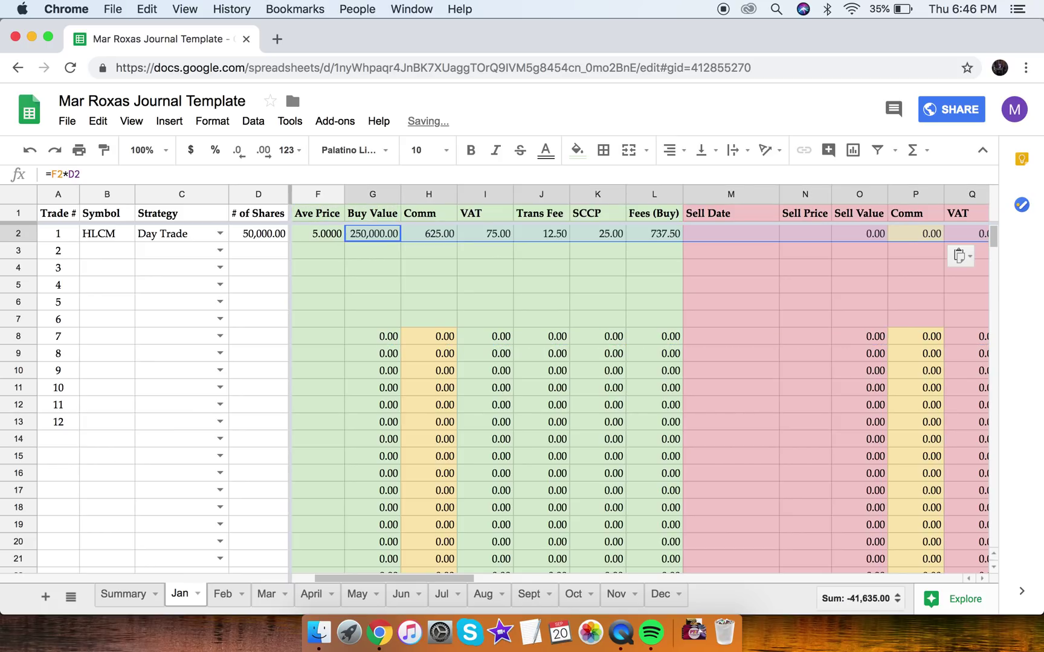
Step: Examine the calculated buy value, commission, VAT and fee cells across trade 1's row
key(Right)
key(Right)
key(Right)
key(Right)
key(Right)
key(Right)
key(Right)
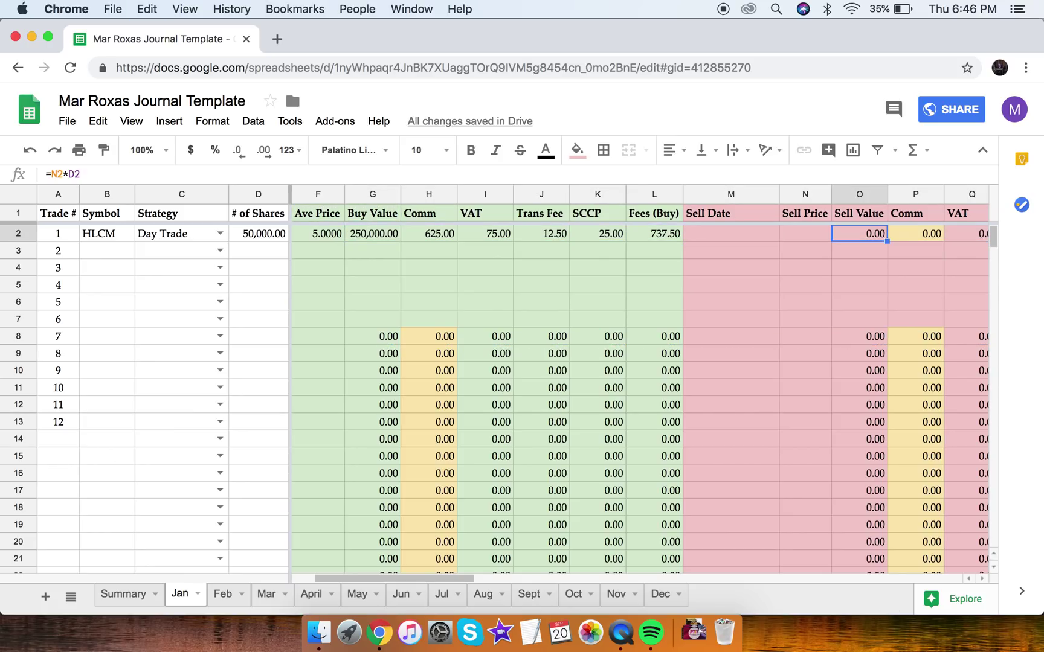
key(Right)
key(Right)
key(Right)
key(Right)
key(Left)
key(Left)
key(Left)
key(Left)
key(Left)
key(Left)
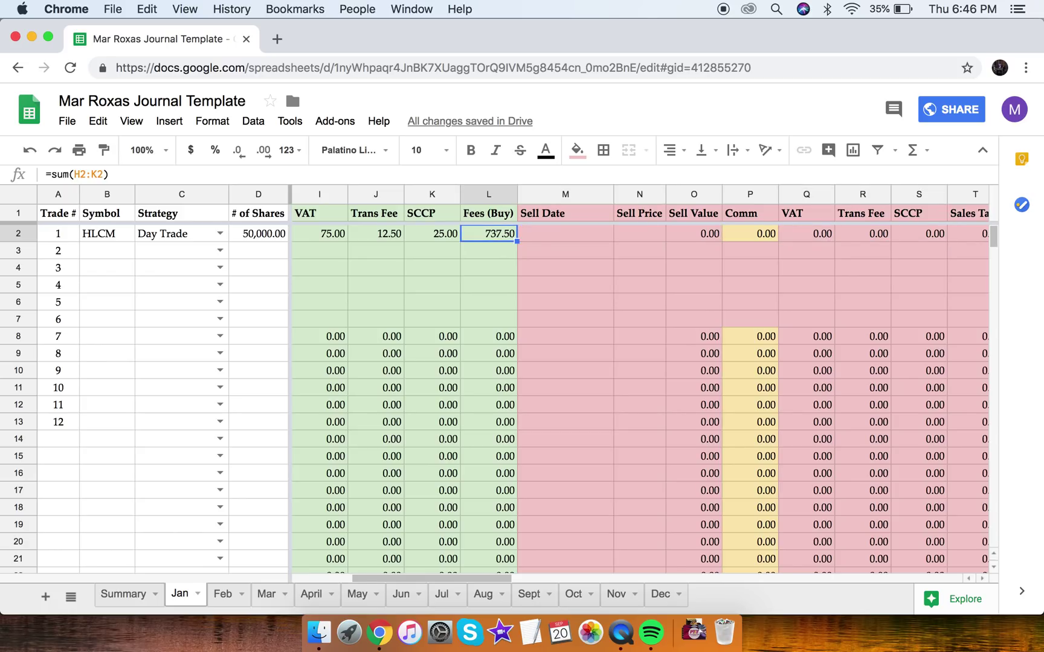
key(Left)
key(Left)
key(Left)
key(Left)
key(Left)
key(Left)
key(Left)
key(Left)
key(Left)
key(Left)
key(Left)
key(Right)
key(Right)
key(Right)
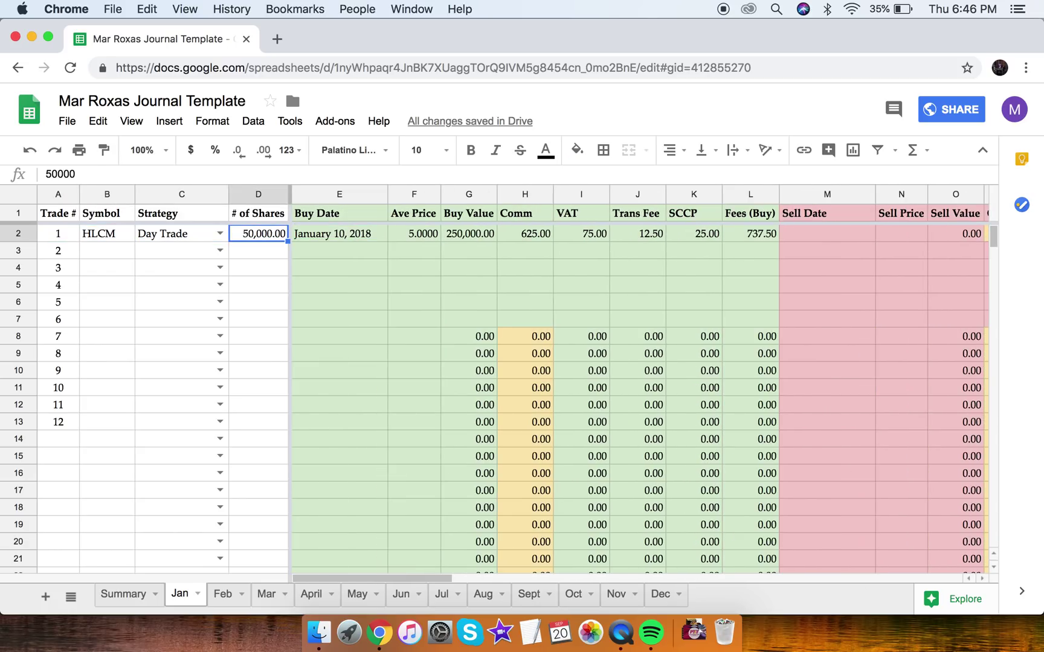
Step: Review how trade 1's strategy, number of shares, buy date and average price relate to the buy value formula
key(Right)
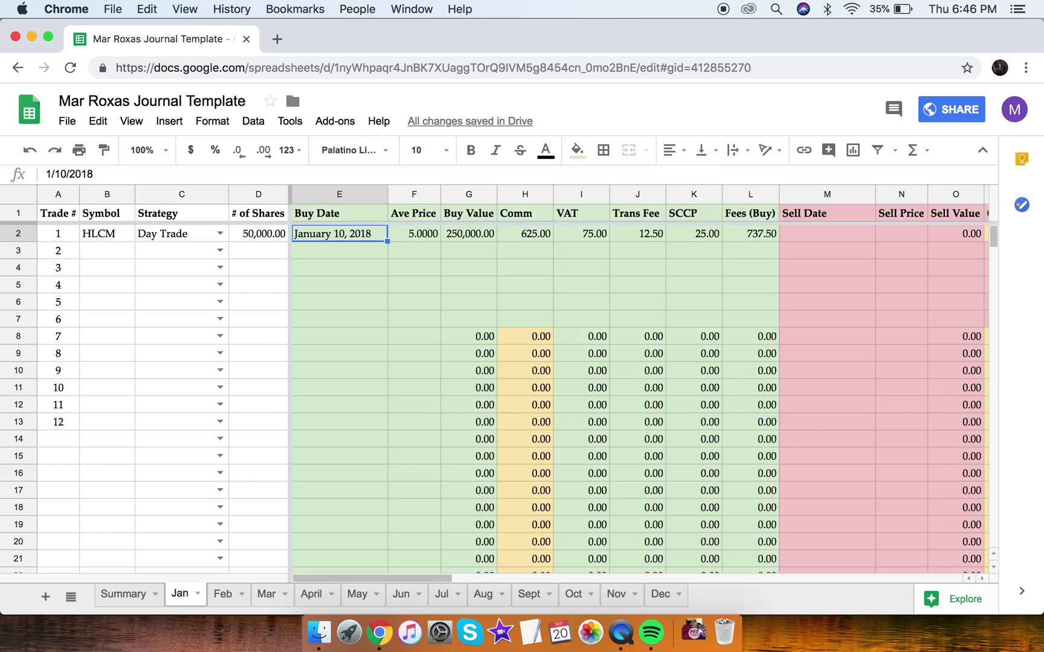
key(Left)
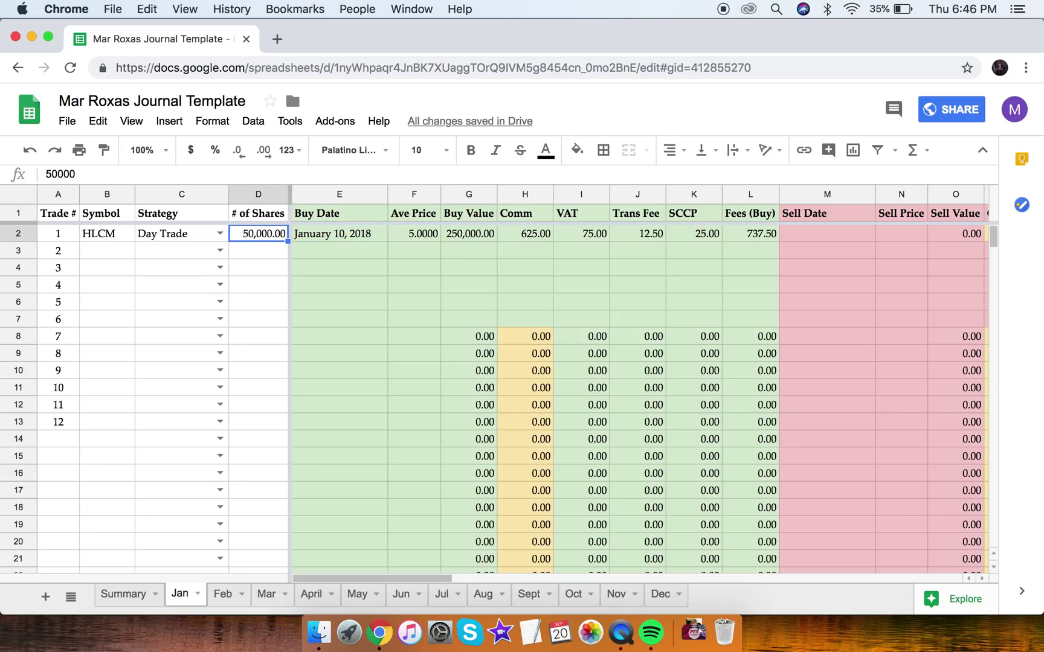
key(Right)
key(Right)
key(Right)
key(Left)
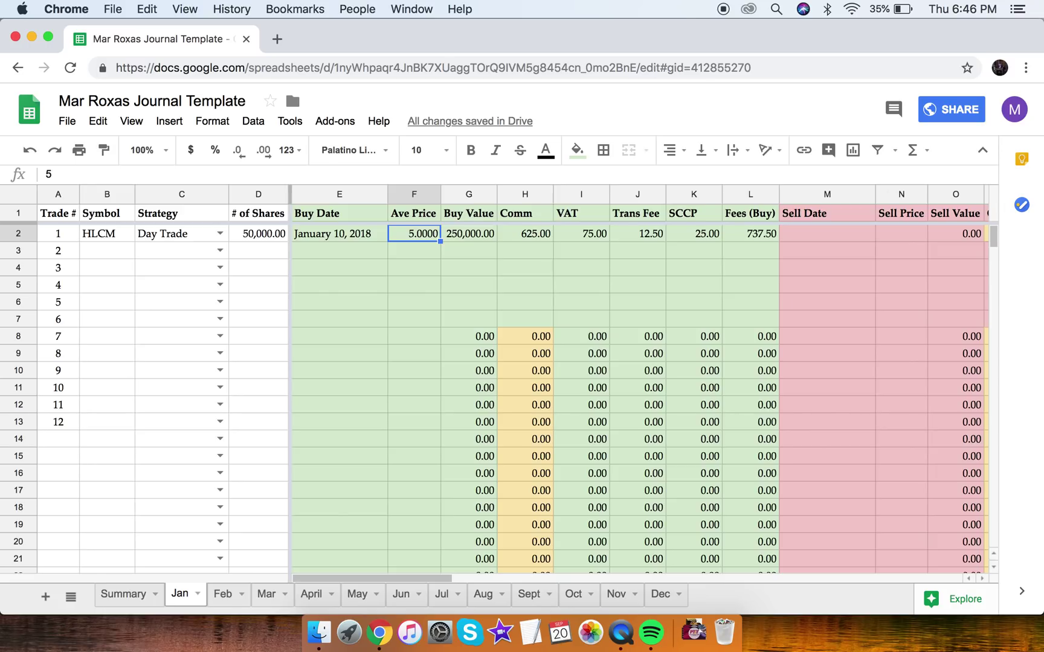
key(Right)
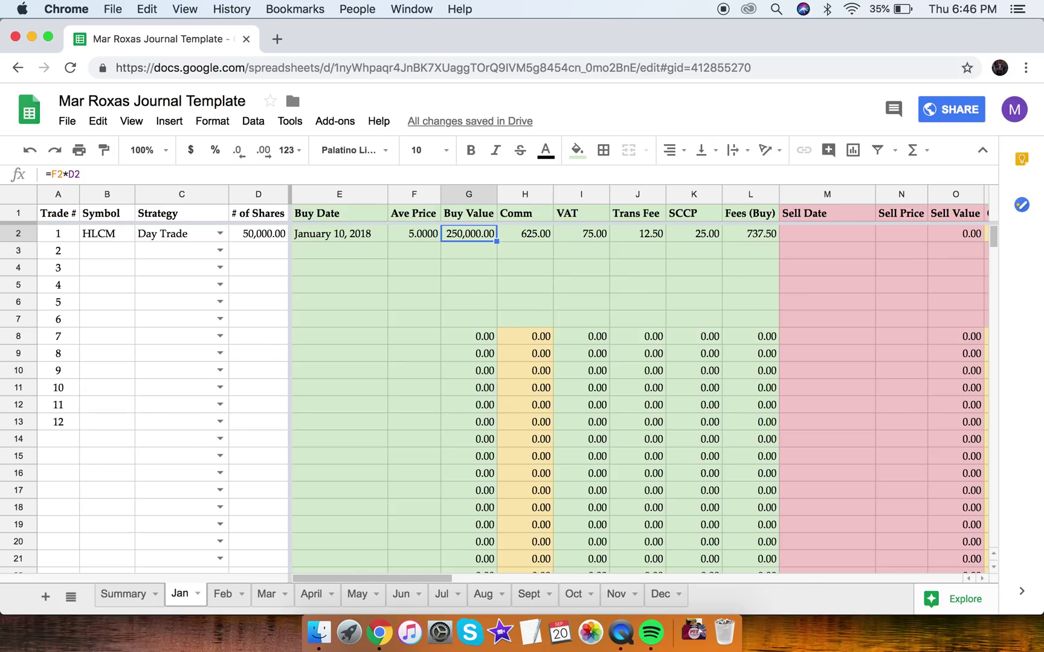
key(Left)
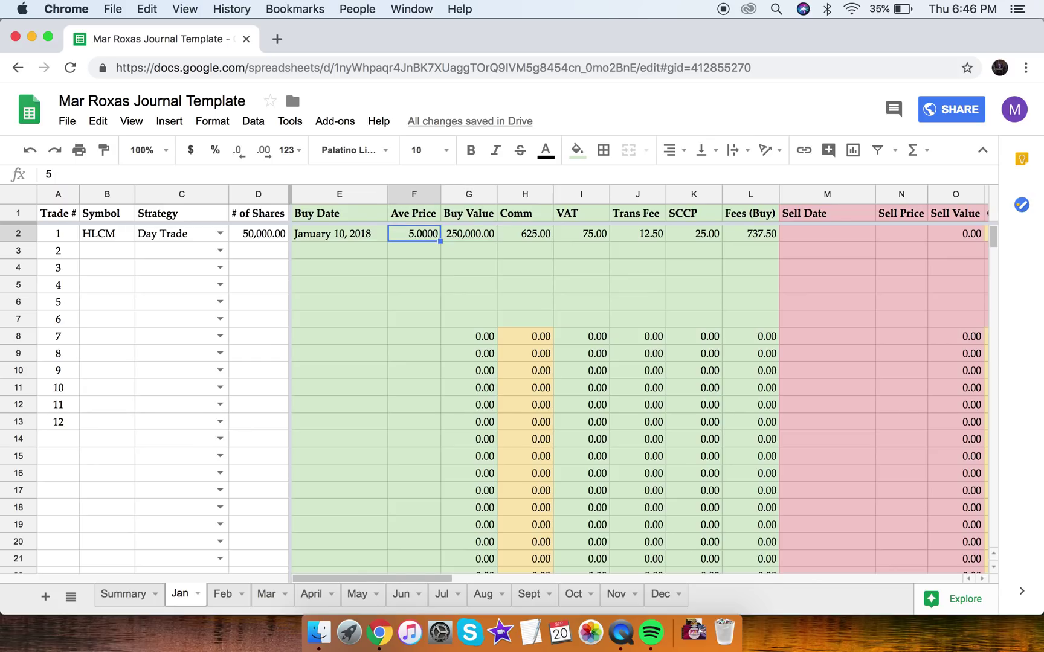
key(shift+Left)
key(Up)
key(Down)
key(Right)
key(Right)
key(Right)
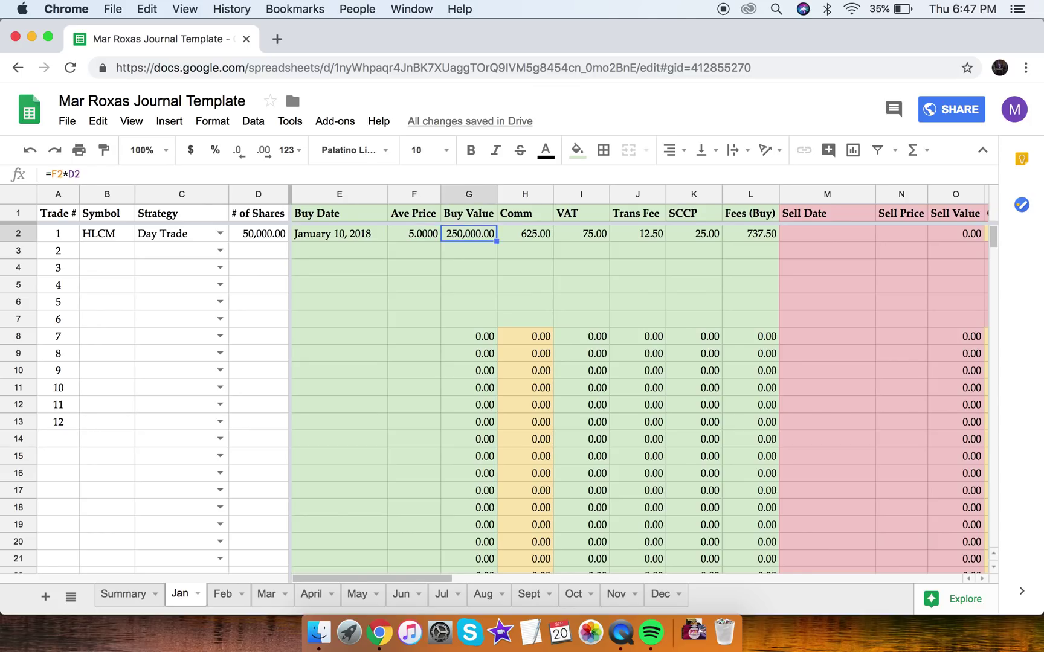
key(Left)
key(Left)
key(Right)
key(Right)
key(Left)
key(Left)
key(Left)
key(Left)
key(Left)
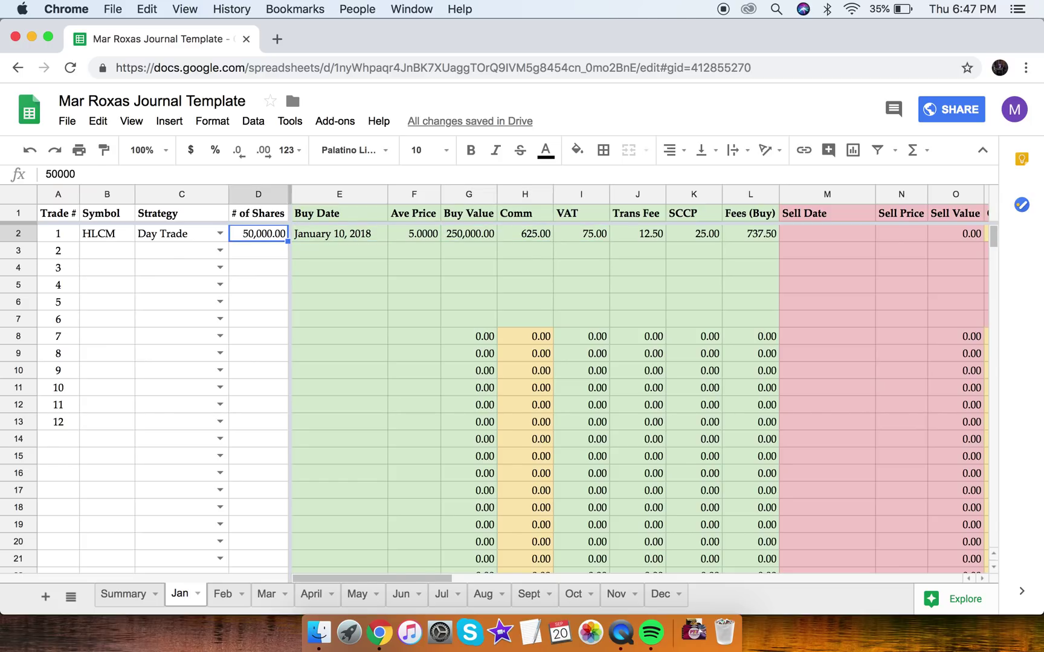
key(Left)
key(Left)
key(Right)
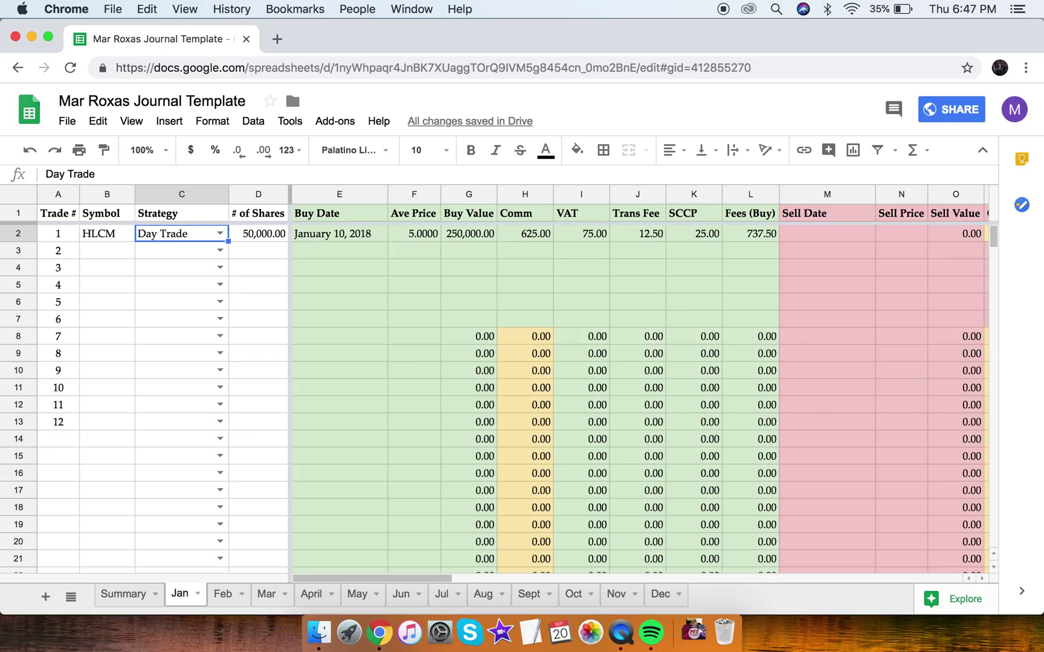
Step: Enter a sell date of January 10, 2018 for trade 1
key(Right)
key(Right)
key(Right)
key(Right)
key(Right)
key(Right)
key(Right)
key(Right)
key(Right)
key(Right)
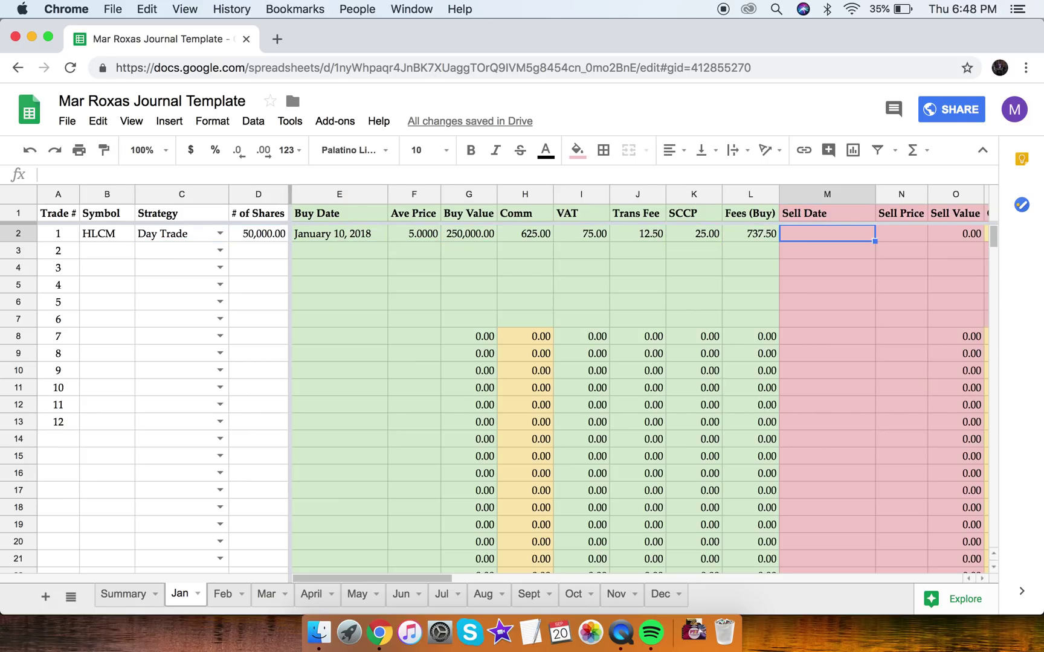
text(Janu)
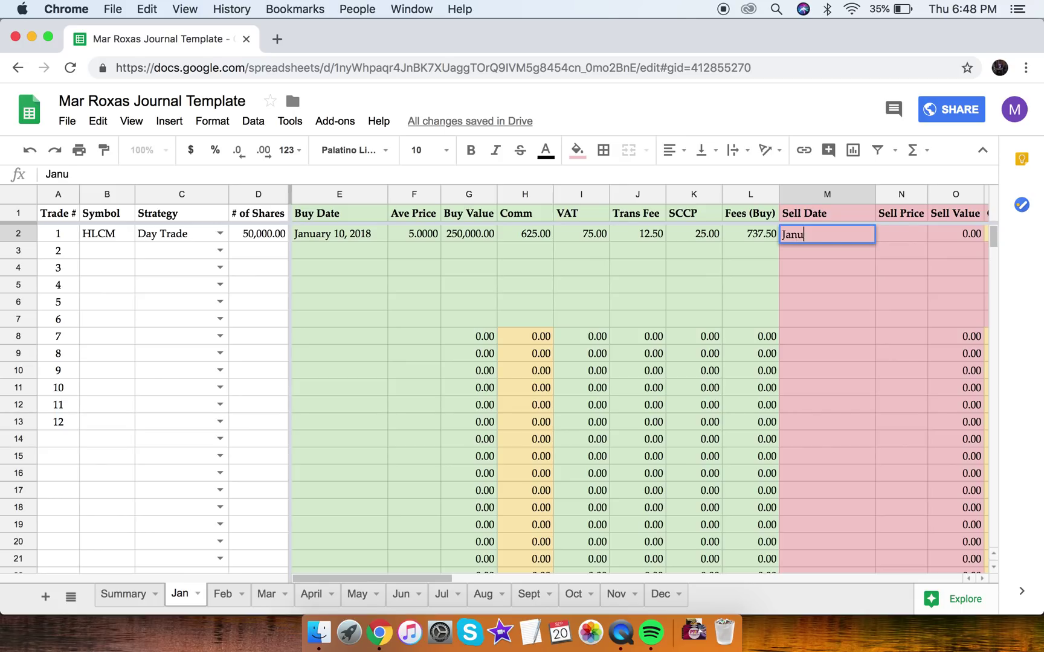
text(ary 10, 2018)
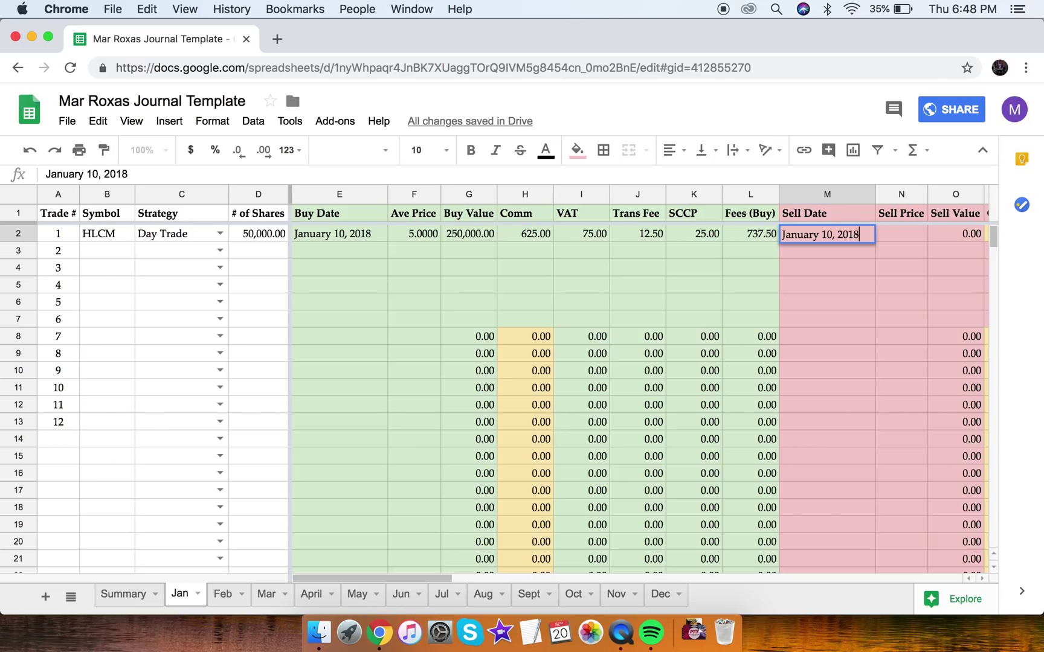
key(Tab)
Step: Check trade 1's average buy price and enter a sell price of 5.3
key(Left)
key(Left)
key(Left)
key(Left)
key(Left)
key(Left)
key(Left)
key(Left)
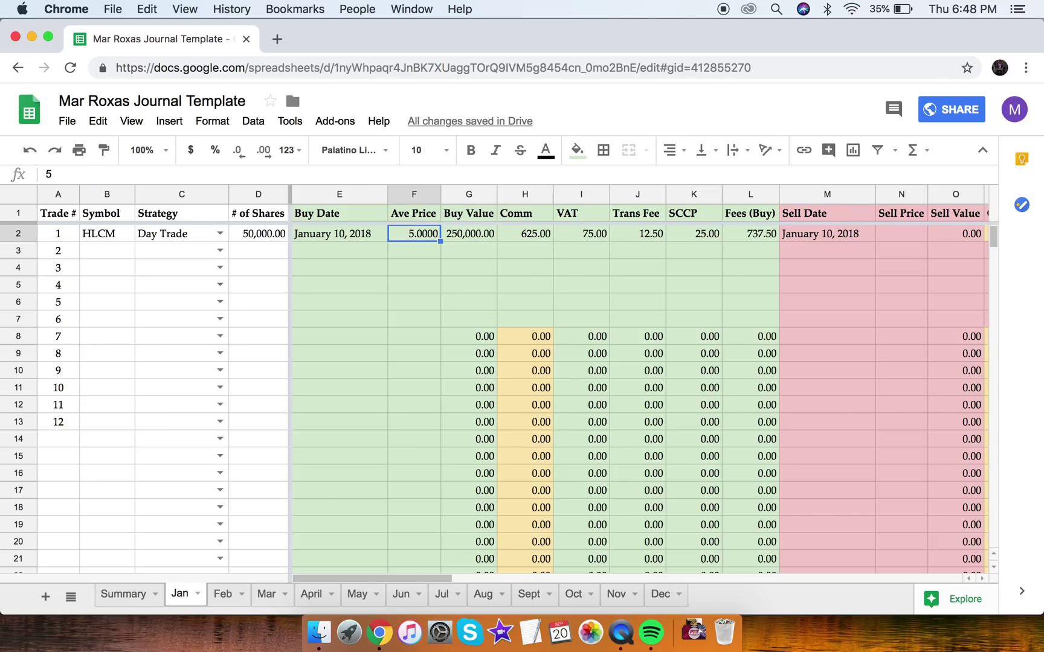
key(Right)
key(Right)
key(Right)
key(Right)
key(Right)
key(Right)
key(Right)
key(Right)
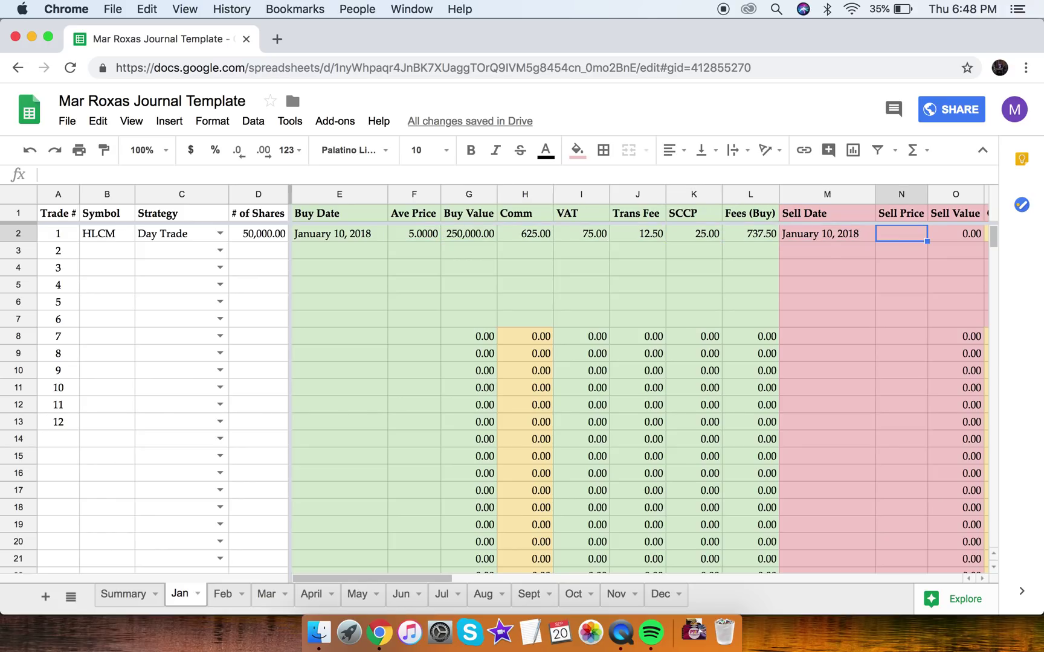
text(5.3)
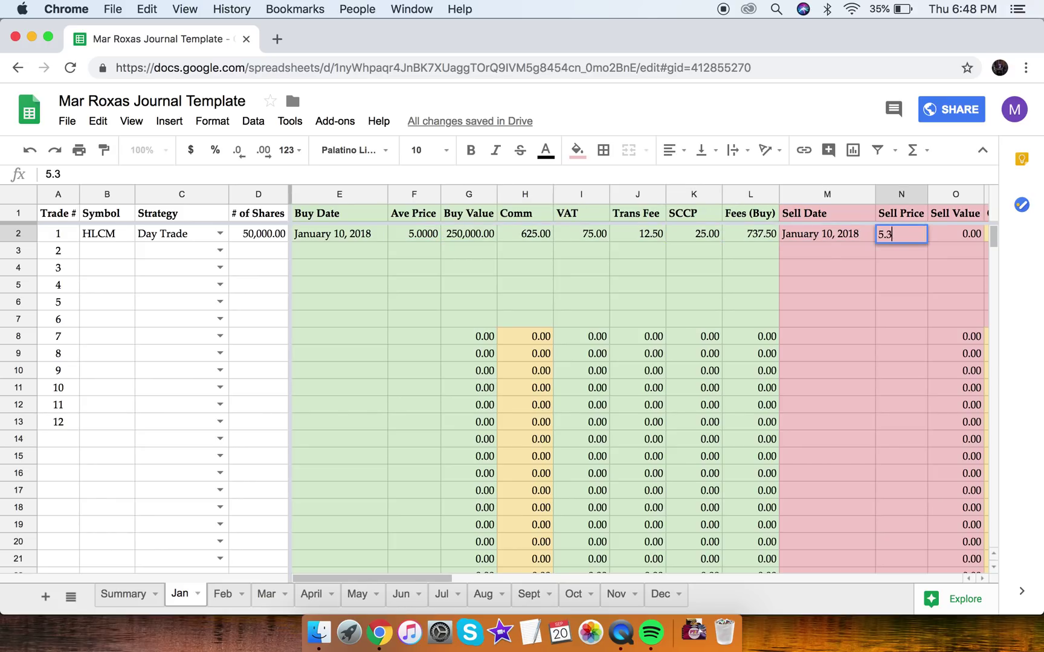
key(Right)
Step: Review trade 1's sell value, sell-side fees, total fees, days held, net P/L and performance
key(Right)
key(Right)
key(Right)
key(Left)
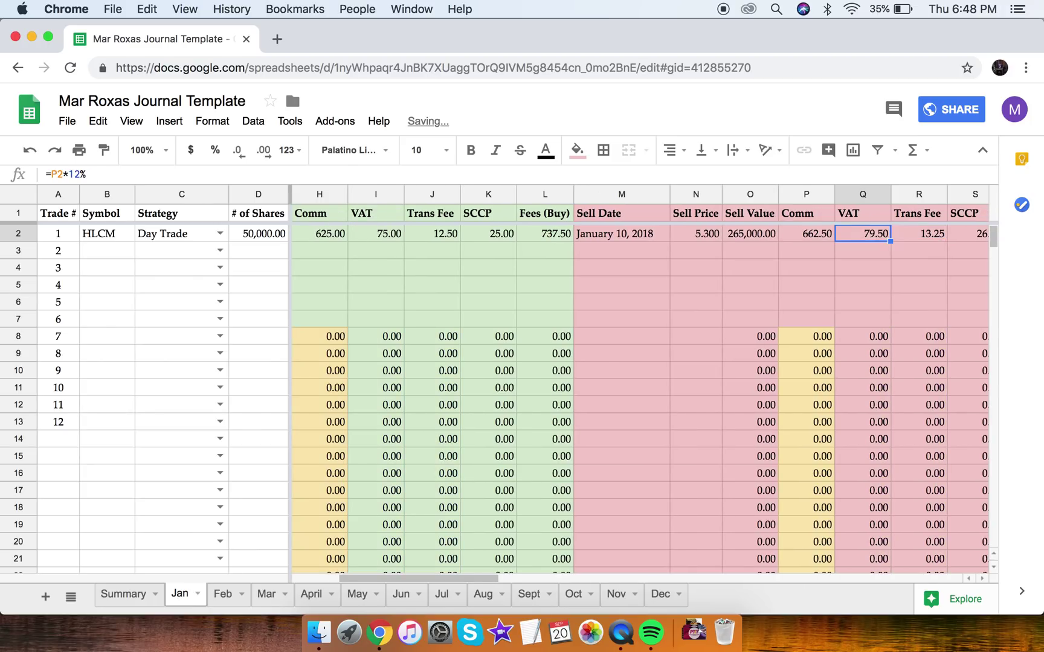
key(Left)
key(Left)
key(Left)
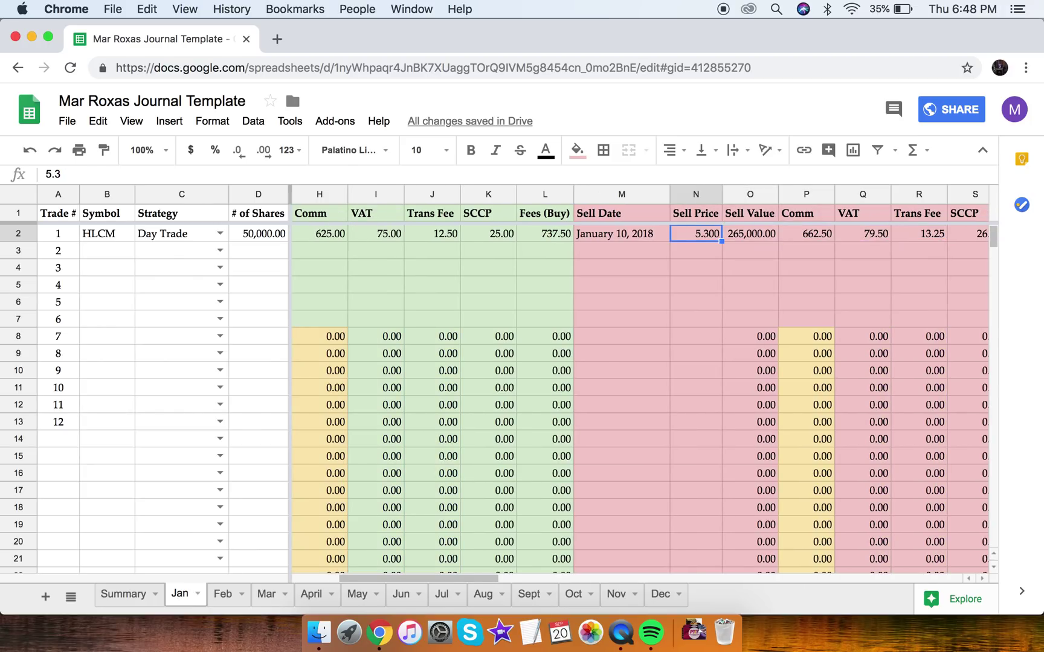
key(Right)
key(Right)
key(Right)
key(Right)
key(Right)
key(Right)
key(Right)
key(Right)
key(Right)
key(Right)
key(Right)
key(Left)
key(Right)
key(Right)
key(Right)
key(Right)
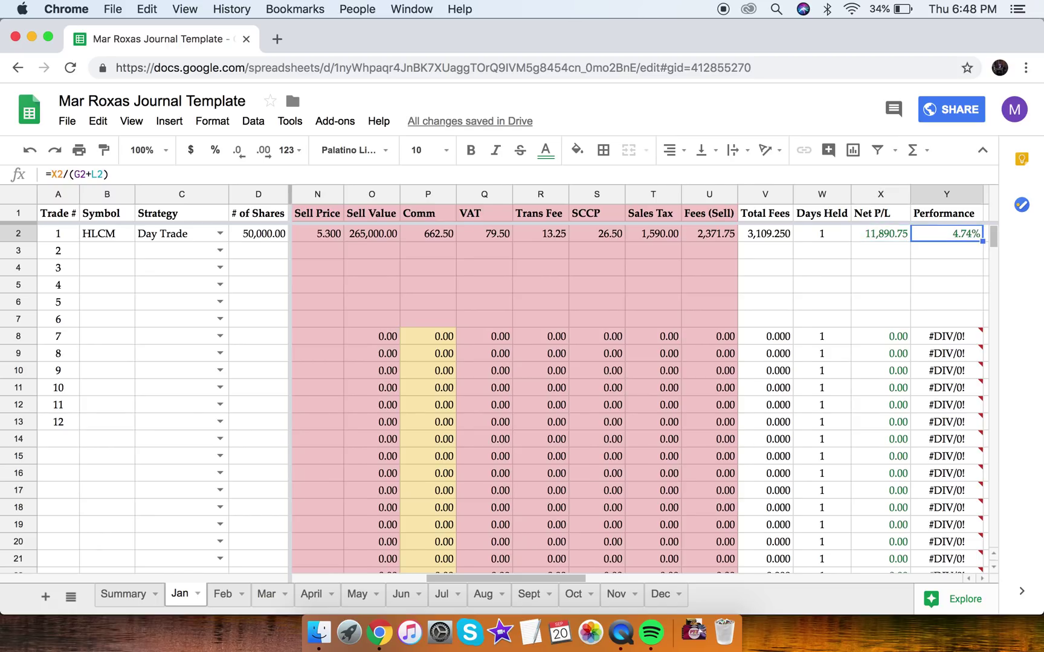
Step: Examine the net P/L and performance formulas of trade 1 alongside its total fees and days held
key(Left)
key(Left)
key(Left)
key(Left)
key(Left)
key(Right)
key(Right)
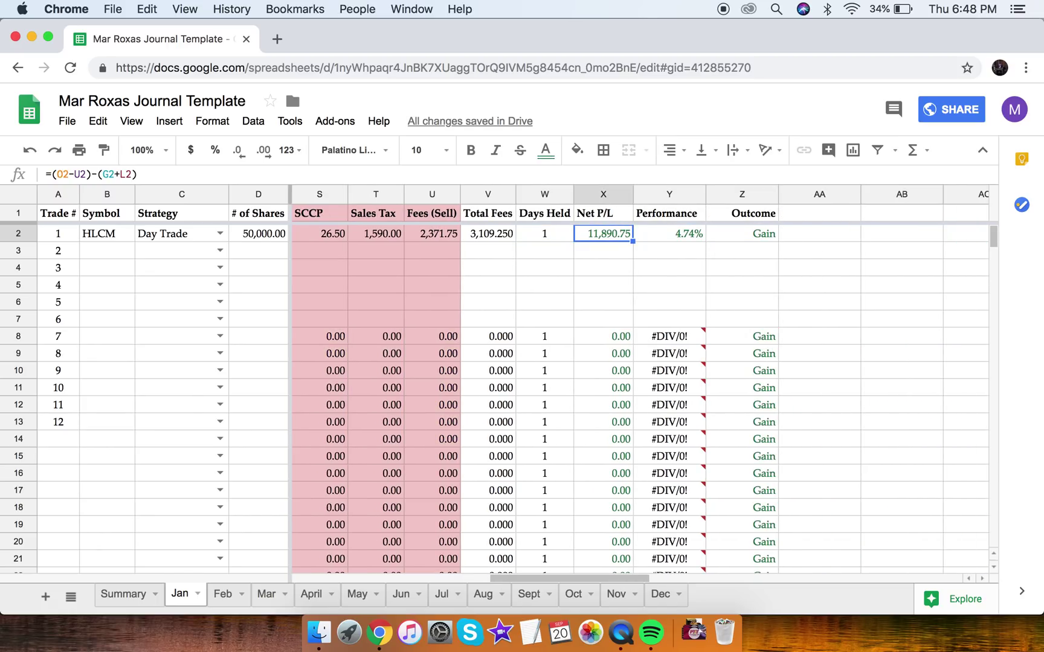
key(Left)
key(Left)
key(Right)
key(Up)
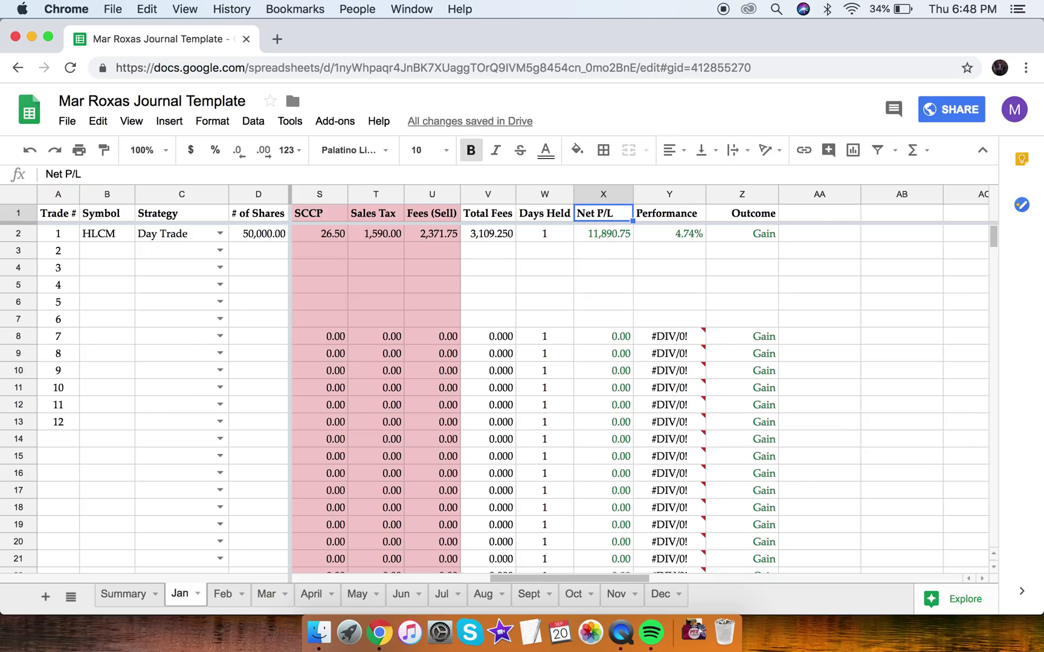
click(599, 235)
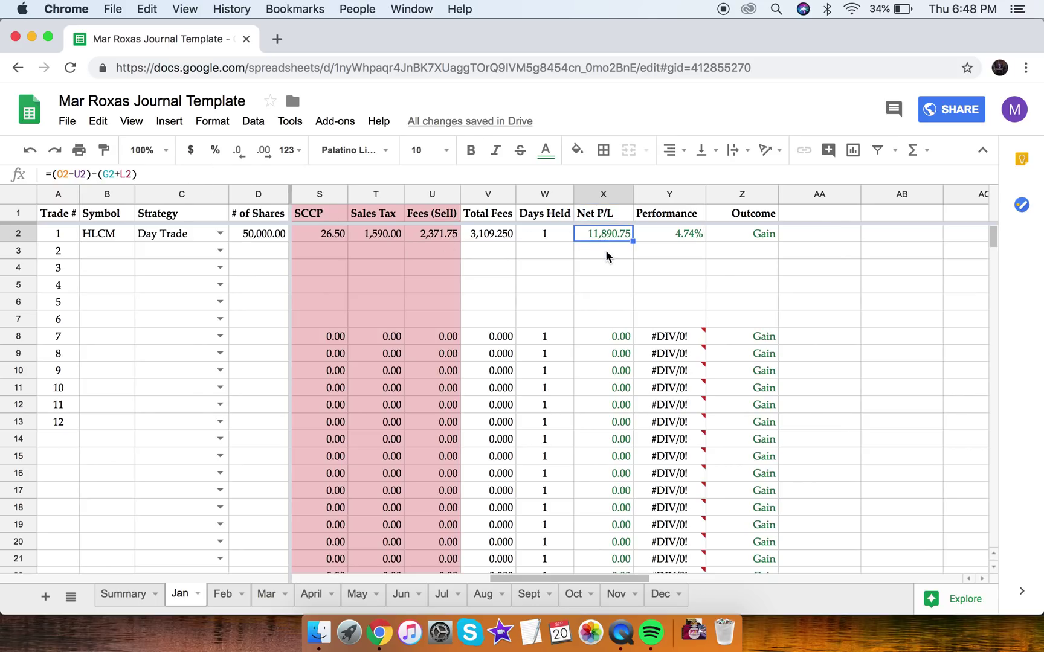
key(Right)
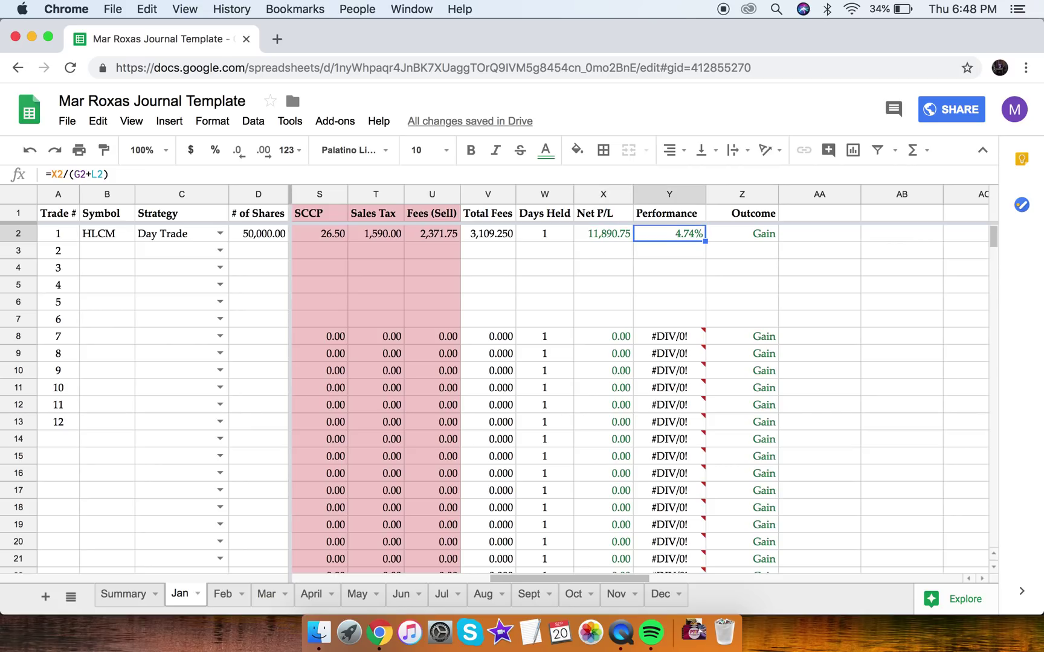
Step: Trace trade 1's performance formula back through the sell-side and buy-side fees to the average price
key(Left)
key(Left)
key(Left)
key(Left)
key(Left)
key(Left)
key(Left)
key(Left)
key(Left)
key(Left)
key(Left)
key(Left)
key(Left)
key(Left)
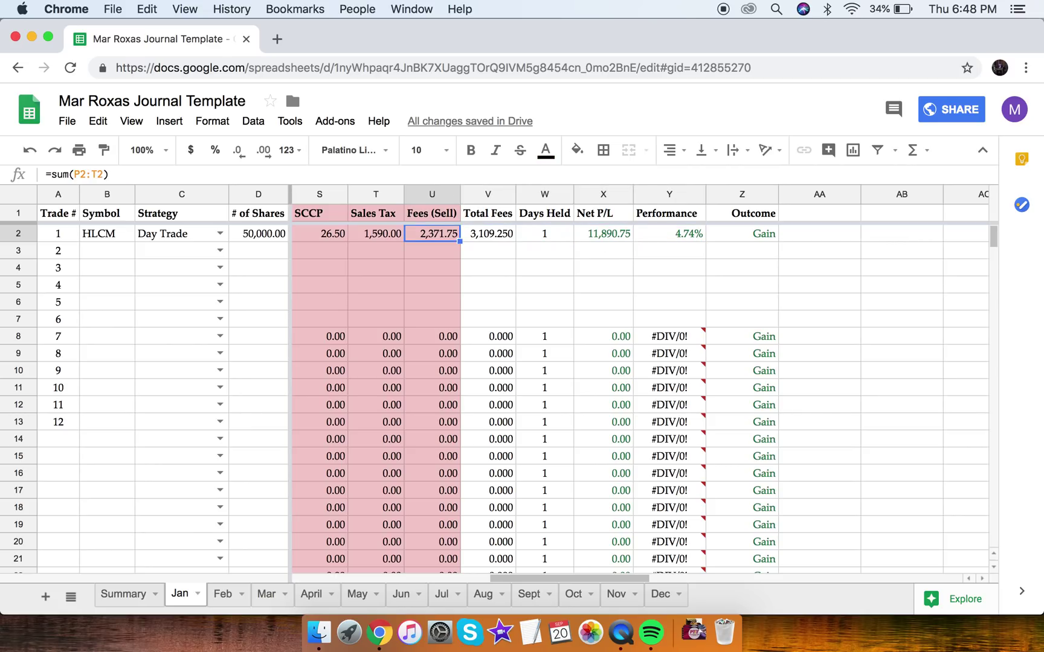
key(Left)
key(Left)
key(Left)
key(Left)
key(Left)
key(Left)
key(Left)
key(Left)
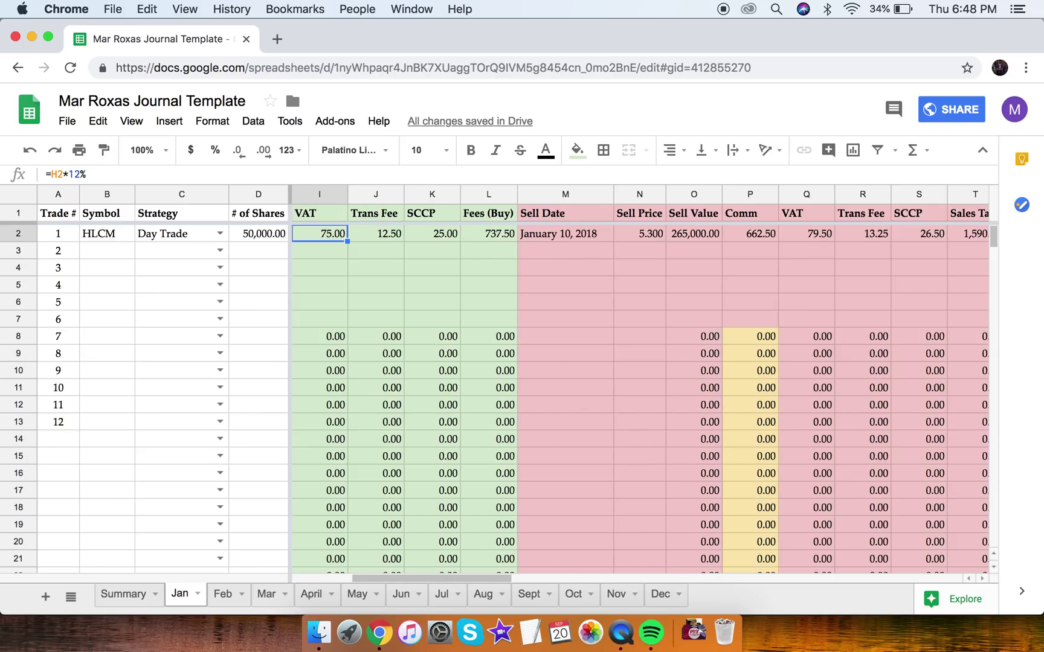
key(Right)
key(Right)
key(Right)
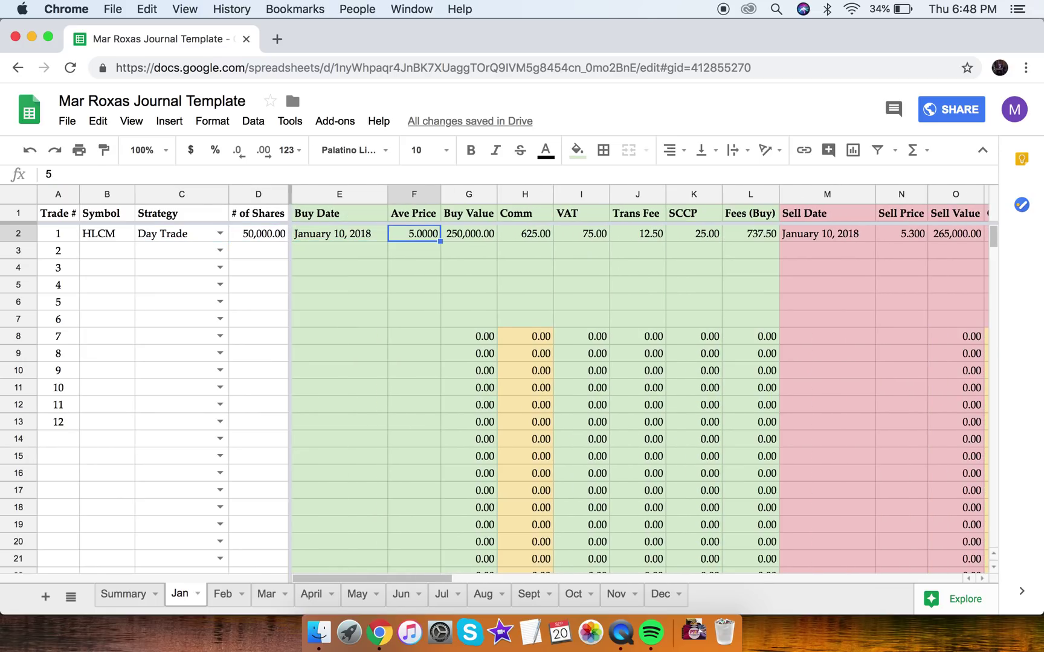
Step: Examine trade 1's outcome formula and compare it with the net P/L and performance cells
key(Right)
key(Right)
key(Right)
key(Right)
key(Right)
key(Right)
key(Right)
key(Right)
key(Right)
key(Right)
key(Right)
key(Right)
key(Right)
key(Right)
key(Right)
key(Right)
key(Right)
key(Right)
key(Right)
key(Right)
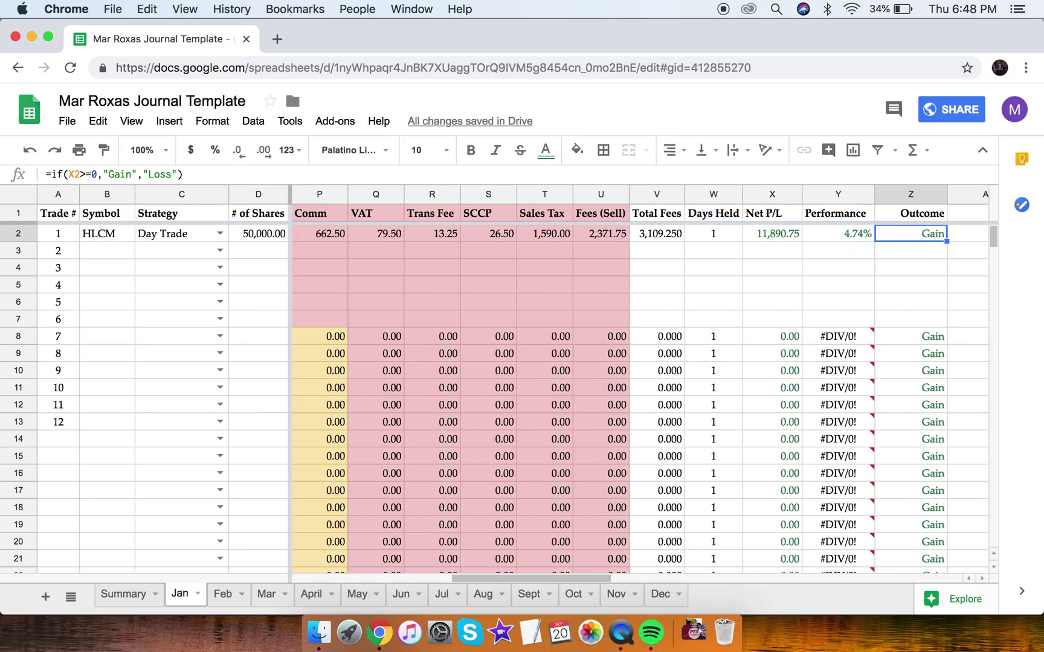
key(Right)
key(Left)
key(Left)
key(Left)
key(Left)
key(Right)
key(Right)
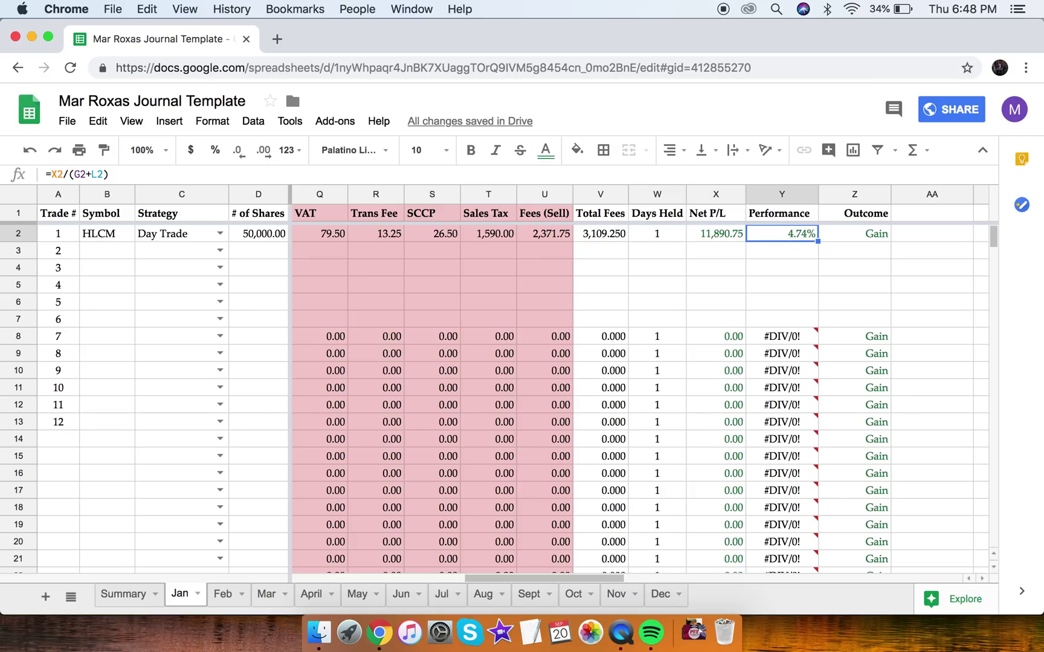
Step: Open the PSE Tools chart page in a new browser tab and select trade 1's net P/L in the journal
click(279, 40)
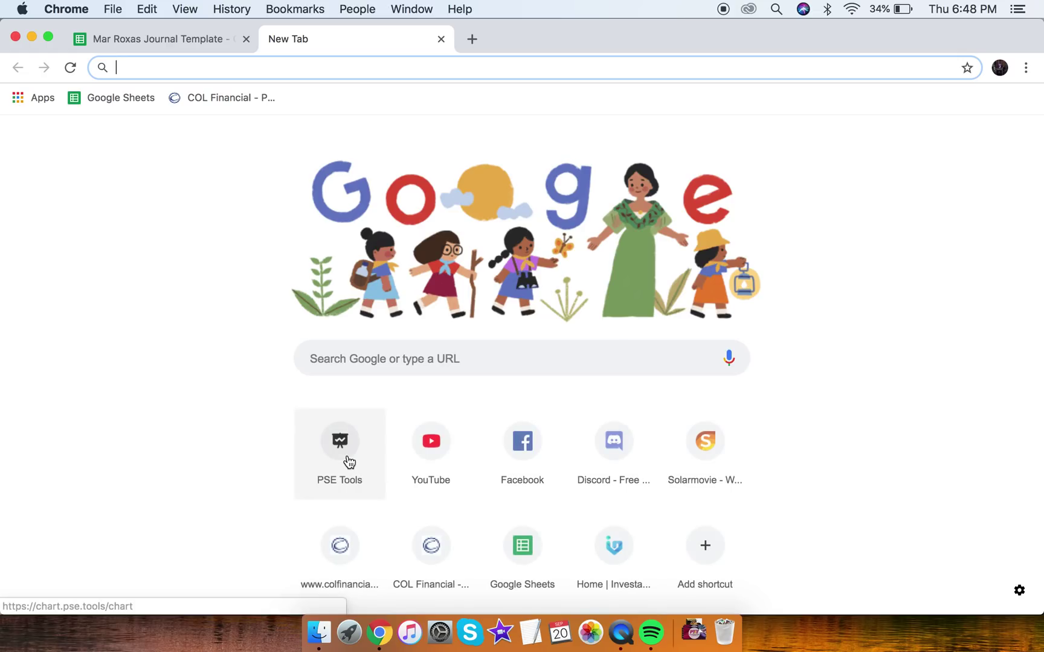
click(341, 447)
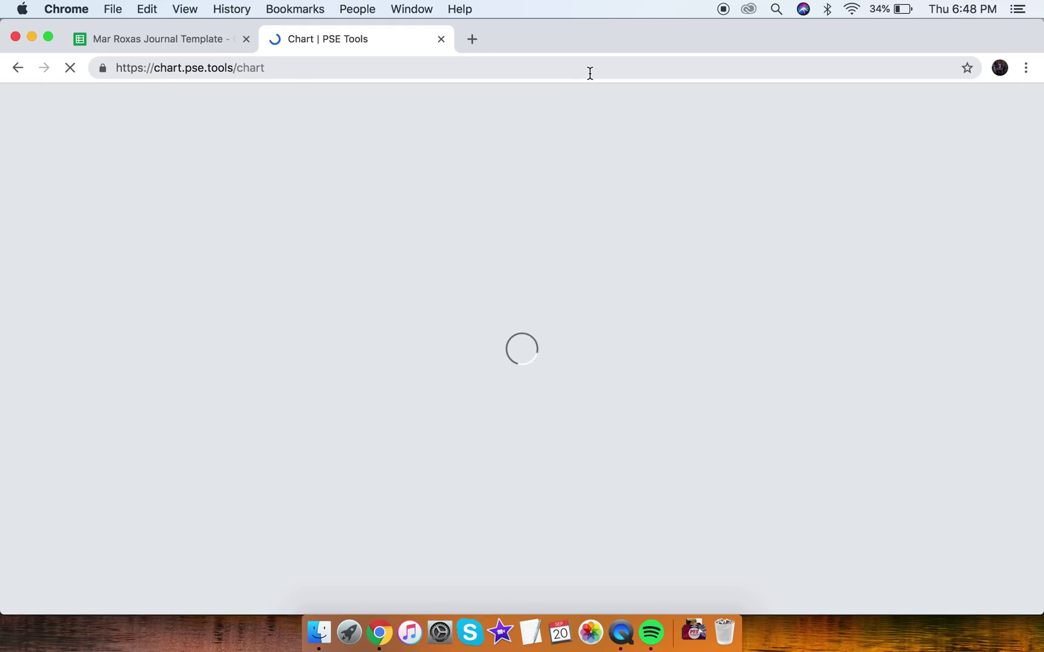
click(133, 39)
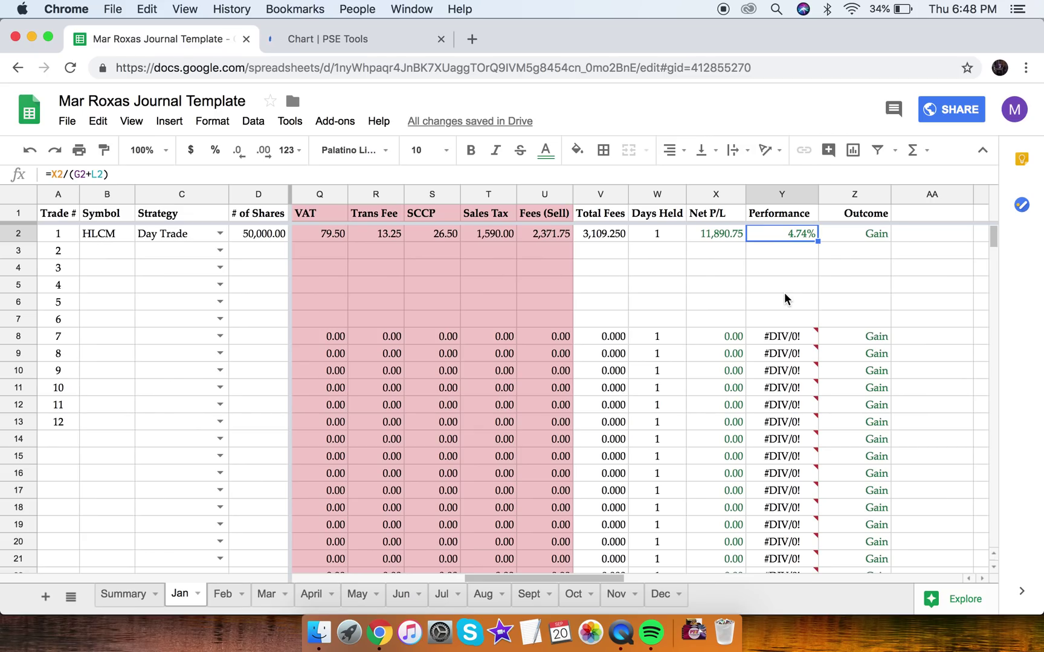
click(815, 275)
key(Up)
key(Up)
key(Left)
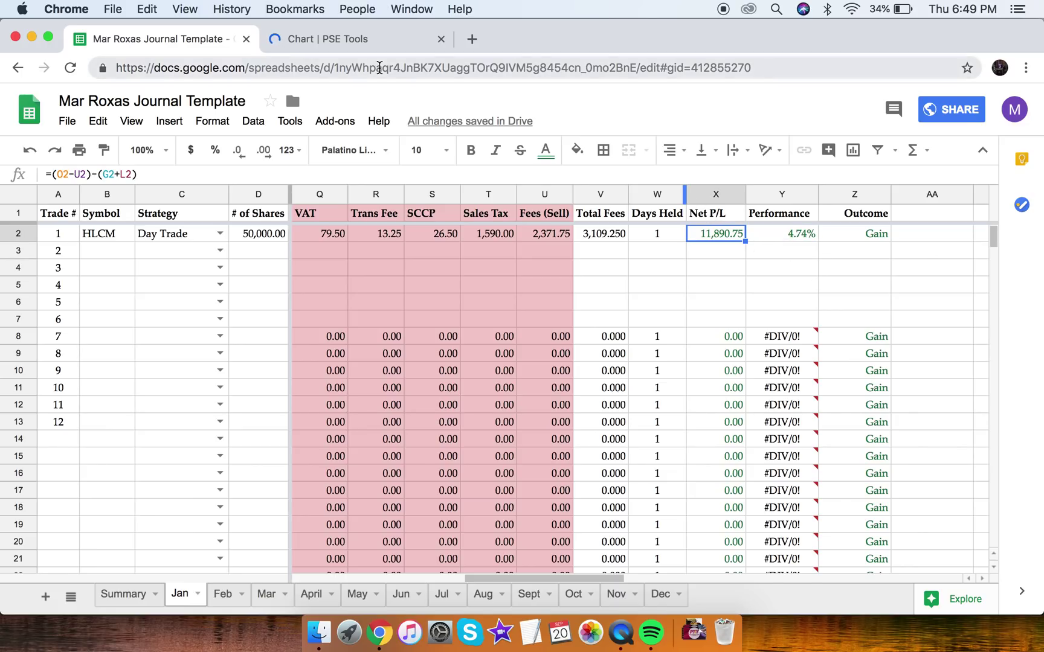
Step: Switch to PSE Tools and calculate the profit/loss for 50000 shares with a buy price of 5 and sell price of 5.3
click(315, 38)
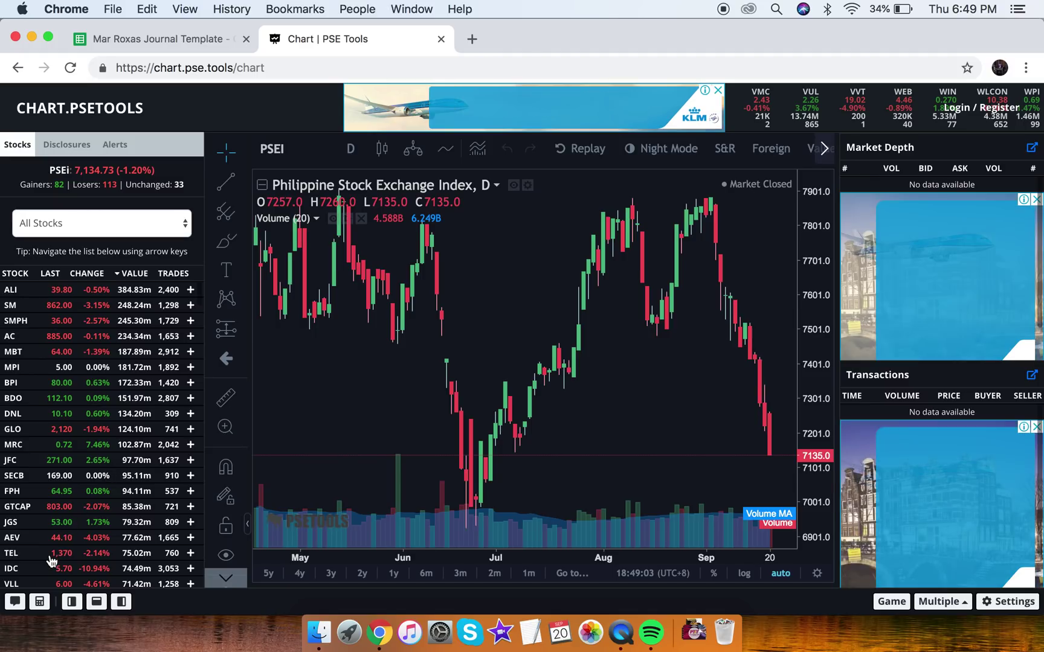
click(39, 602)
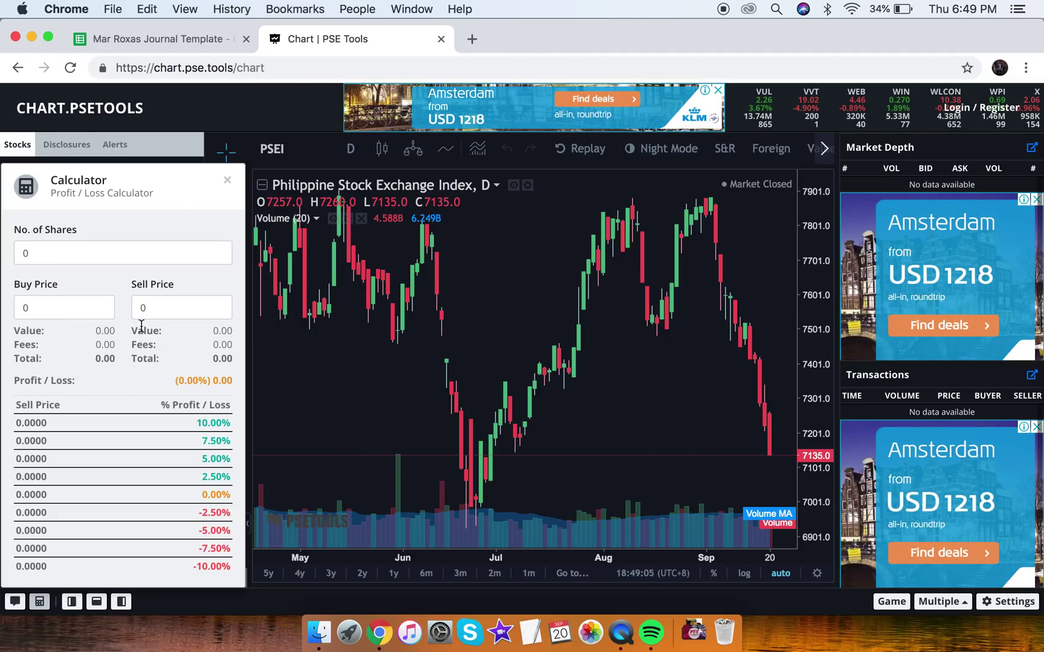
click(91, 260)
double_click(95, 251)
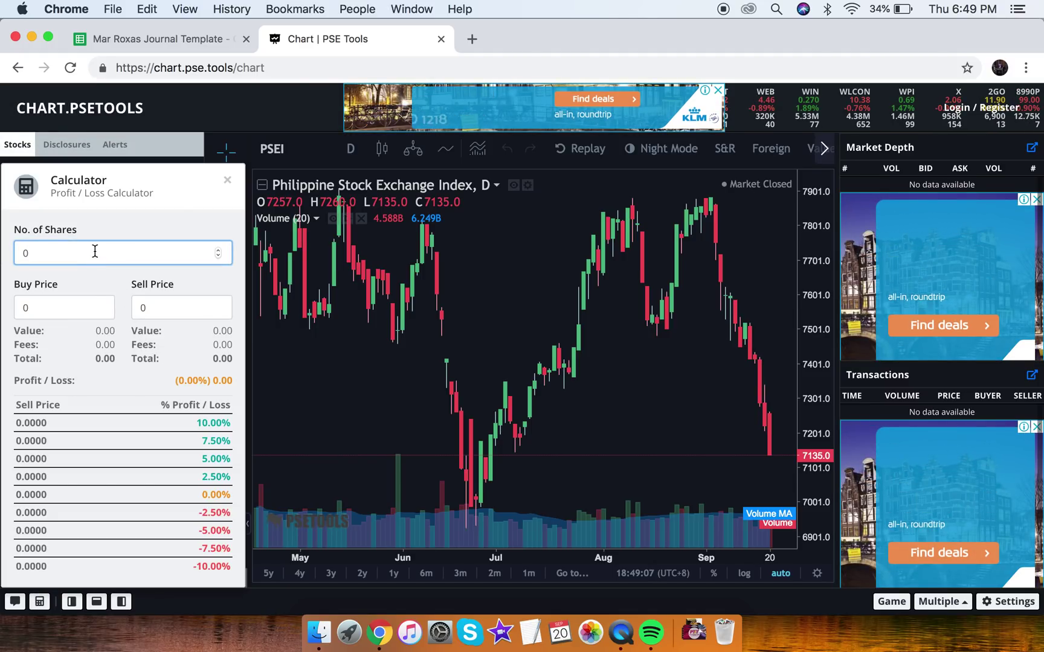
text(50000)
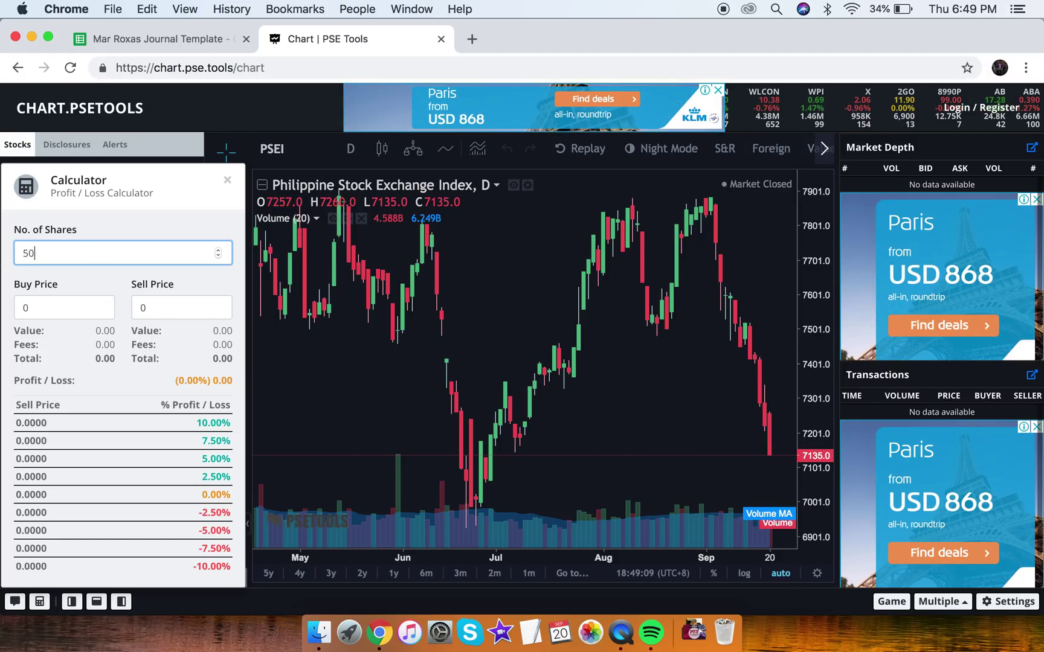
key(Tab)
text(5)
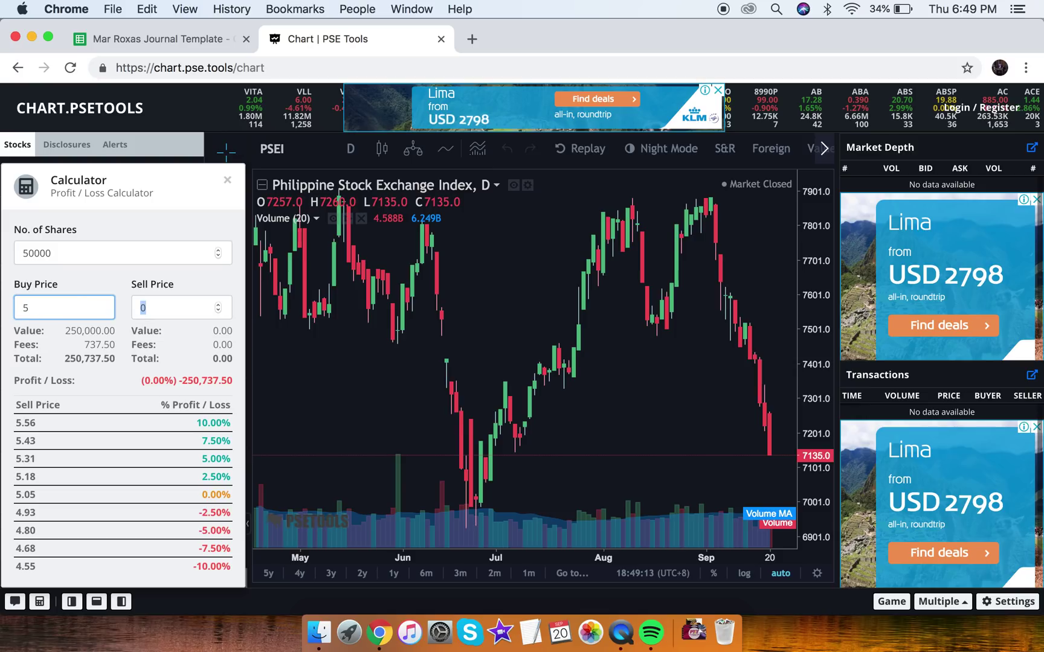
key(Tab)
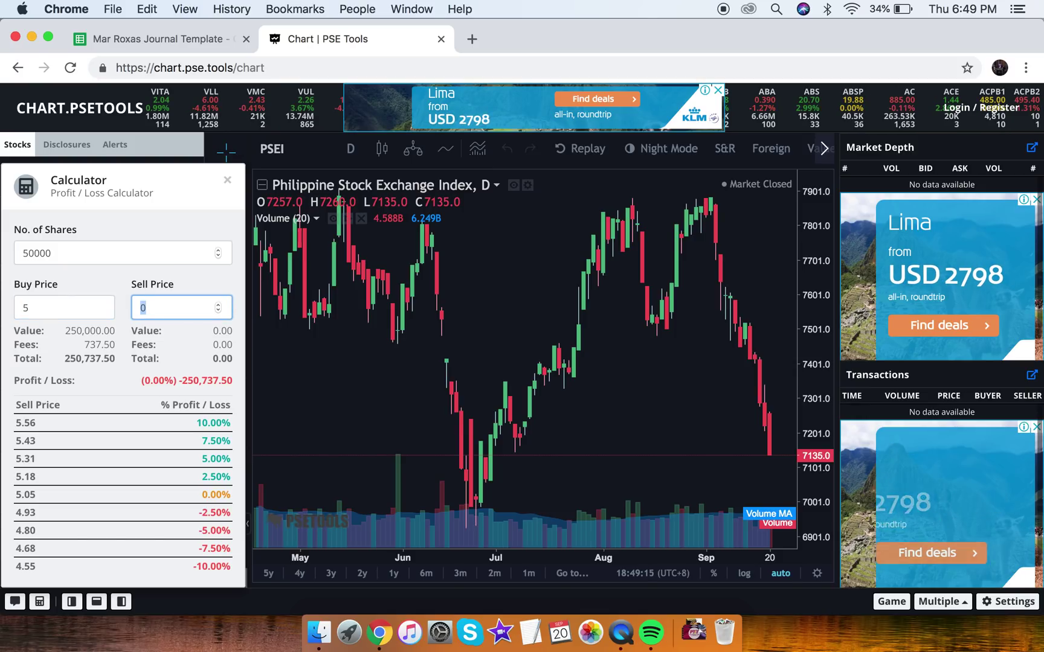
text(5.3)
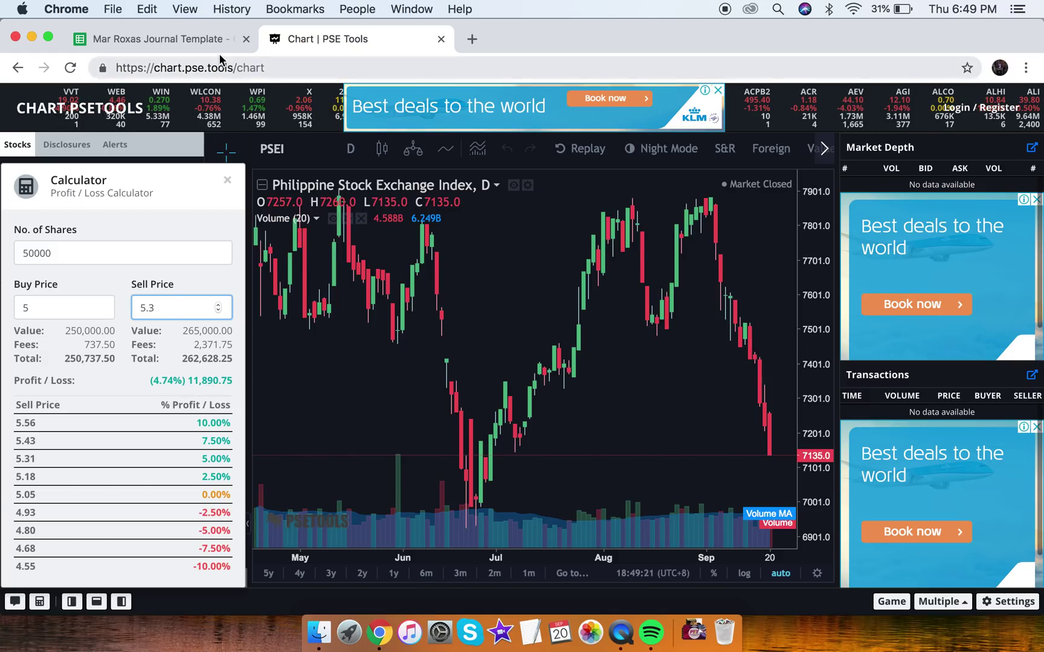
Step: Compare trade 1's net P/L and performance in the journal with the PSE Tools calculator result
click(210, 40)
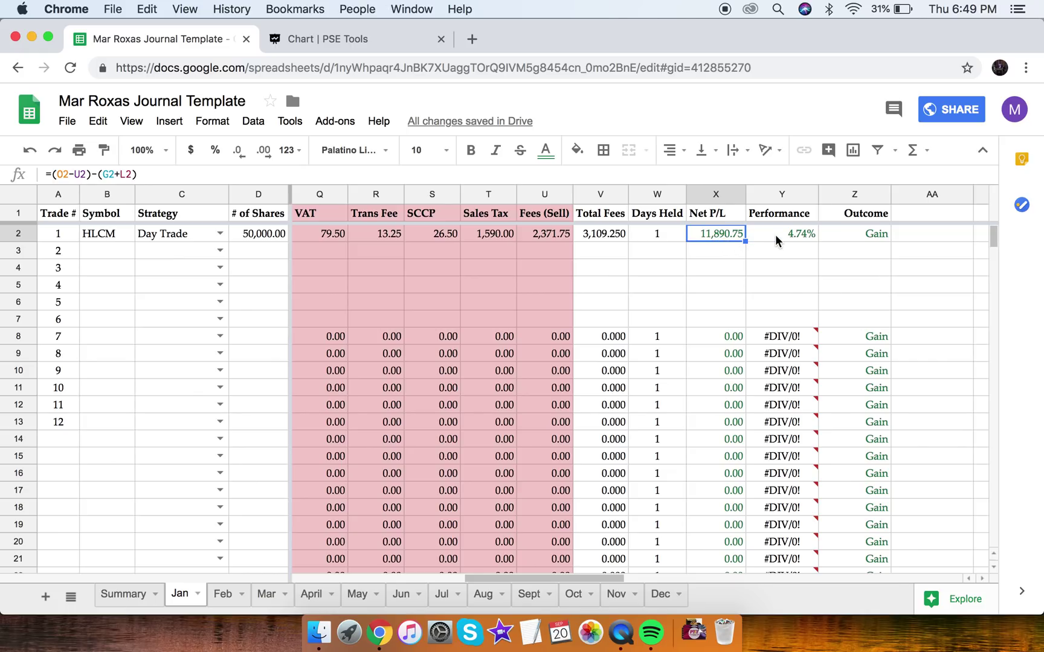
click(354, 44)
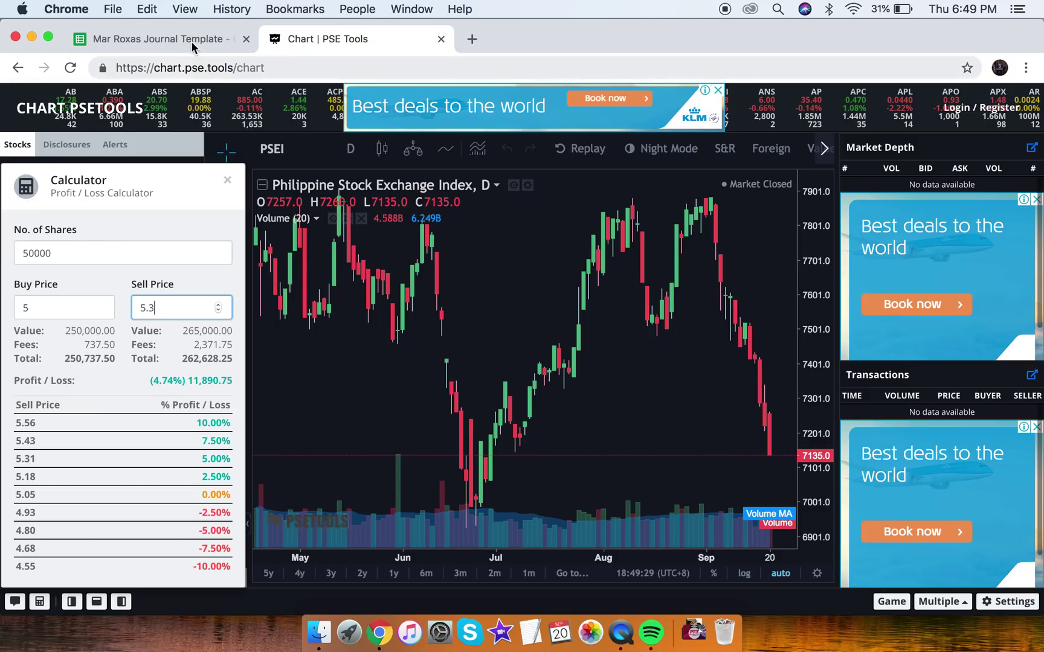
click(229, 44)
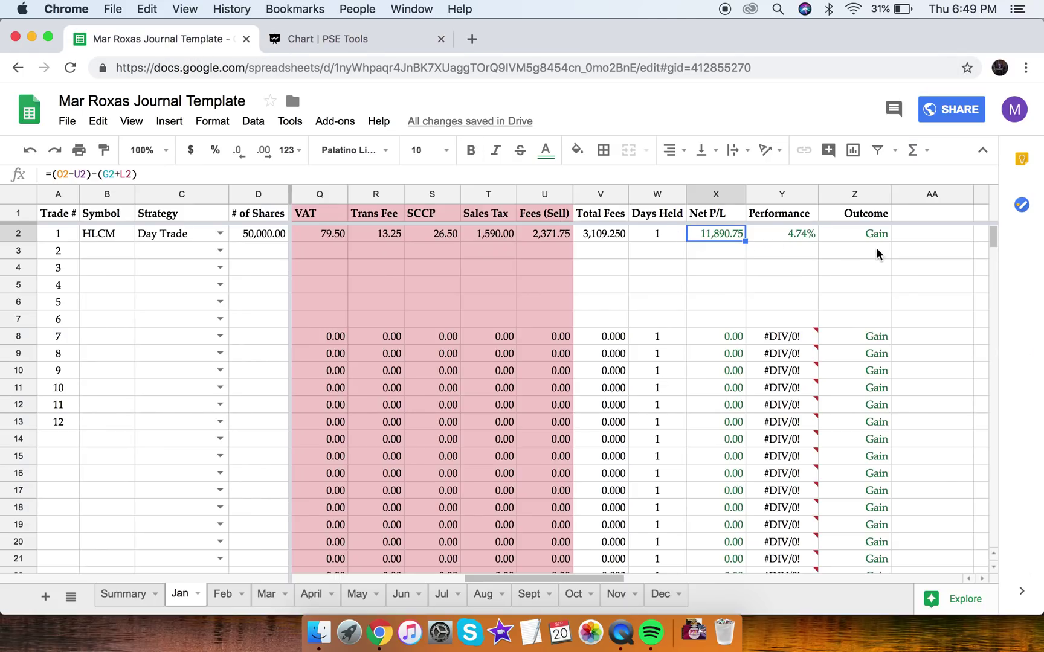
Step: Review trade 1's row from the net P/L back through the sell and buy figures to the strategy
key(Left)
key(Left)
key(Left)
key(Left)
key(Left)
key(Left)
key(Left)
key(Left)
key(Left)
key(Left)
key(Left)
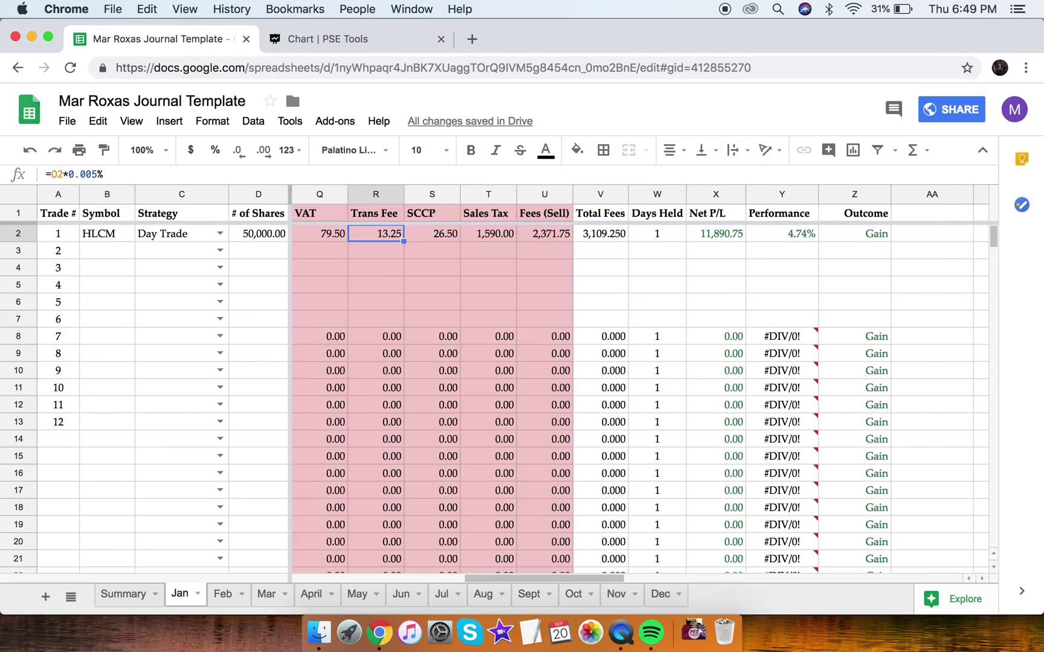
key(Left)
key(Left)
key(Left)
key(Left)
key(Left)
key(Left)
key(Left)
key(Left)
key(Left)
key(Left)
key(Left)
key(Left)
key(Right)
key(Right)
key(Right)
key(Right)
key(Right)
key(Right)
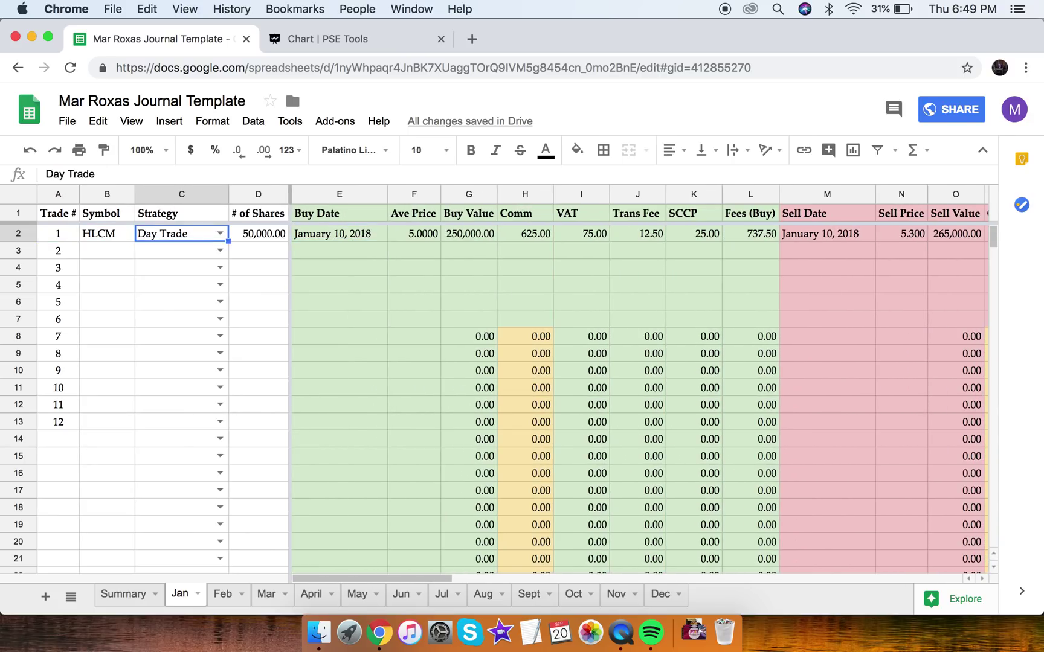
Step: Review trade 1's row from the number of shares through the fees to the net P/L, performance and outcome
key(Right)
key(Right)
key(Right)
key(Right)
key(Right)
key(Right)
key(Right)
key(Right)
key(Right)
key(Right)
key(Right)
key(Right)
key(Right)
key(Right)
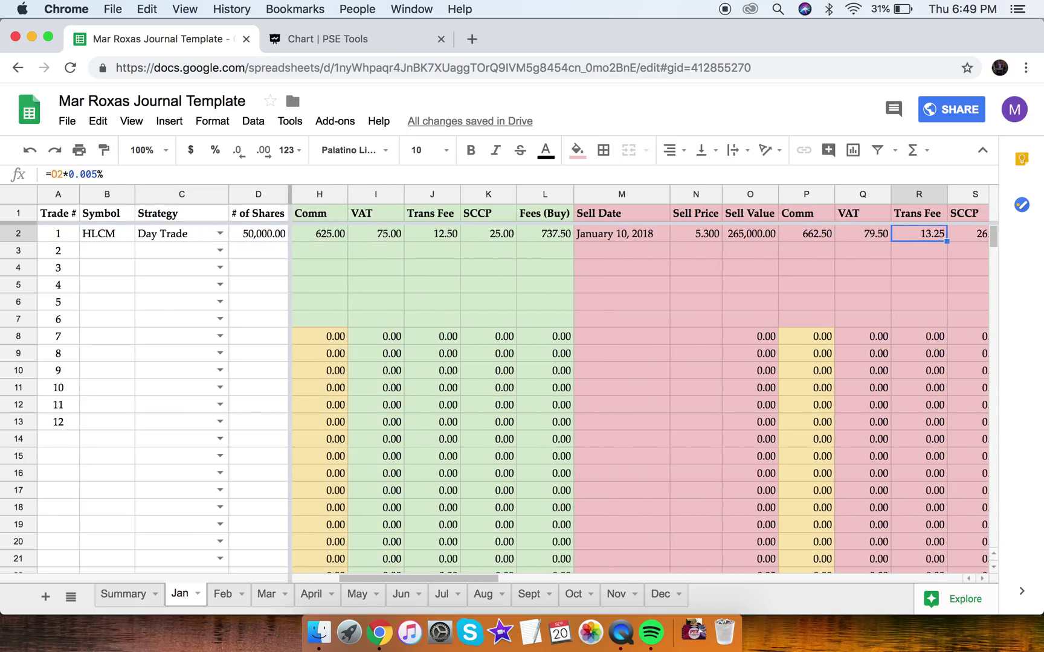
key(Right)
key(Right)
key(Right)
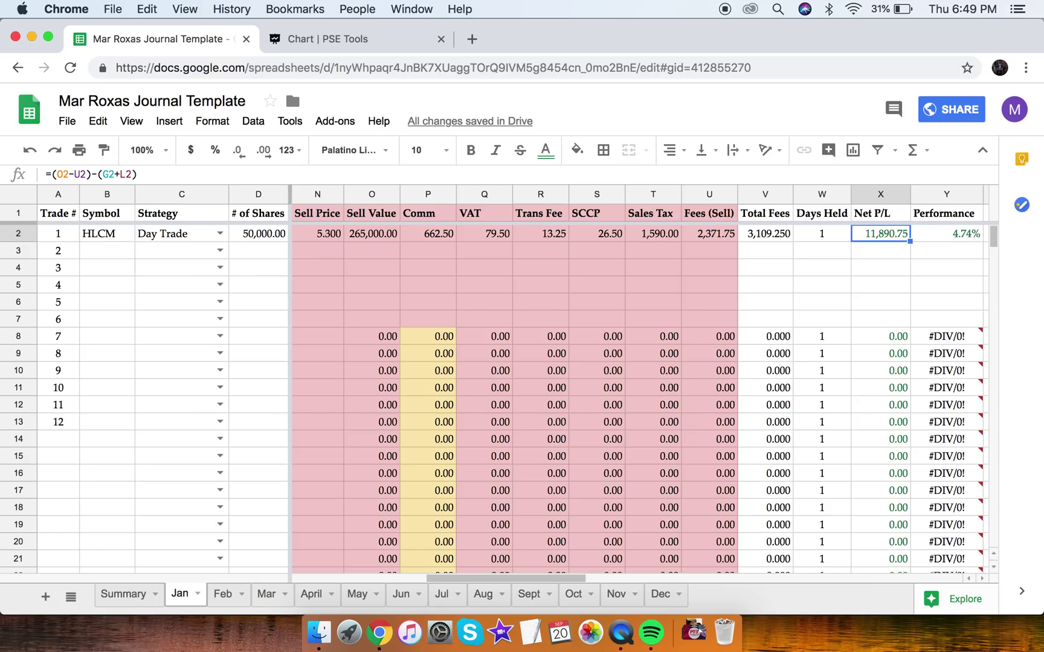
key(Right)
key(Right)
key(Left)
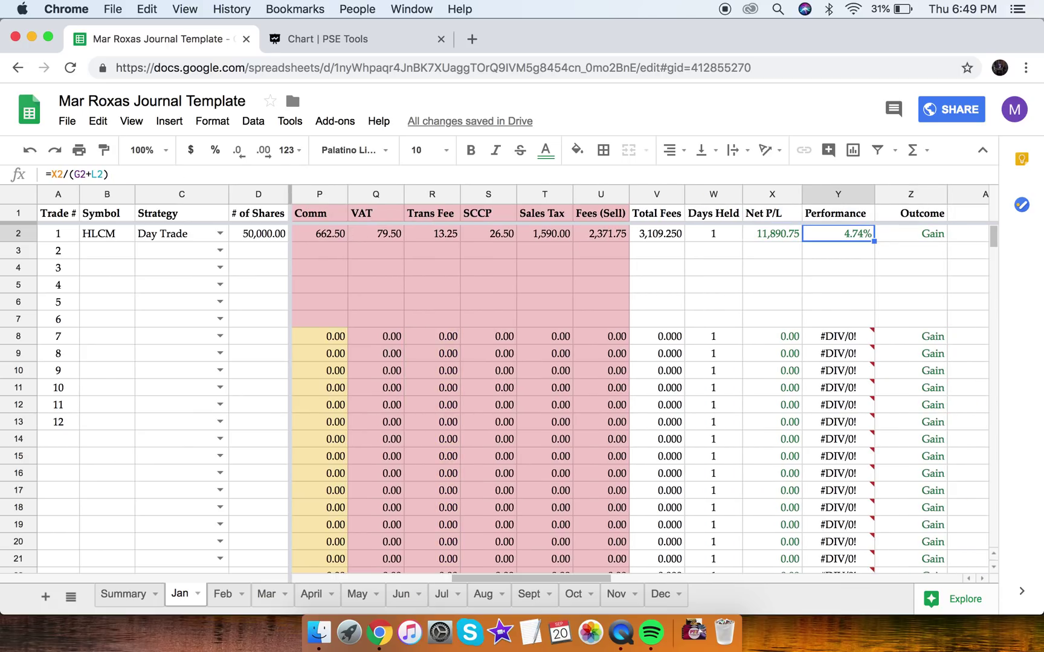
Step: Go back across trade 1's row to its trade number in the January sheet
key(Left)
key(Left)
key(Left)
key(Left)
key(Left)
key(Left)
key(Left)
key(Left)
key(Left)
key(Left)
key(Left)
key(Left)
key(Left)
key(Left)
key(Left)
key(Left)
key(Left)
key(Left)
key(Left)
key(Left)
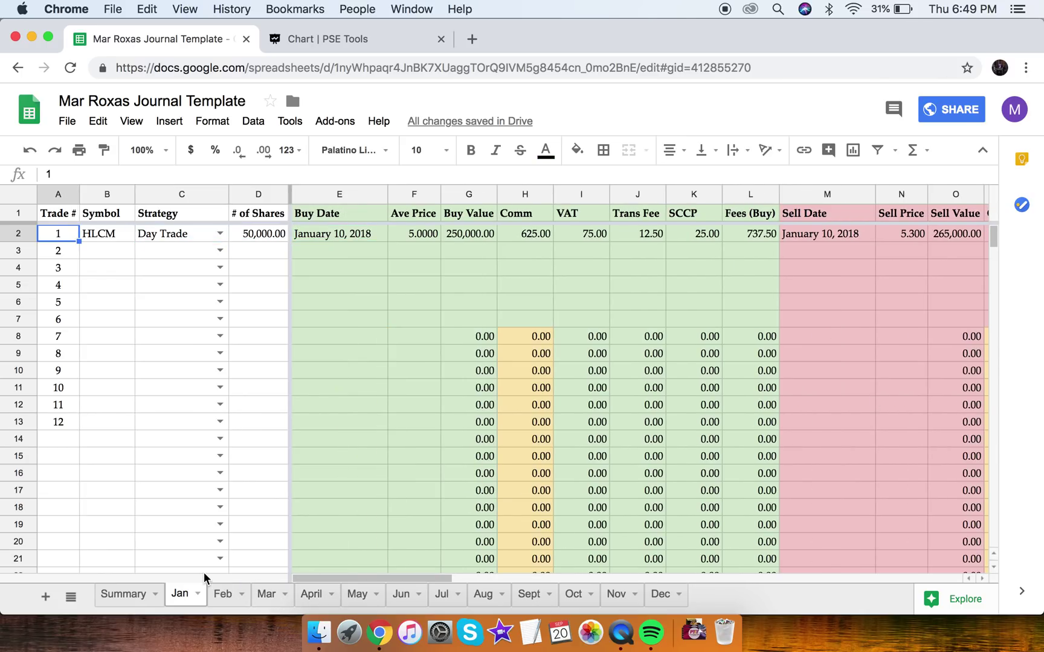
Step: Open the Summary sheet and examine January's P/L in pesos and percent, start balance and ending balance formulas
click(124, 594)
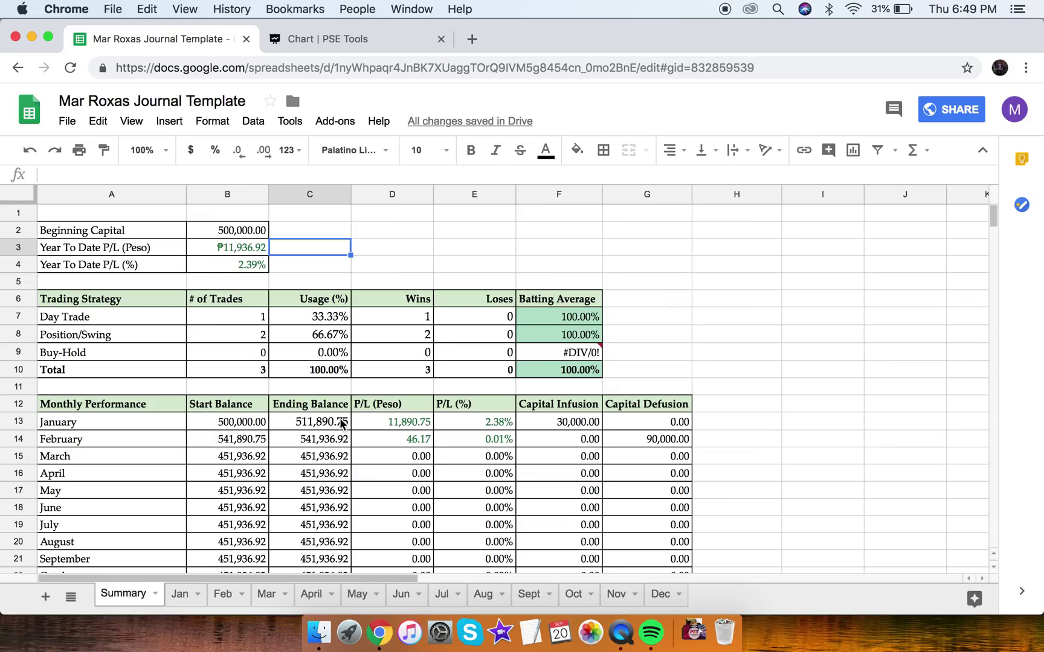
click(383, 424)
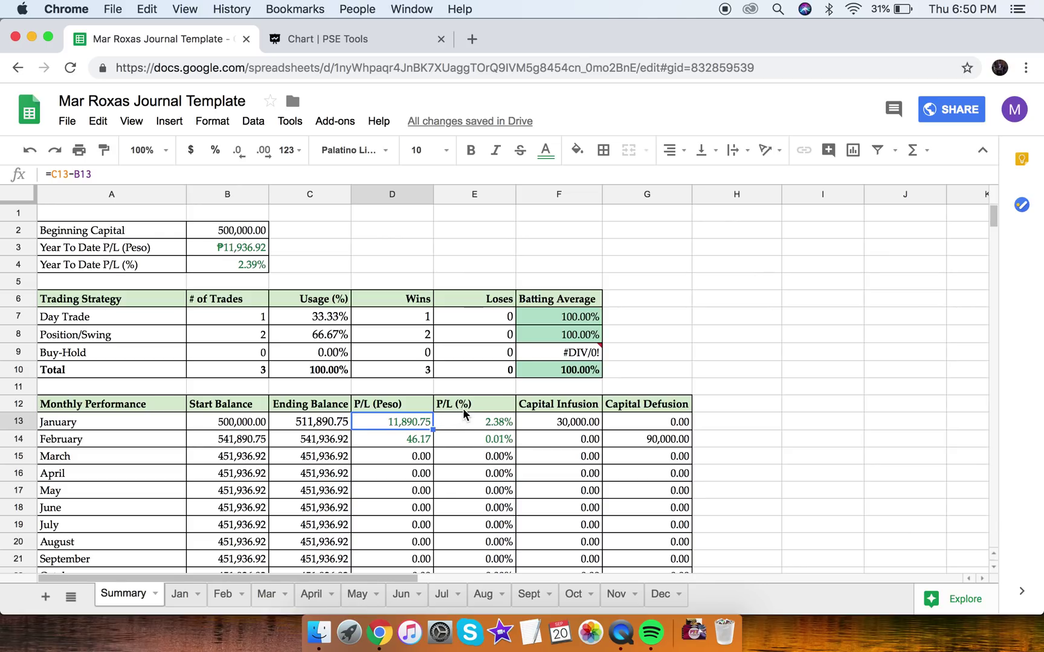
click(482, 425)
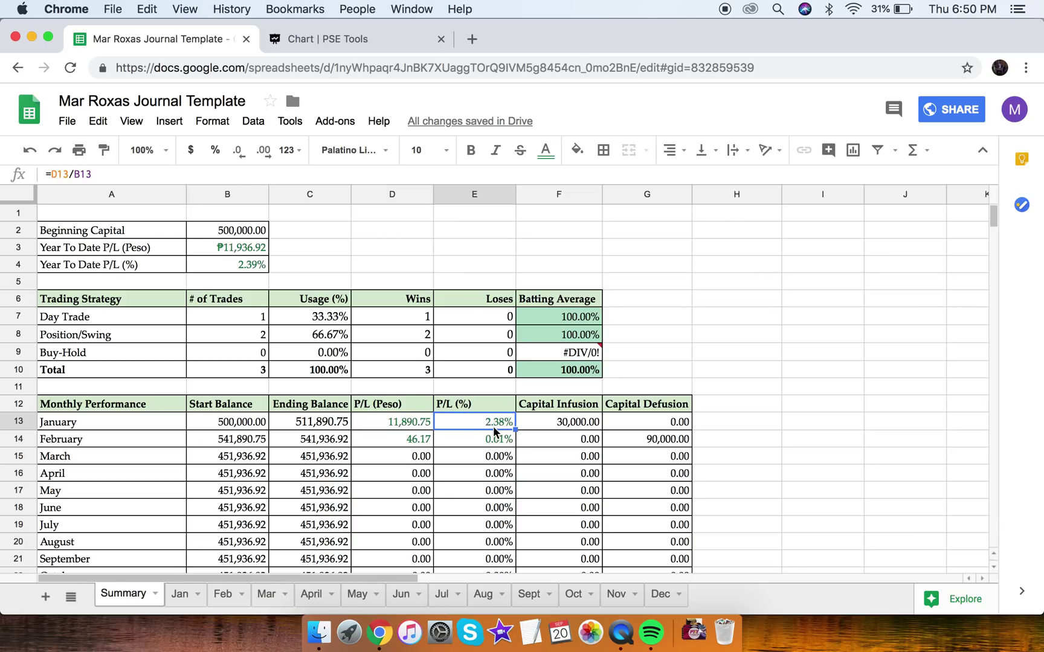
click(384, 425)
click(237, 430)
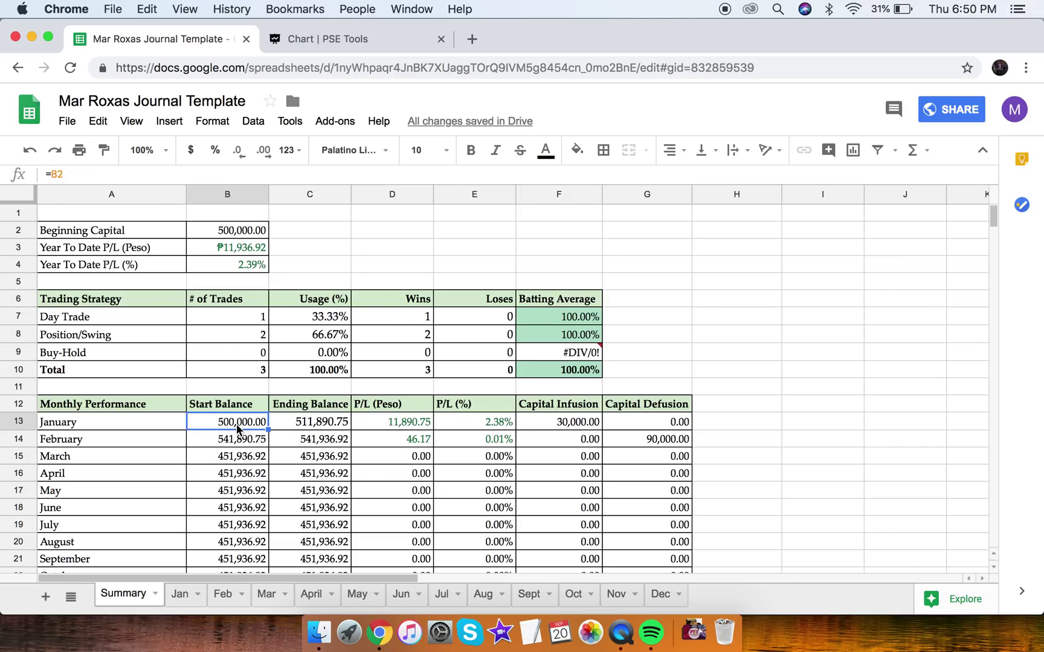
click(305, 428)
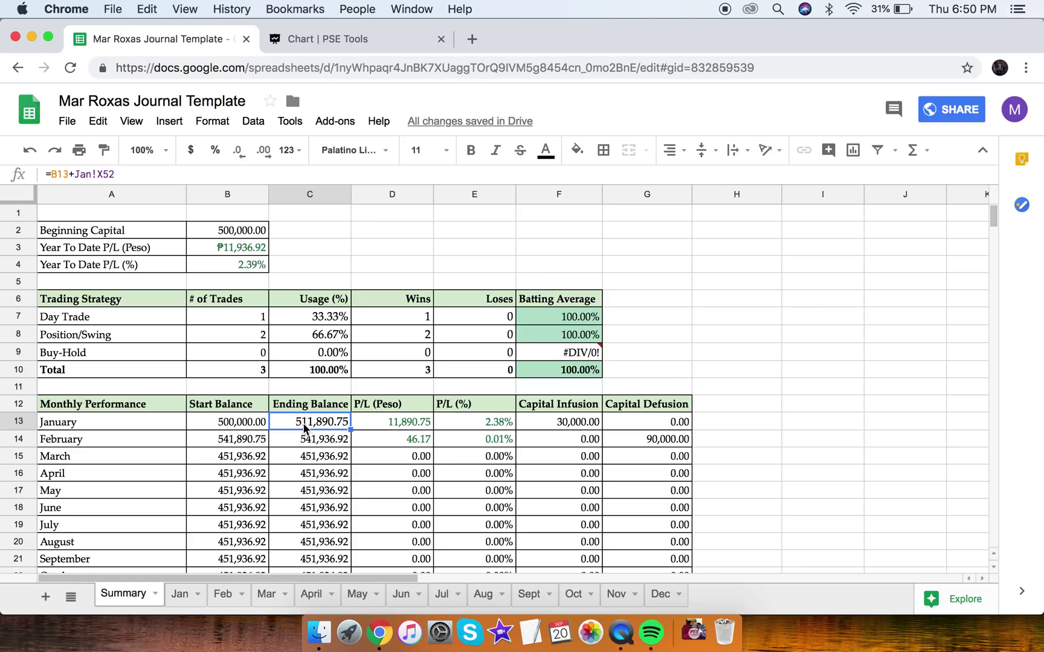
click(246, 426)
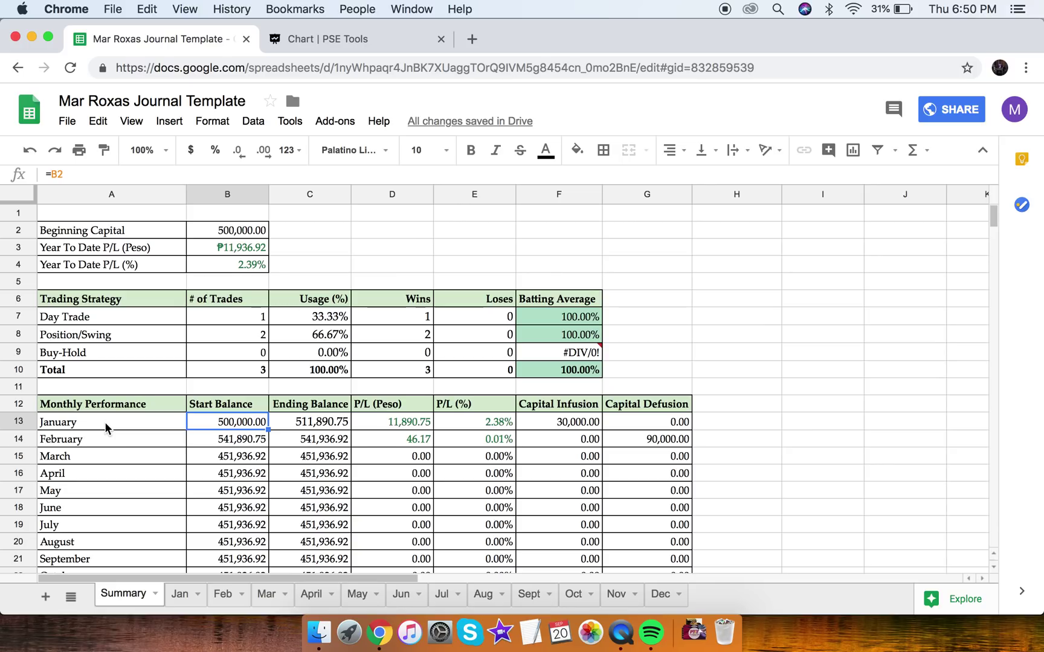
Step: In the Jan sheet, copy trade 1's entries from symbol through outcome into trade 2's row
click(174, 598)
click(132, 597)
click(179, 596)
click(111, 235)
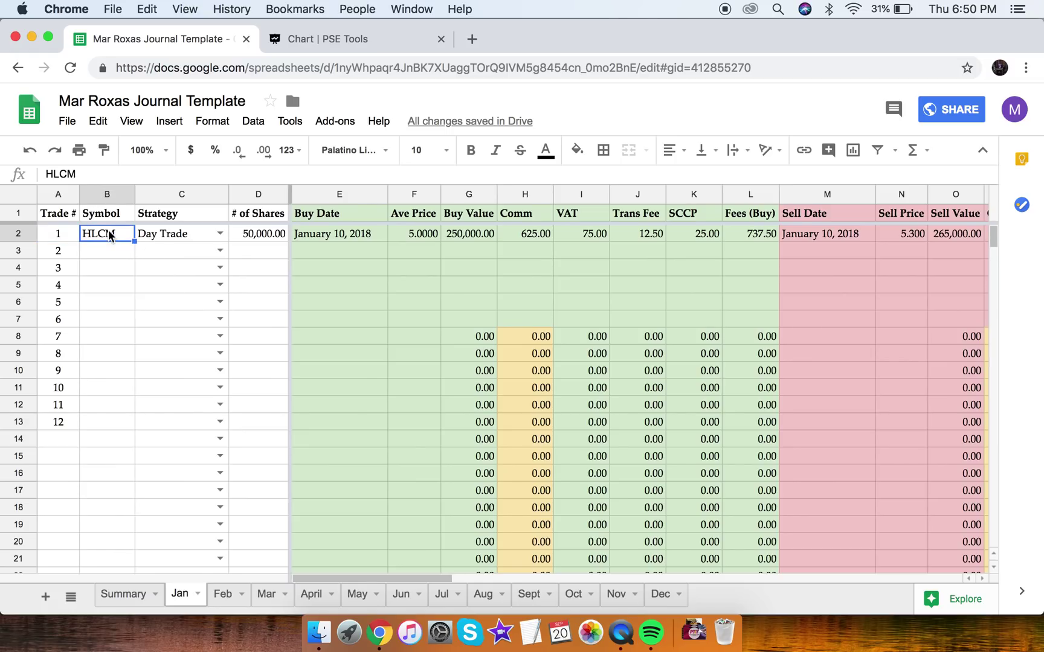
key(shift+Right)
key(shift+Right)
key(shift+Right)
key(shift+Right)
key(shift+Right)
key(shift+Right)
key(shift+Right)
key(shift+Right)
key(shift+Right)
key(shift+Right)
key(shift+Right)
key(shift+Right)
key(shift+Right)
key(shift+Right)
key(shift+Right)
key(shift+Right)
key(shift+Right)
key(shift+Right)
key(shift+Right)
key(shift+Right)
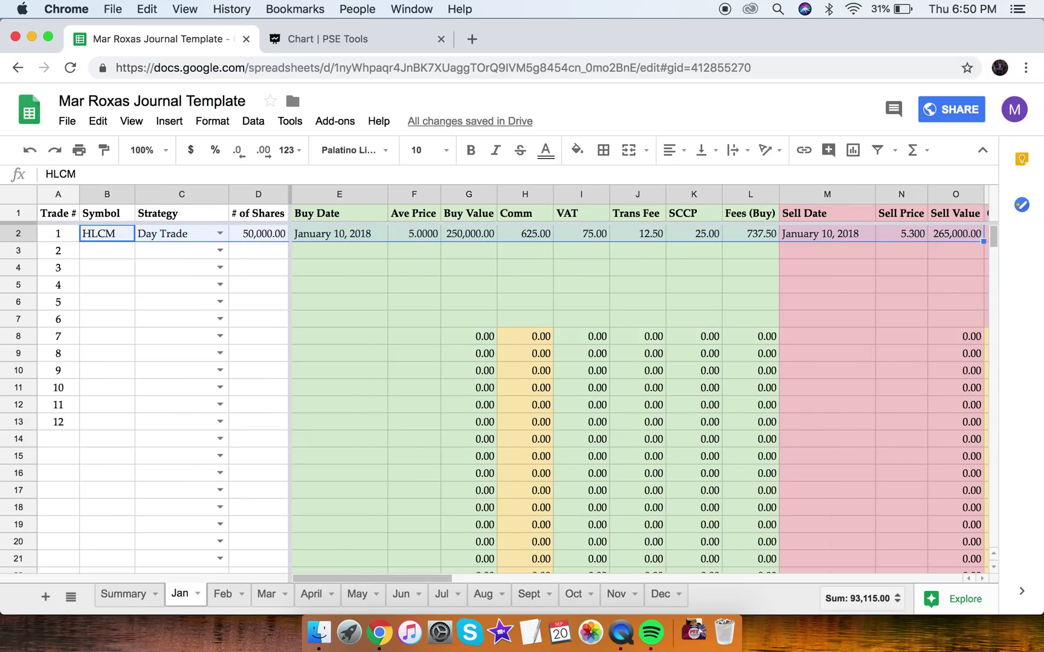
key(shift+Right)
key(shift+Right)
key(shift+Right)
key(shift+Right)
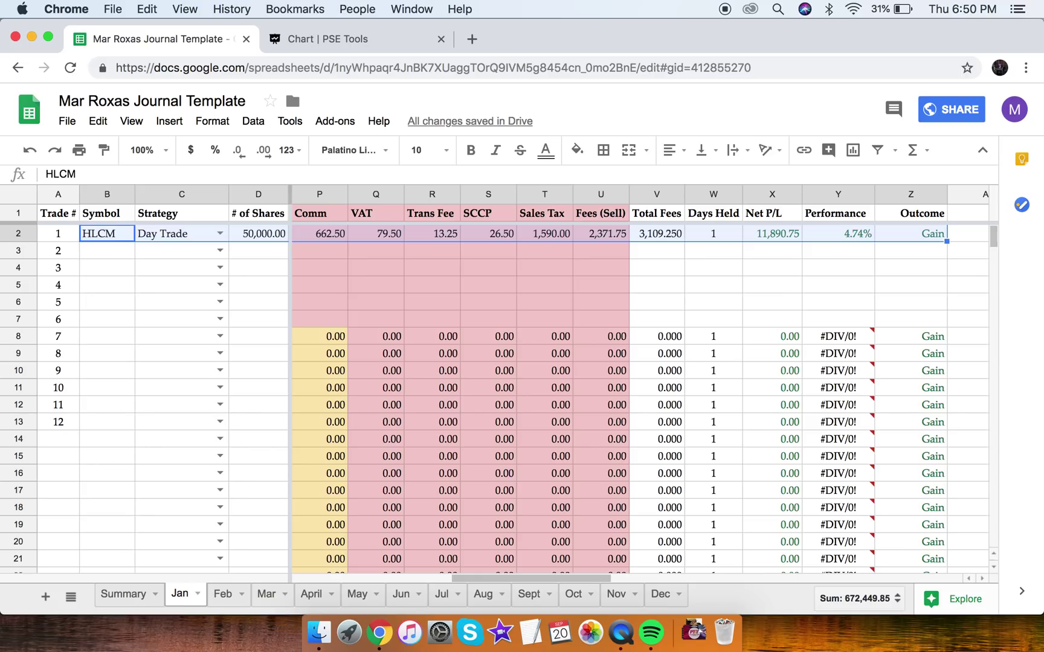
key(ctrl+c)
click(58, 251)
click(107, 251)
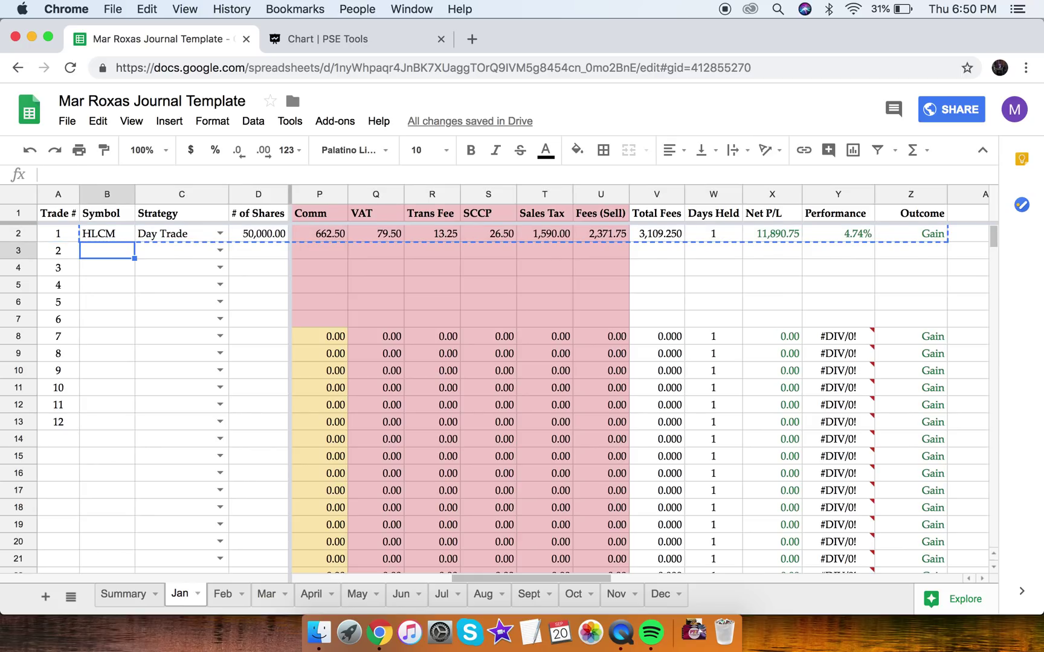
key(ctrl+v)
key(Right)
key(Left)
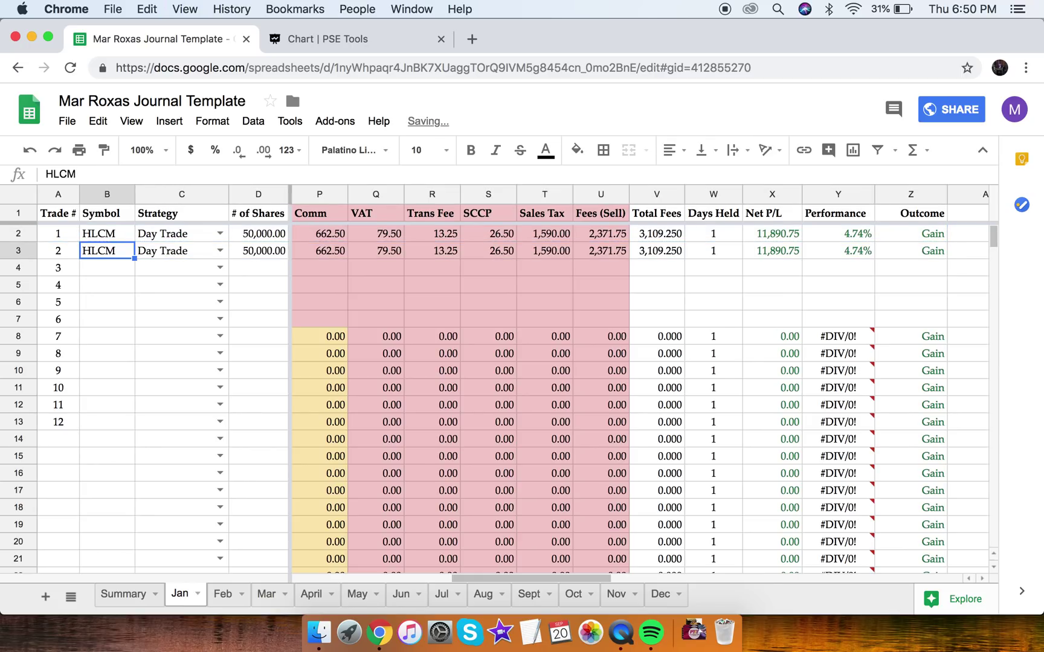
Step: Set the sell price of trade 2 in the Jan sheet to 5.4
key(Right)
key(Right)
key(Right)
key(Right)
key(Left)
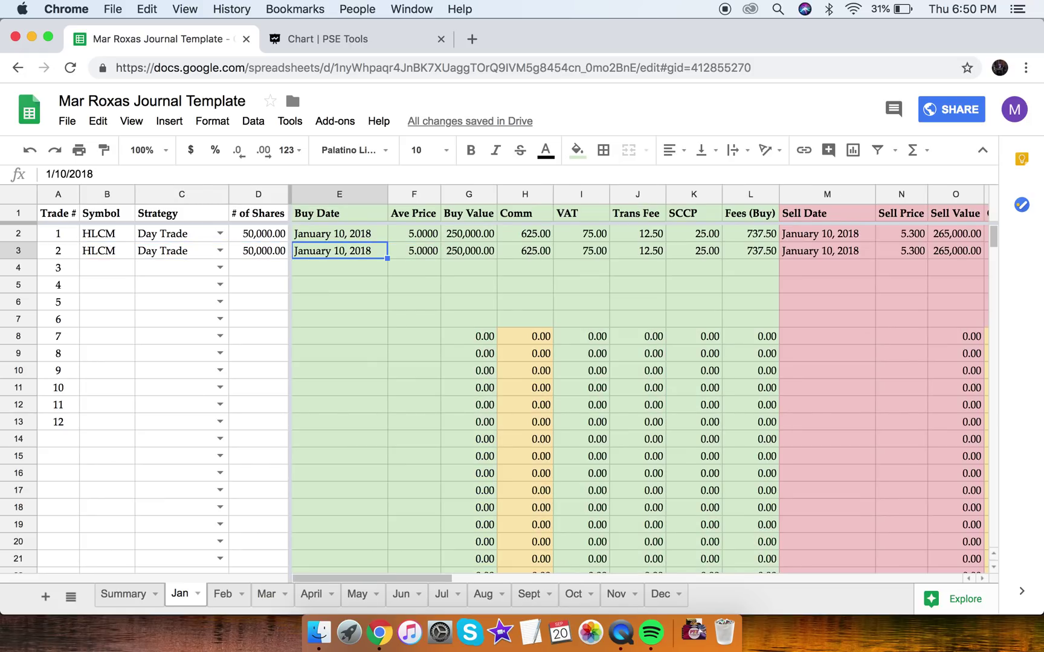
key(Left)
key(Left)
key(Right)
key(Right)
key(Right)
key(Right)
key(Right)
key(Right)
key(Right)
key(Right)
key(Right)
key(Right)
key(Right)
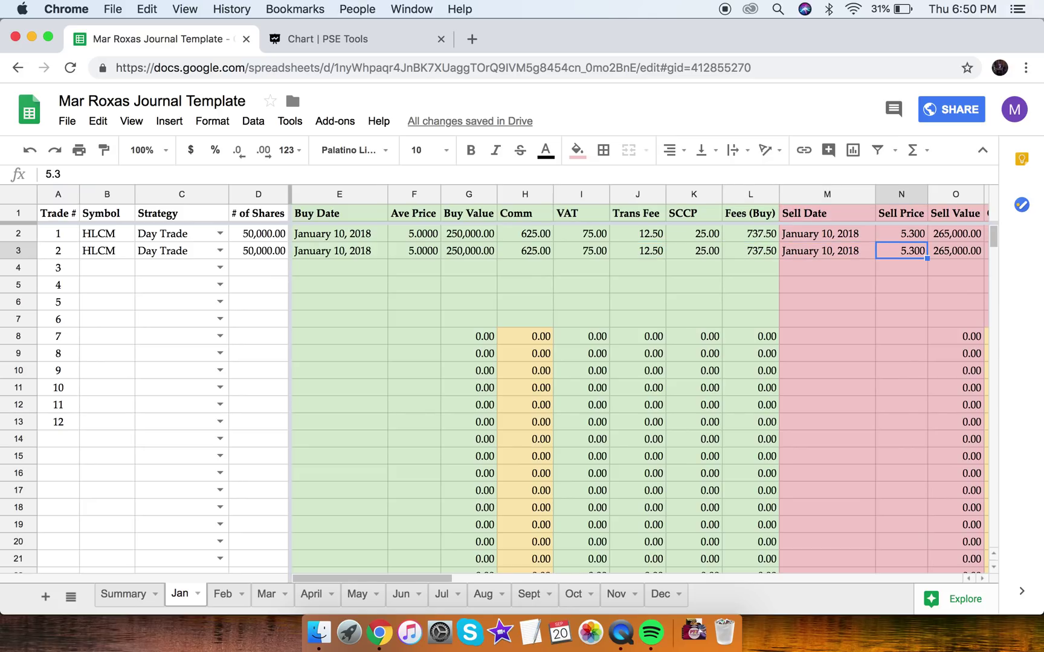
text(5.4)
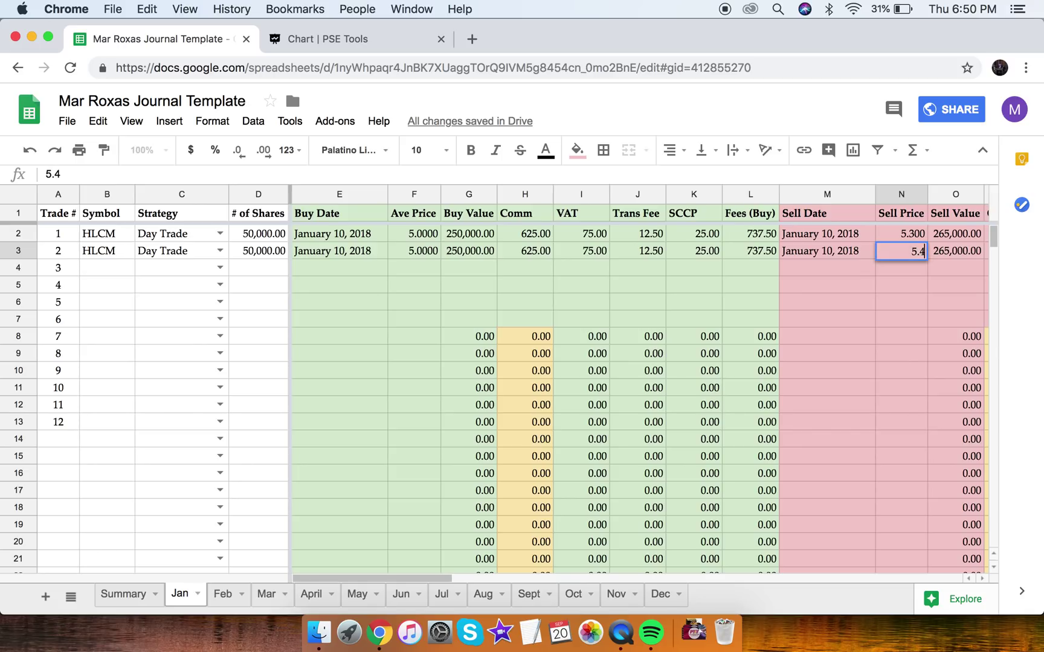
key(Right)
Step: Review trade 2's row from the sell fees through total fees to the net P/L, performance and outcome
key(Right)
key(Right)
key(Right)
key(Right)
key(Right)
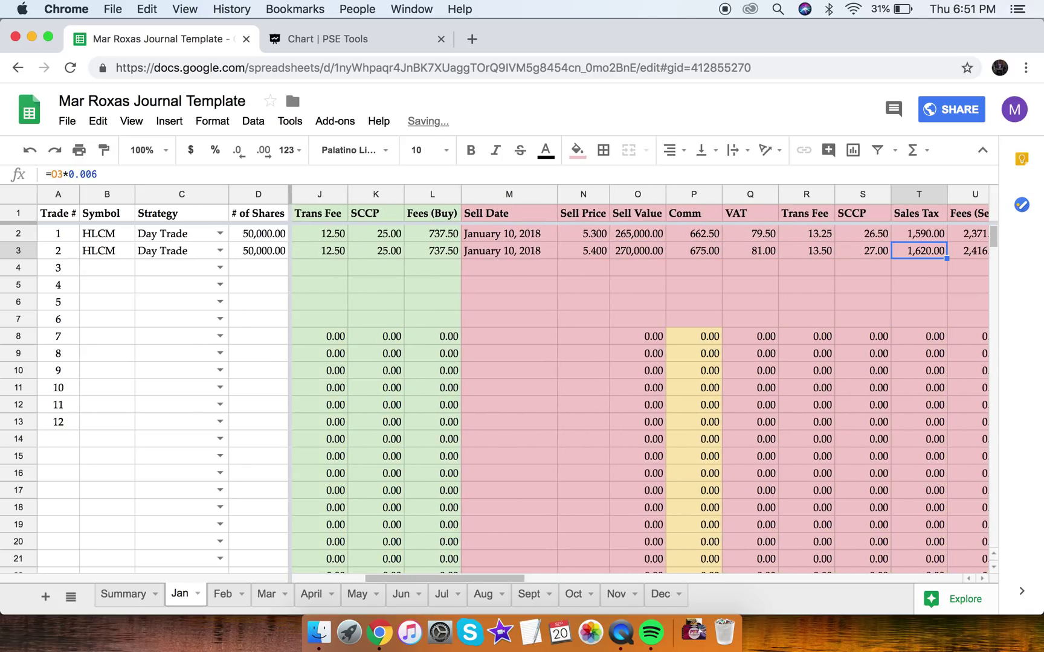
key(Right)
key(Right)
key(Right)
key(Right)
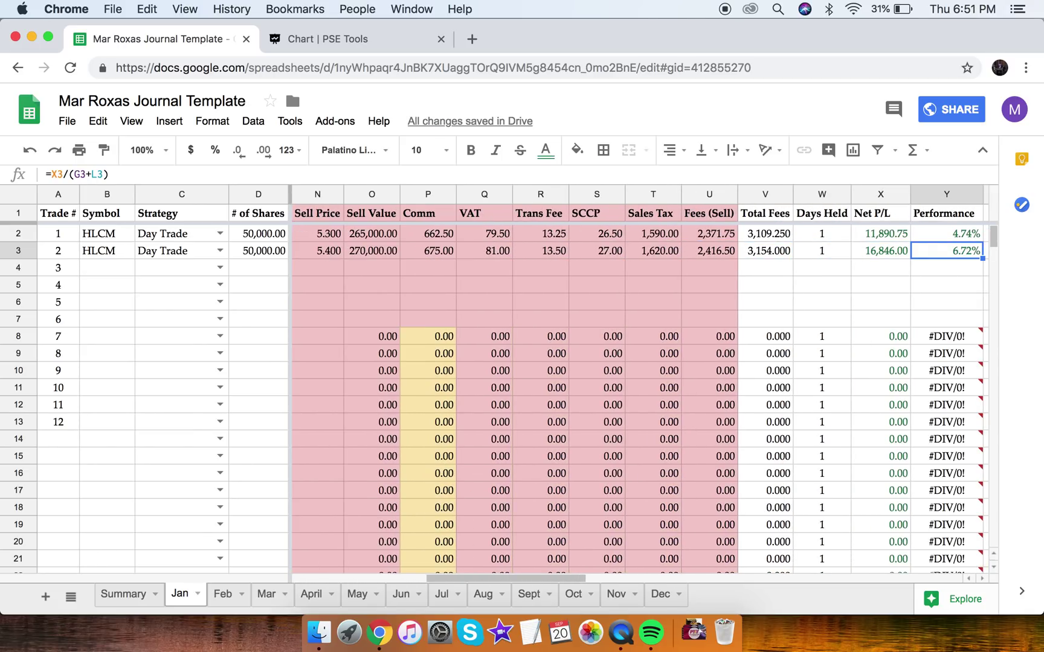
key(Right)
key(Right)
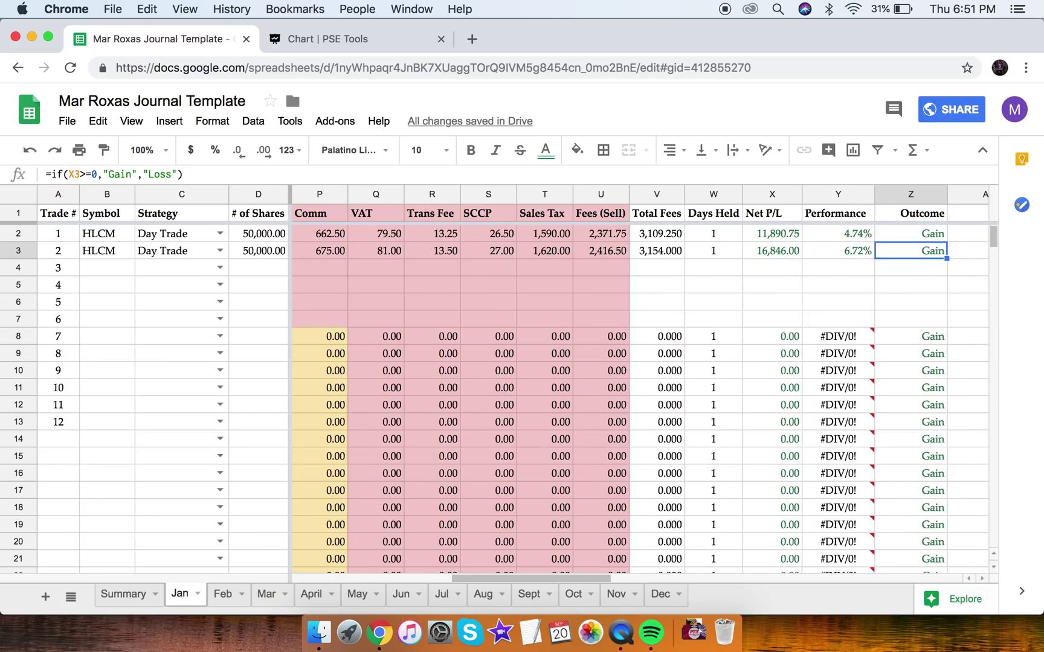
key(Right)
key(Left)
key(Left)
key(Left)
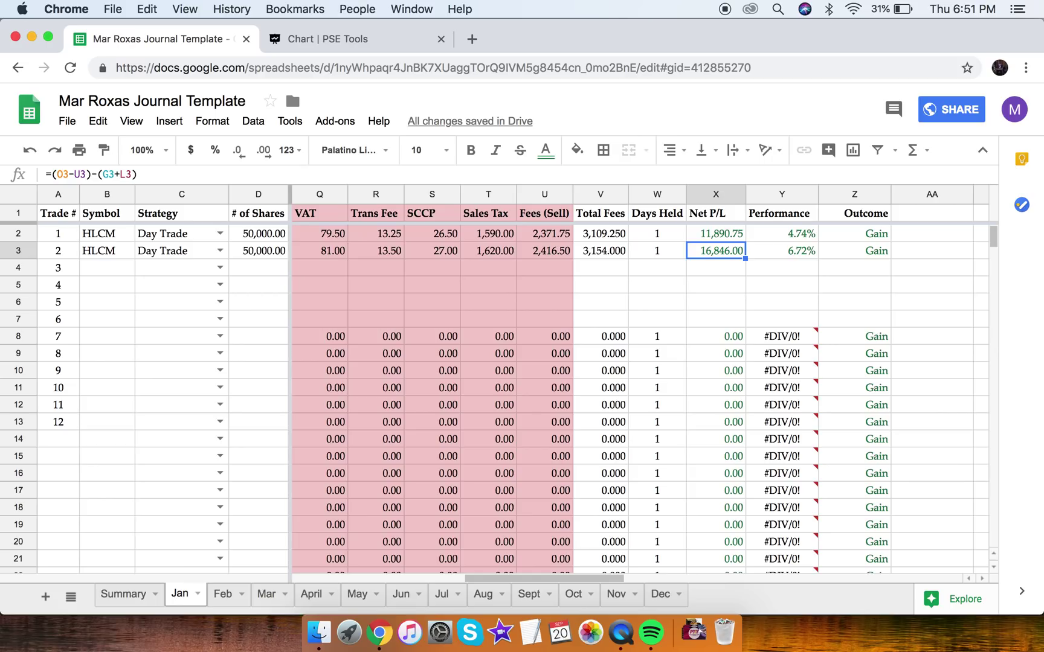
key(Right)
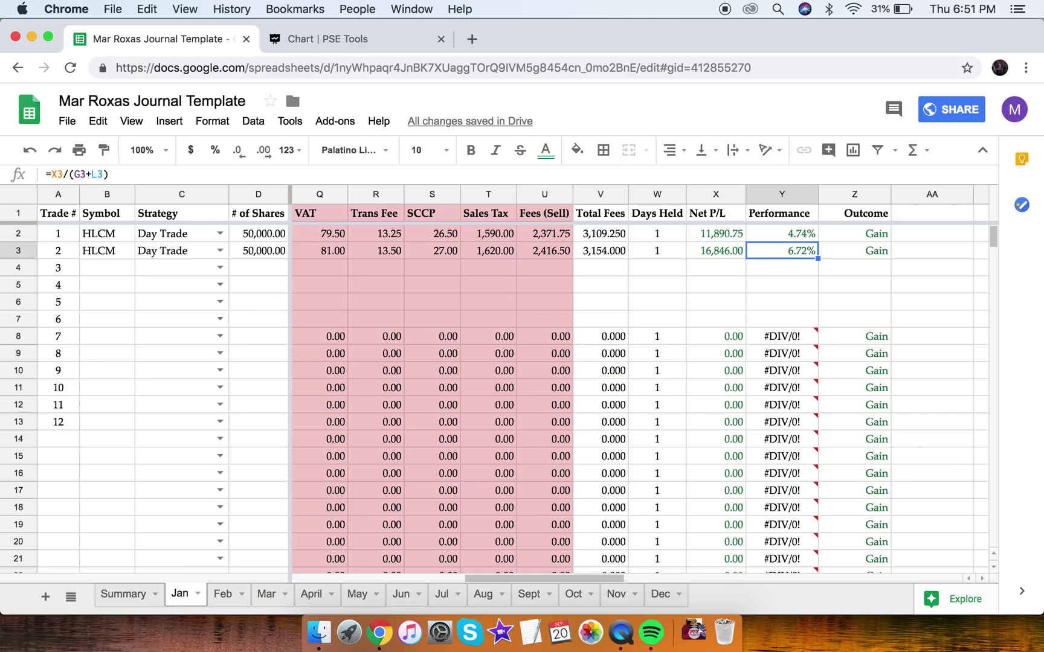
key(Left)
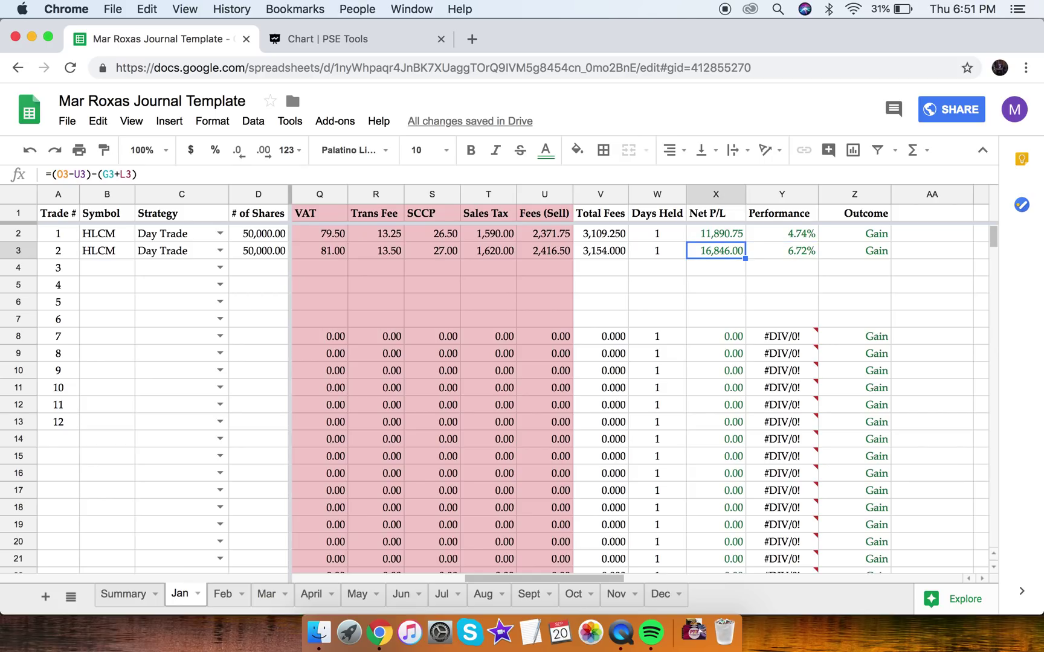
Step: Select the net P/L of both January trades and compare their sum with January's P/L (Peso) in the Summary sheet
key(shift+Up)
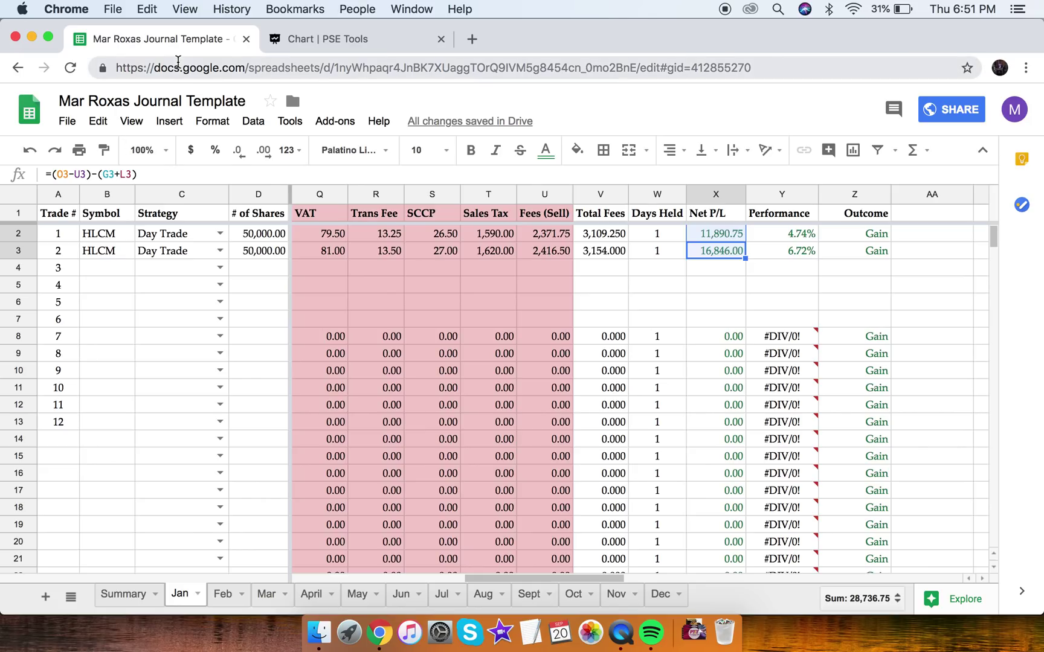
click(124, 594)
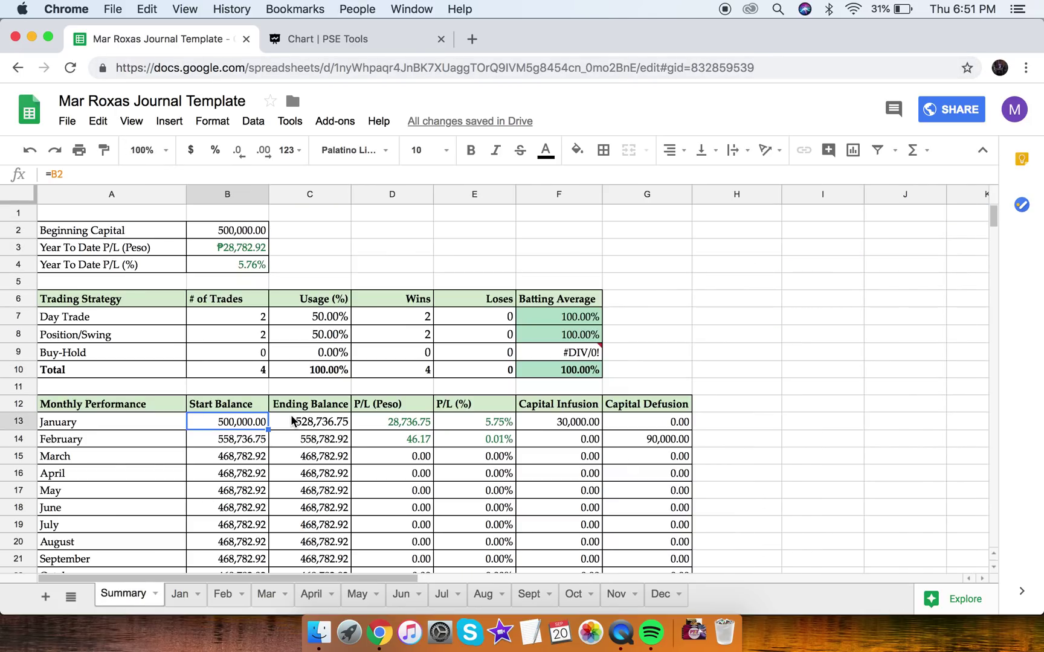
click(380, 420)
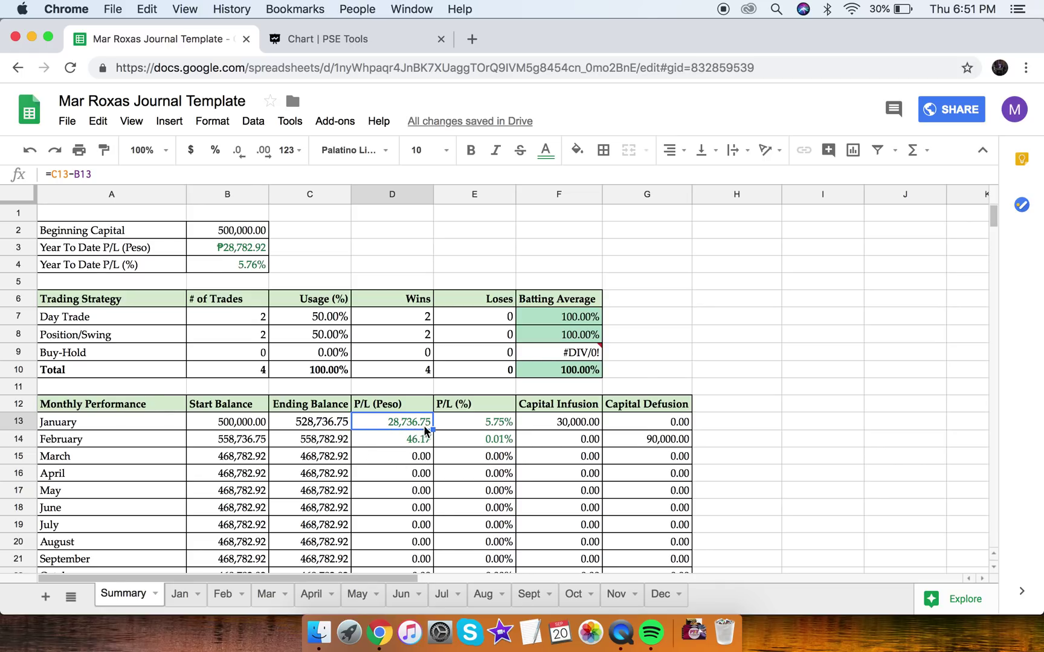
click(181, 597)
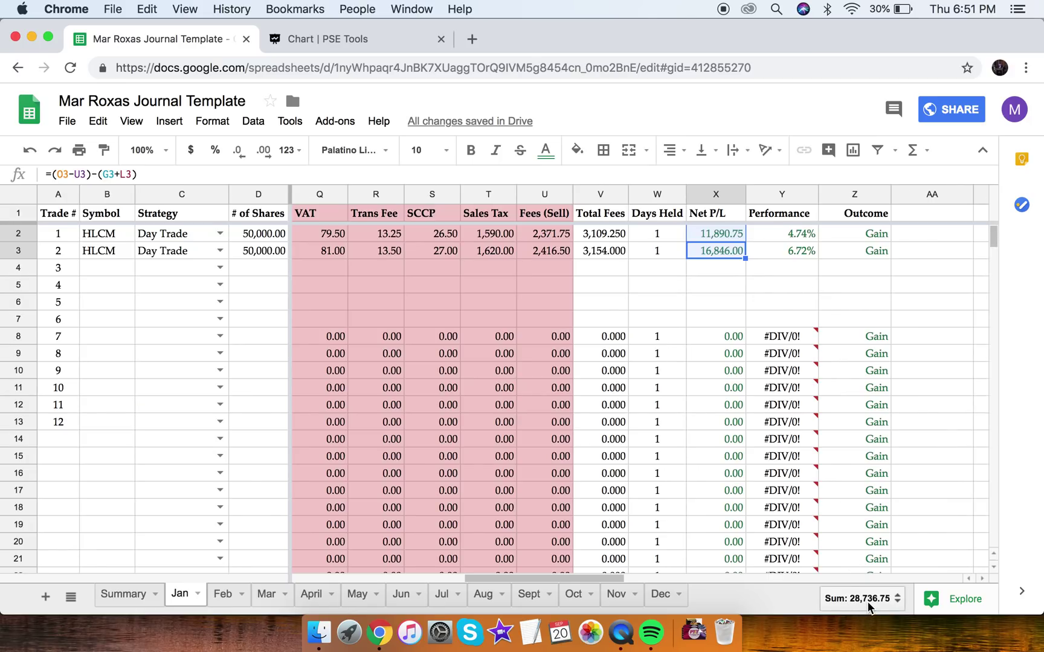
click(129, 594)
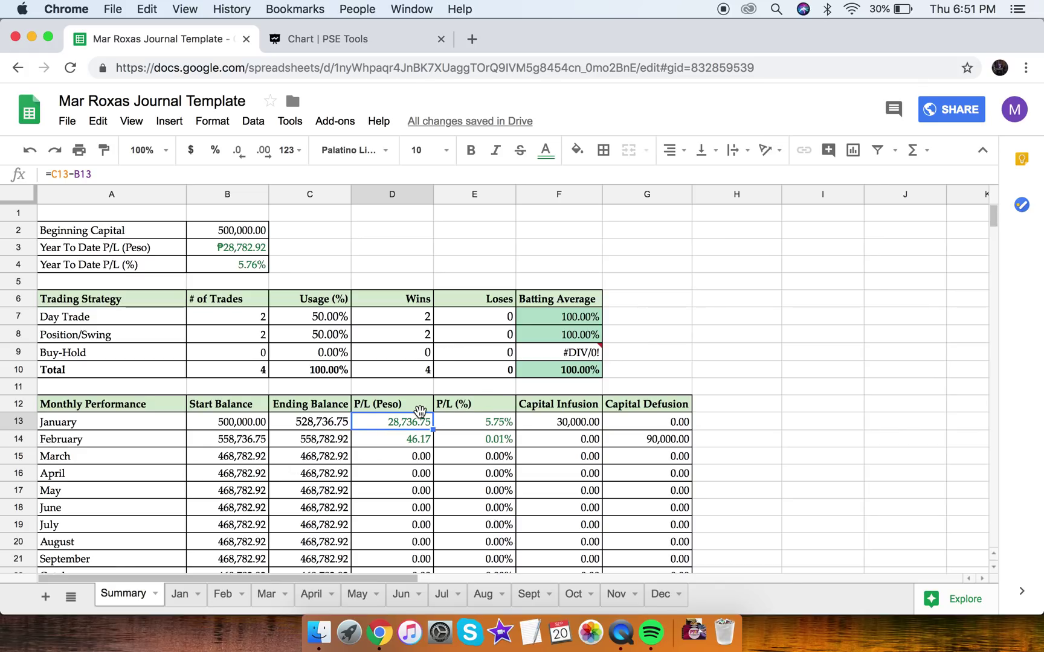
Step: Look over the Summary sheet's monthly performance from January to December and the year-to-date figures
click(111, 425)
scroll(102, 436, down, 4)
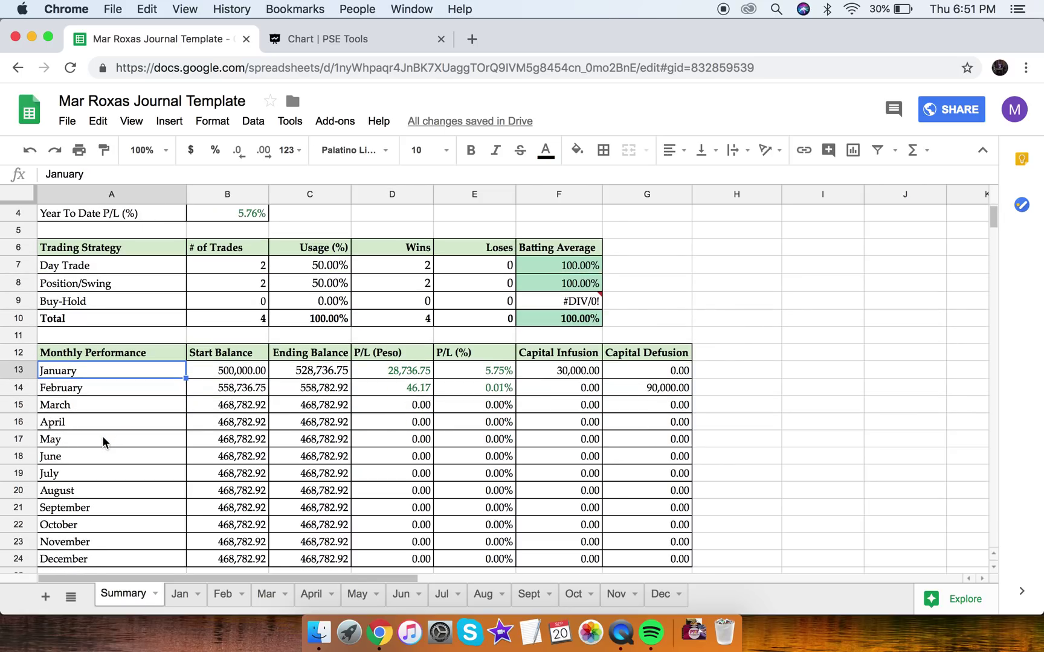
scroll(105, 456, down, 1)
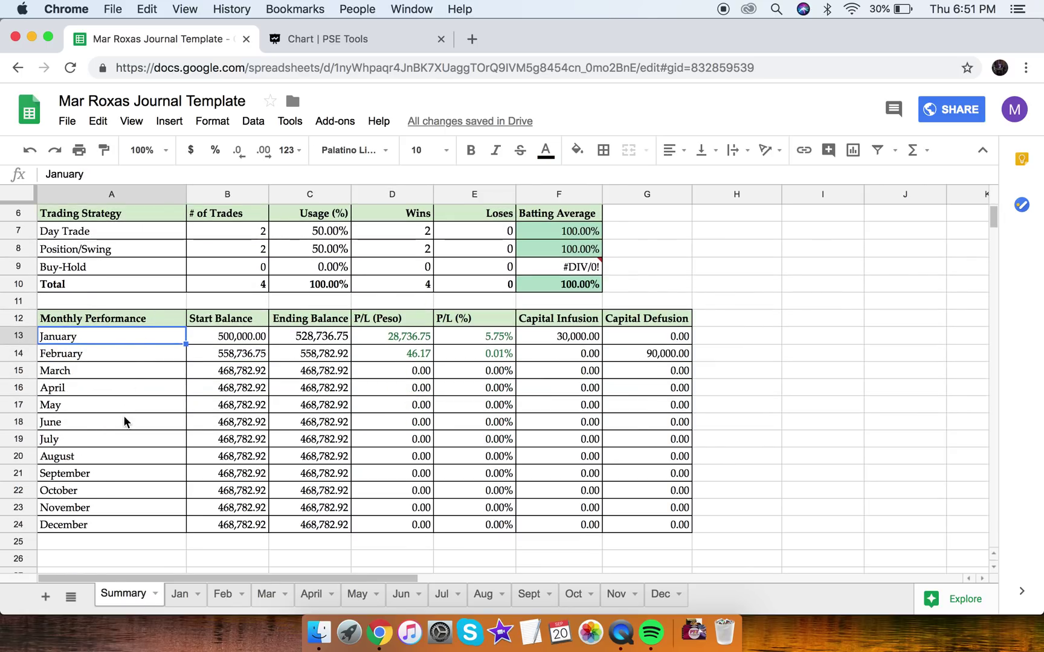
scroll(124, 422, up, 2)
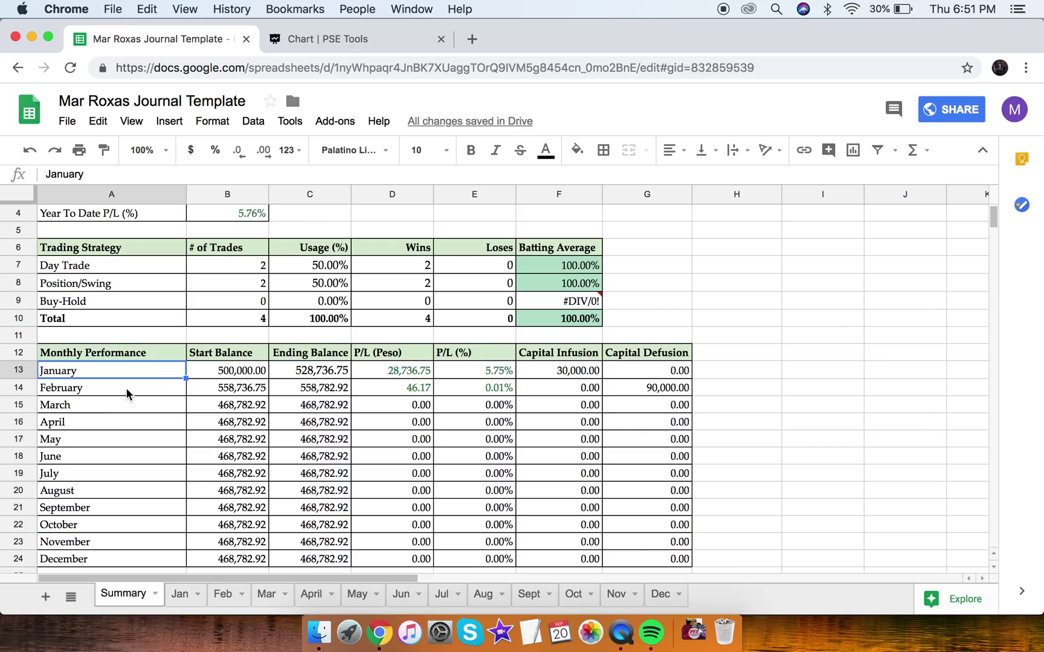
scroll(127, 393, up, 3)
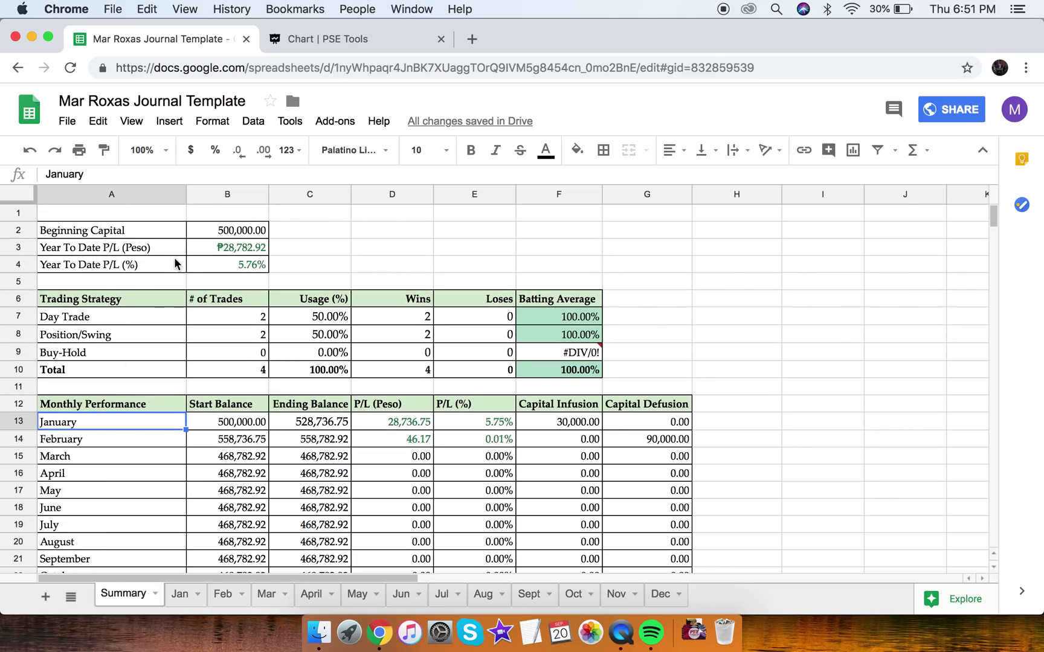
scroll(368, 469, down, 2)
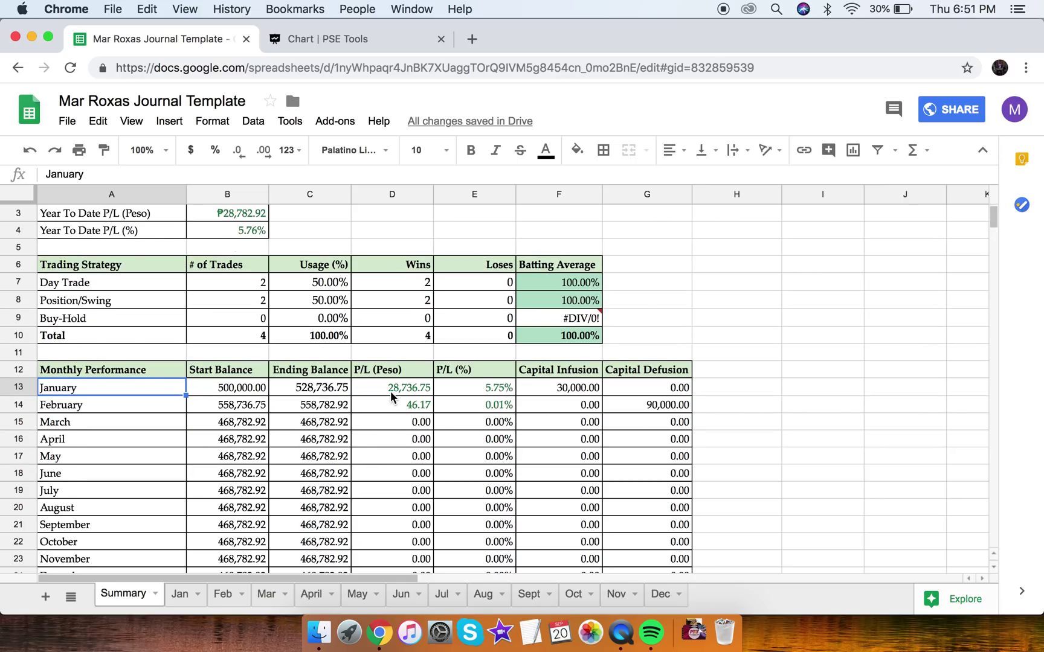
scroll(389, 451, down, 2)
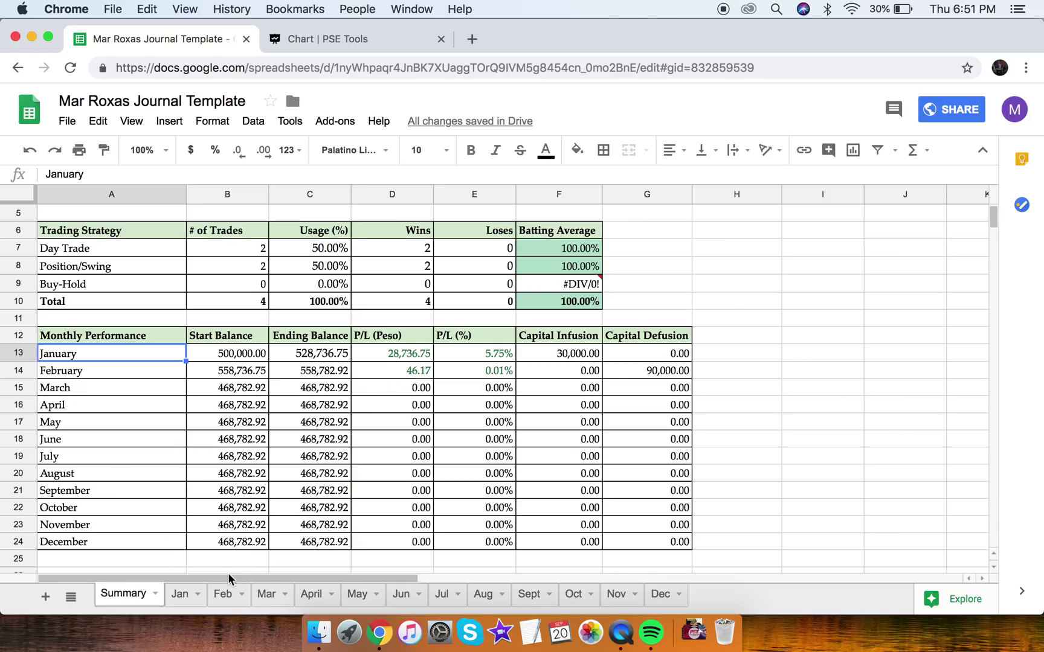
Step: Open the Feb sheet and review trade 1's row from the symbol through the fees to the net P/L
click(227, 595)
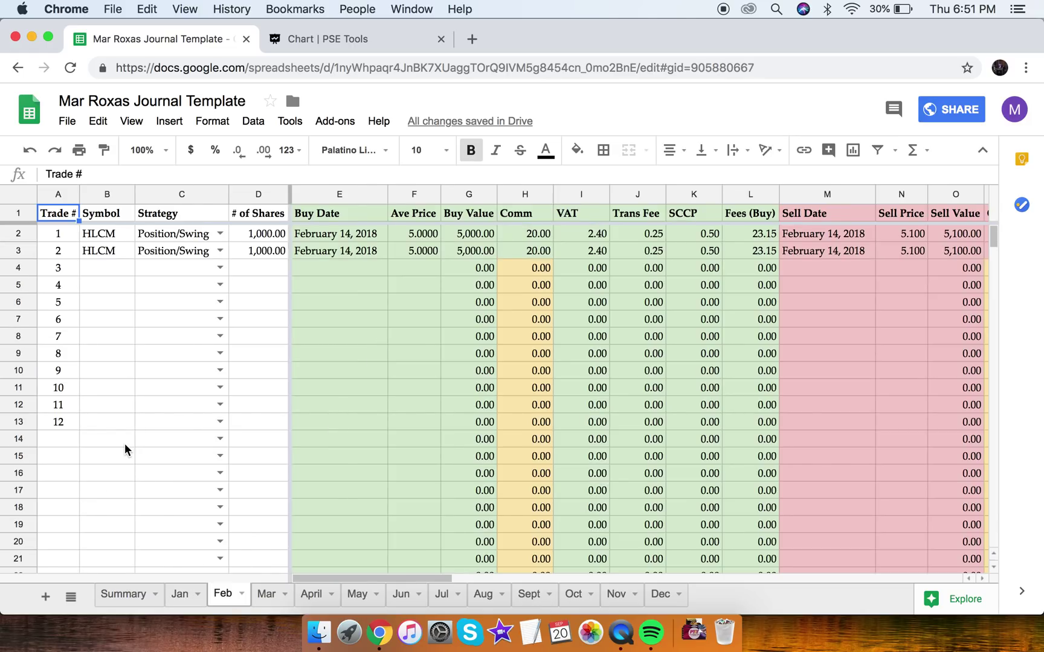
click(105, 239)
key(Right)
key(Right)
key(Right)
key(Right)
key(Right)
key(Right)
key(Right)
key(Right)
key(Right)
key(Right)
key(Right)
key(Right)
key(Right)
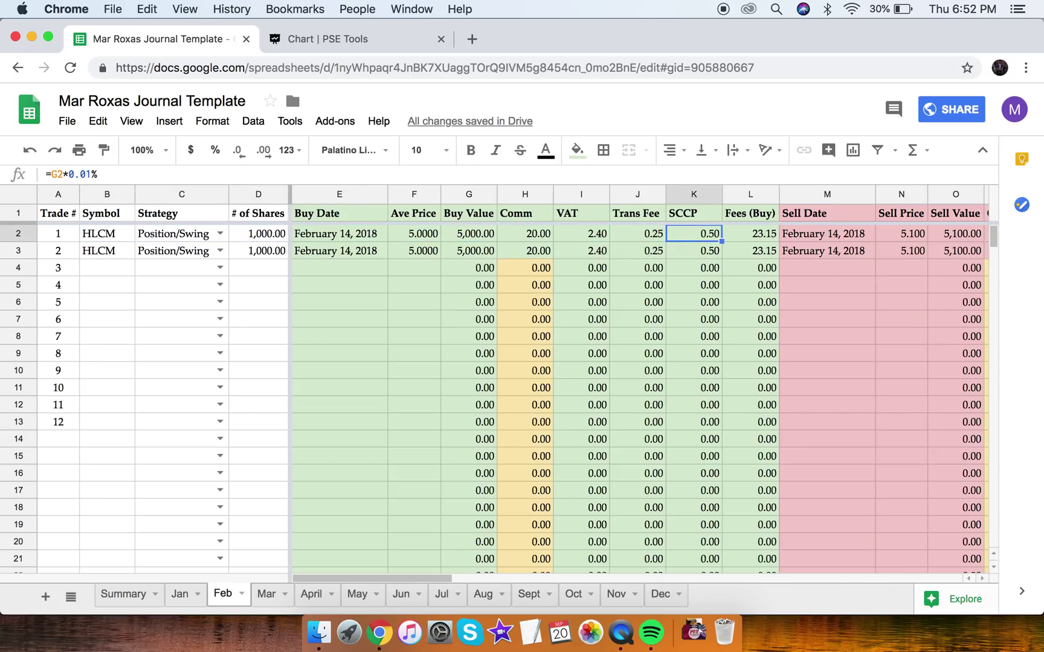
key(Left)
key(Left)
key(Left)
key(Right)
key(Right)
key(Right)
key(Right)
key(Right)
key(Right)
key(Right)
key(Right)
key(Right)
key(Right)
key(Right)
key(Right)
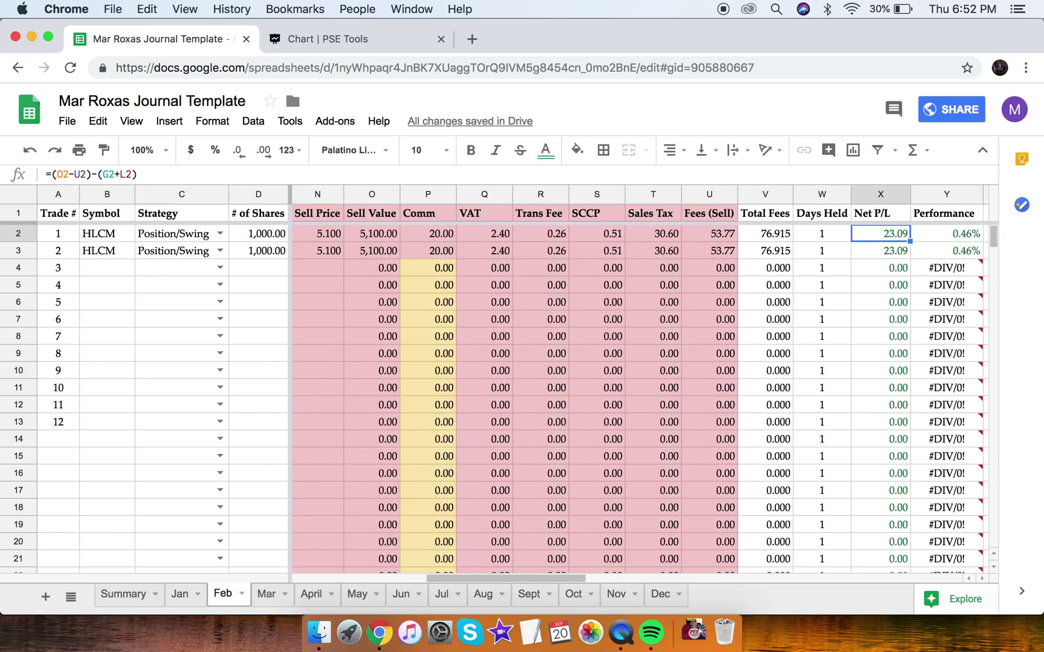
Step: Set the sell price of trade 1 in the Feb sheet to 4.9
key(Left)
key(Left)
key(Left)
key(Left)
key(Left)
key(Left)
key(Left)
key(Left)
key(Left)
key(Left)
key(Left)
key(Left)
key(Left)
key(Left)
key(Left)
key(Left)
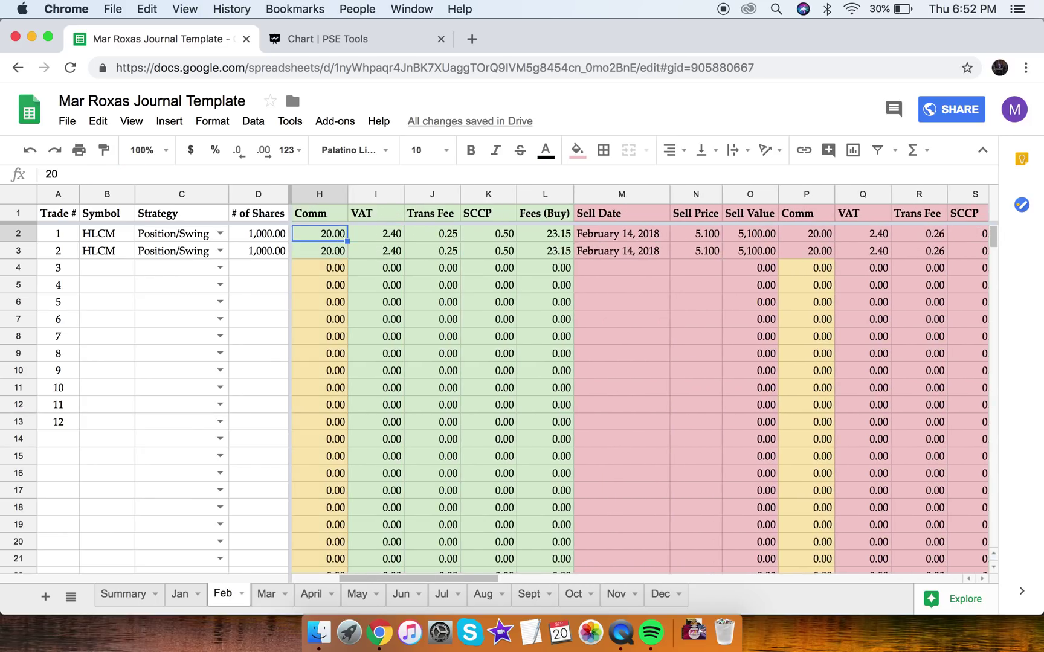
key(Right)
key(Right)
key(Right)
key(Right)
key(Right)
key(Right)
key(Right)
key(Left)
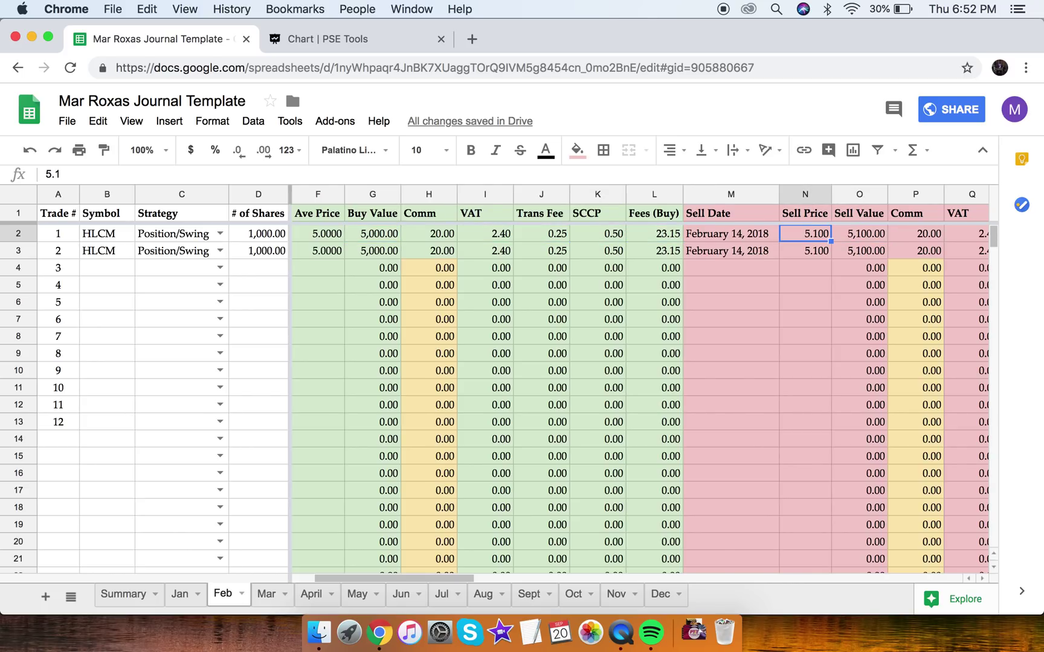
text(4.9)
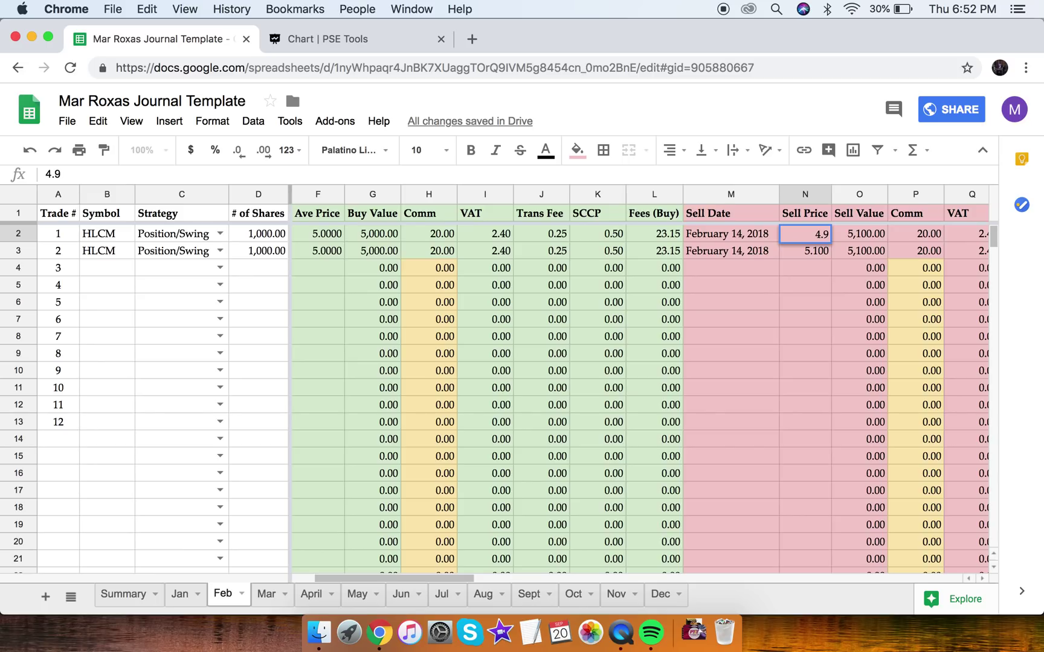
key(Return)
key(Up)
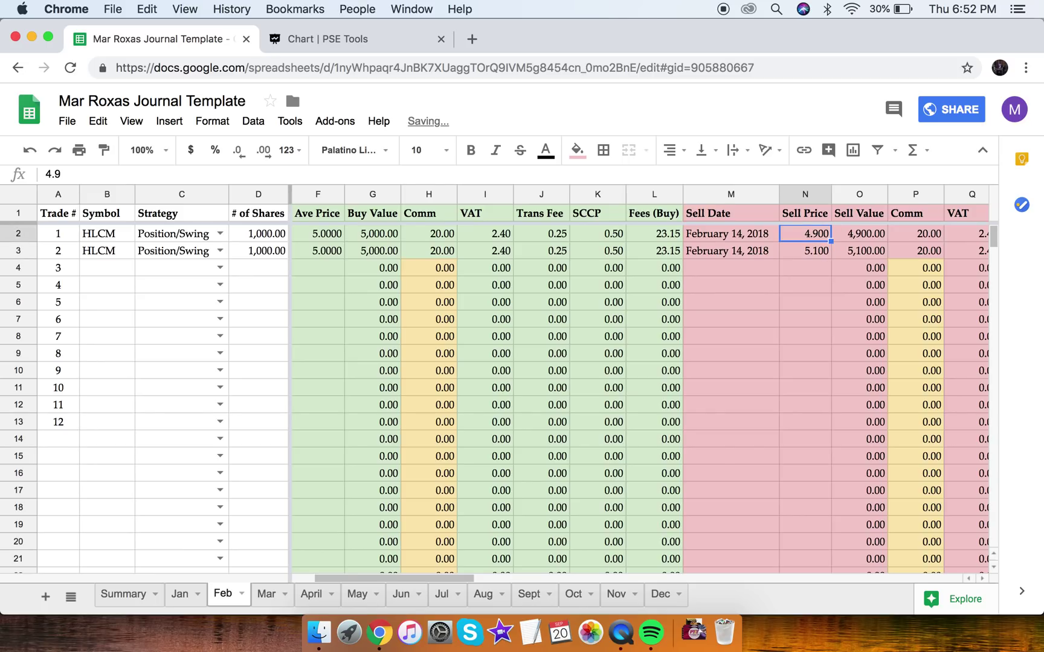
Step: Examine February trade 1's row from the sell value through the fees to the net P/L, performance and outcome
key(Right)
key(Right)
key(Right)
key(Right)
key(Right)
key(Right)
key(Right)
key(Right)
key(Right)
key(Right)
key(Right)
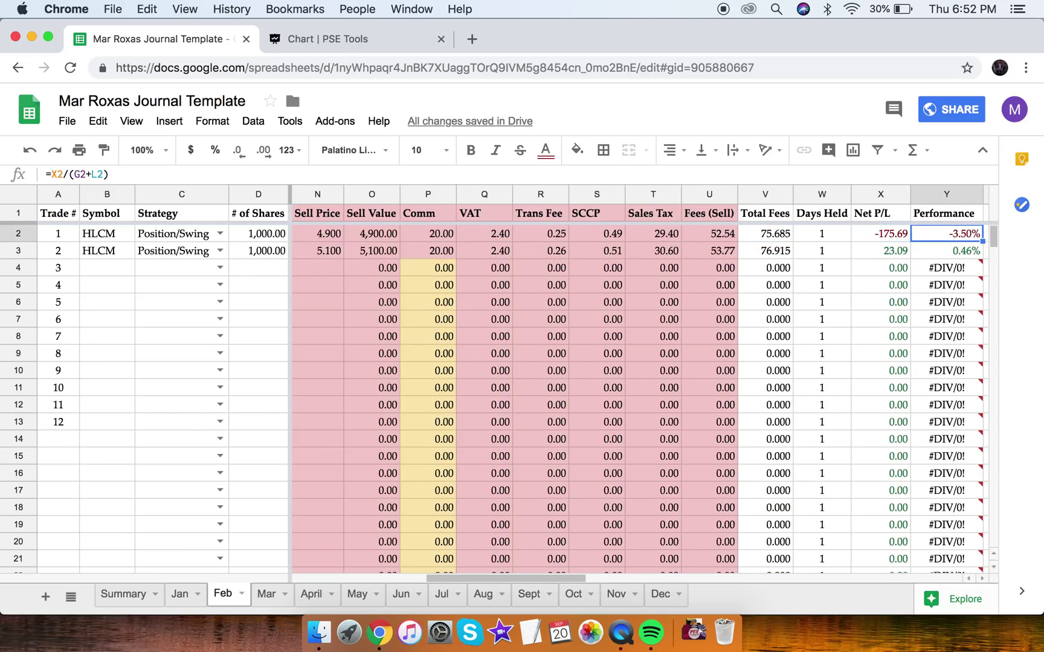
key(Left)
key(Right)
key(Right)
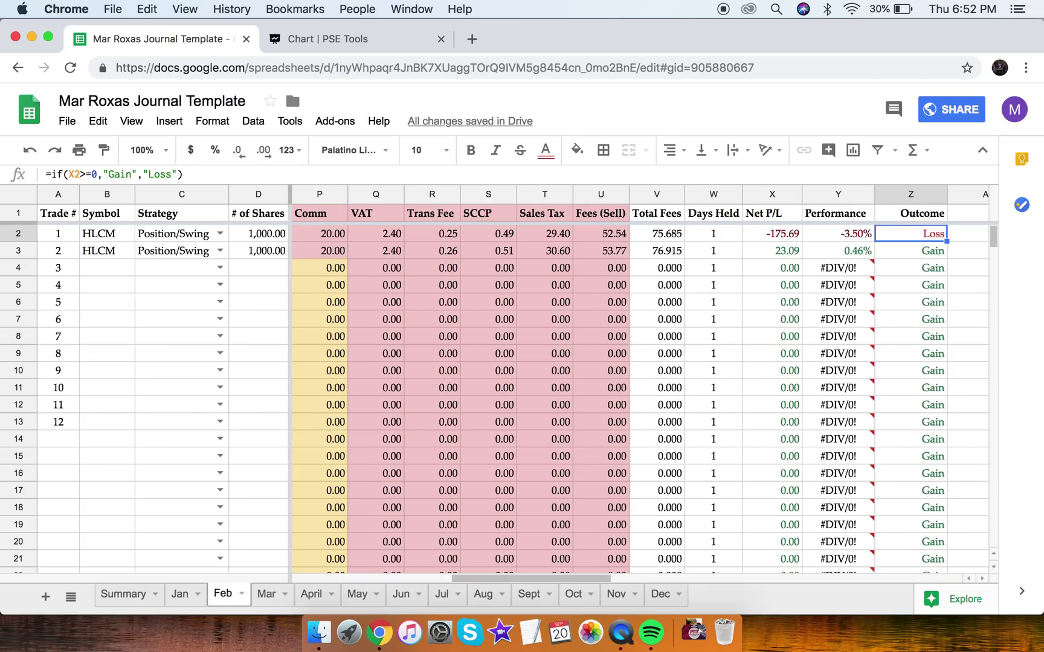
Step: Set the sell price of trade 2 in the Feb sheet to 4.8
key(Left)
key(Left)
key(Left)
key(Left)
key(Left)
key(Left)
key(Left)
key(Left)
key(Left)
key(Left)
key(Left)
key(Left)
key(Left)
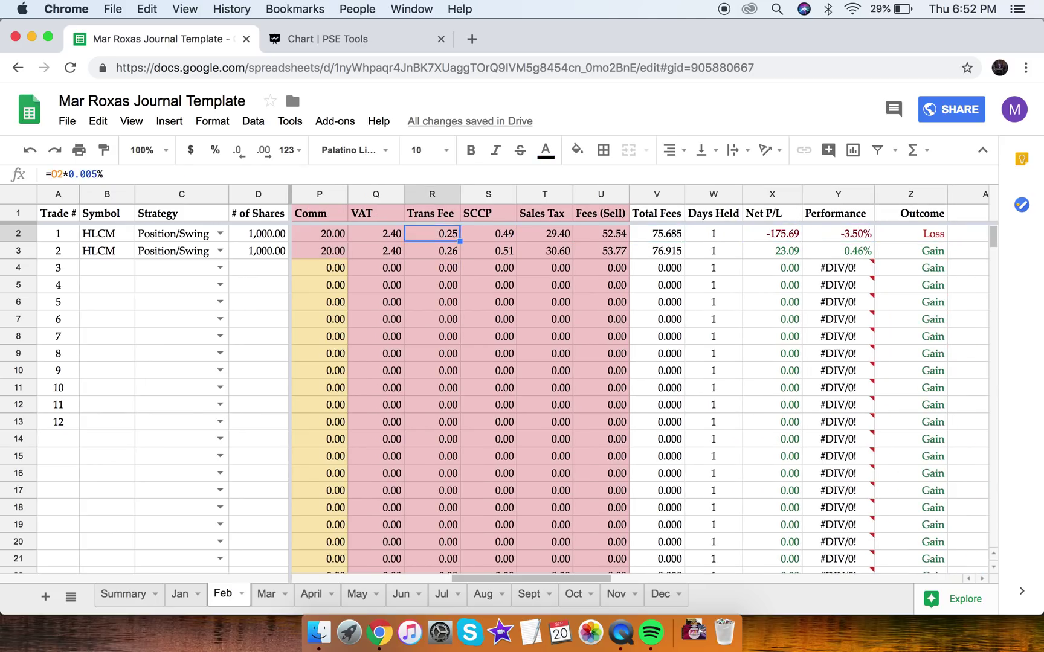
key(Left)
key(Left)
key(Left)
key(Left)
key(Left)
key(Left)
key(Left)
key(Left)
key(Left)
key(Left)
key(Left)
key(Right)
key(Right)
key(Down)
key(Left)
key(Left)
key(Left)
key(Right)
key(Right)
key(Right)
key(Right)
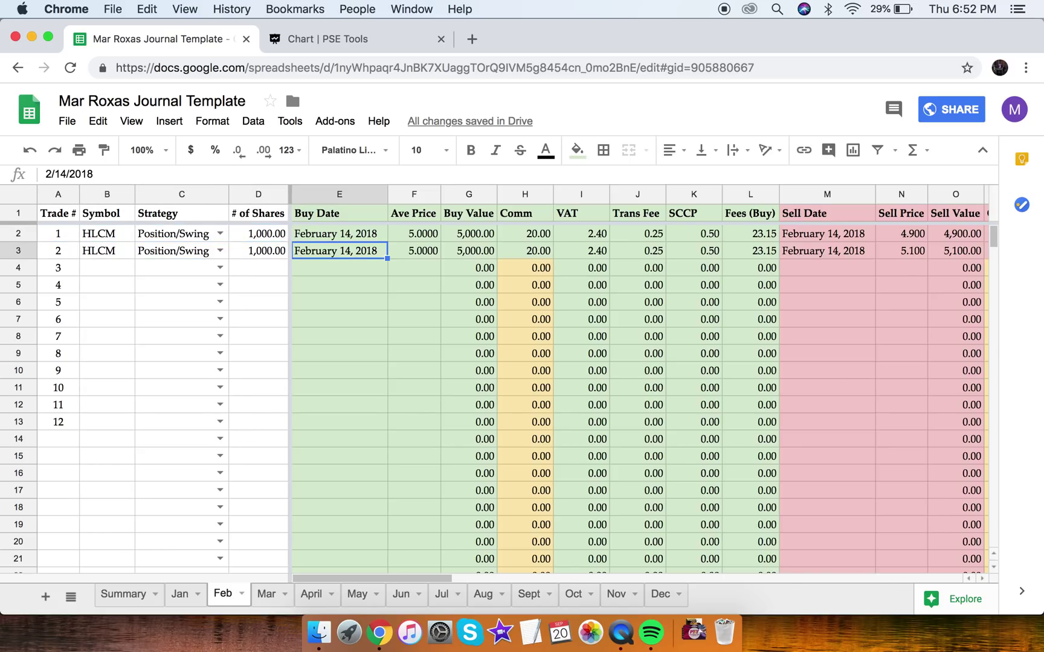
key(Right)
key(Right)
key(Right)
key(Right)
key(Right)
key(Right)
key(Right)
key(Right)
key(Right)
key(Right)
key(Right)
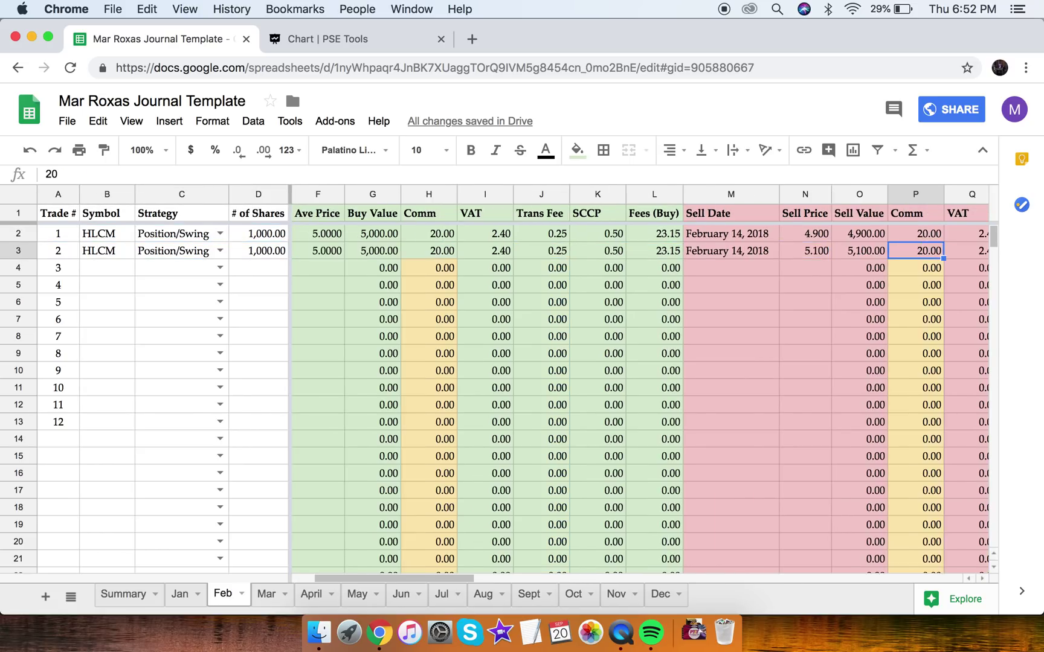
key(Left)
key(Left)
key(Left)
key(Right)
text(4)
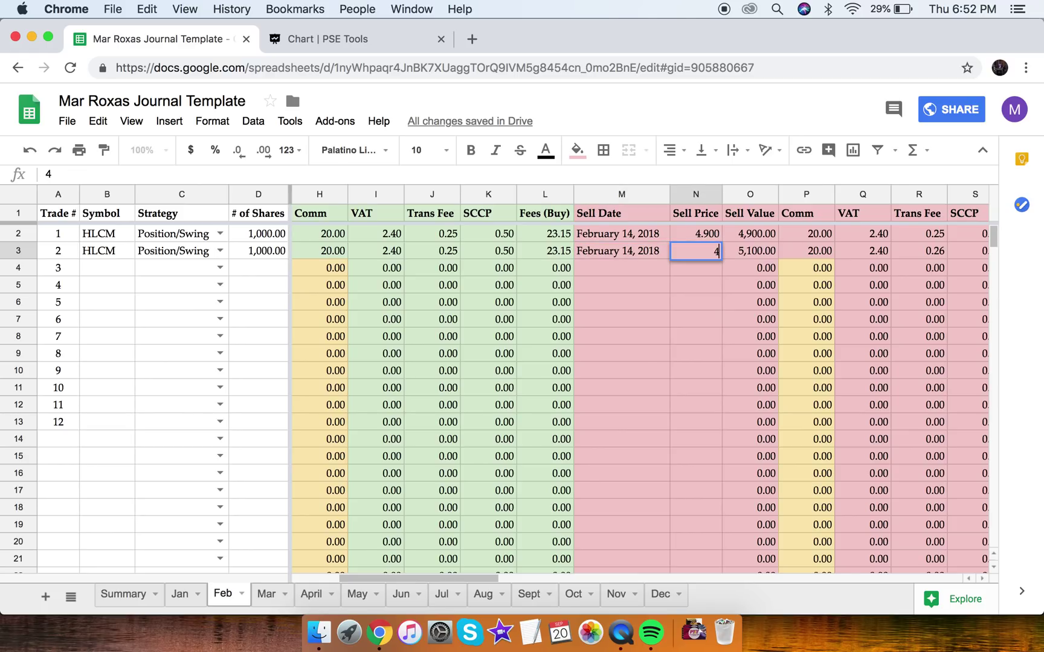
text(.9)
key(BackSpace)
text(8)
key(Return)
Step: Examine February trade 2's row from the sell value through the fees to the net P/L, performance and outcome
key(Up)
key(Right)
key(Right)
key(Right)
key(Right)
key(Right)
key(Right)
key(Right)
key(Right)
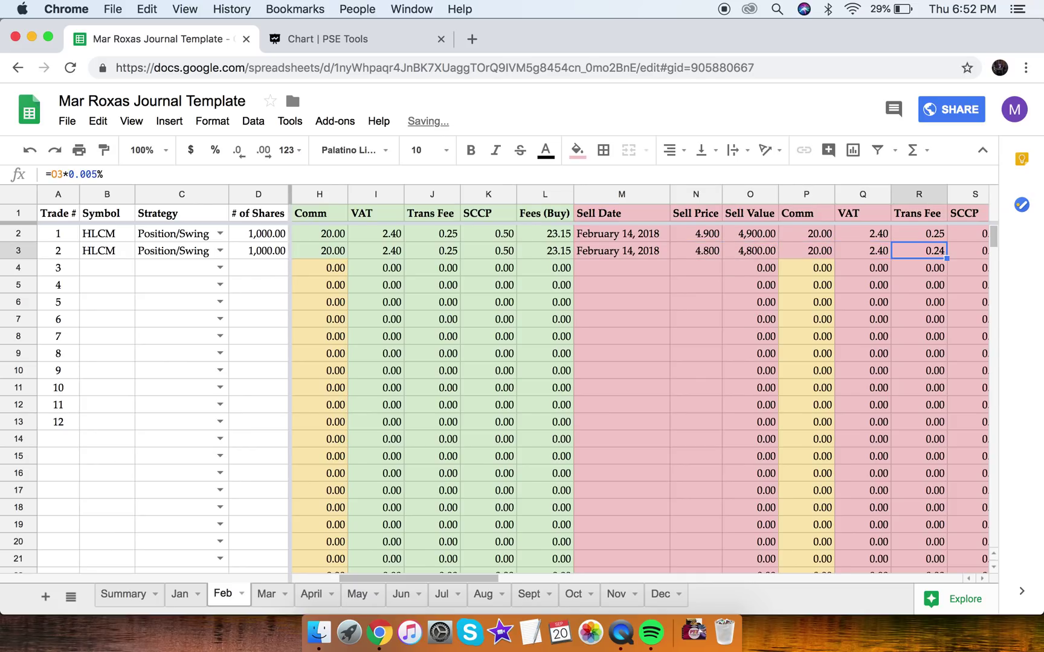
key(Right)
key(Right)
key(Right)
key(Right)
key(Right)
key(Left)
key(Left)
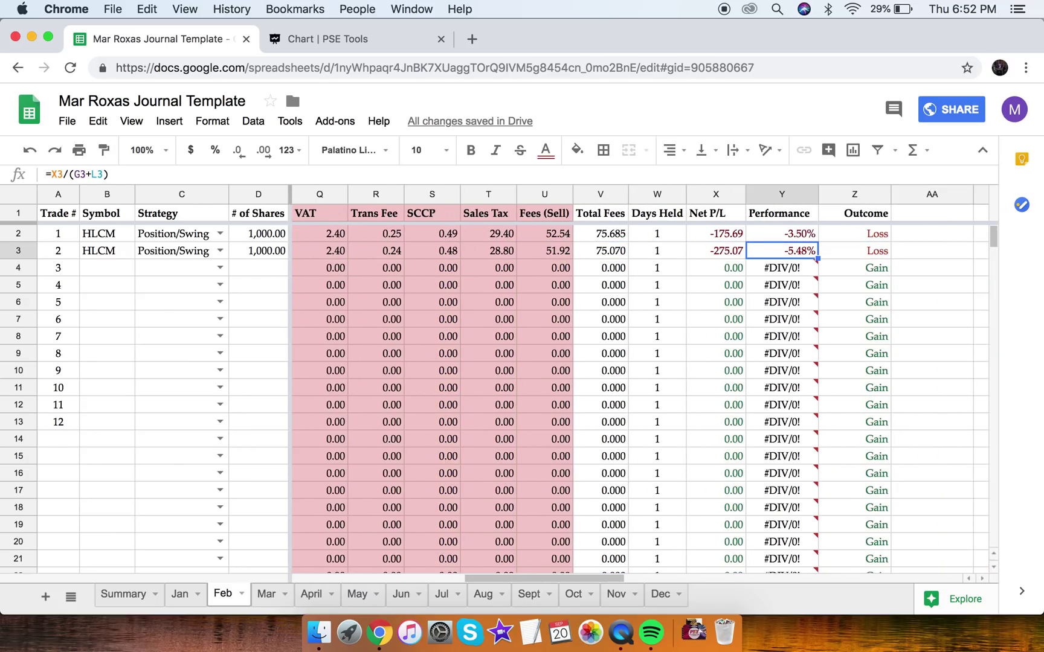
Step: Compare the combined net P/L of trades 1 and 2 in the Jan sheet with that in the Feb sheet
click(181, 596)
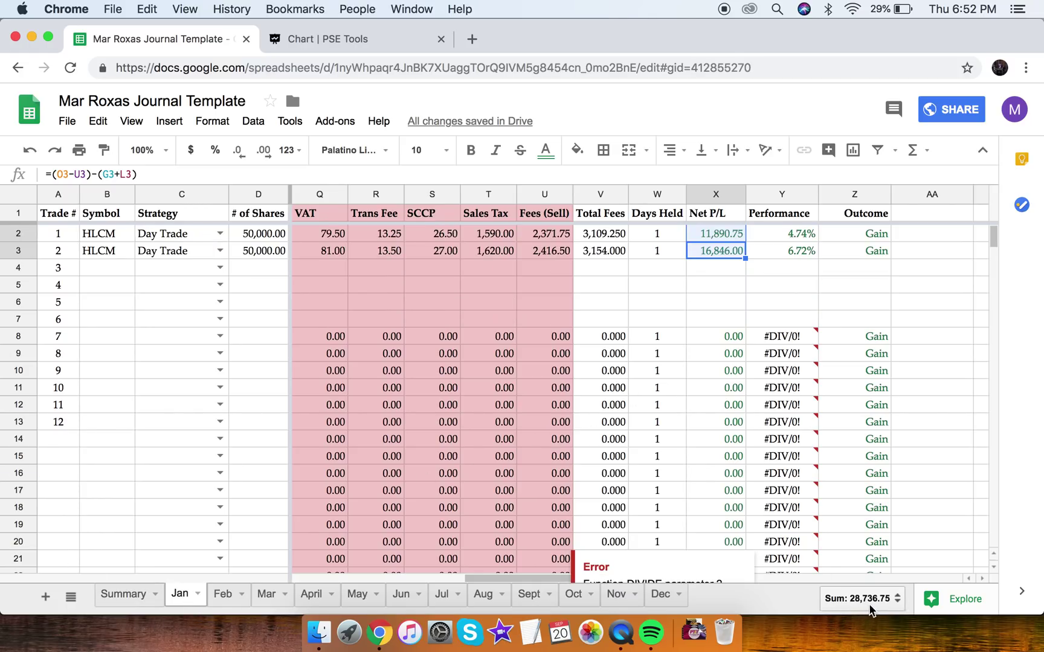
click(224, 595)
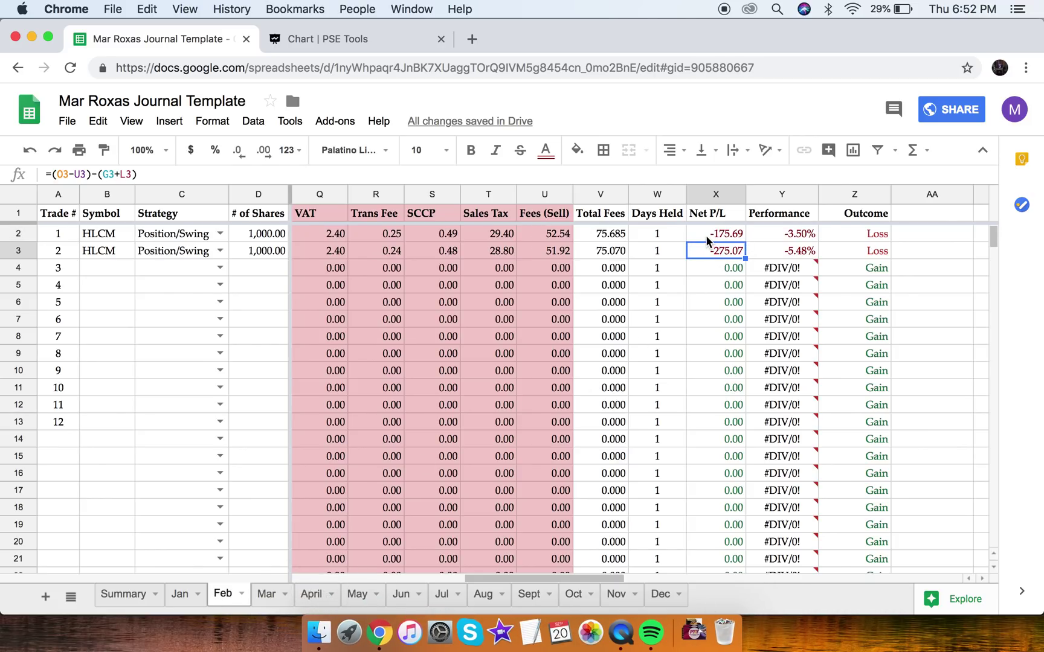
drag(705, 234, 705, 253)
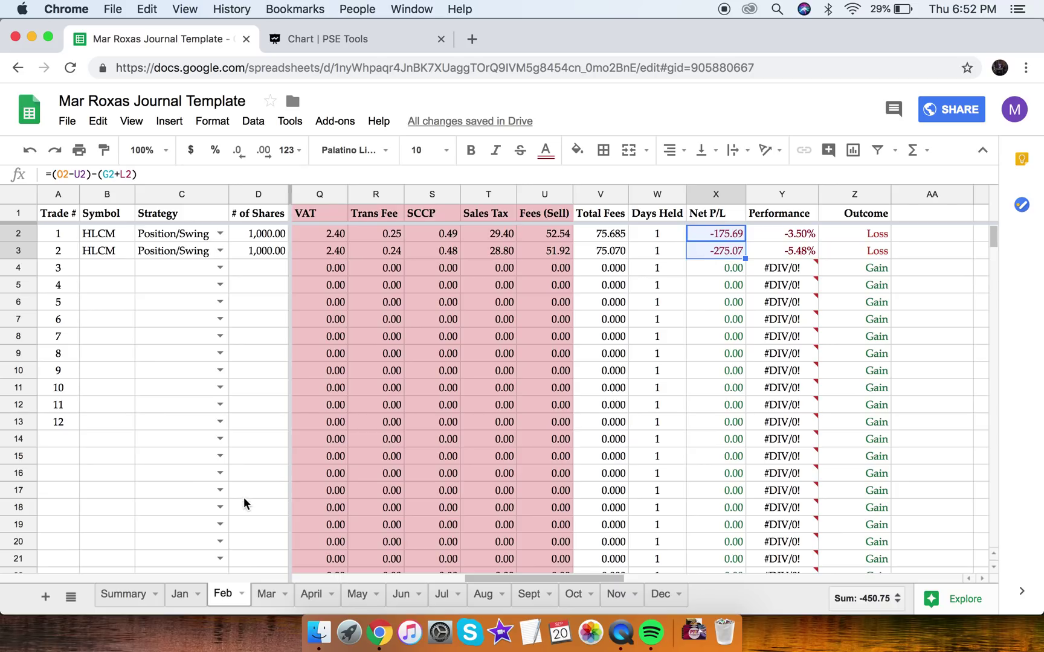
click(180, 595)
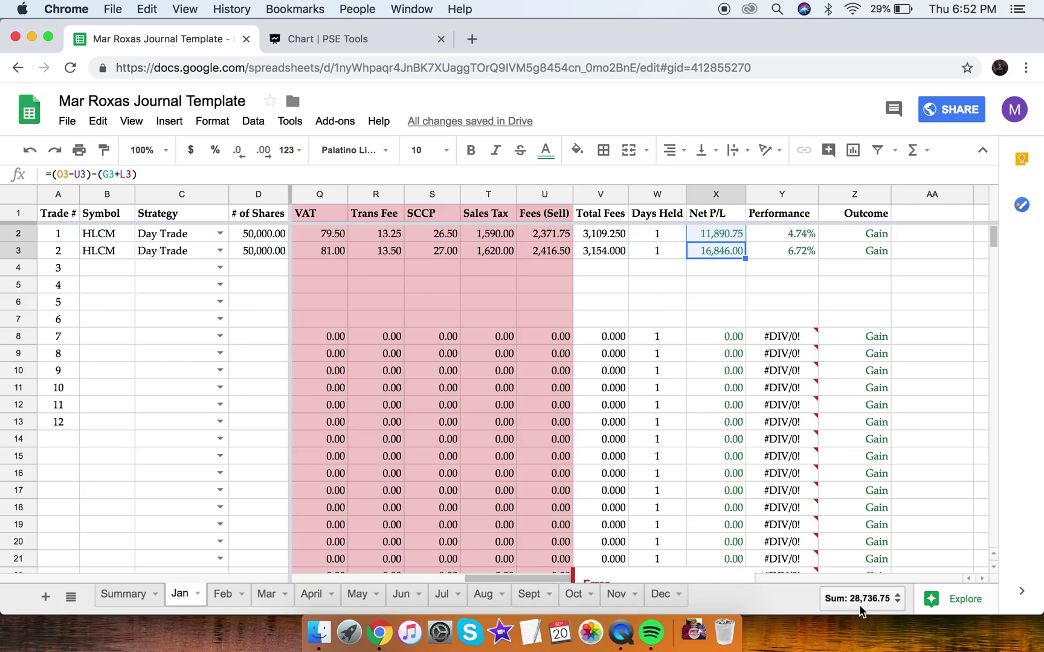
Step: In the Summary sheet, check the combined January and February P/L (Peso) and review the Trading Strategy table
click(126, 597)
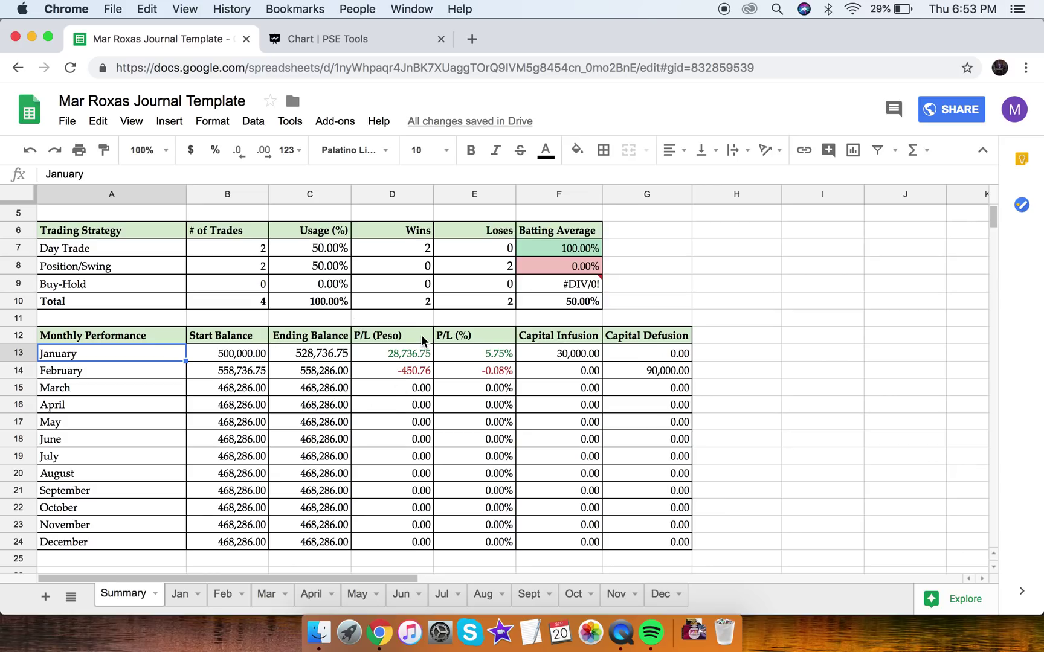
scroll(423, 326, up, 2)
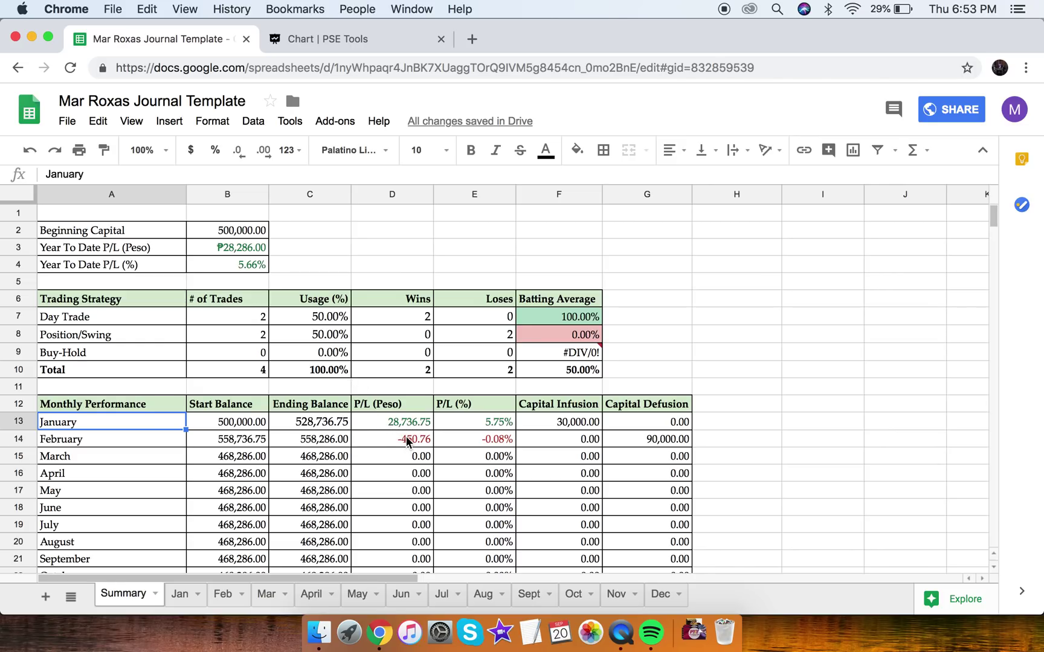
drag(376, 421, 376, 435)
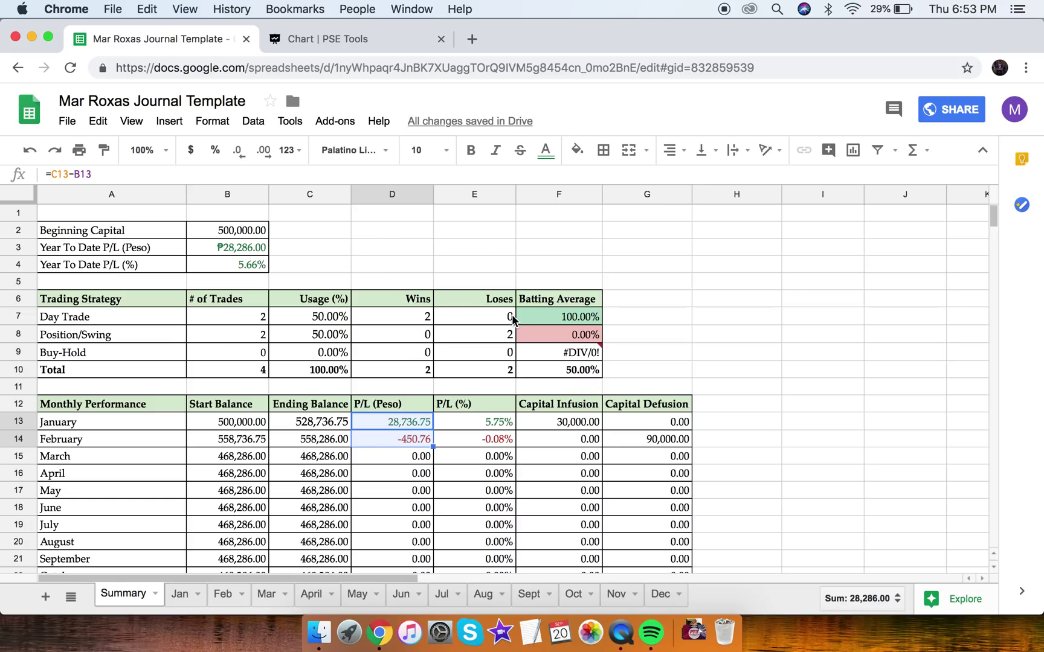
click(747, 342)
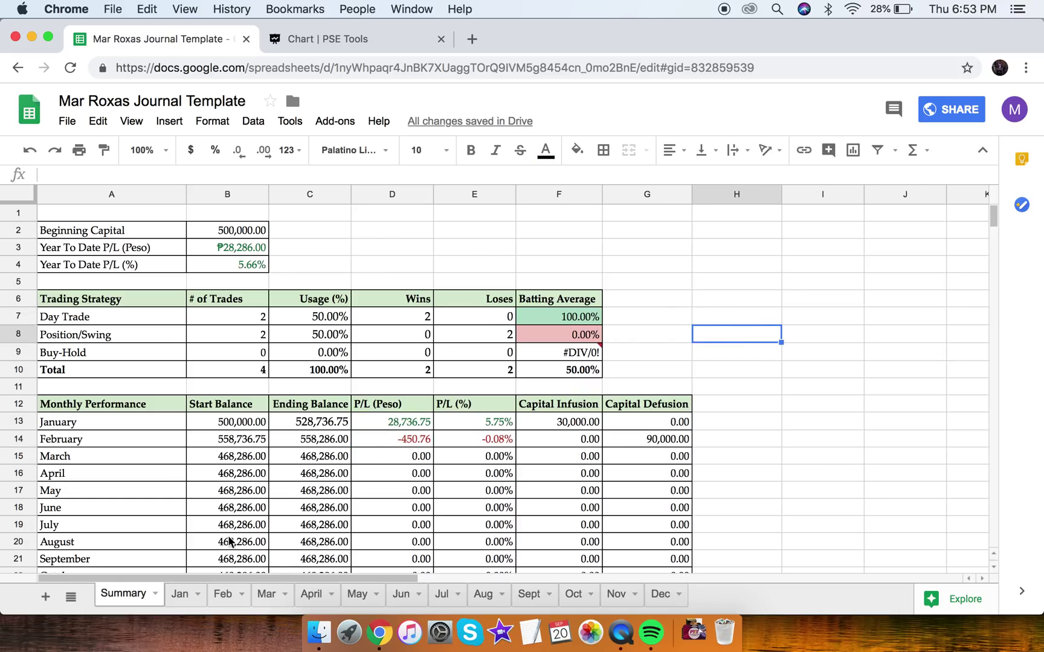
drag(101, 302, 559, 375)
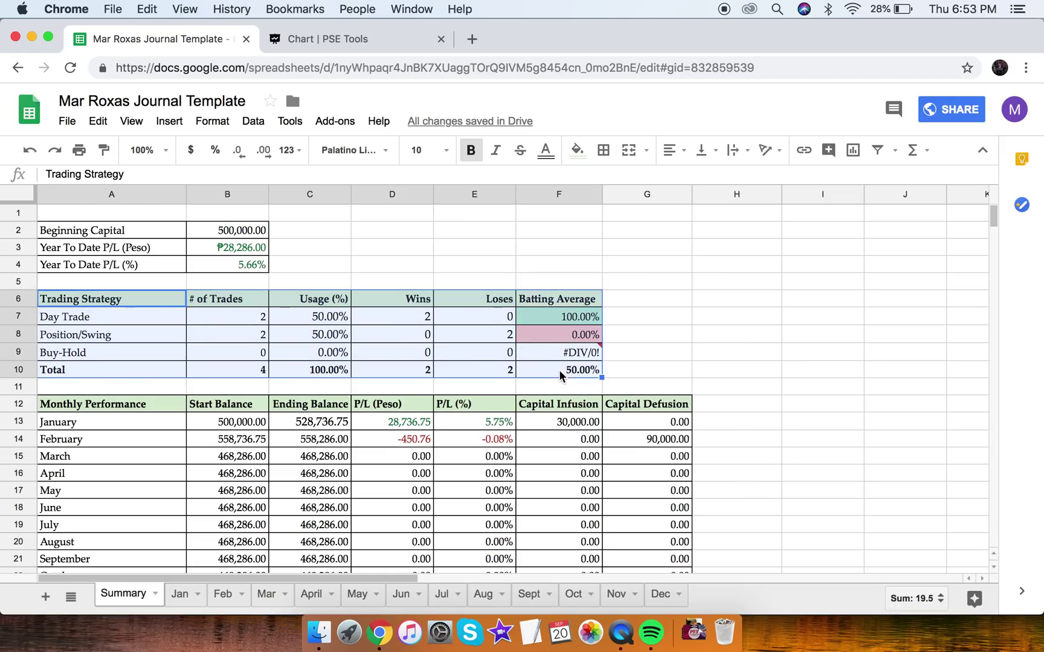
click(704, 335)
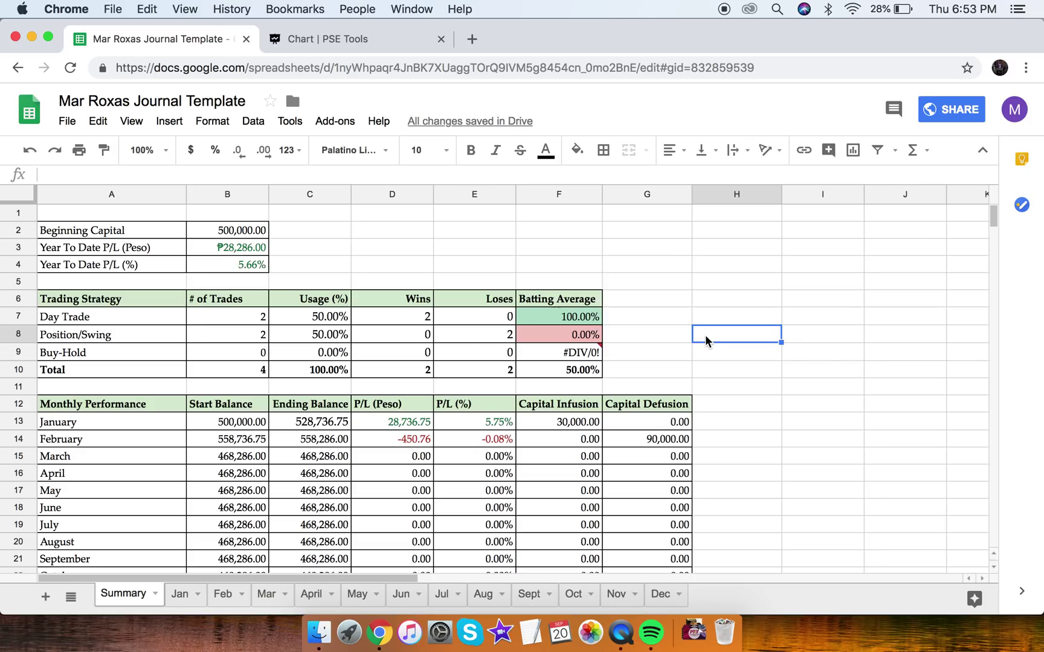
Step: In the Jan sheet, copy trade 2's row from the symbol through the outcome into the rows of trades 3 to 10
click(181, 593)
click(168, 272)
click(112, 251)
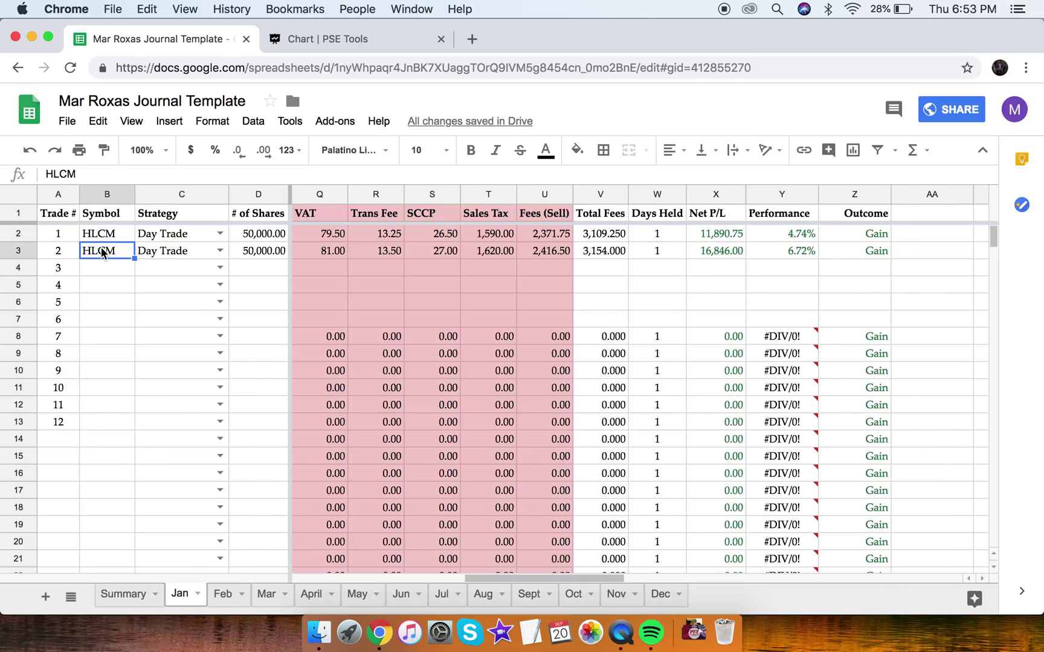
click(107, 268)
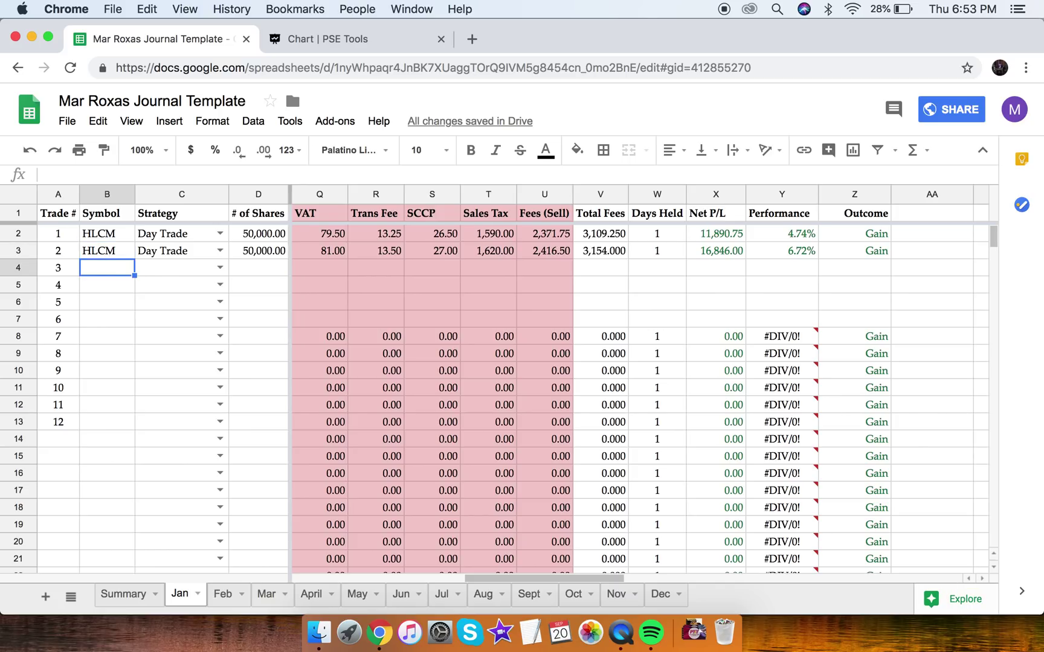
key(Up)
key(shift+Right)
key(shift+Right)
key(shift+Right)
key(shift+Right)
key(shift+Right)
key(shift+Right)
key(shift+Right)
key(shift+Right)
key(shift+Right)
key(shift+Right)
key(shift+Right)
key(shift+Right)
key(shift+Right)
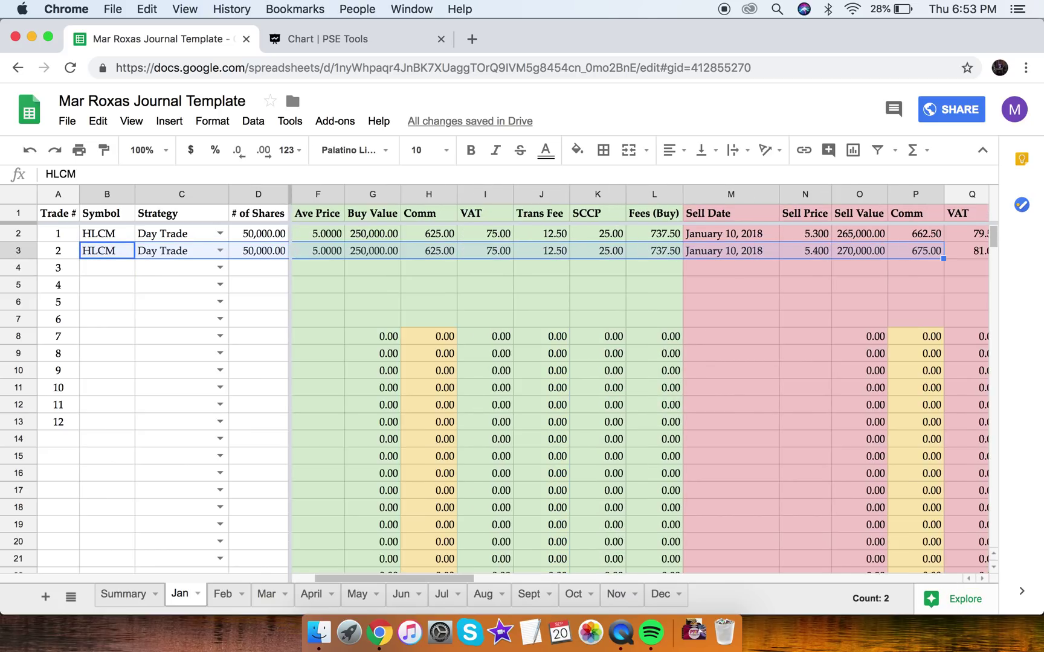
key(shift+Right)
key(shift+Right)
key(shift+Right)
key(shift+Right)
key(shift+Right)
key(shift+Right)
key(shift+Right)
key(shift+Right)
key(shift+Right)
key(shift+Right)
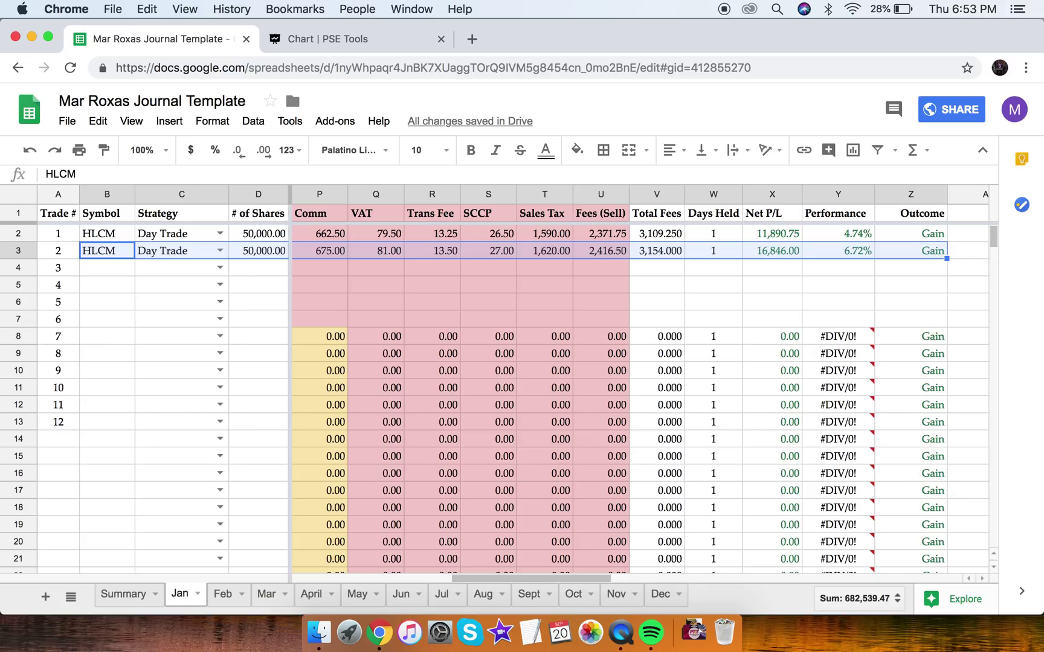
click(107, 267)
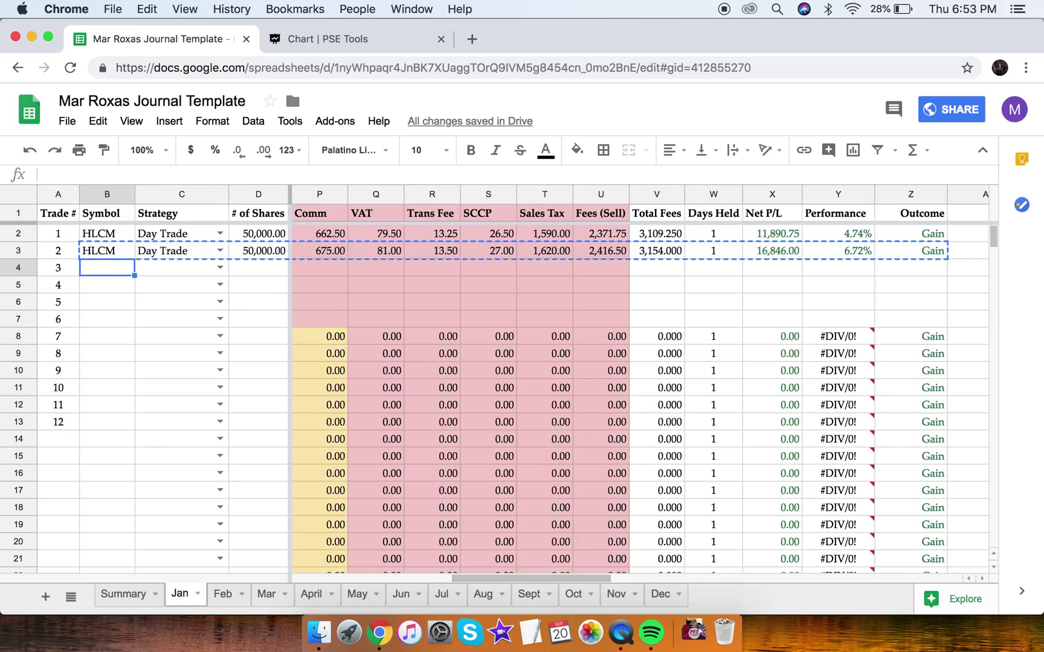
key(shift+Down)
key(shift+Down)
key(shift+Down)
key(shift+Down)
key(shift+Down)
key(shift+Down)
key(shift+Down)
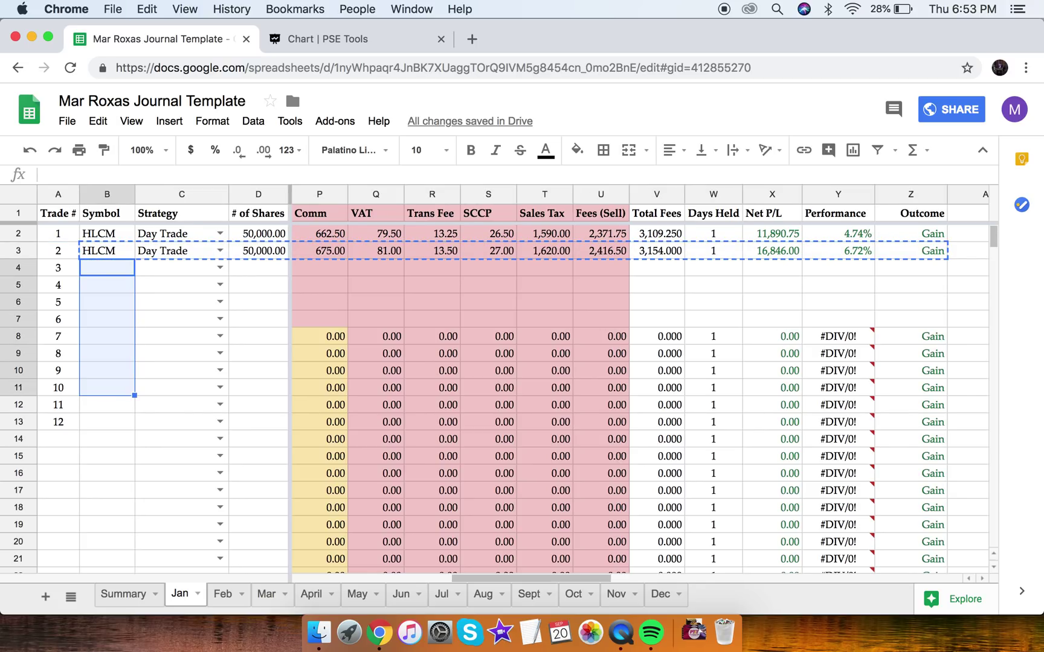
key(super+v)
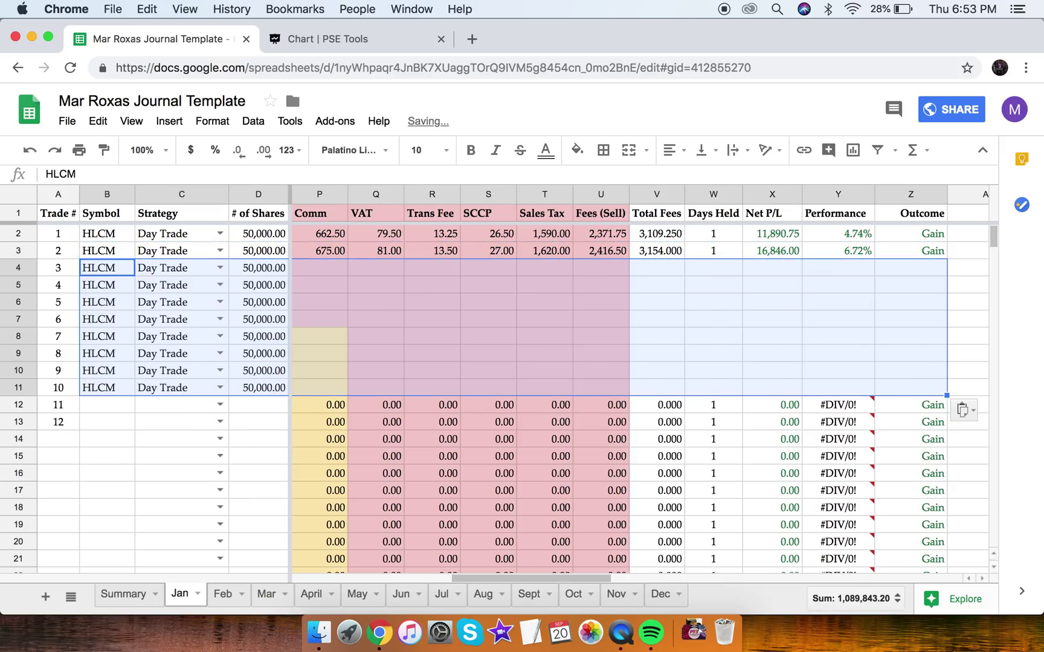
key(Right)
key(Right)
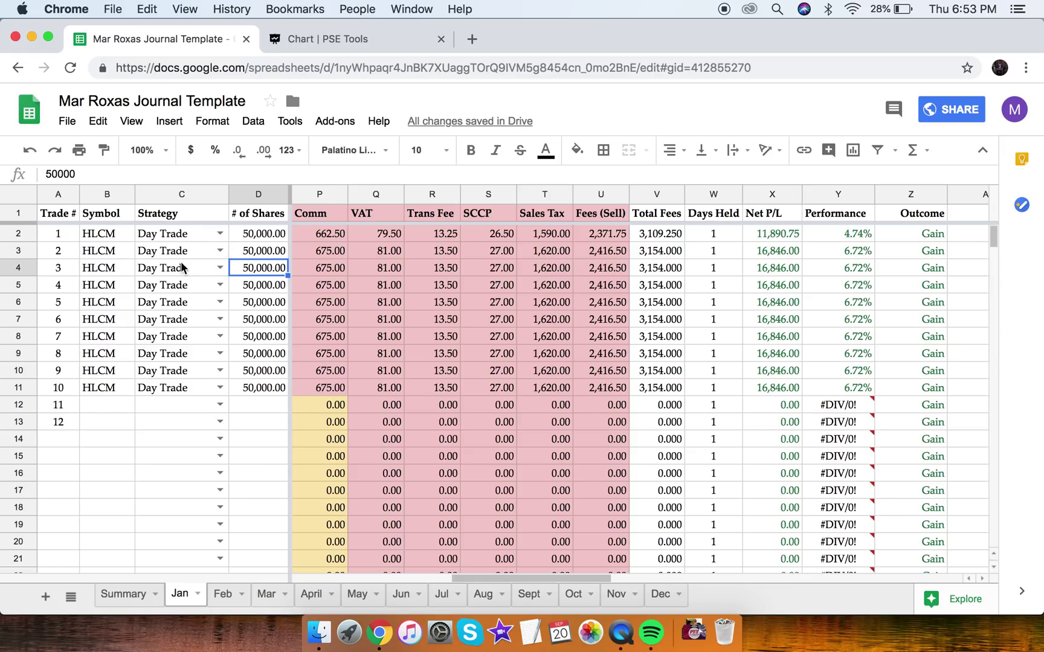
Step: Set the strategy of trades 6, 7 and 8 in the Jan sheet to Position/Swing
click(191, 302)
click(170, 324)
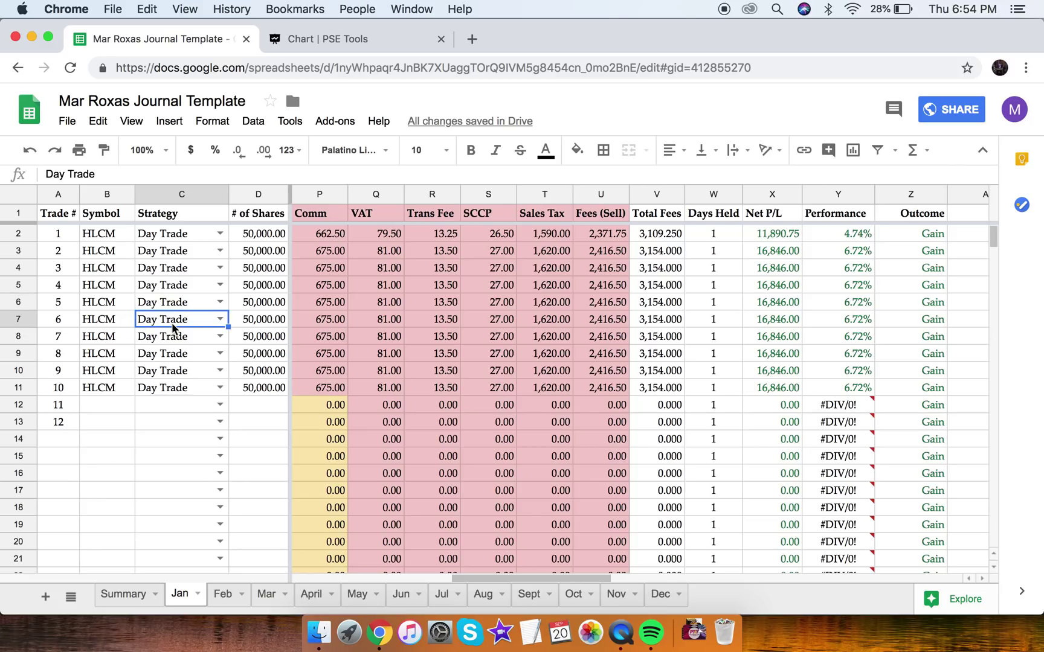
click(220, 319)
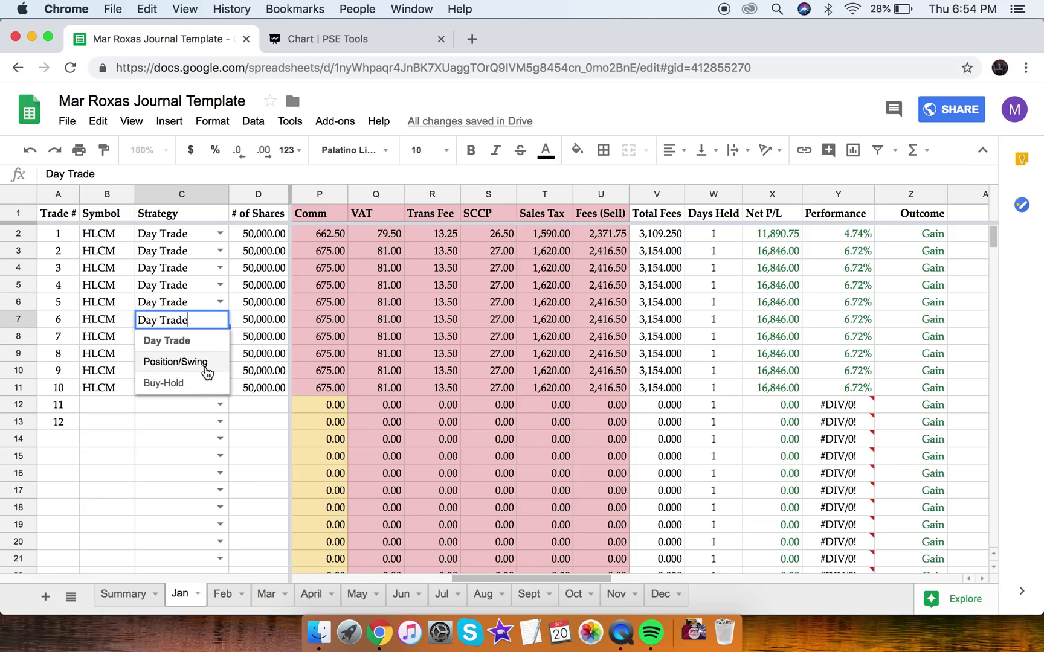
click(205, 370)
click(220, 336)
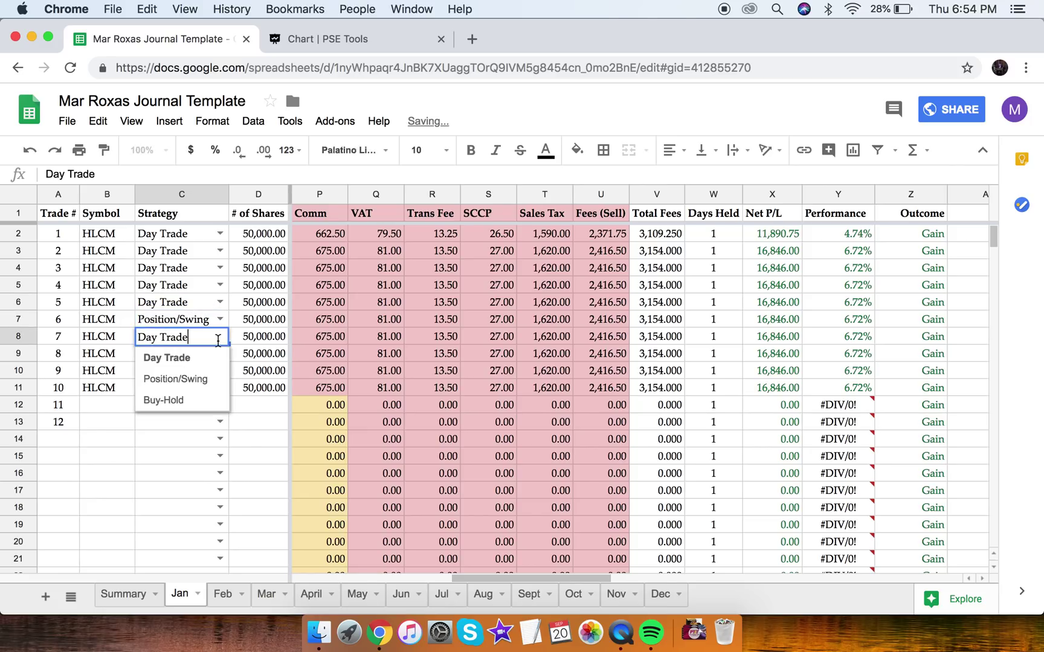
click(198, 379)
click(220, 354)
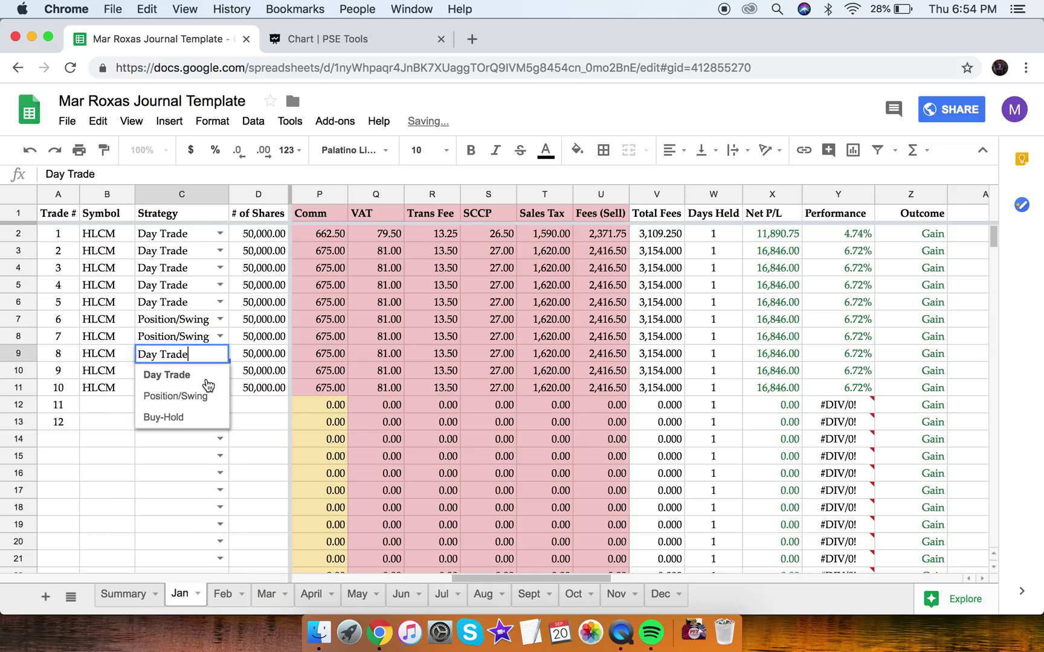
click(195, 393)
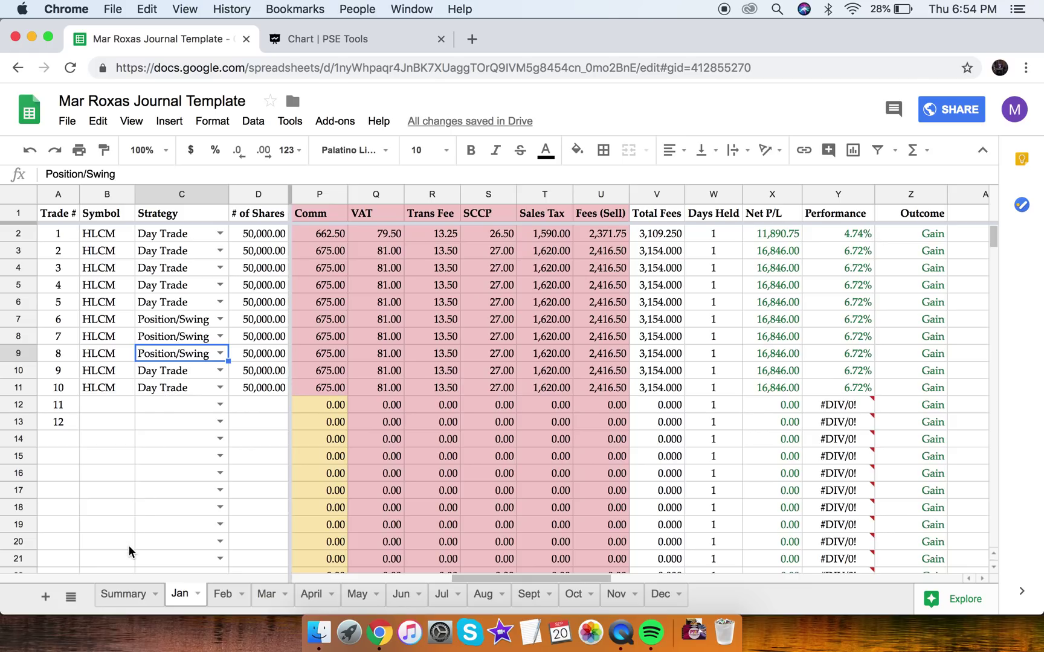
Step: Review the Day Trade and Position/Swing rows of the Summary sheet's Trading Strategy table, including wins, losses and batting average
click(121, 595)
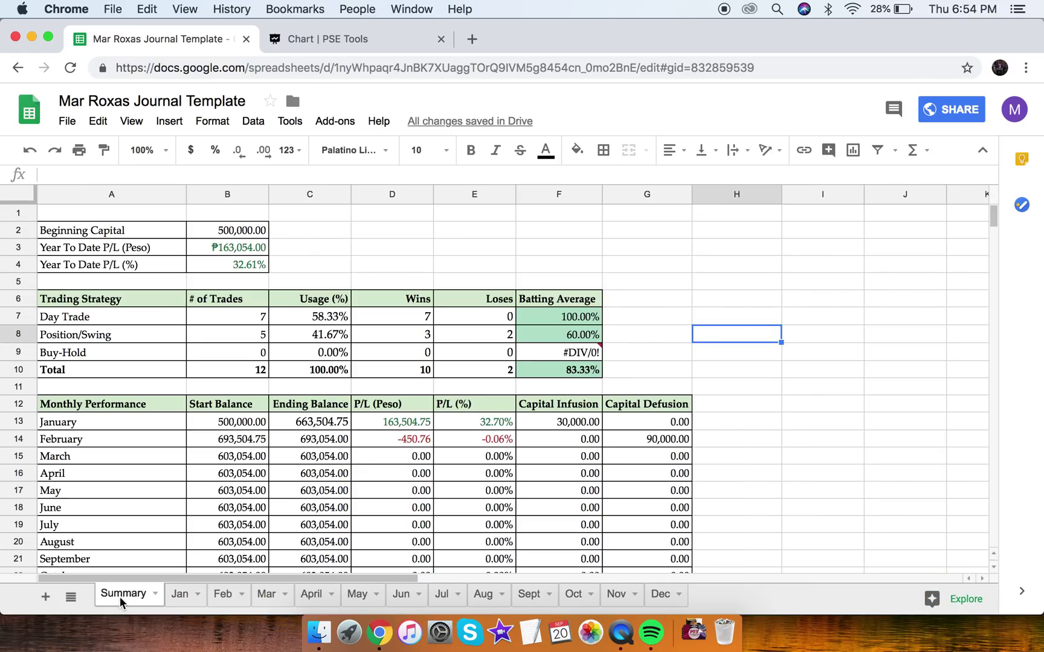
click(715, 286)
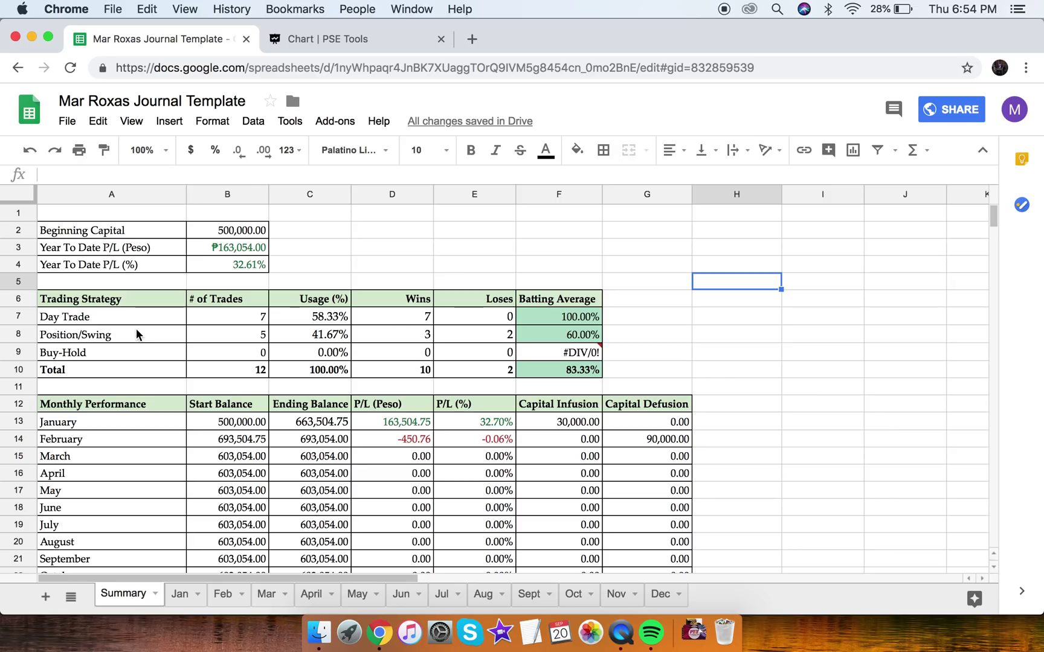
click(148, 317)
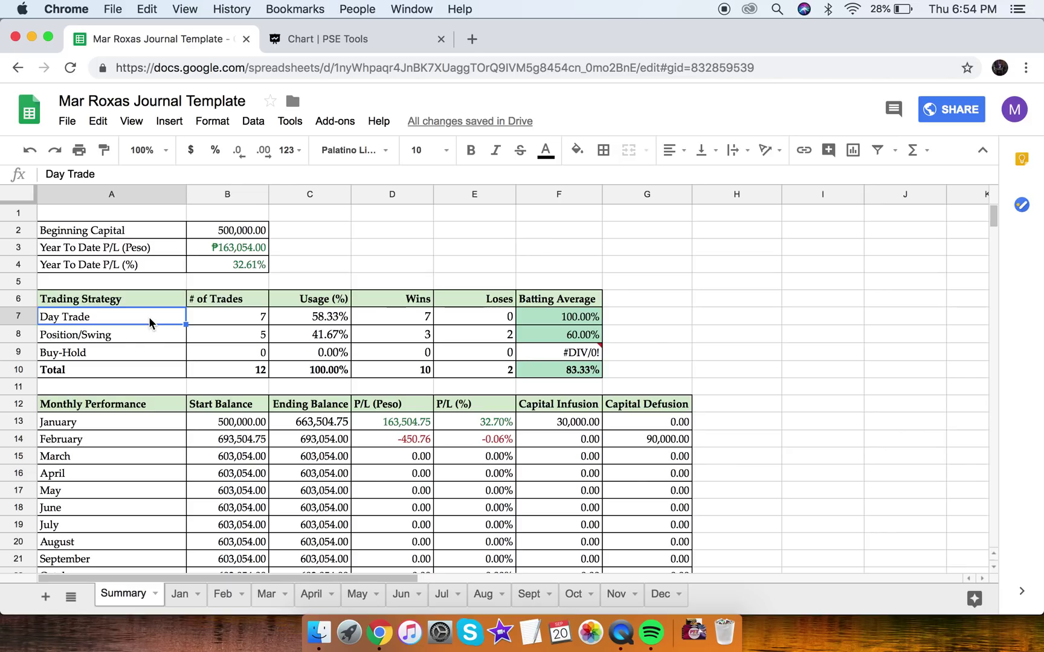
click(141, 334)
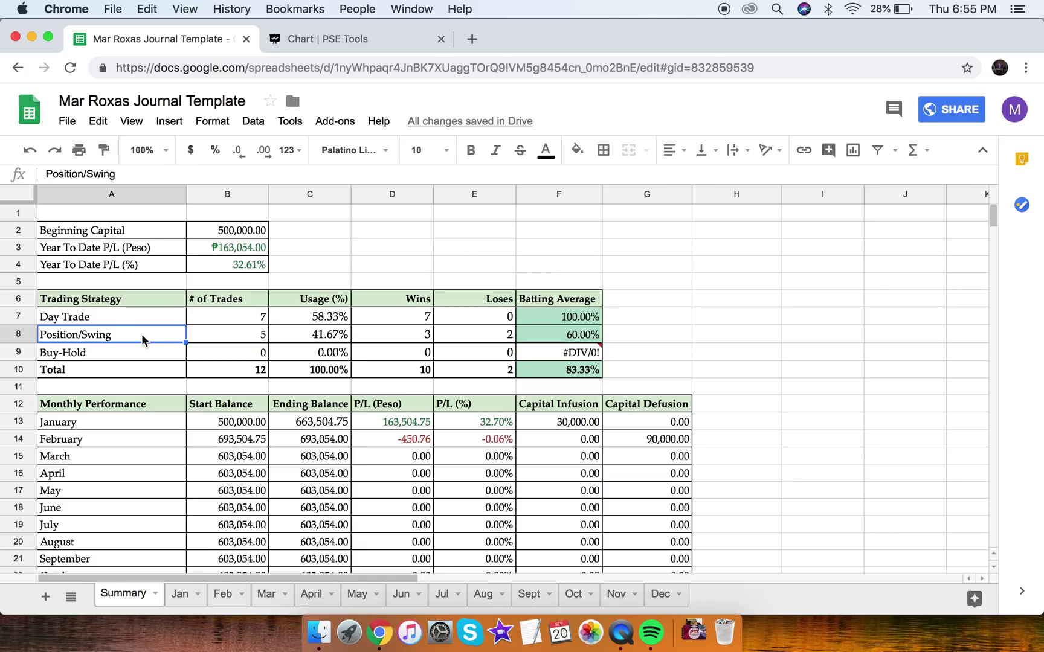
Step: Set the strategy of trades 9 and 10 in the Jan sheet to Buy-Hold
click(181, 594)
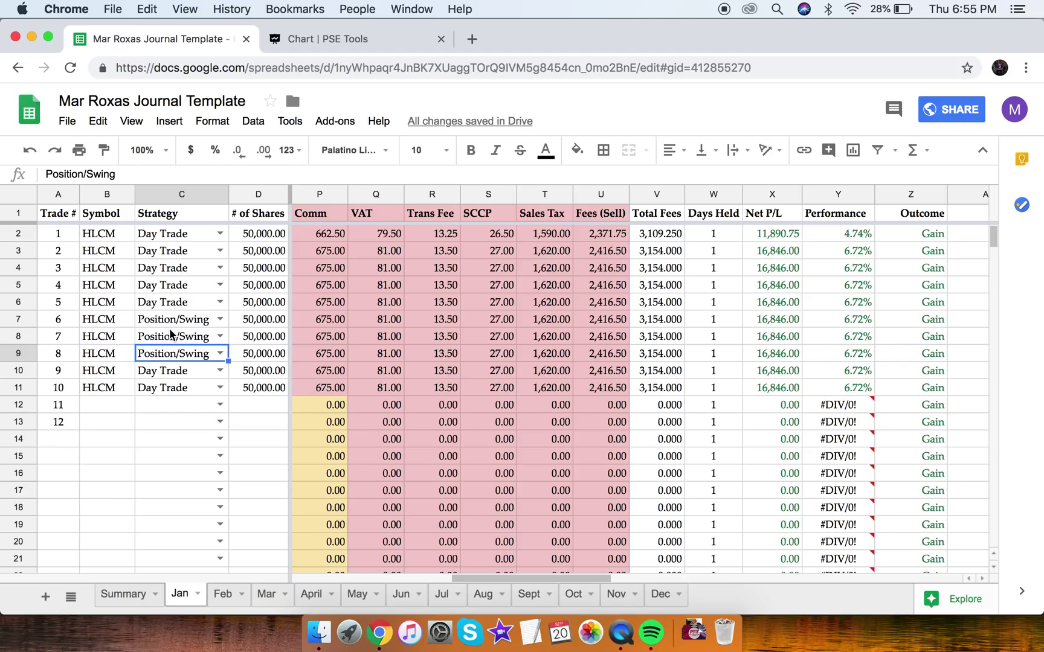
click(179, 375)
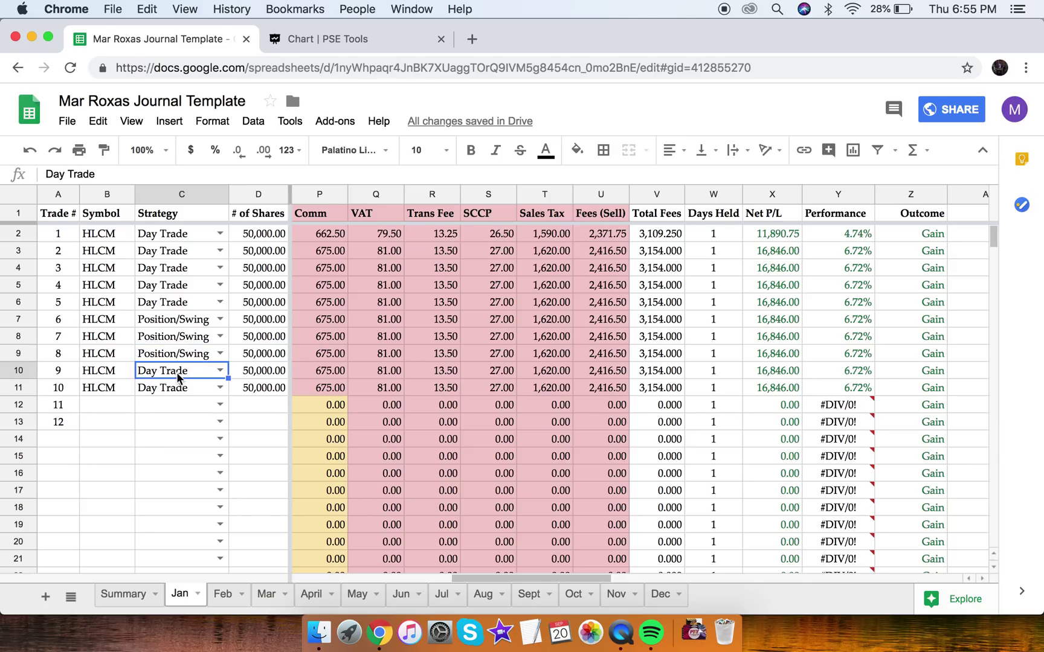
click(219, 370)
click(194, 432)
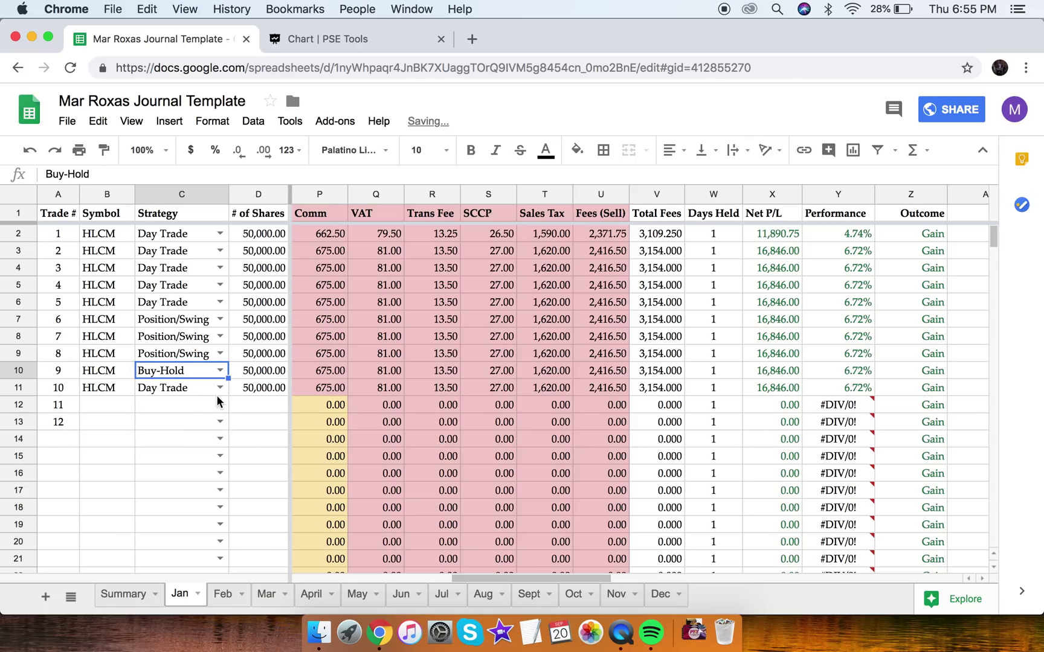
click(219, 388)
click(182, 448)
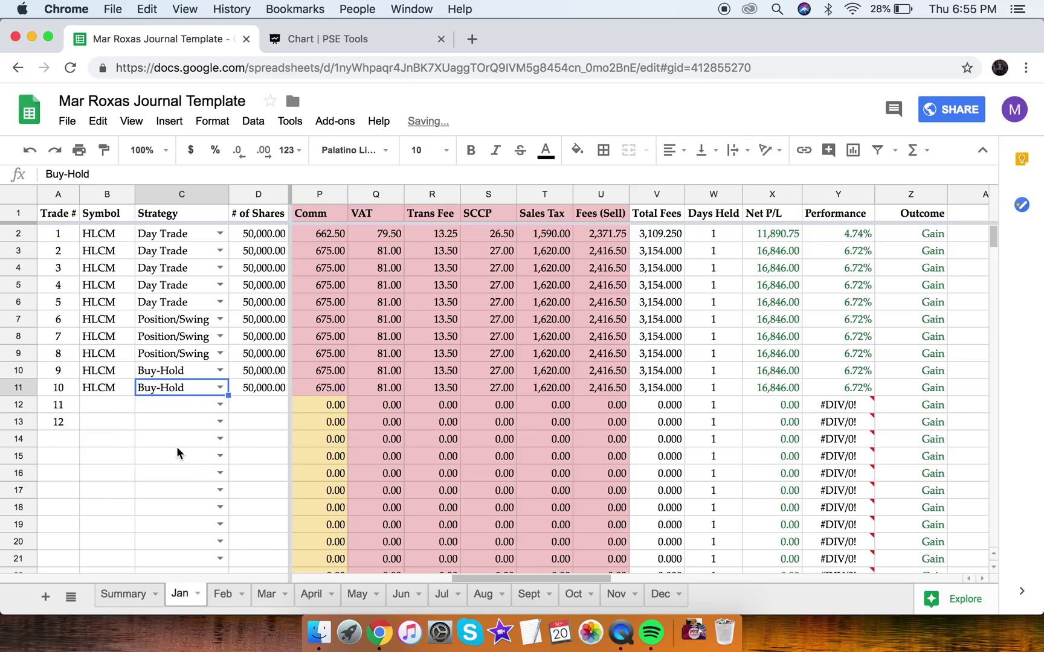
click(176, 446)
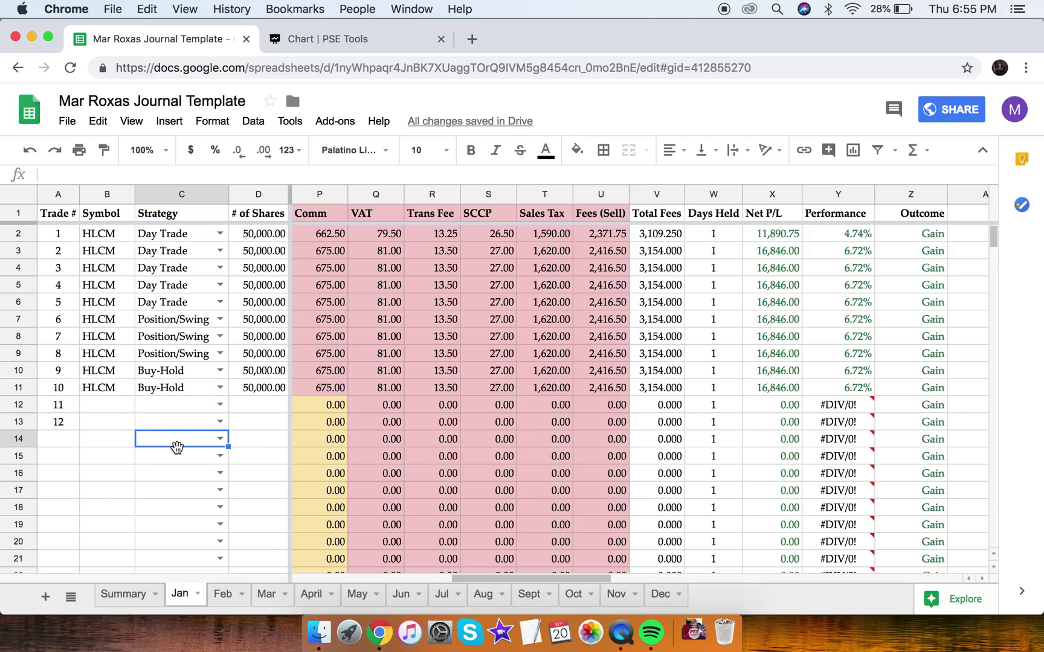
Step: Change the strategy of trades 1 and 2 in the Feb sheet to Day Trade
click(221, 598)
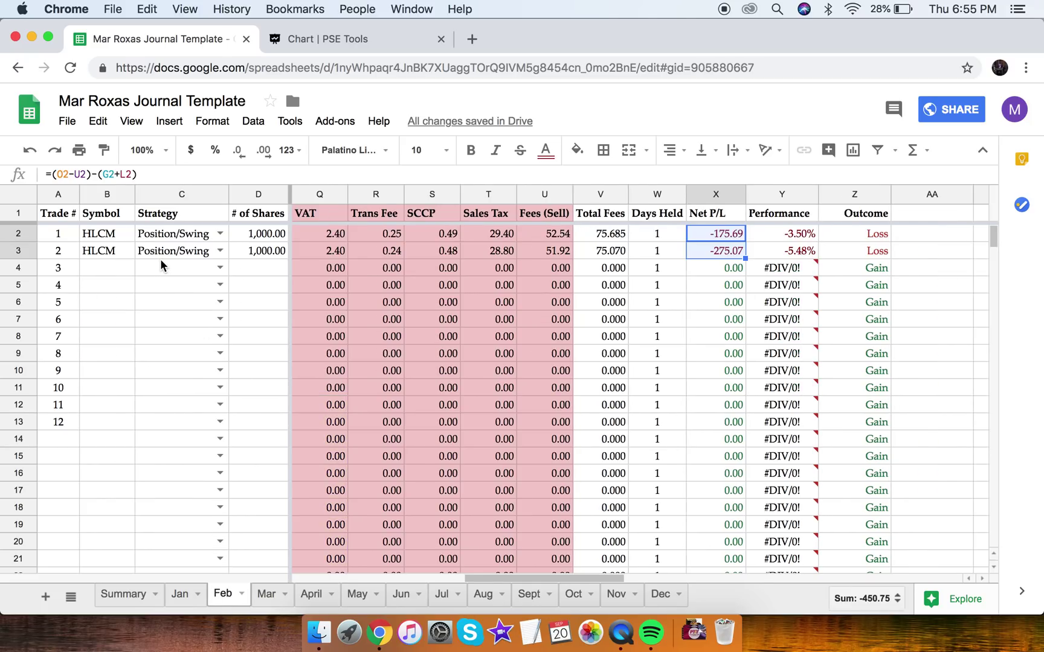
click(219, 233)
click(203, 276)
click(214, 249)
click(198, 292)
click(181, 300)
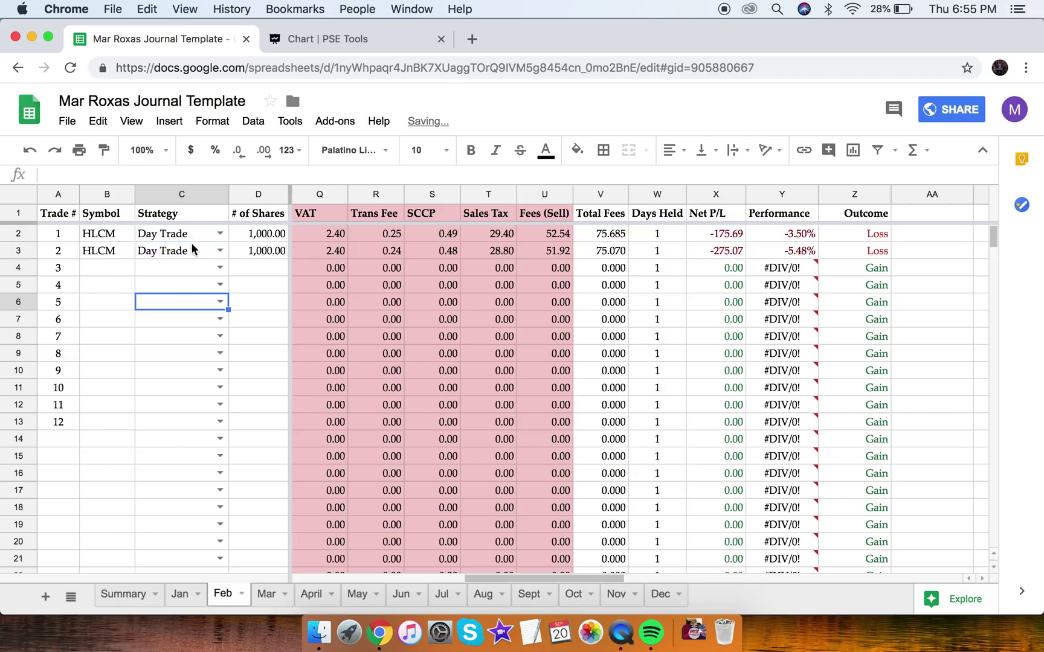
Step: Compare the Summary sheet's total and per-strategy number of trades with the trades listed in the Jan and Feb sheets
click(178, 597)
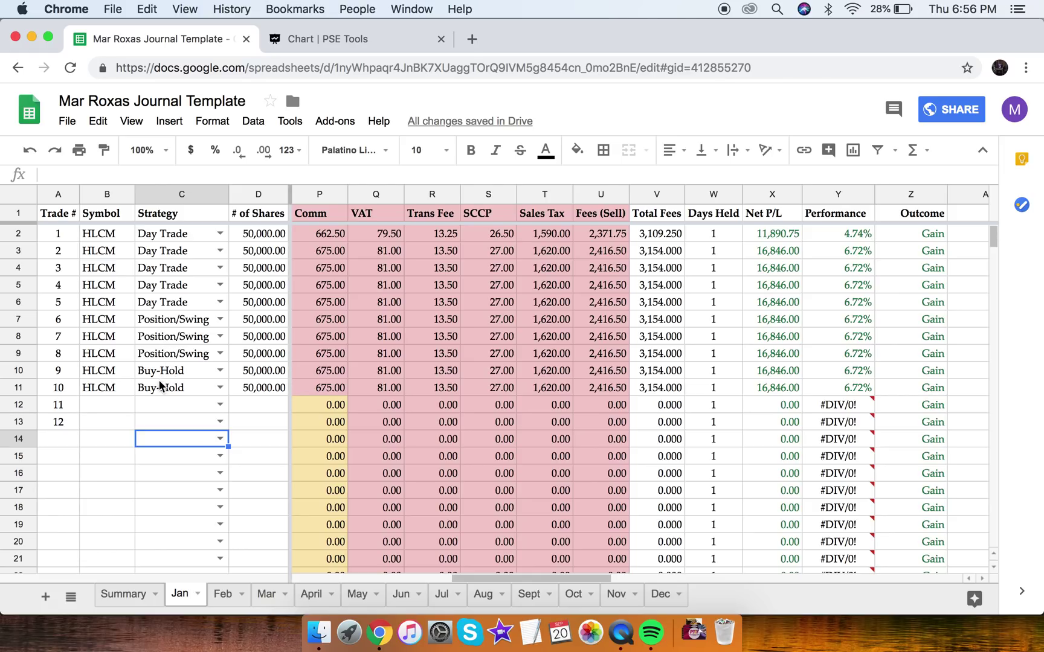
click(125, 595)
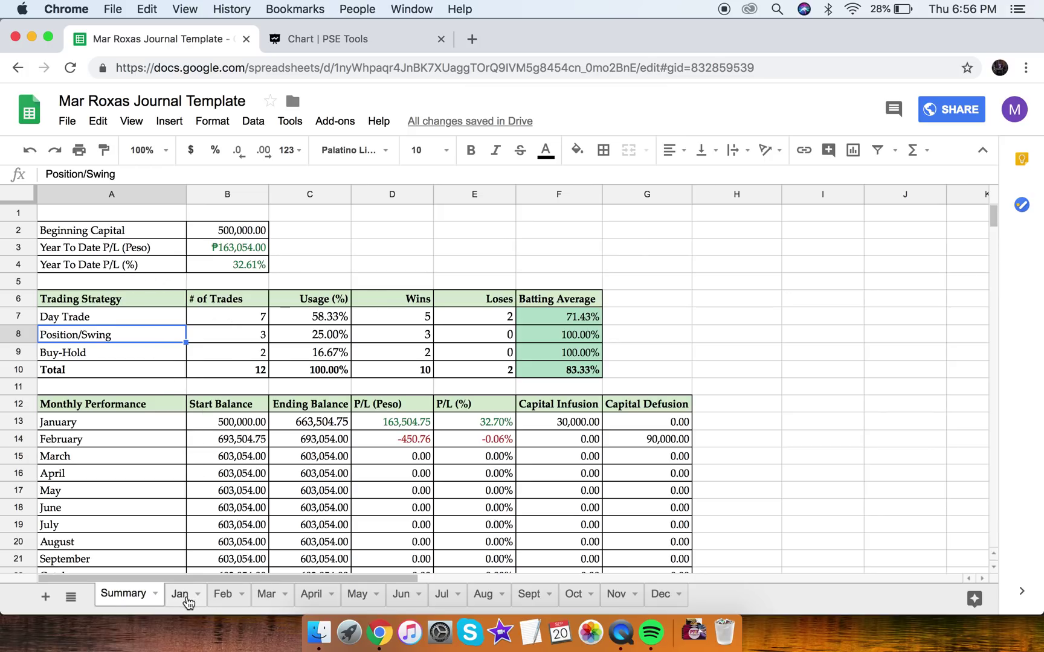
click(221, 370)
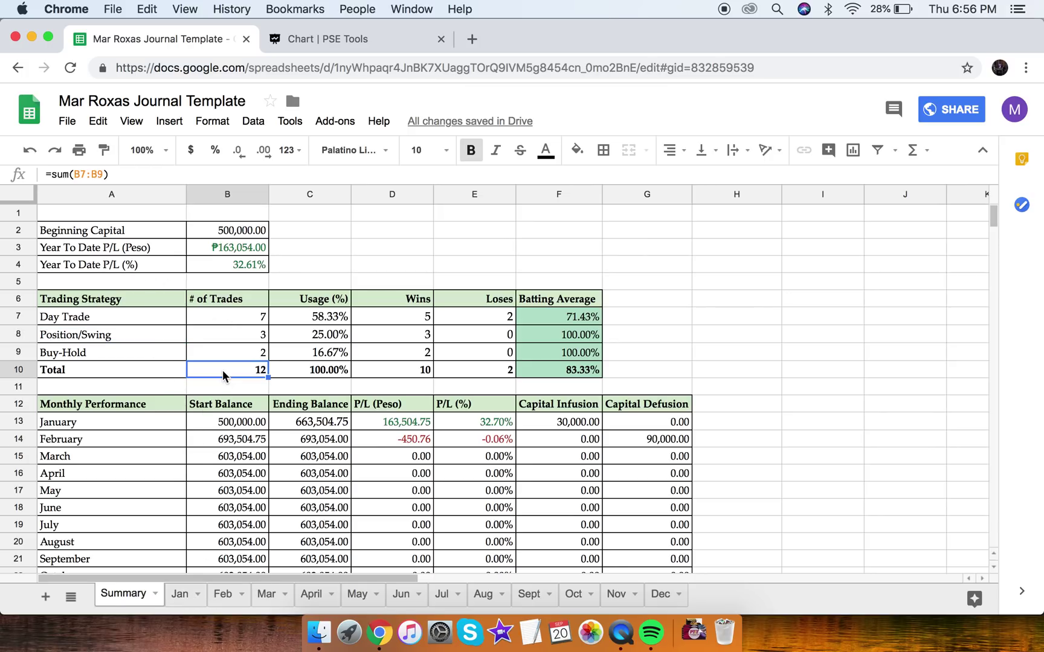
click(224, 596)
click(178, 595)
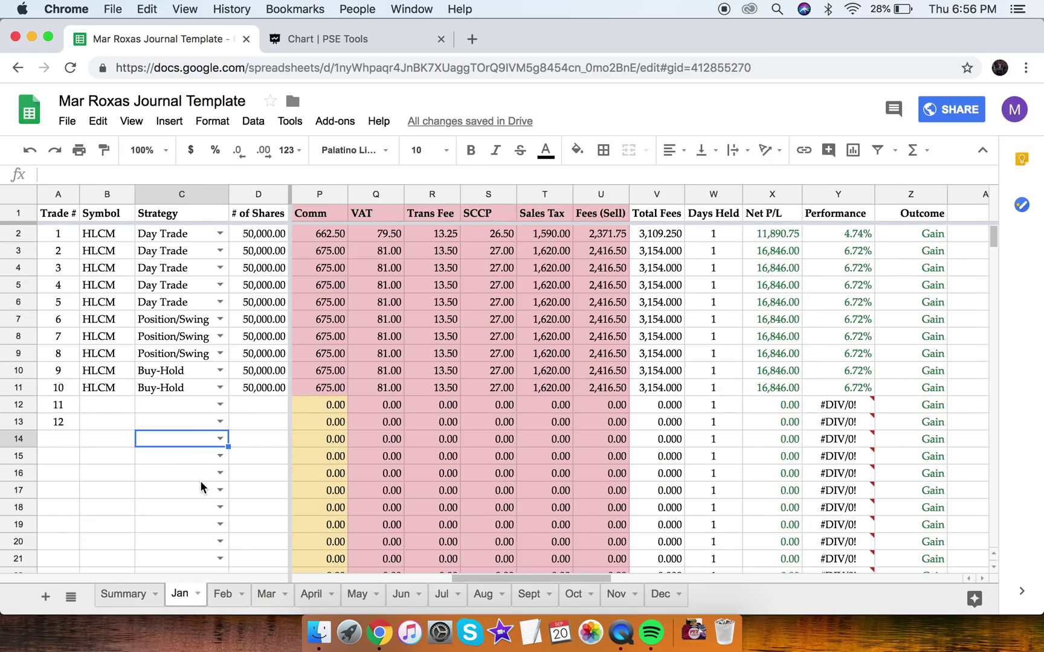
click(133, 596)
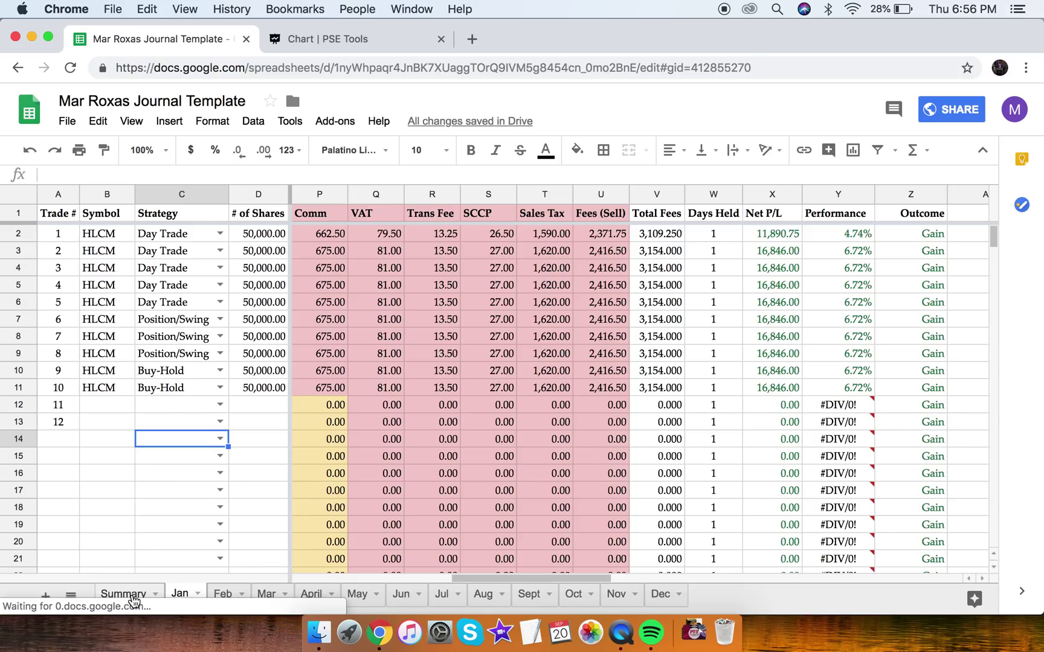
click(246, 318)
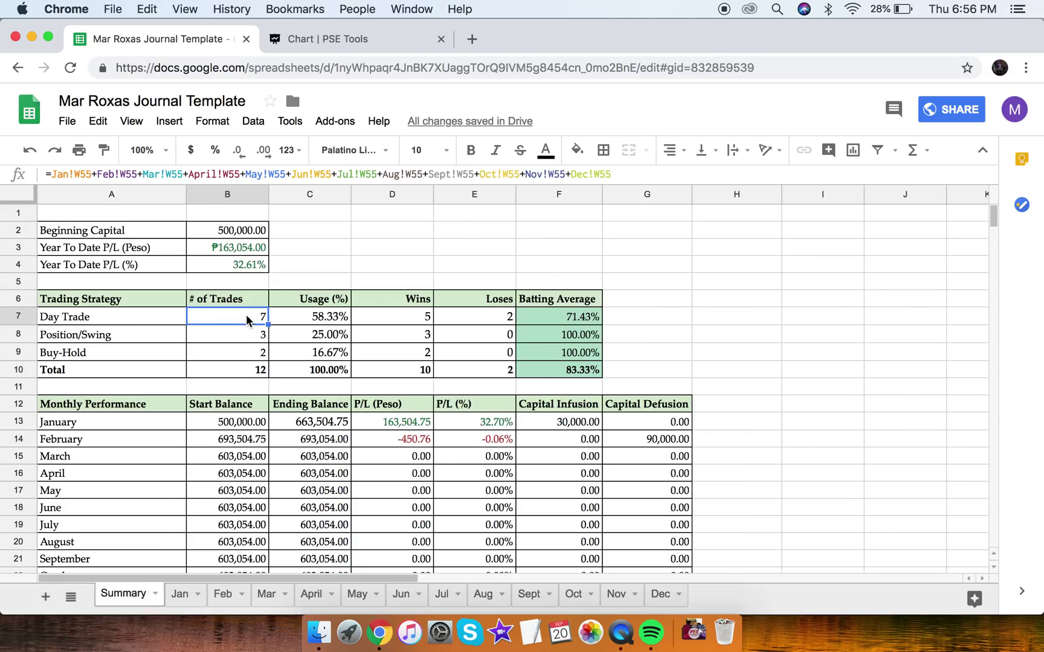
click(209, 338)
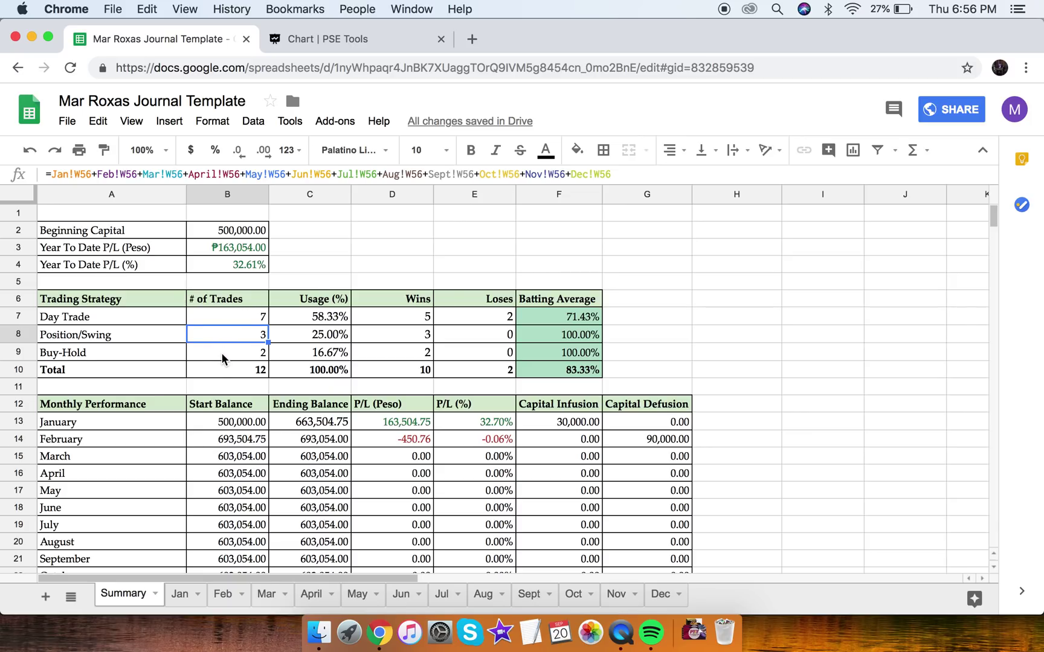
click(221, 354)
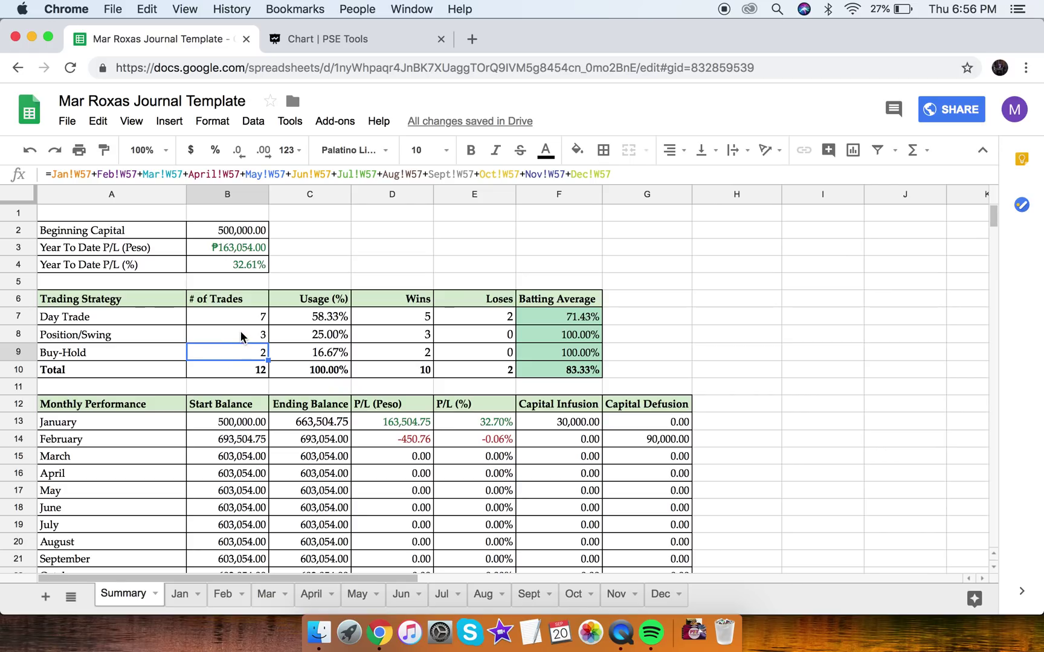
click(174, 599)
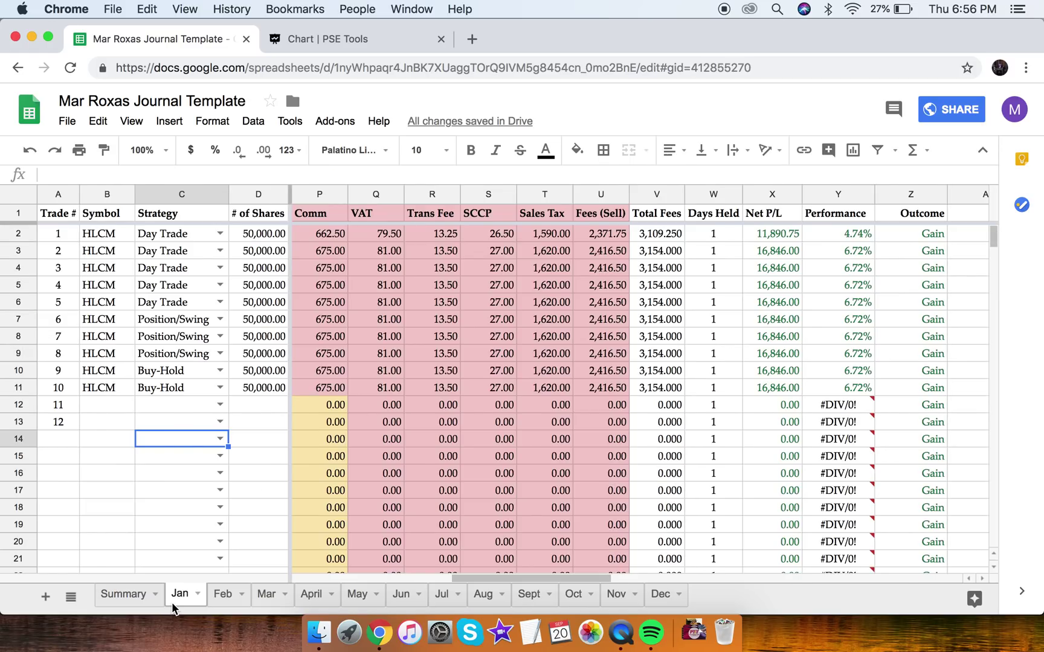
click(134, 601)
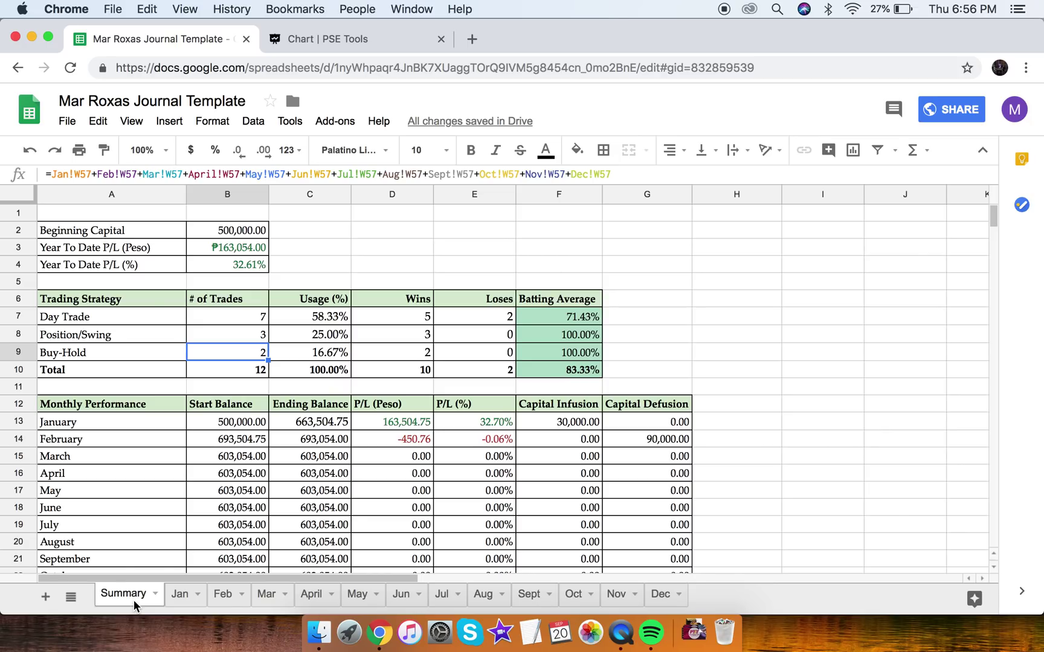
Step: Examine the trades marked Day Trade in the Jan sheet and the Feb sheet
click(180, 595)
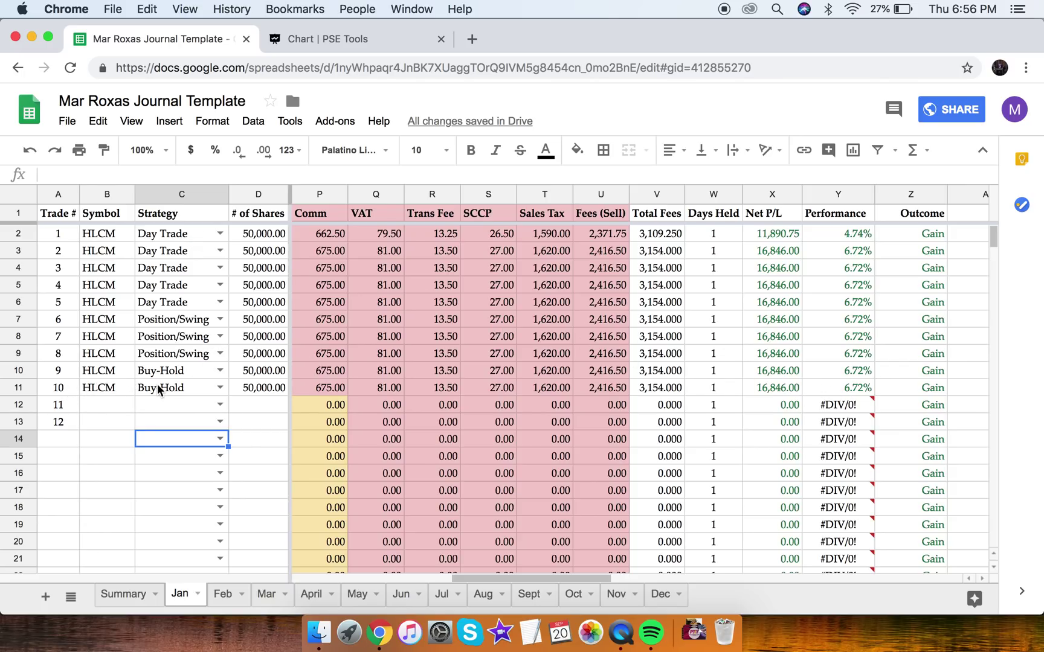
click(184, 239)
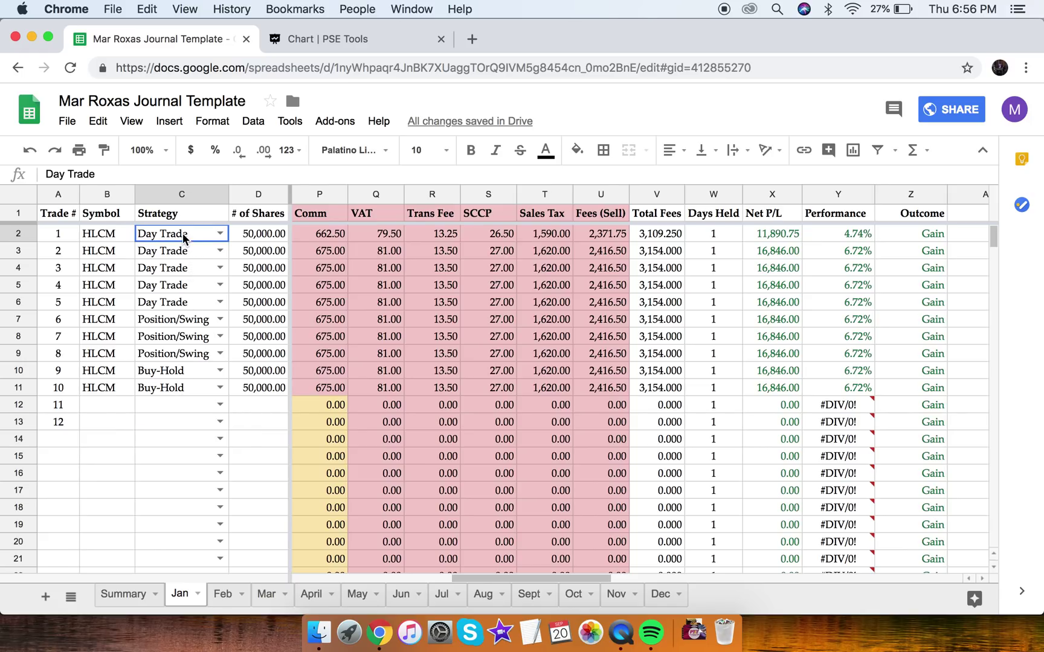
click(177, 250)
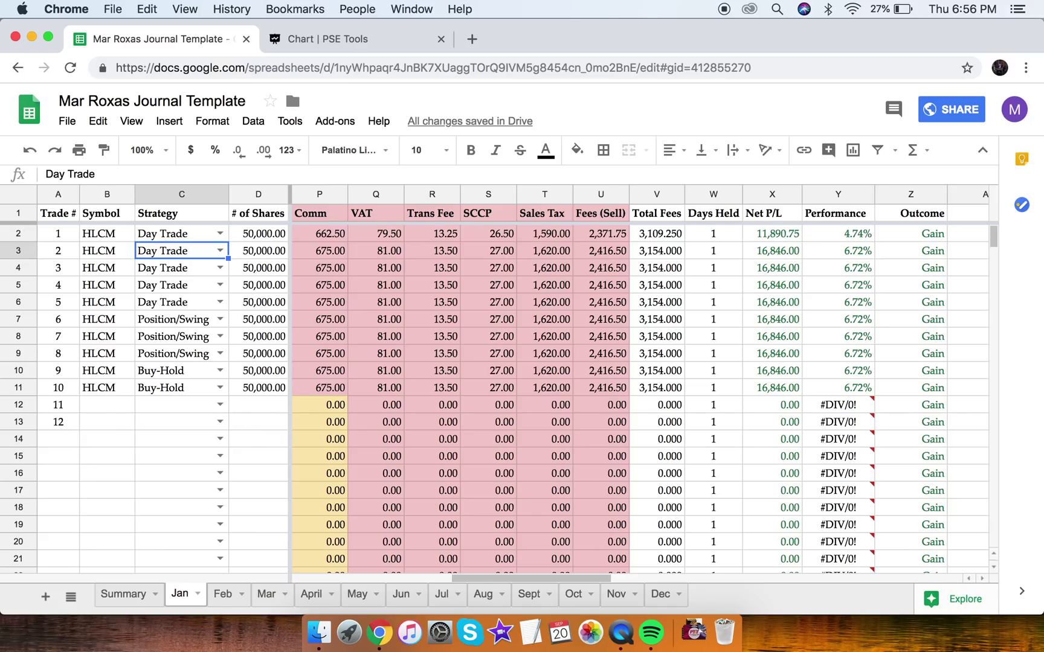
click(174, 284)
click(178, 305)
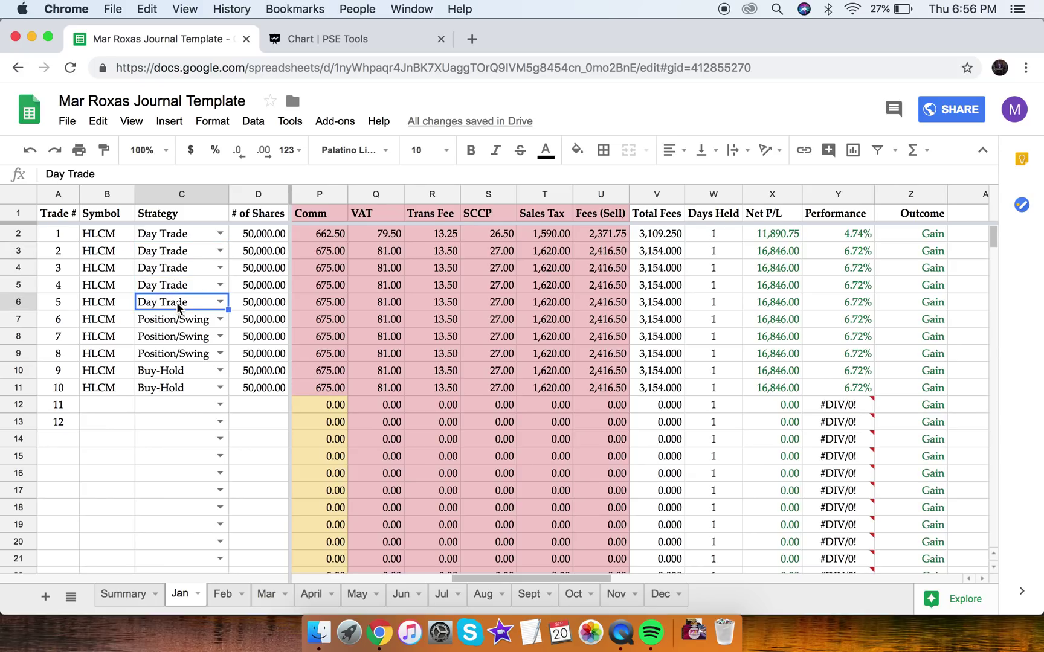
click(223, 594)
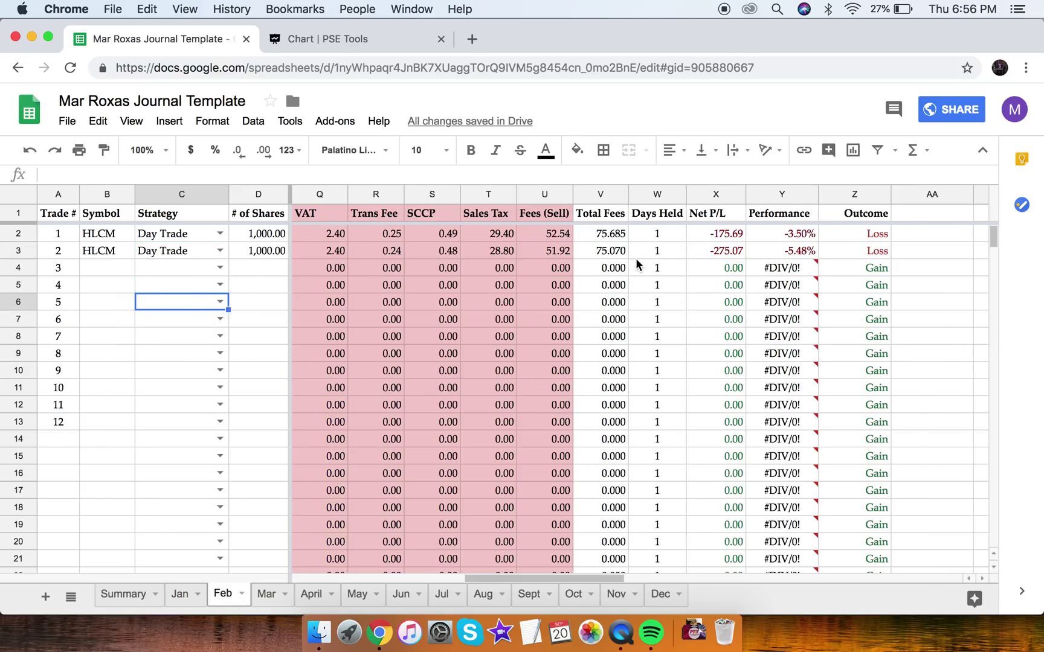
click(176, 237)
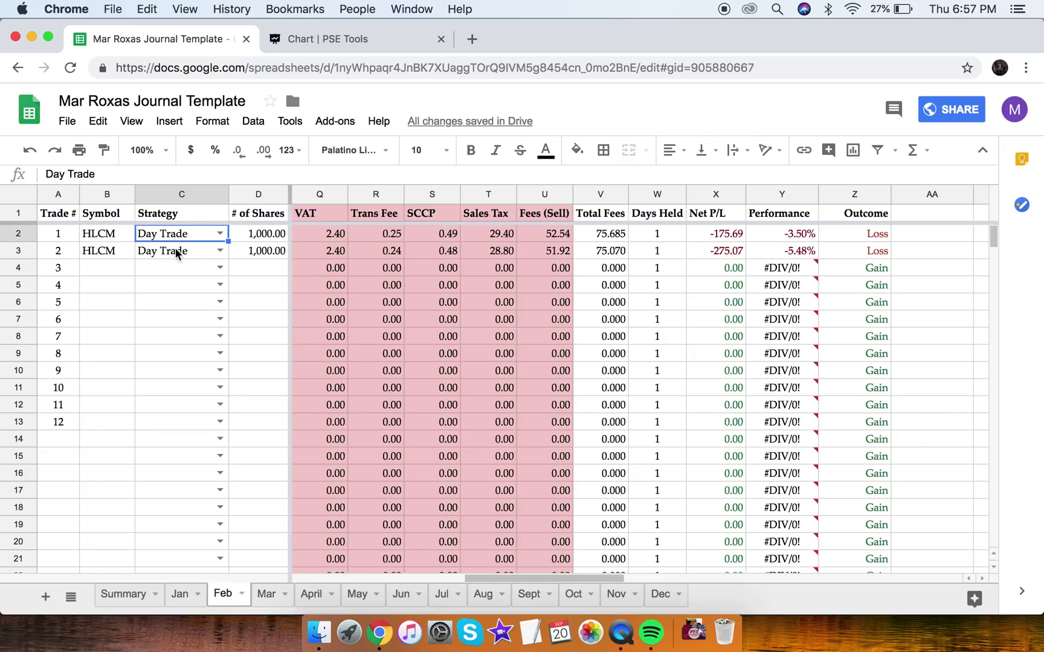
click(175, 251)
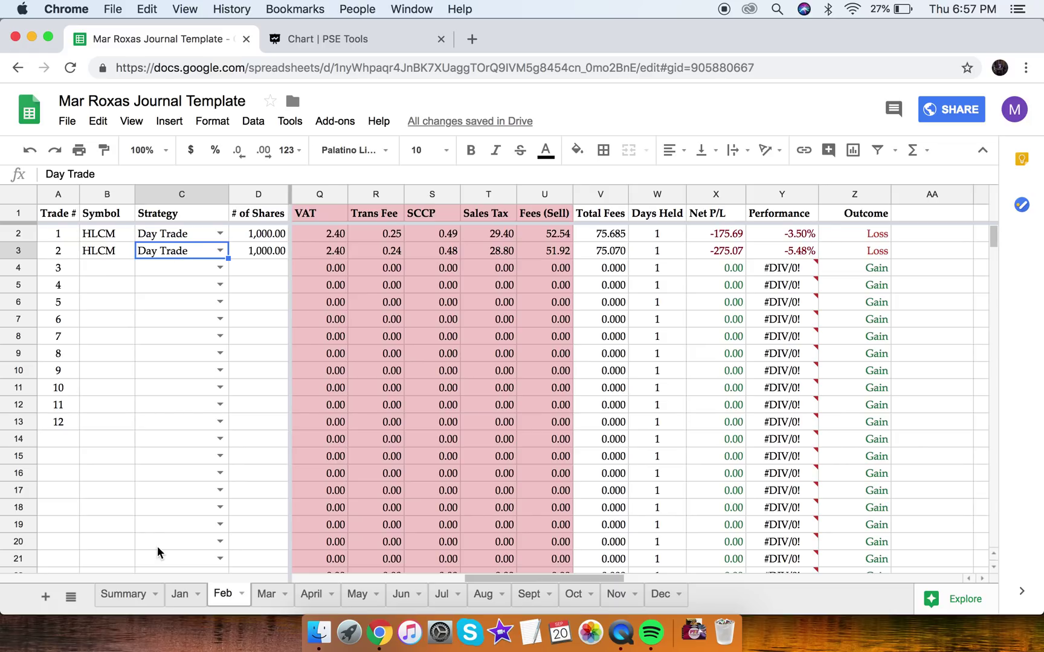
Step: Check the Day Trade row's number of trades, wins and losses in the Summary sheet's Trading Strategy table
click(129, 594)
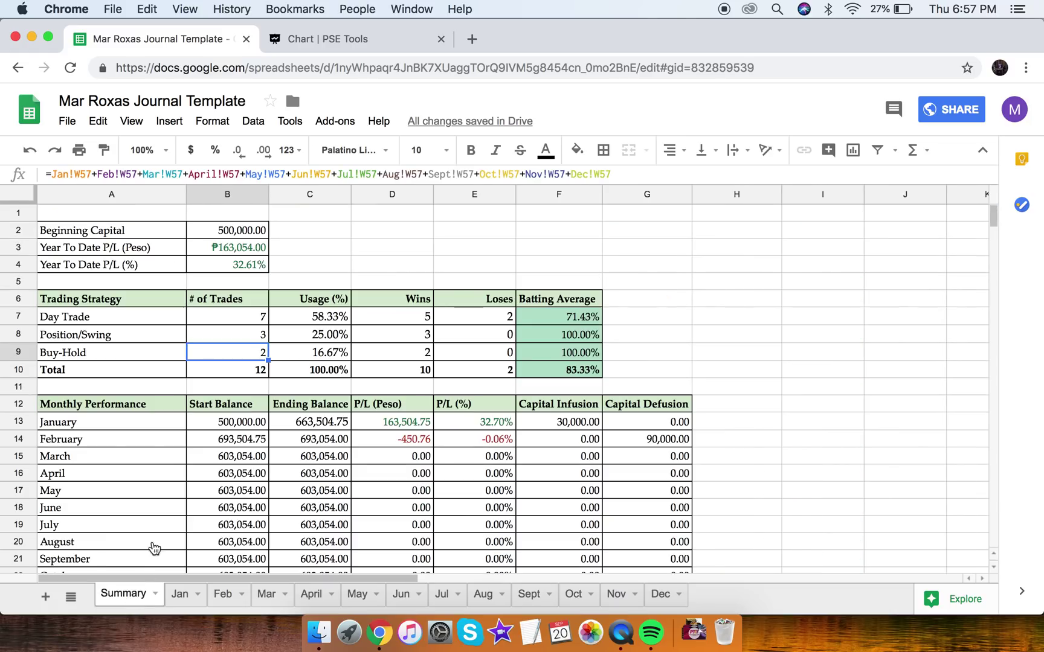
click(230, 319)
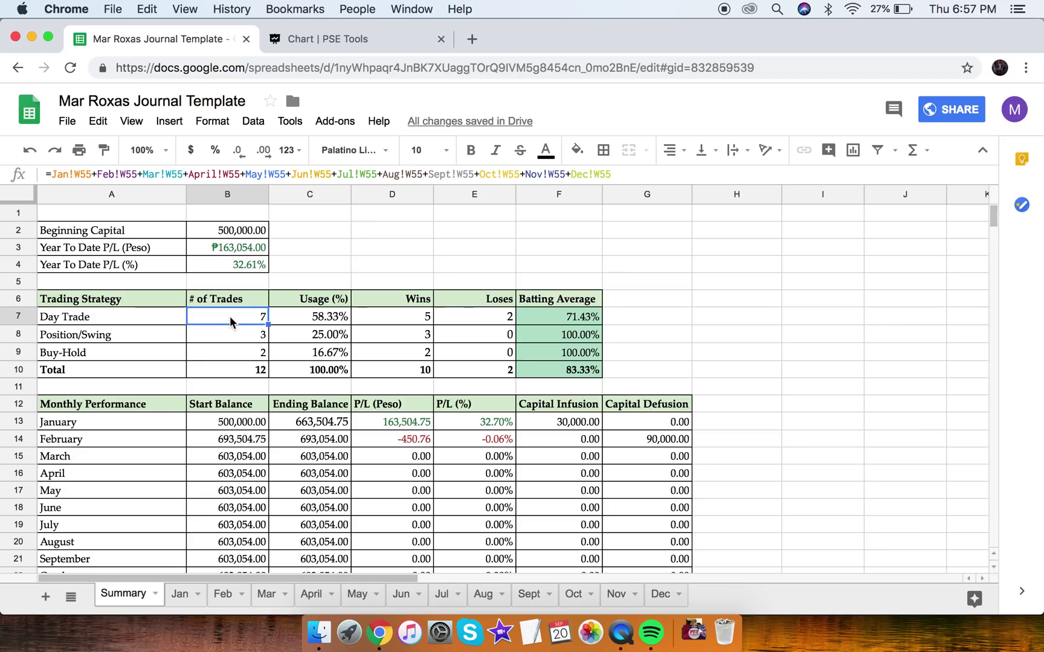
click(381, 323)
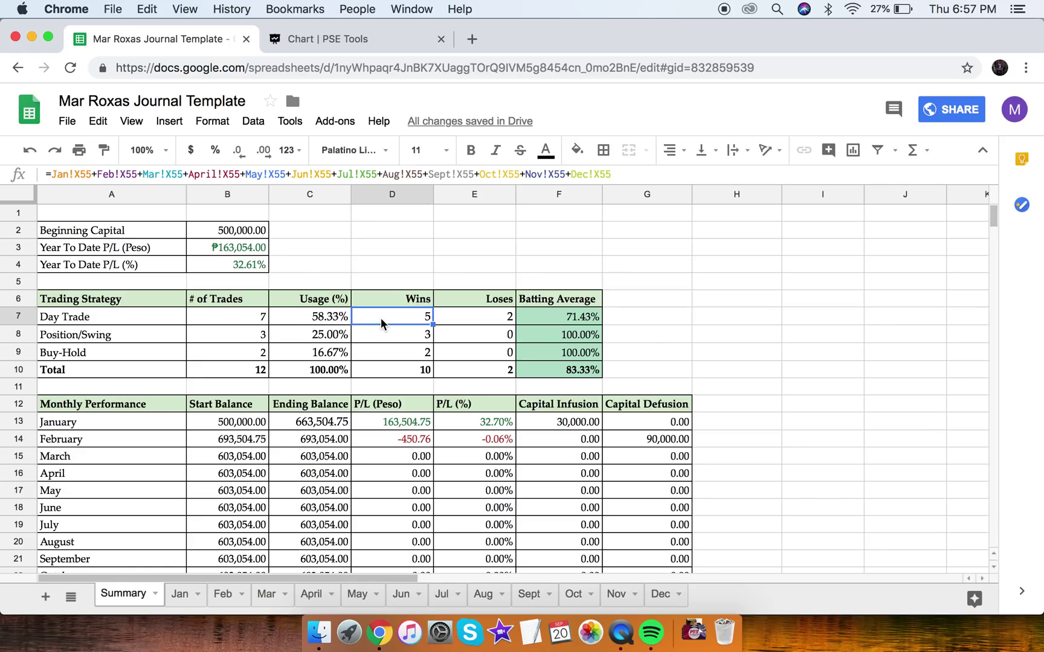
click(465, 328)
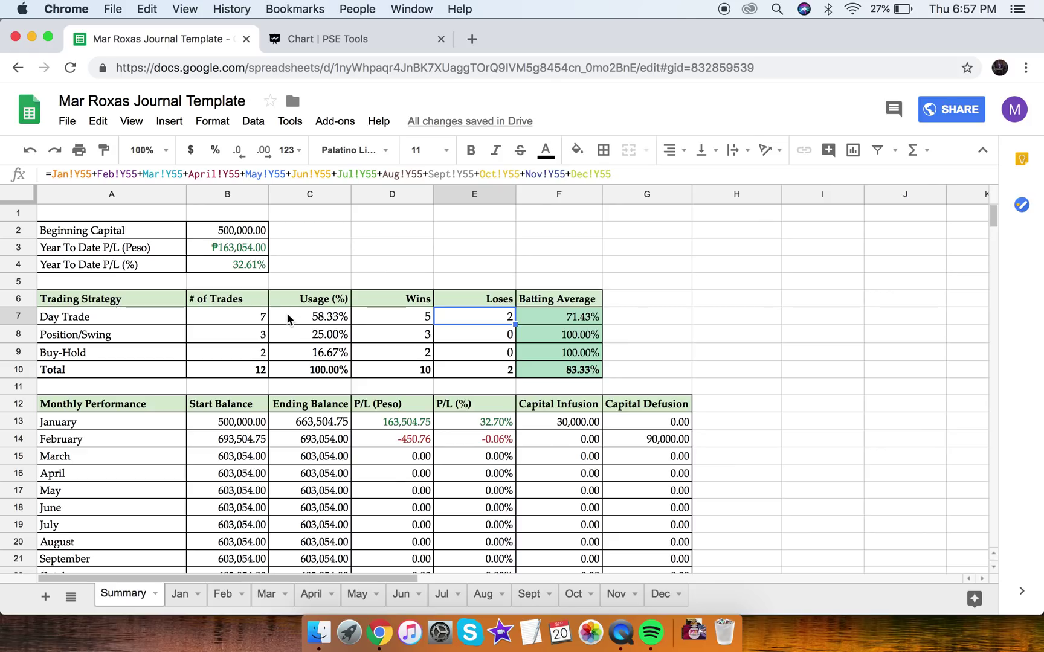
Step: In the Feb sheet, copy trade 2's row from the symbol through the outcome into the row of trade 3
click(223, 596)
click(116, 252)
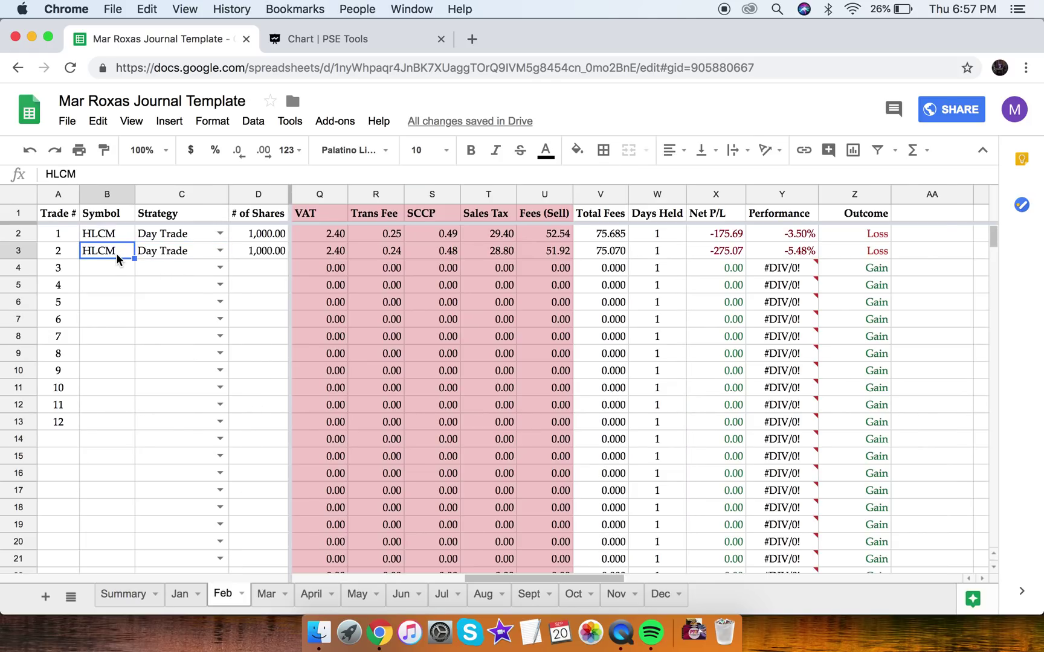
key(shift+Right)
key(shift+Right)
key(shift+Right)
key(shift+Right)
key(shift+Right)
key(shift+Right)
key(shift+Right)
key(shift+Right)
key(shift+Right)
key(shift+Right)
key(shift+Right)
key(shift+Right)
key(shift+Right)
key(shift+Right)
key(shift+Right)
key(shift+Right)
key(shift+Right)
key(shift+Right)
key(shift+Right)
key(shift+Right)
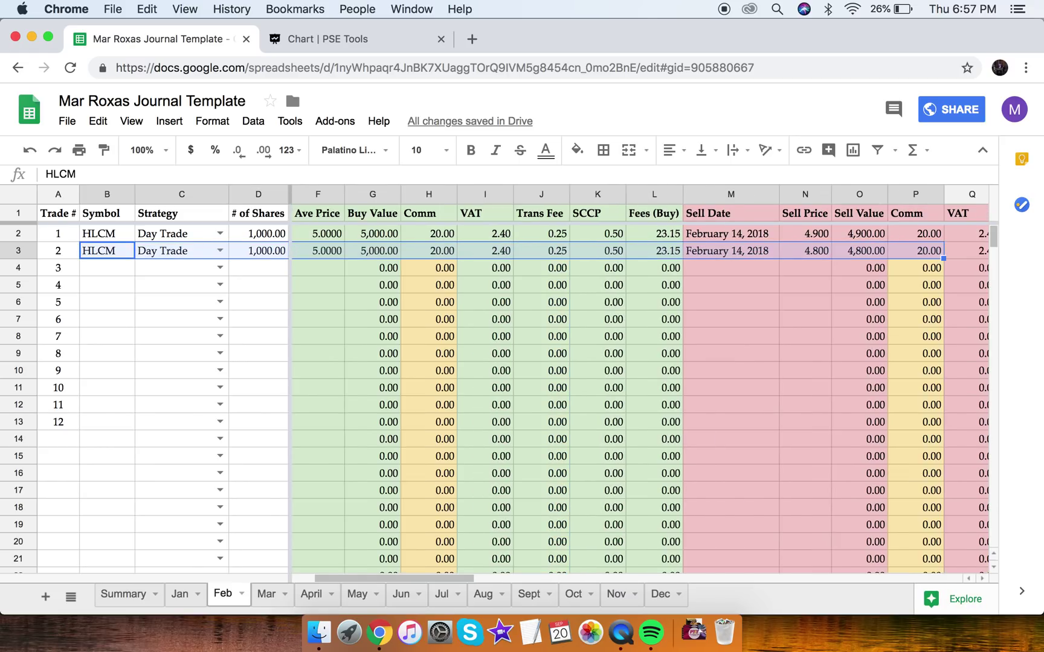
key(shift+Right)
key(shift+Right)
key(shift+Right)
key(shift+Right)
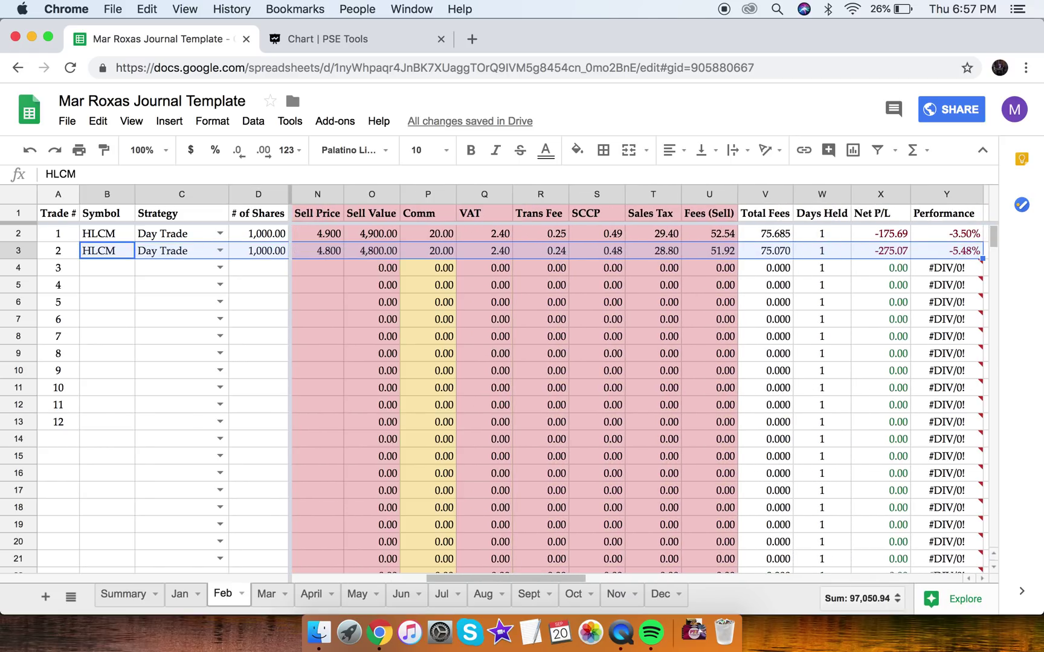
key(shift+Right)
key(shift+Left)
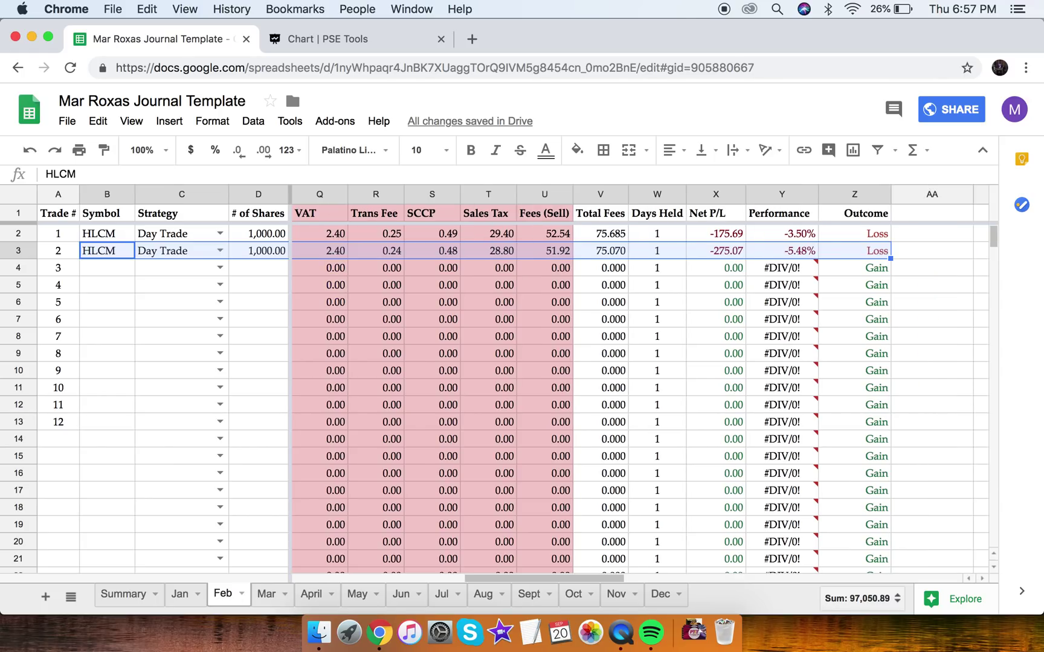
key(cmd+c)
key(Left)
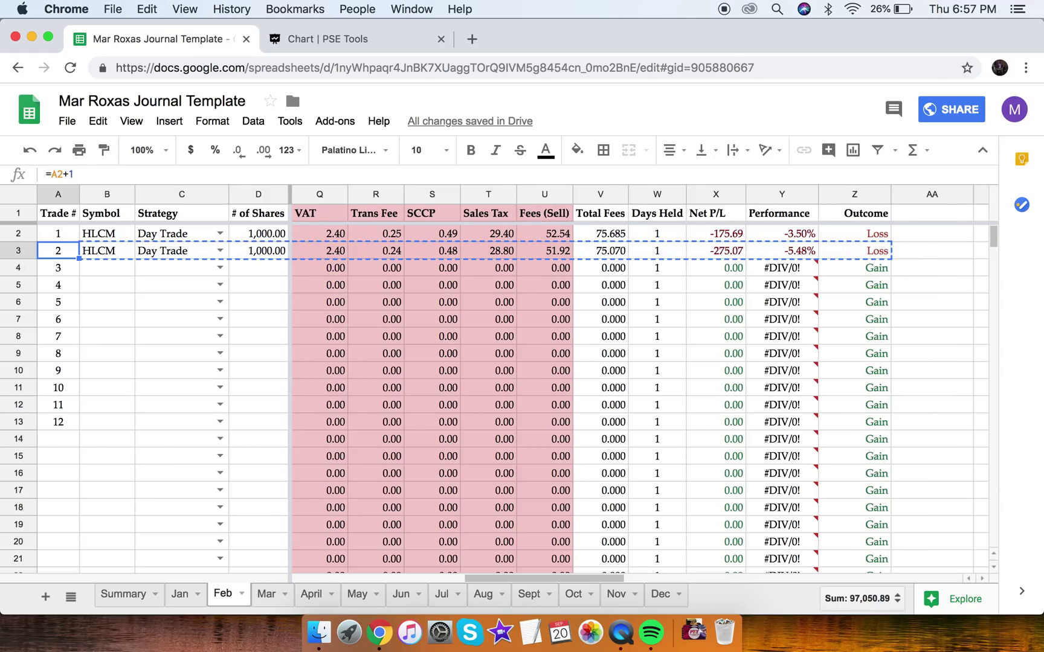
key(Right)
key(Down)
key(cmd+v)
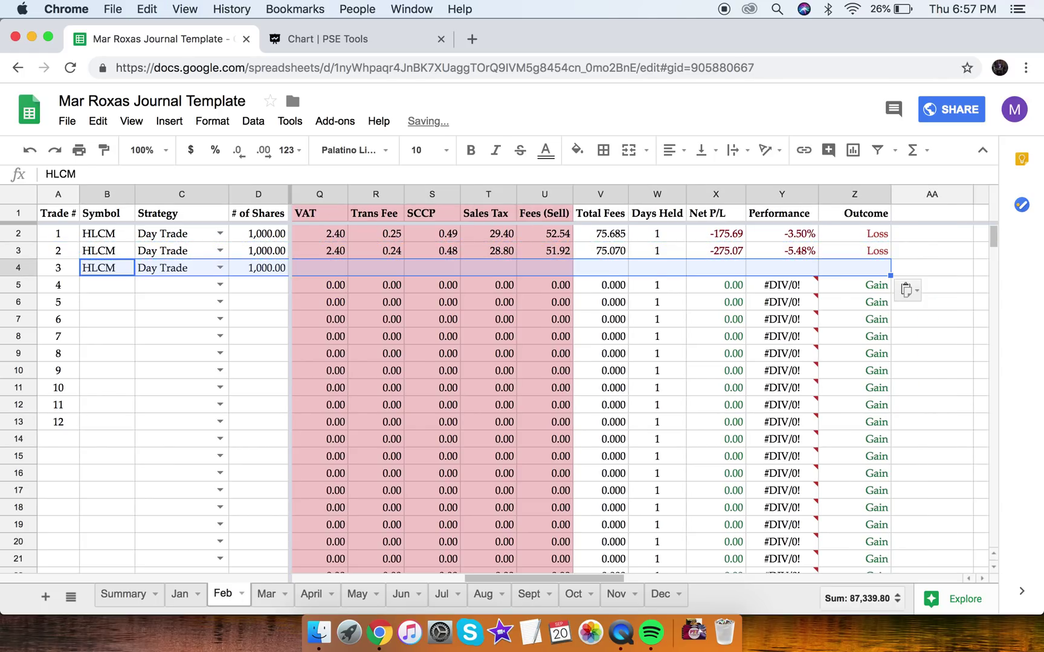
key(Right)
key(Right)
key(Right)
key(Right)
key(Right)
key(Right)
key(Left)
key(Left)
key(Left)
key(Left)
key(Left)
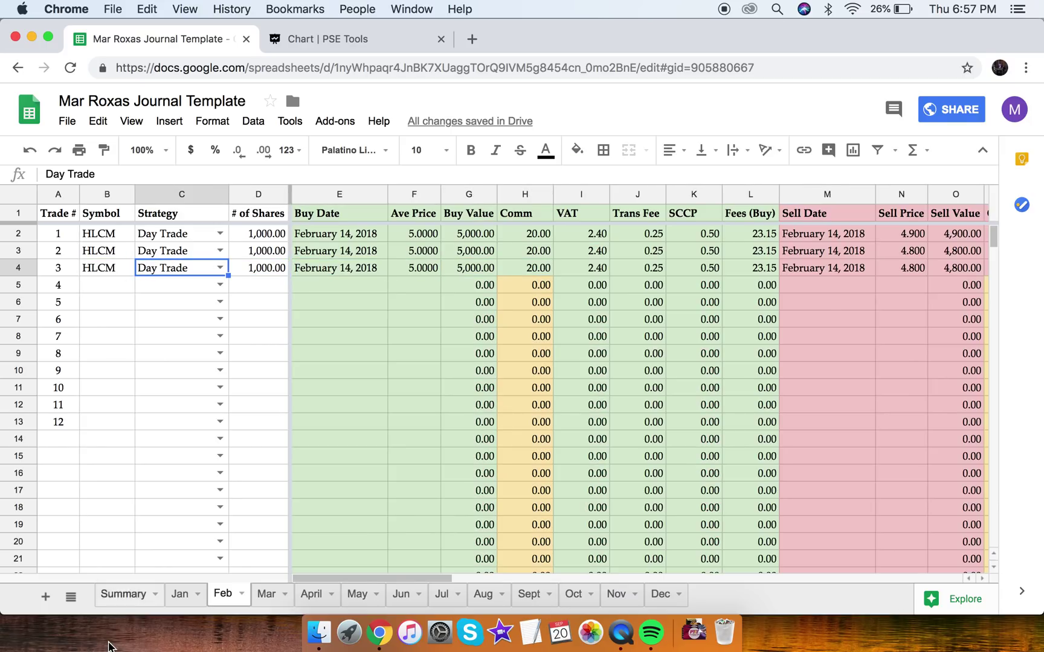
Step: Check the Day Trade row's number of trades, wins, losses and batting average in the Summary sheet
click(123, 594)
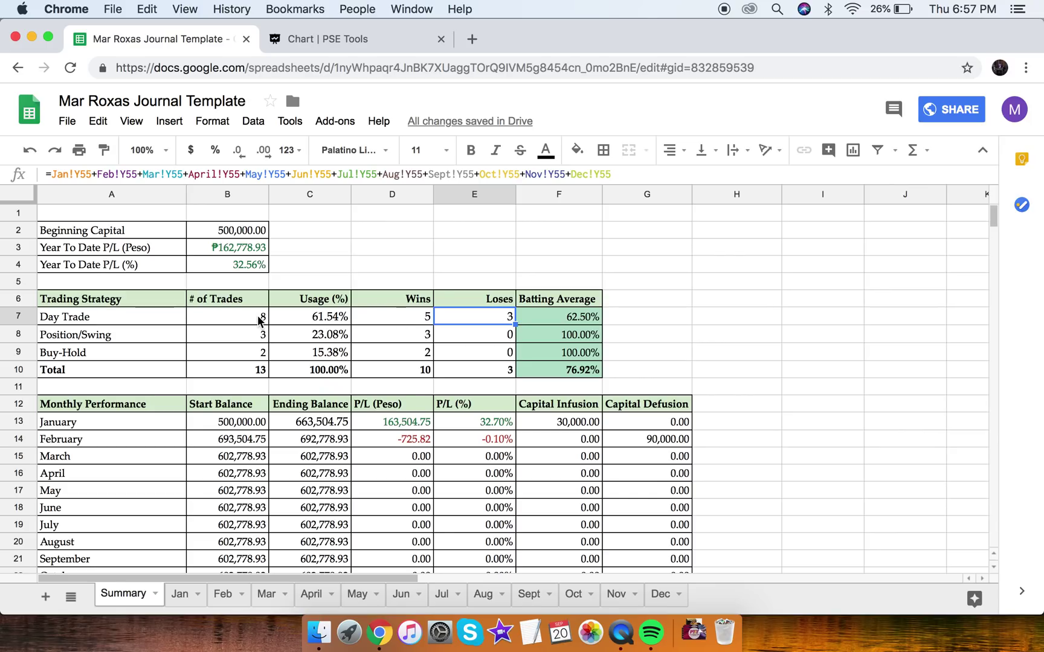
click(414, 325)
click(475, 322)
click(530, 319)
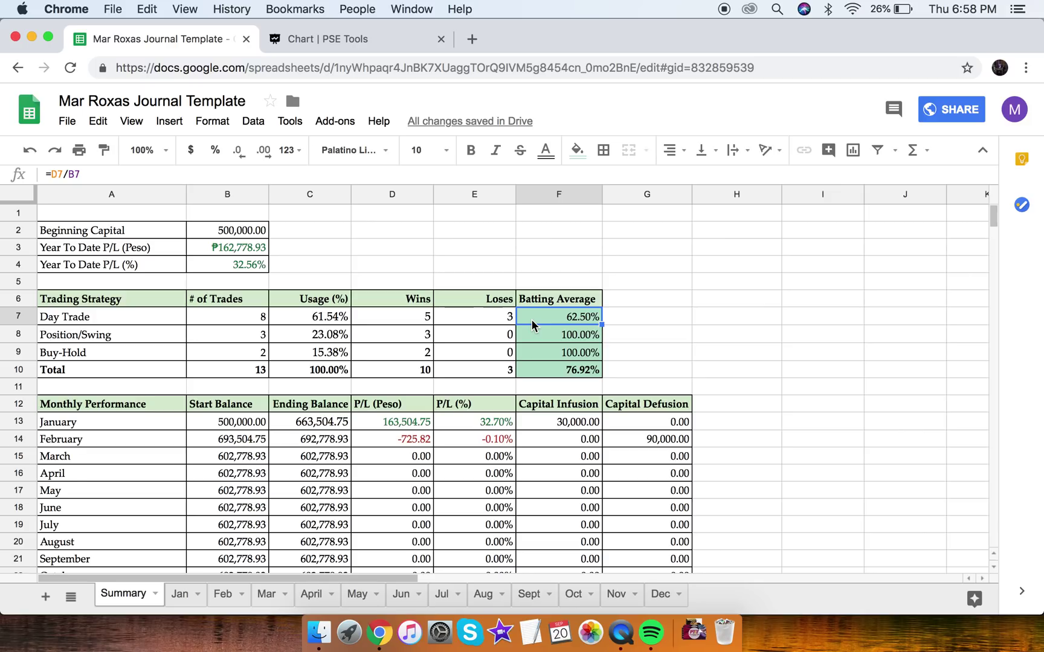
drag(677, 301, 688, 311)
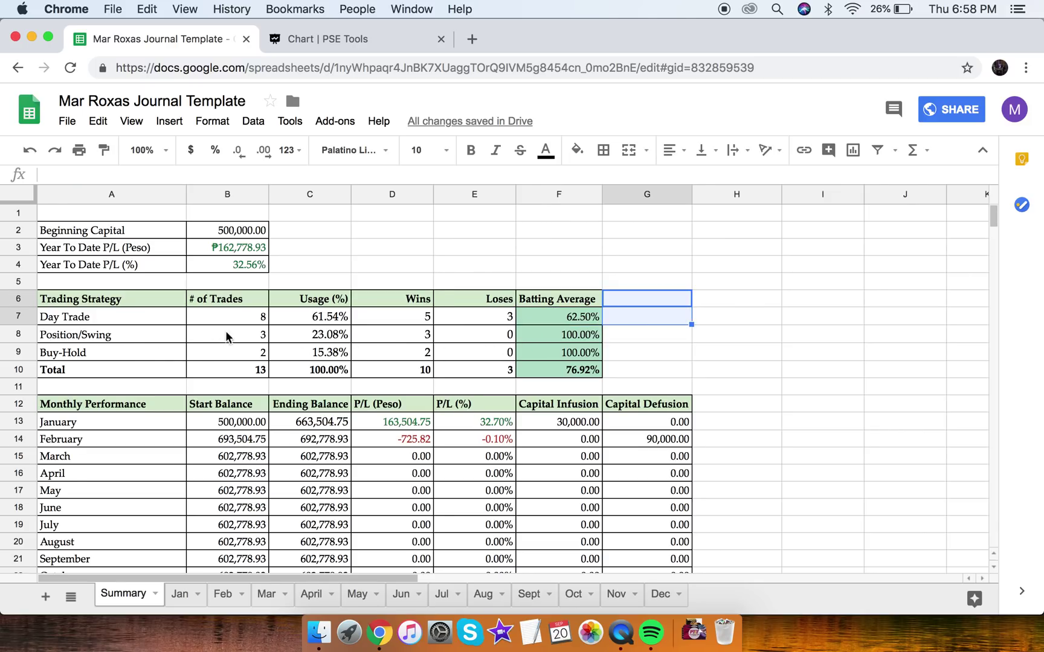
Step: Compare the number of trades with the wins for Position/Swing and Buy-Hold in the Trading Strategy table
click(249, 337)
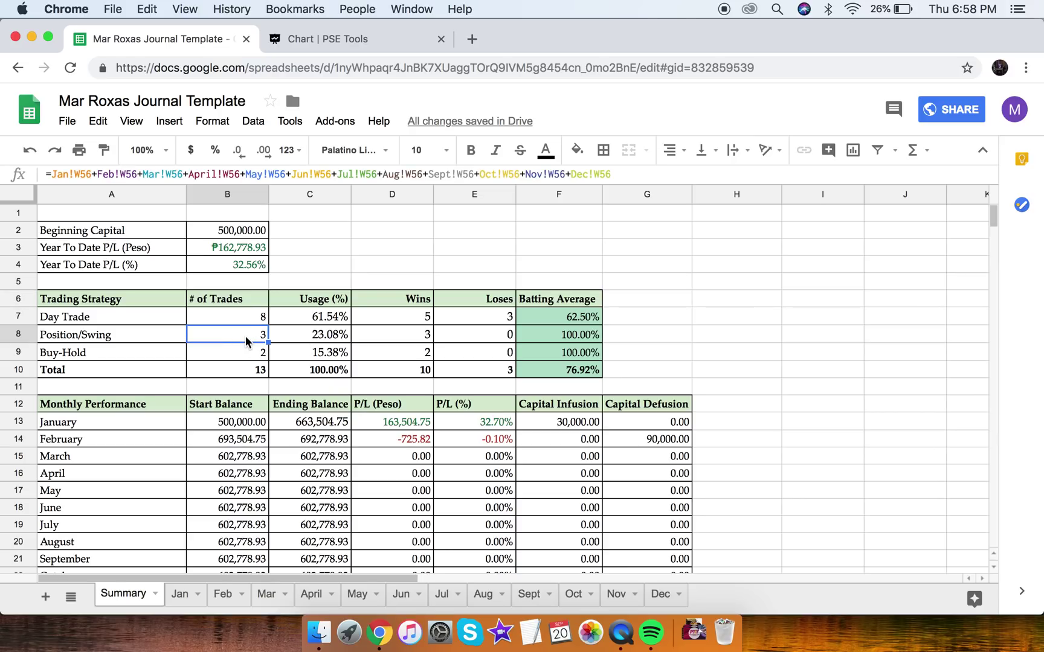
click(385, 340)
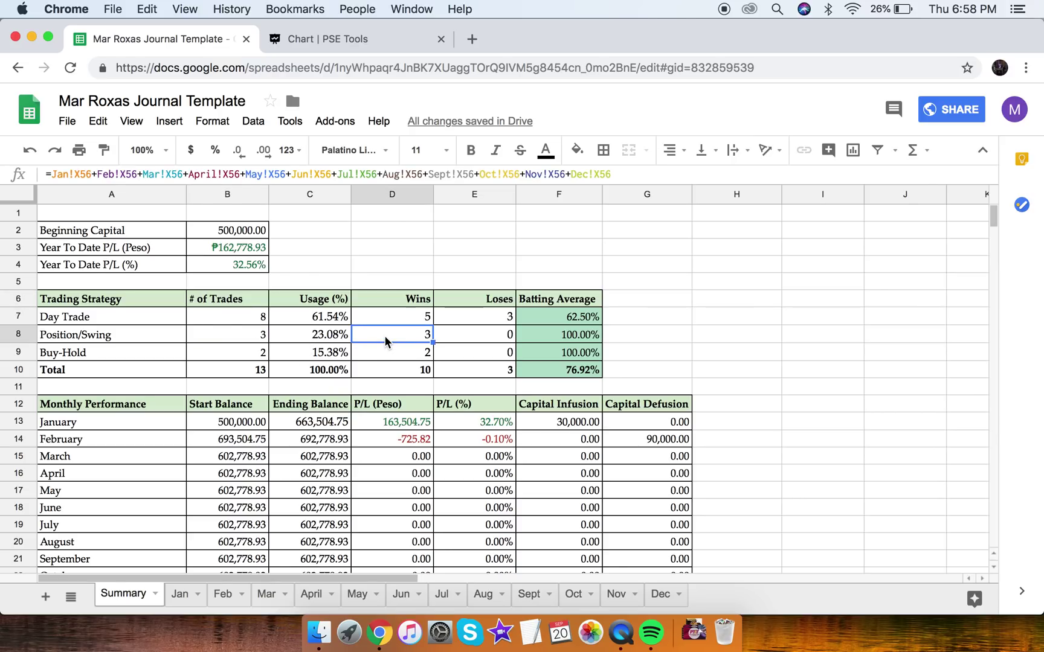
click(245, 359)
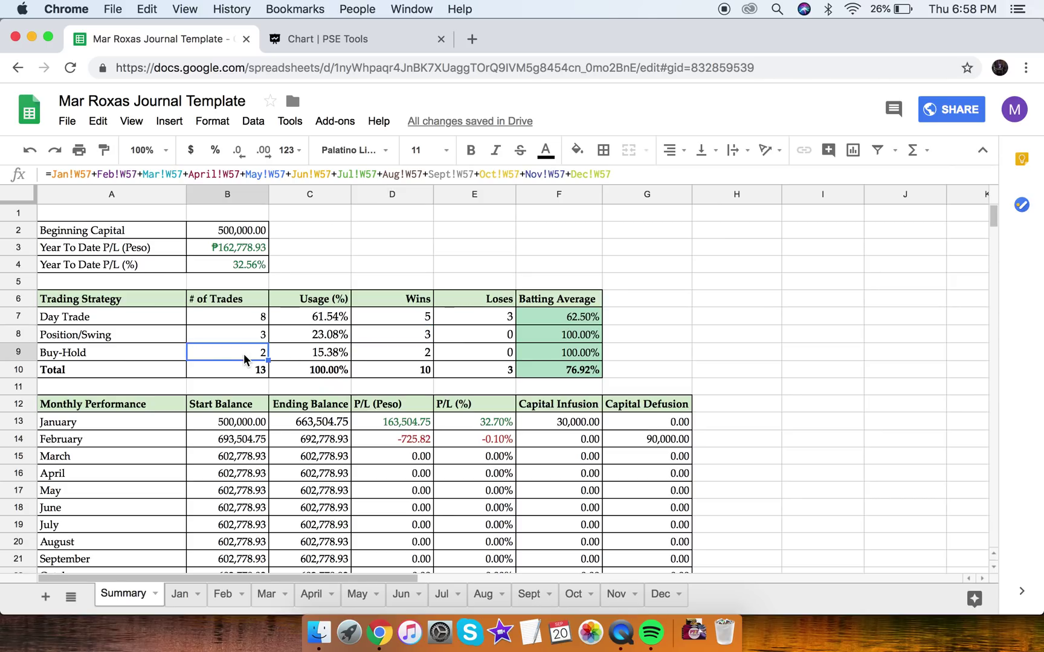
click(399, 362)
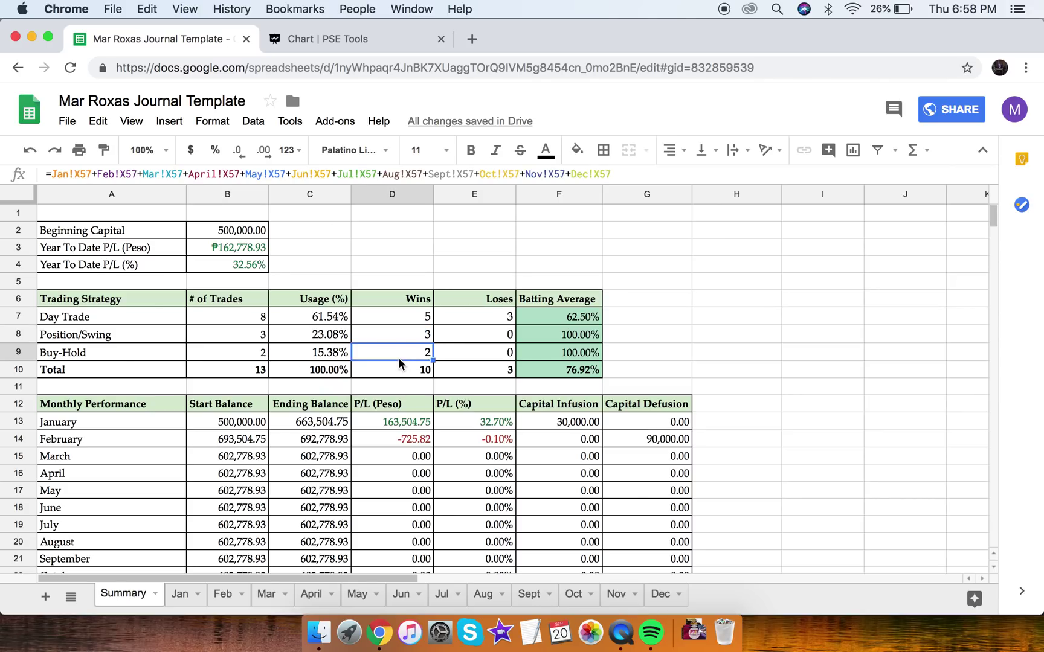
Step: In the Jan sheet, set the sell price of the Buy-Hold trades 9 and 10 to 5
click(178, 595)
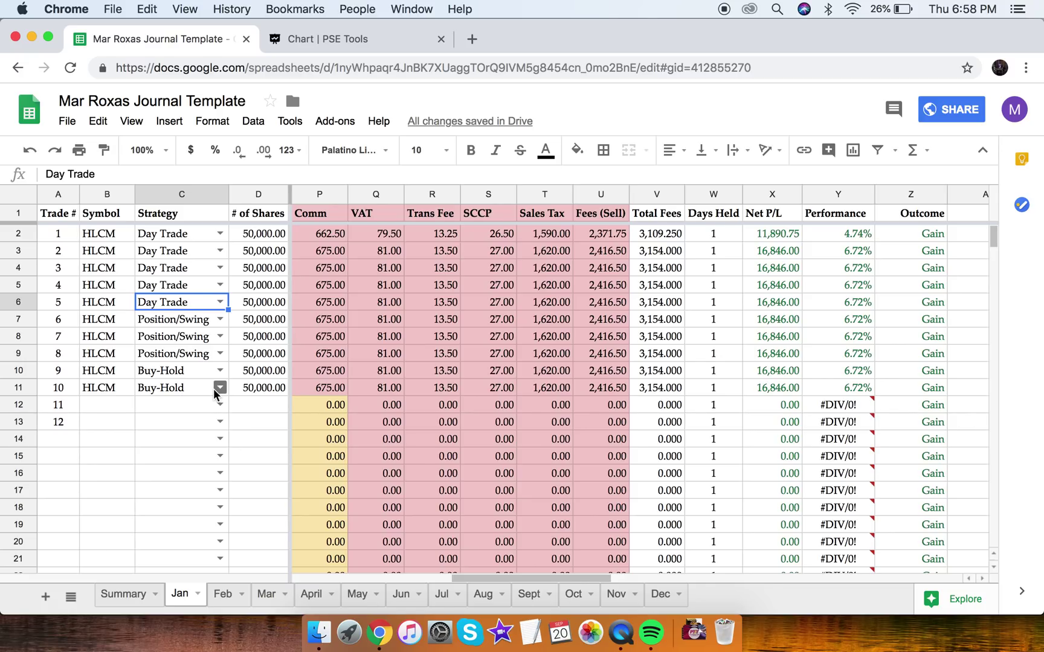
click(186, 372)
key(Left)
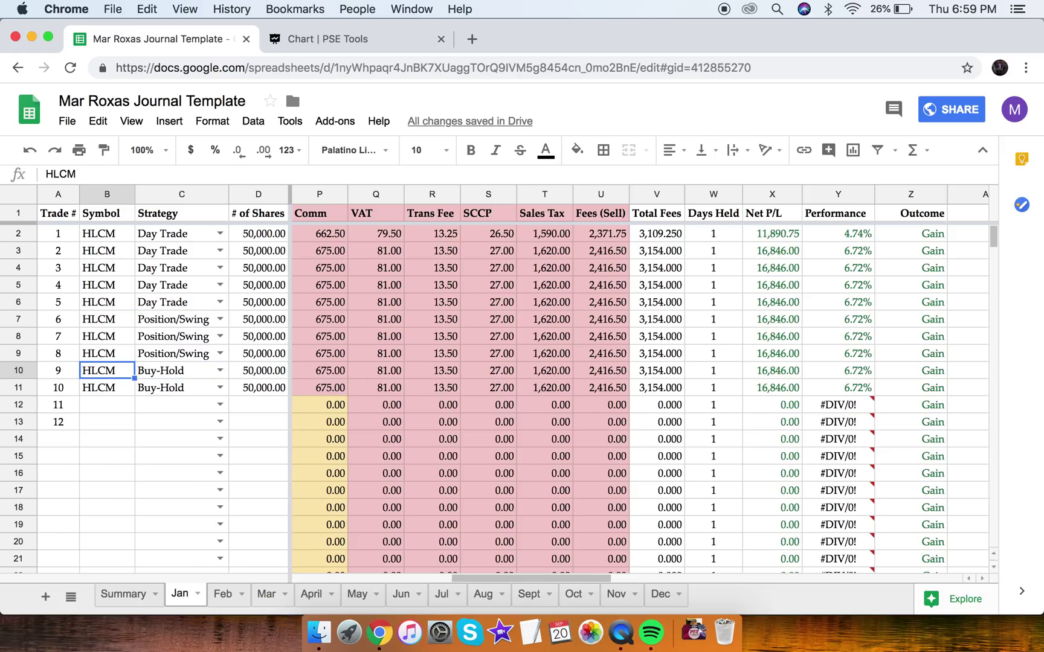
key(Right)
key(Right)
key(Right)
key(Right)
key(Right)
key(Right)
key(Right)
key(Right)
key(Right)
key(Right)
key(Right)
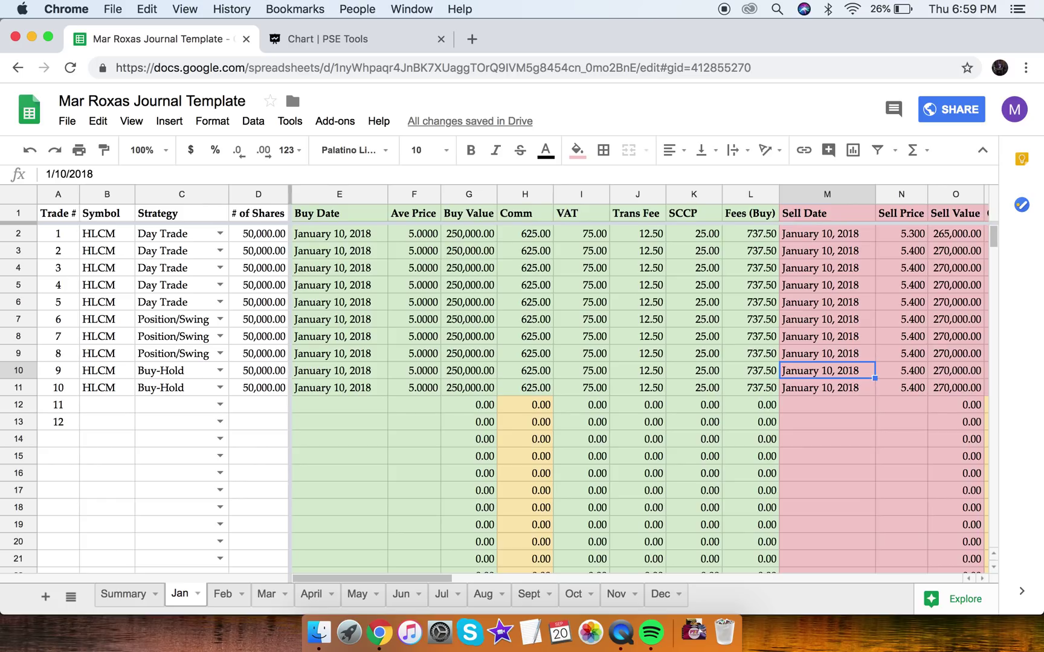
key(Right)
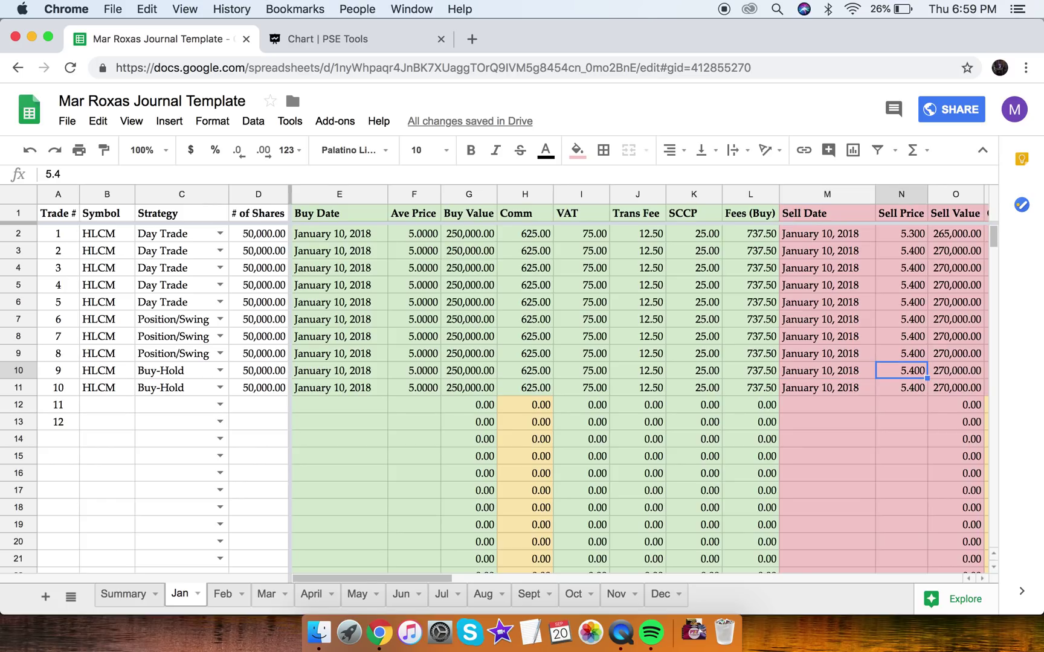
text(5)
key(Return)
text(5)
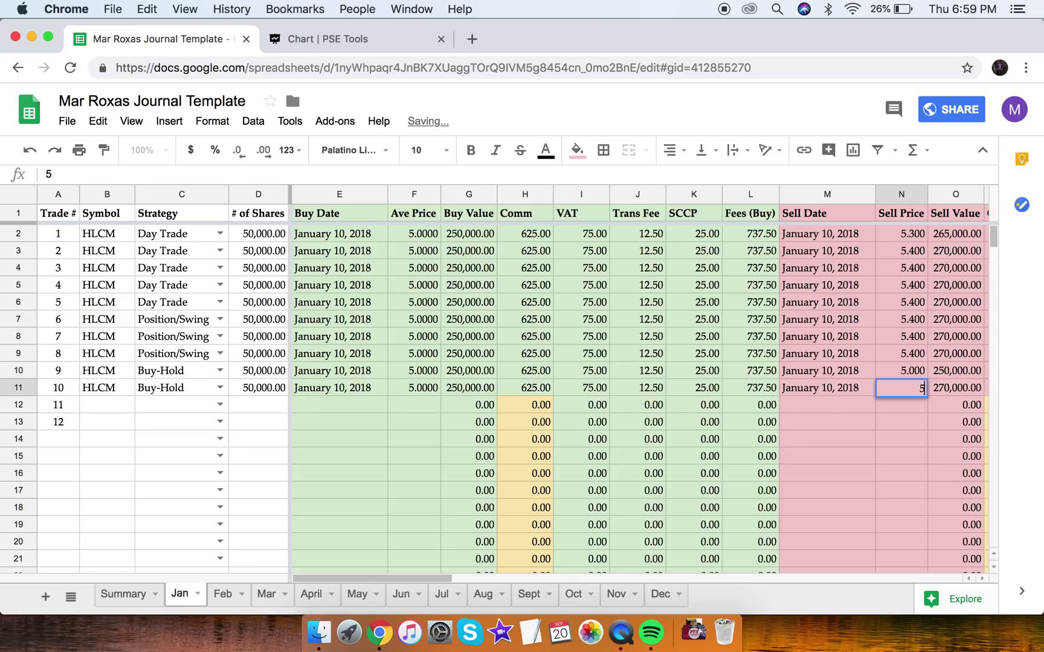
key(Tab)
Step: Examine the net P/L of trades 9 and 10 in the Jan sheet
key(Right)
key(Right)
key(Right)
key(Right)
key(Right)
key(Right)
key(Right)
key(Right)
key(Right)
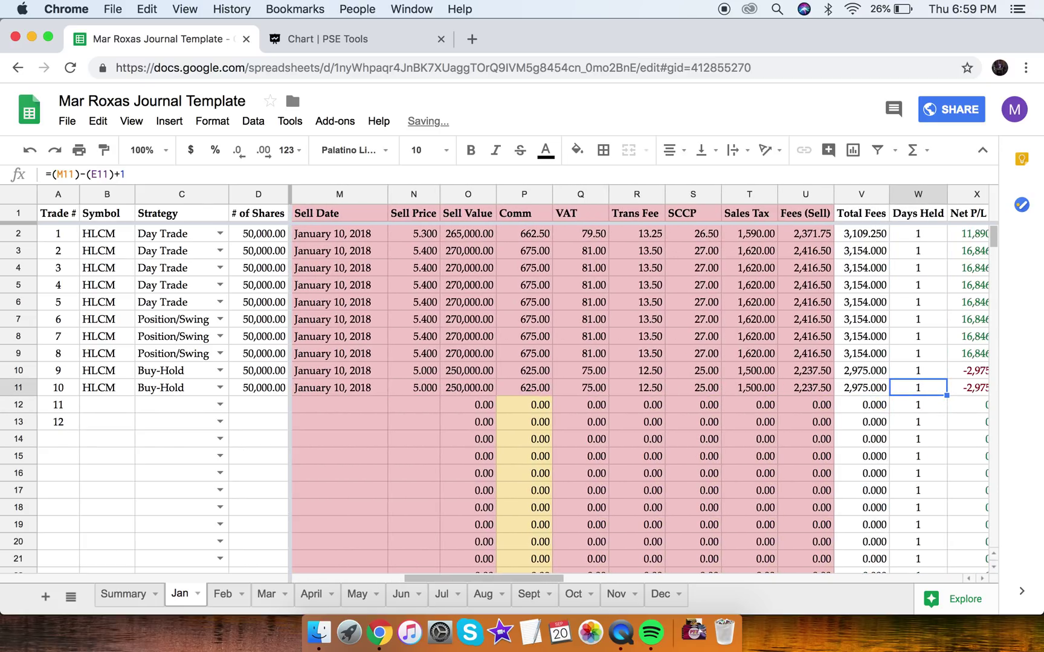
key(Up)
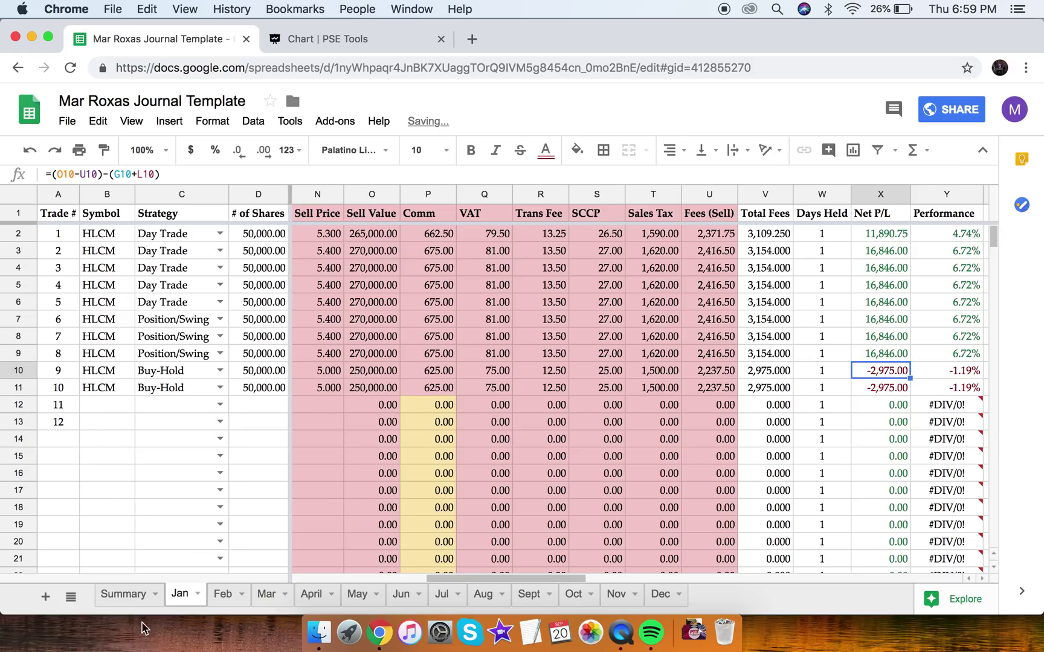
Step: Review the Buy-Hold row's number of trades, usage, wins, losses and batting average in the Summary sheet
click(121, 595)
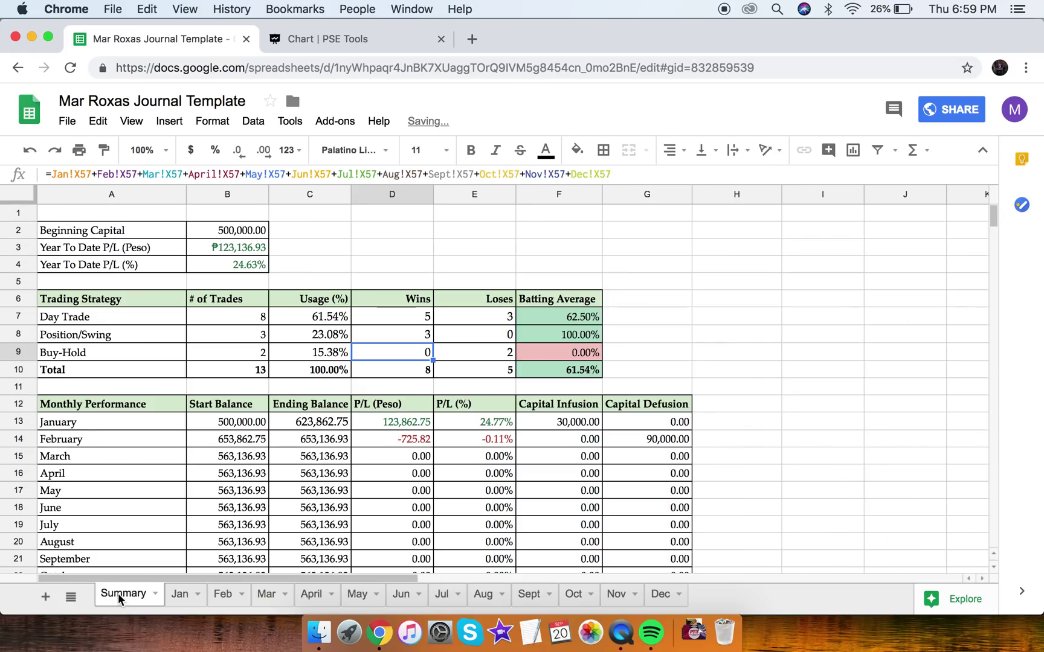
click(98, 357)
key(Right)
key(Right)
key(Right)
key(Right)
key(Right)
key(Left)
key(Left)
key(Right)
key(Right)
key(Left)
key(Left)
key(Right)
key(Right)
key(Right)
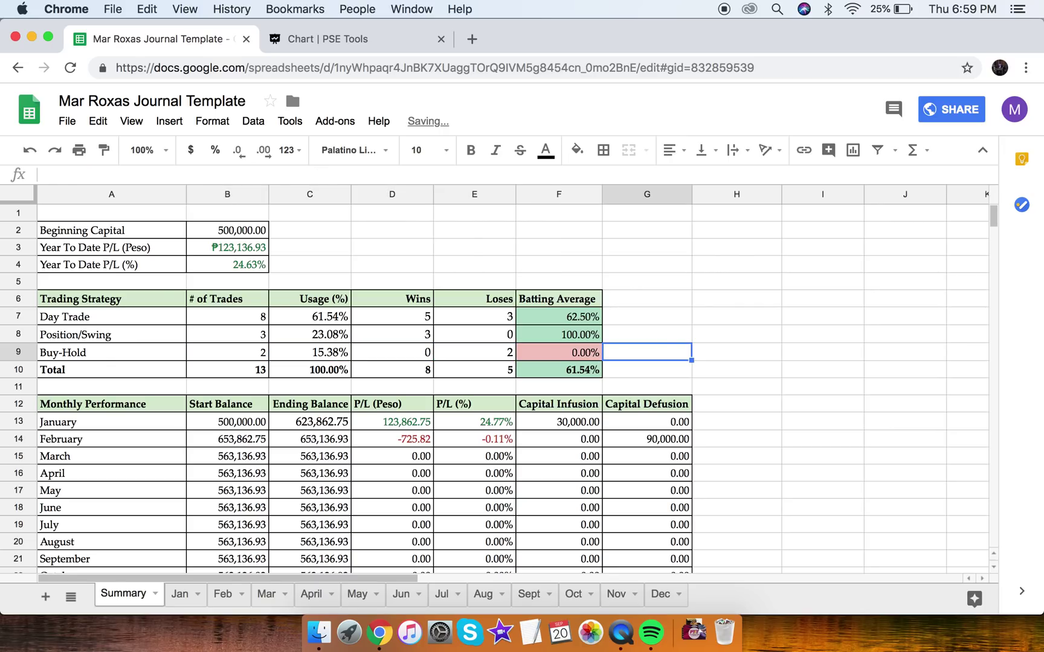
key(Left)
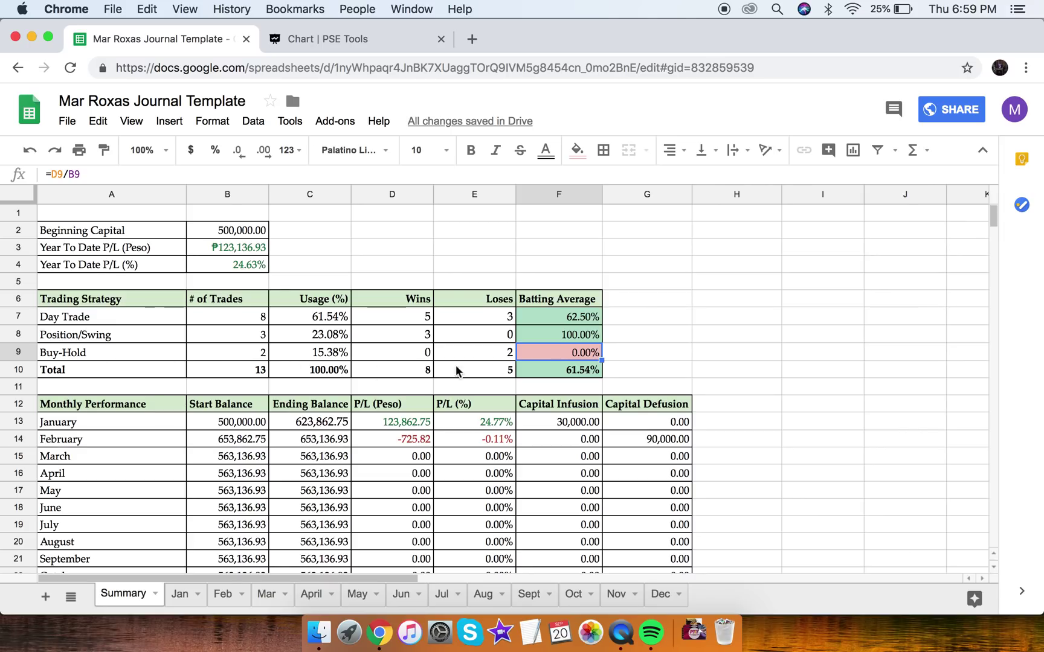
click(627, 359)
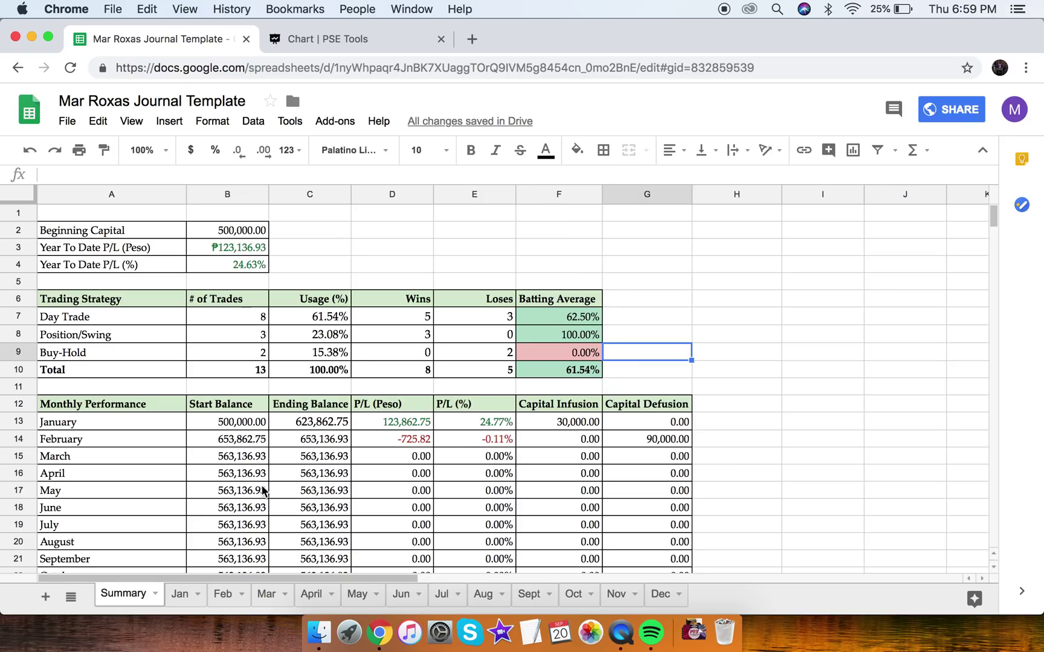
Step: Compare trade 1's net P/L in the Jan sheet with the profit/loss calculator on the PSE Tools chart page
click(181, 598)
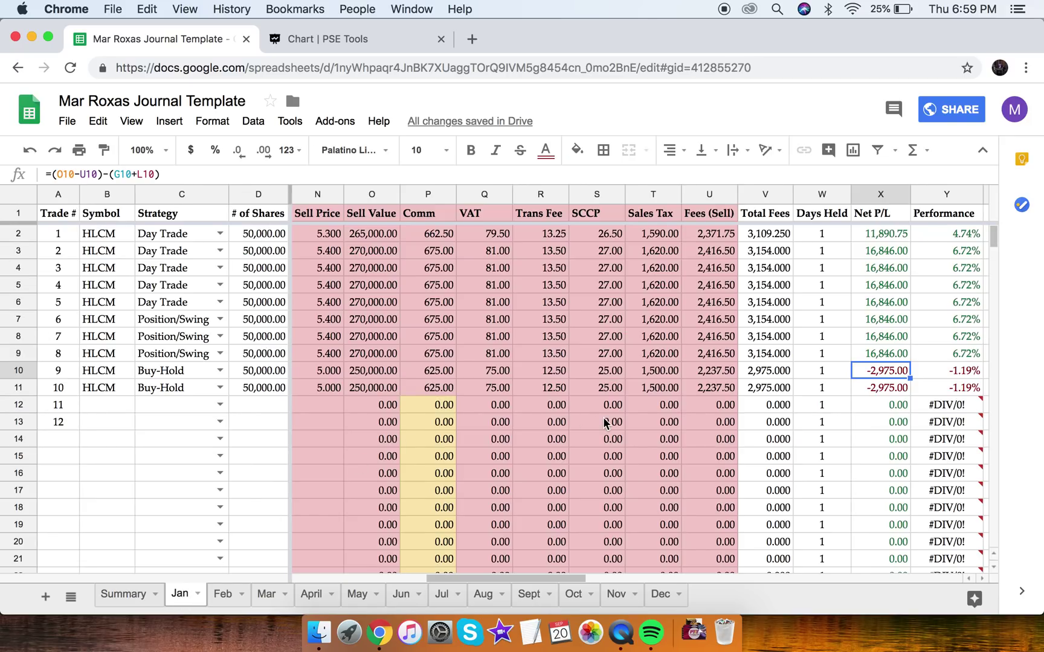
key(Right)
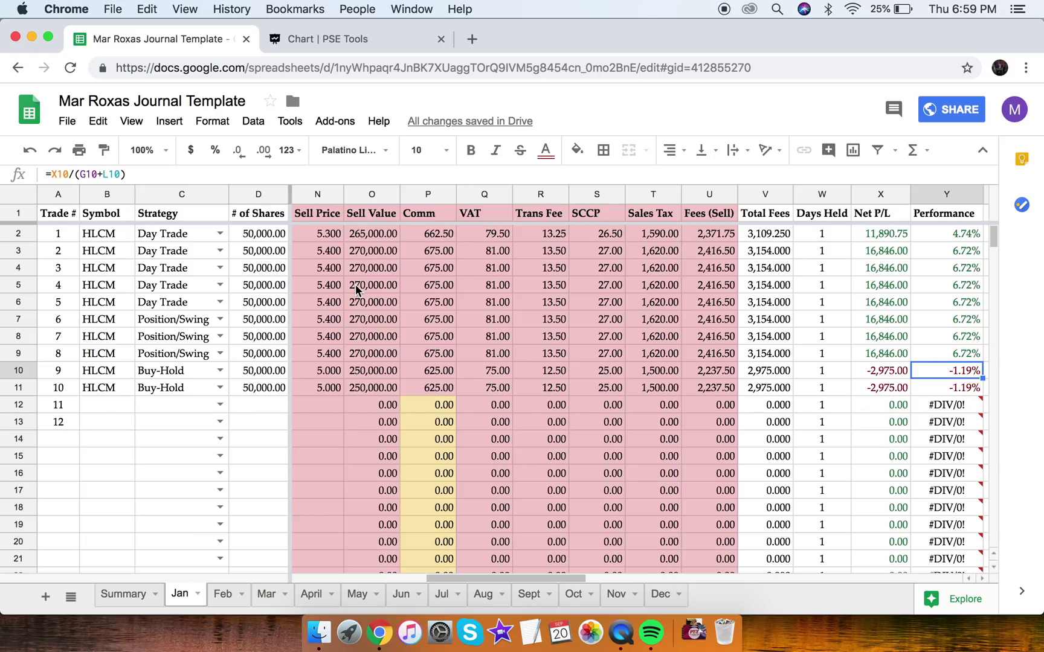
scroll(356, 290, right, 5)
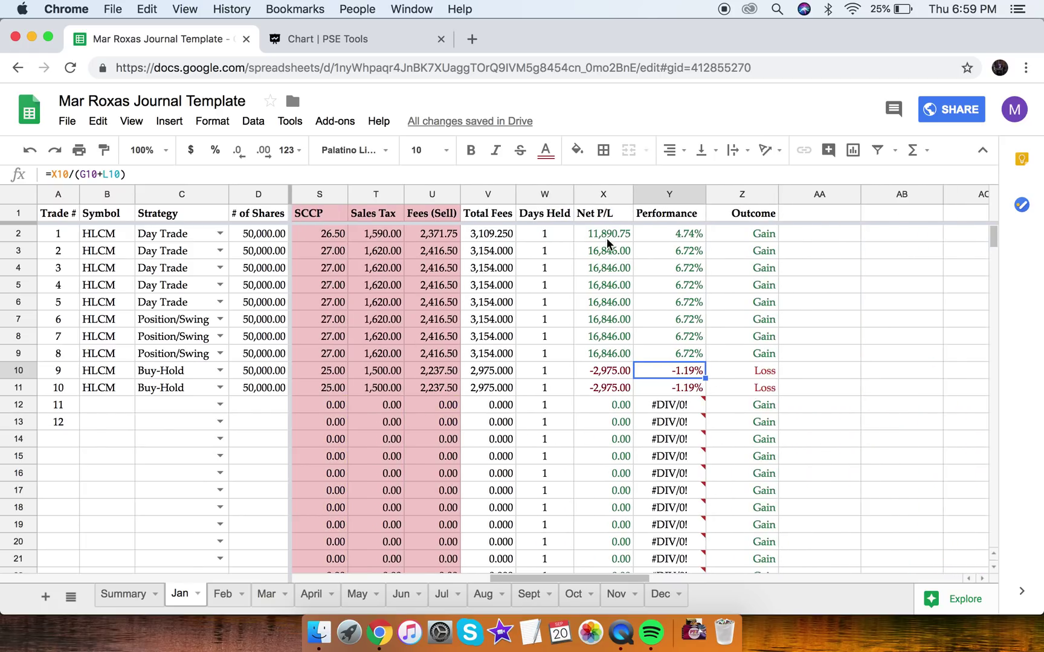
click(605, 238)
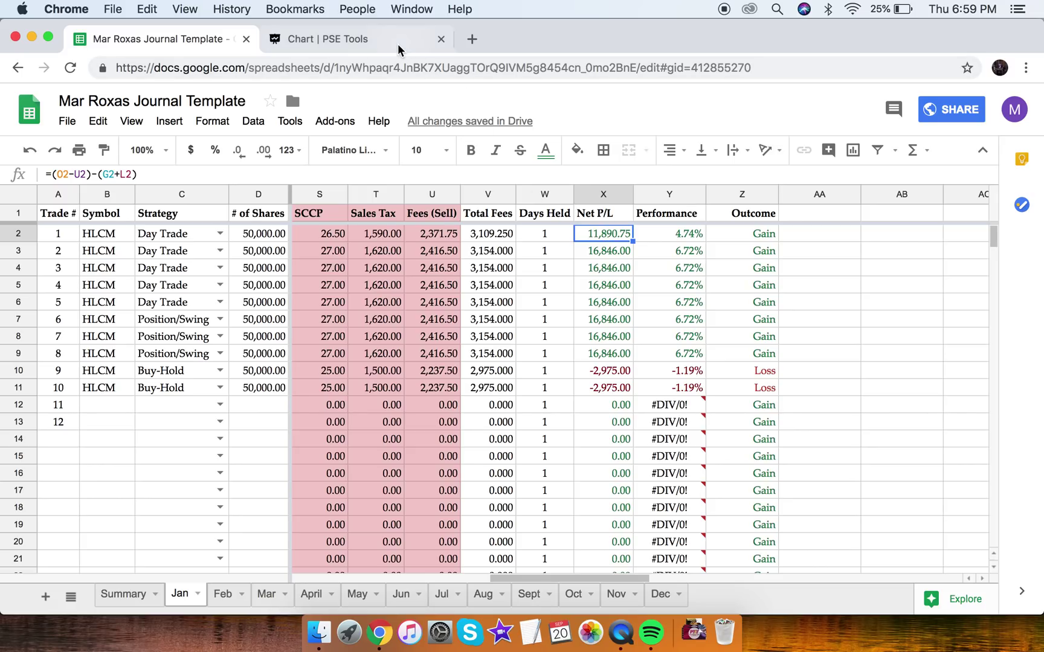
click(362, 38)
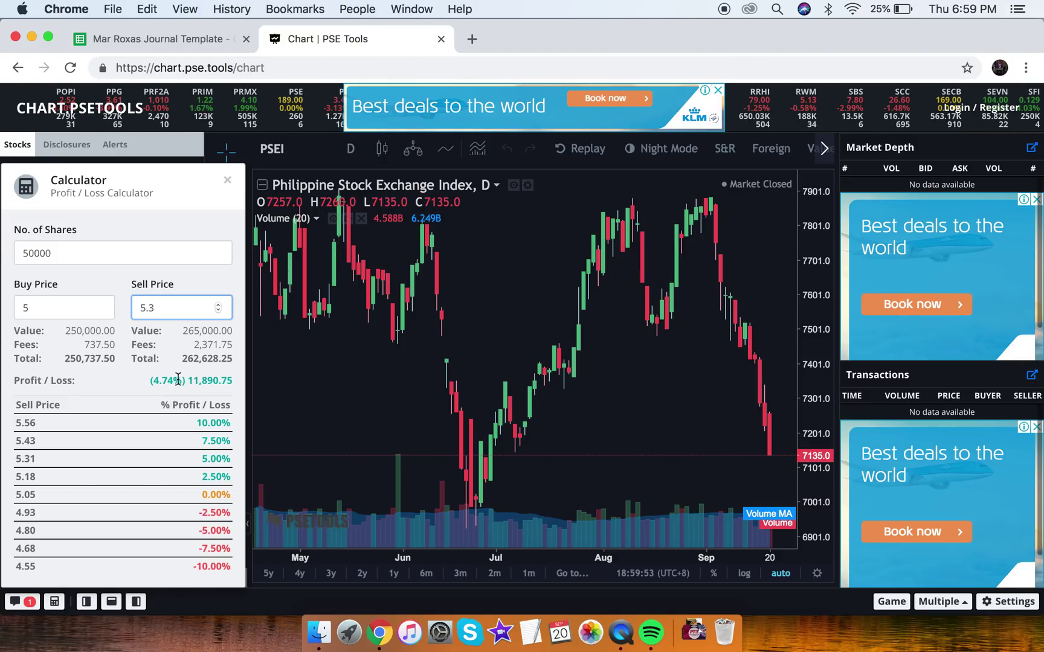
click(208, 40)
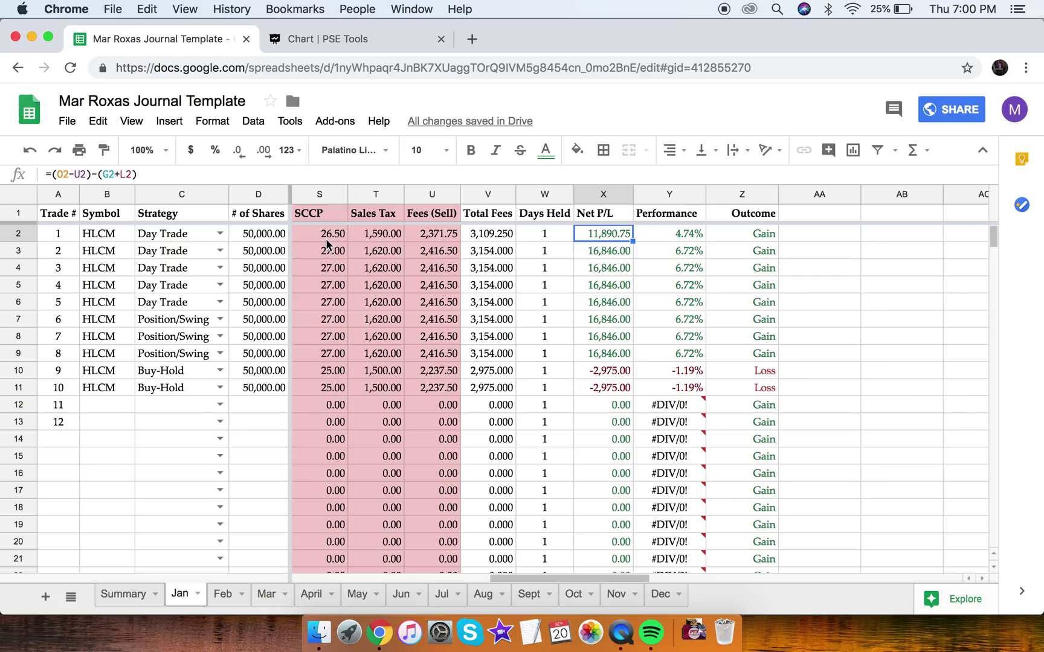
Step: Read along trade 1's row in the Jan sheet from the sell price through the selling fees to the net P/L
scroll(427, 309, left, 4)
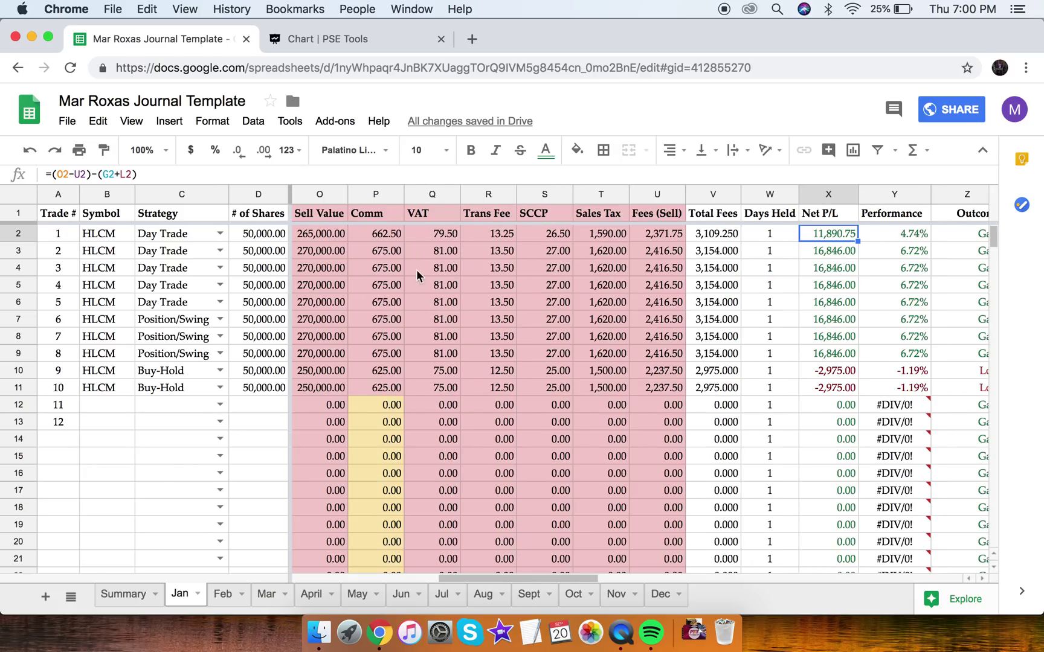
scroll(388, 264, left, 3)
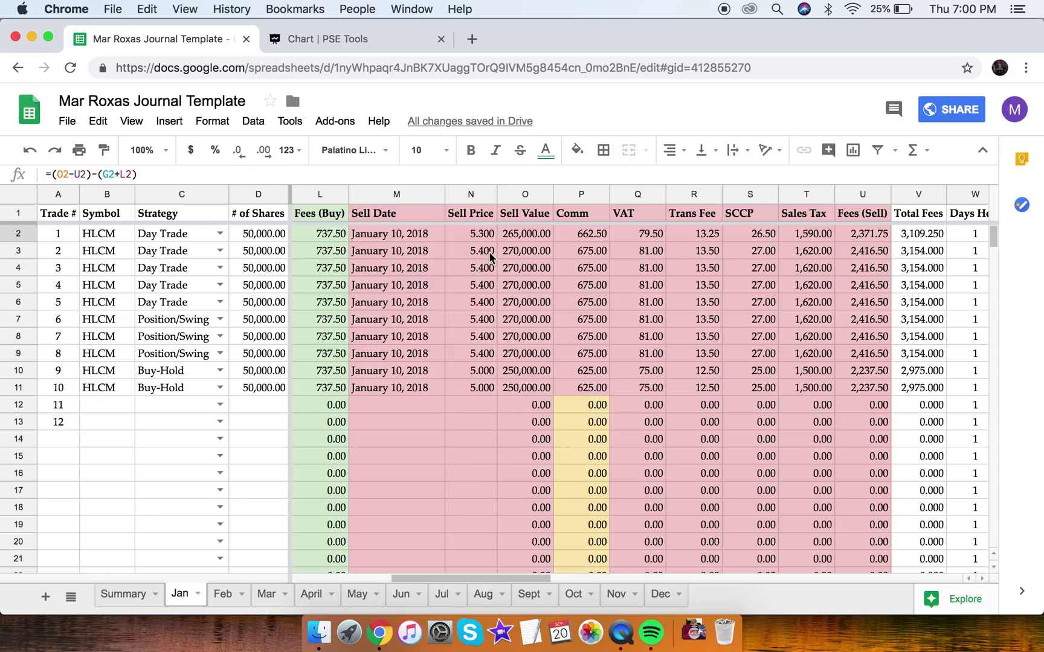
click(478, 236)
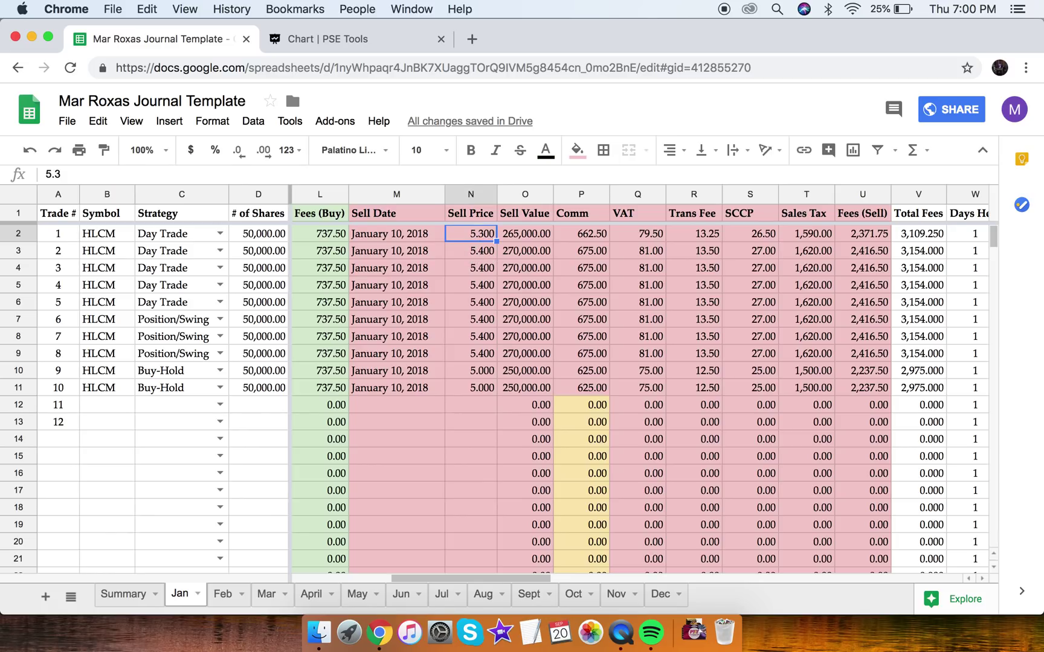
key(Right)
key(Right)
key(Right)
key(Right)
key(Right)
key(Right)
key(Right)
key(Right)
key(Right)
key(Right)
key(Right)
key(Right)
key(Left)
key(Left)
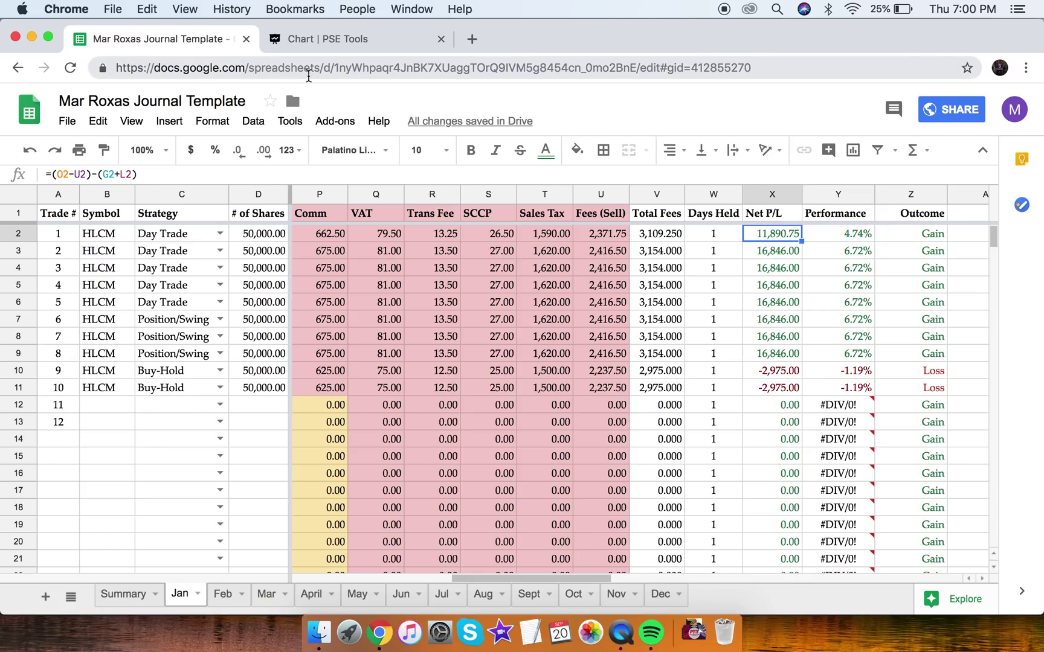
Step: Check the Profit / Loss percentage and amount in the PSE Tools calculator
click(325, 38)
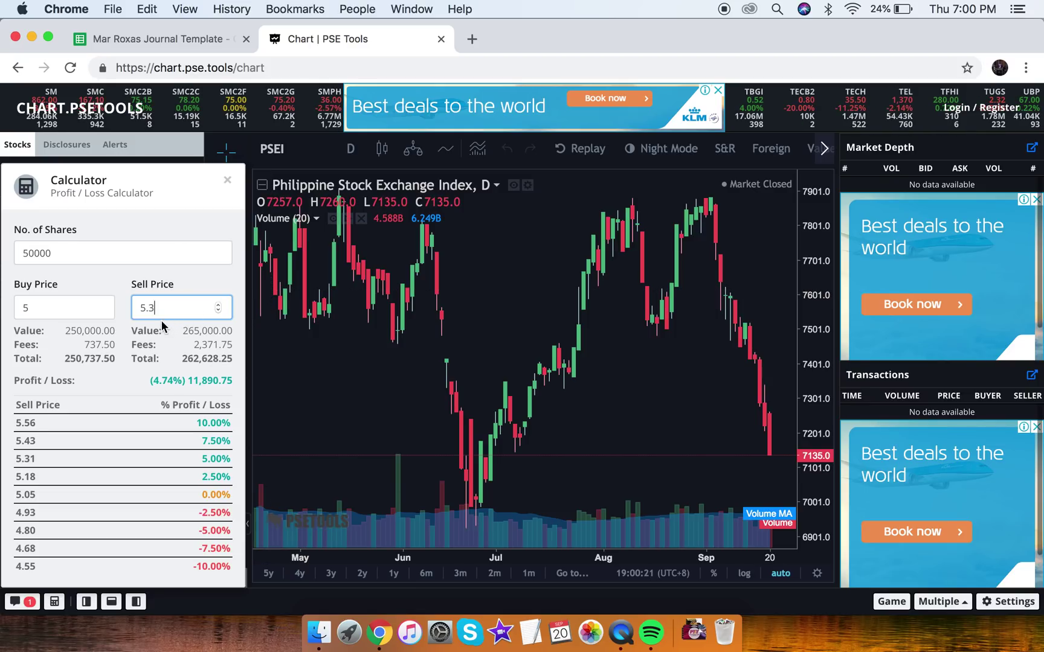
drag(146, 385, 232, 392)
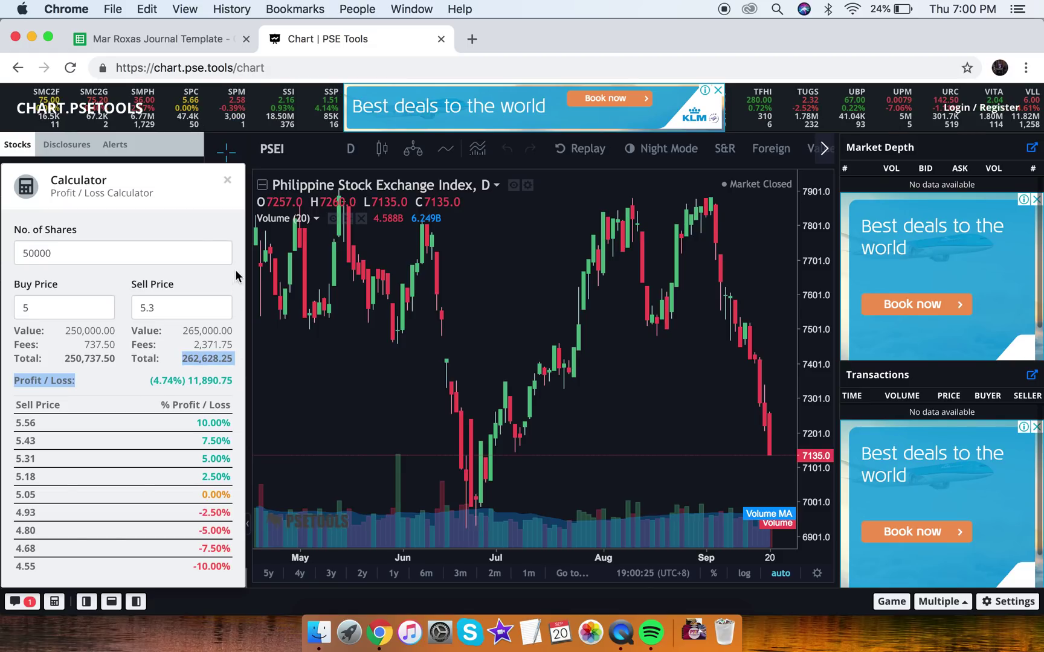
click(148, 385)
drag(150, 378, 228, 386)
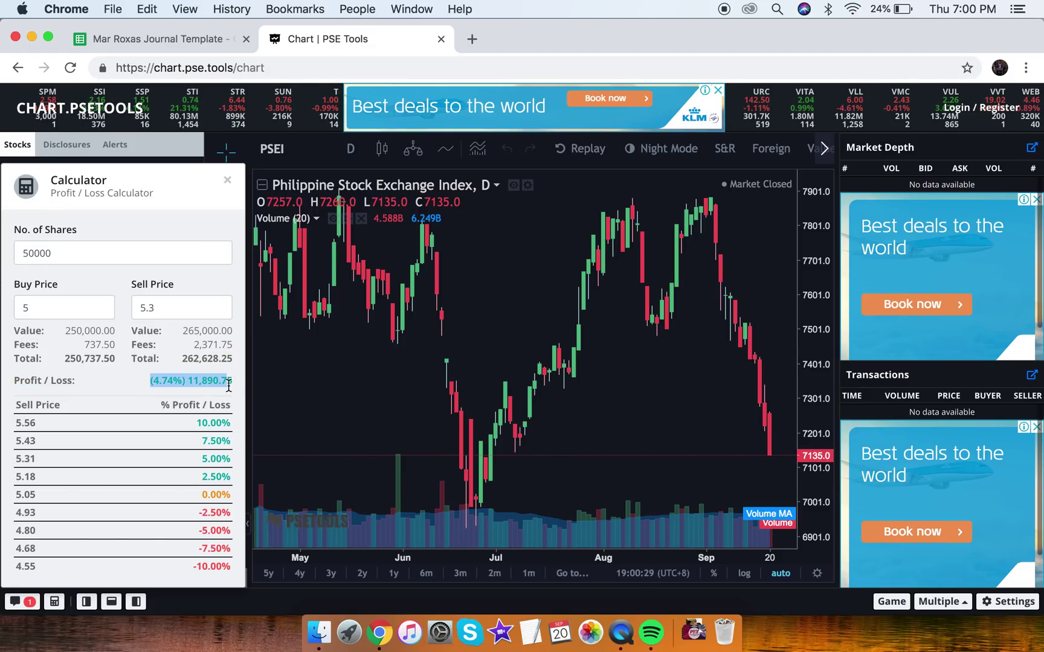
click(201, 235)
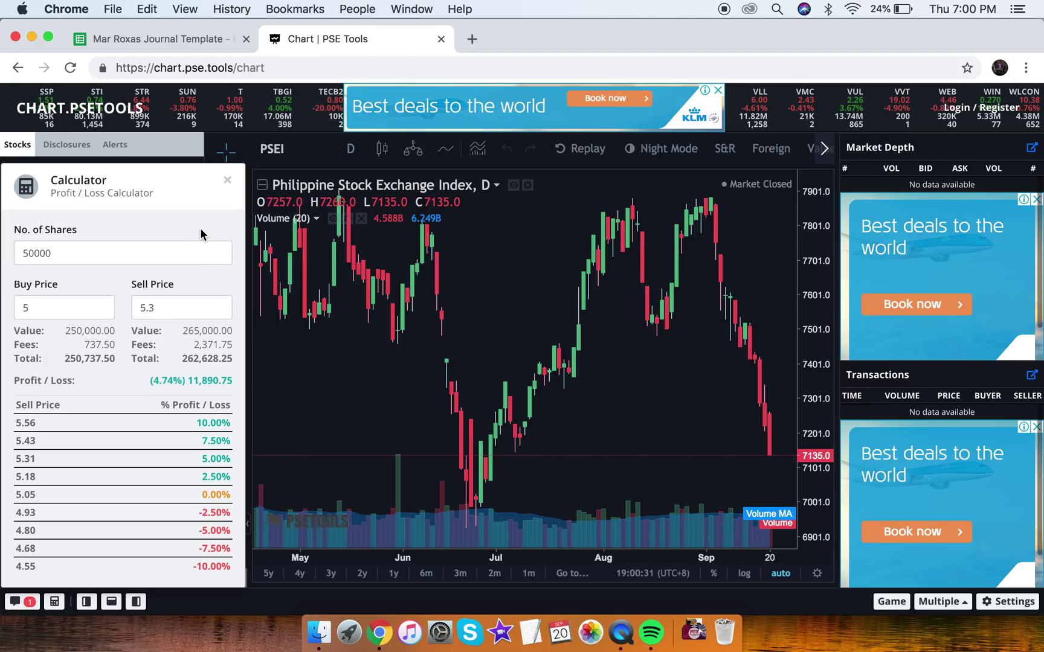
Step: Switch to the journal spreadsheet and copy trade 10's entry in the Jan sheet, from Symbol through Performance, into trade 11's row
click(167, 38)
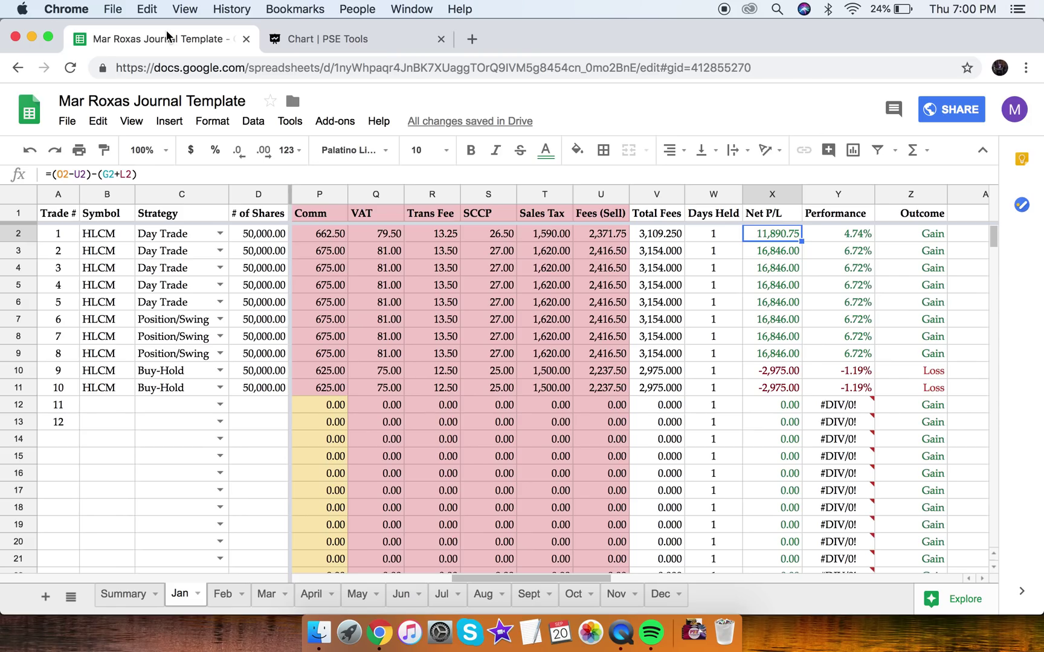
click(181, 402)
key(Left)
key(Up)
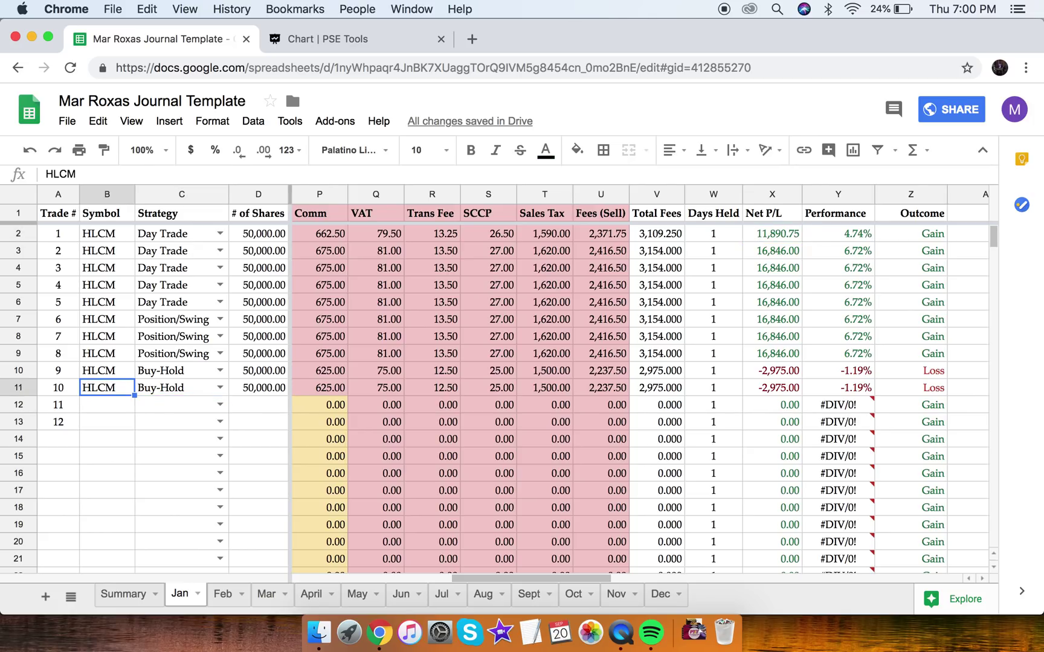
key(shift+Right)
key(shift+Right)
key(shift+Right)
key(shift+Right)
key(shift+Right)
key(shift+Right)
key(shift+Right)
key(shift+Right)
key(shift+Right)
key(shift+Right)
key(shift+Right)
key(shift+Right)
key(shift+Right)
key(shift+Right)
key(shift+Right)
key(shift+Right)
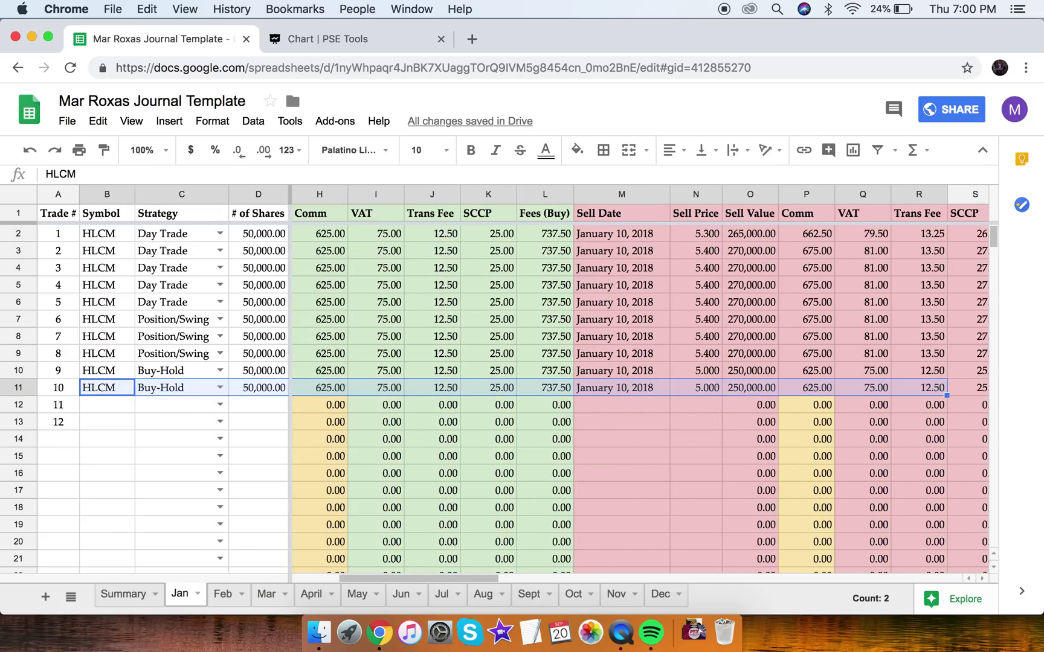
key(shift+Right)
key(shift+Right)
key(shift+Right)
key(shift+Right)
key(shift+Right)
key(shift+Right)
key(shift+Right)
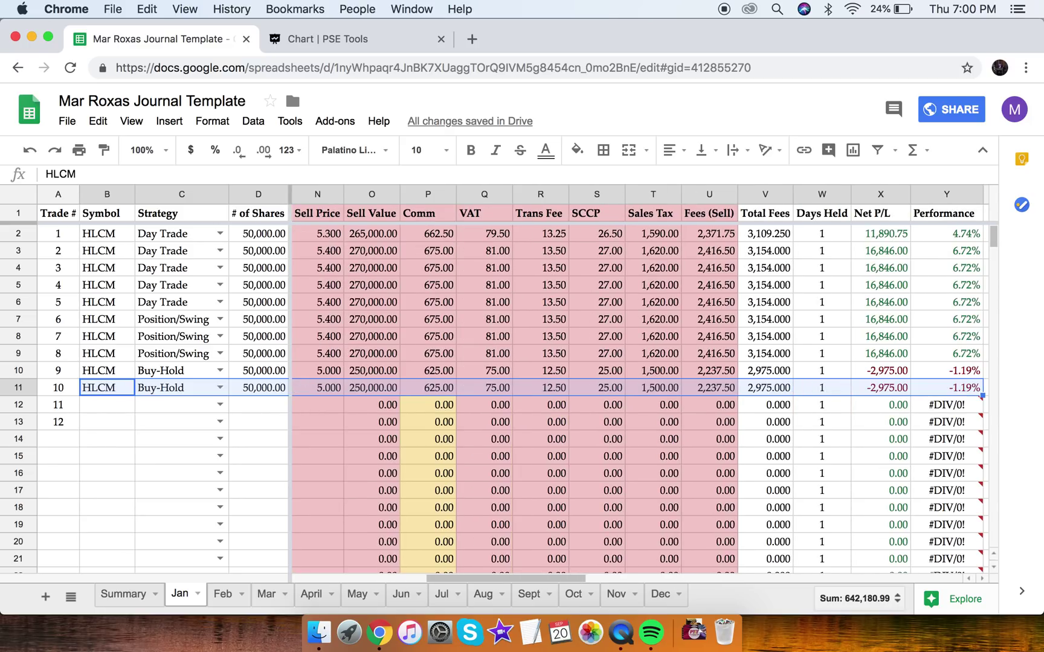
key(Down)
key(super+v)
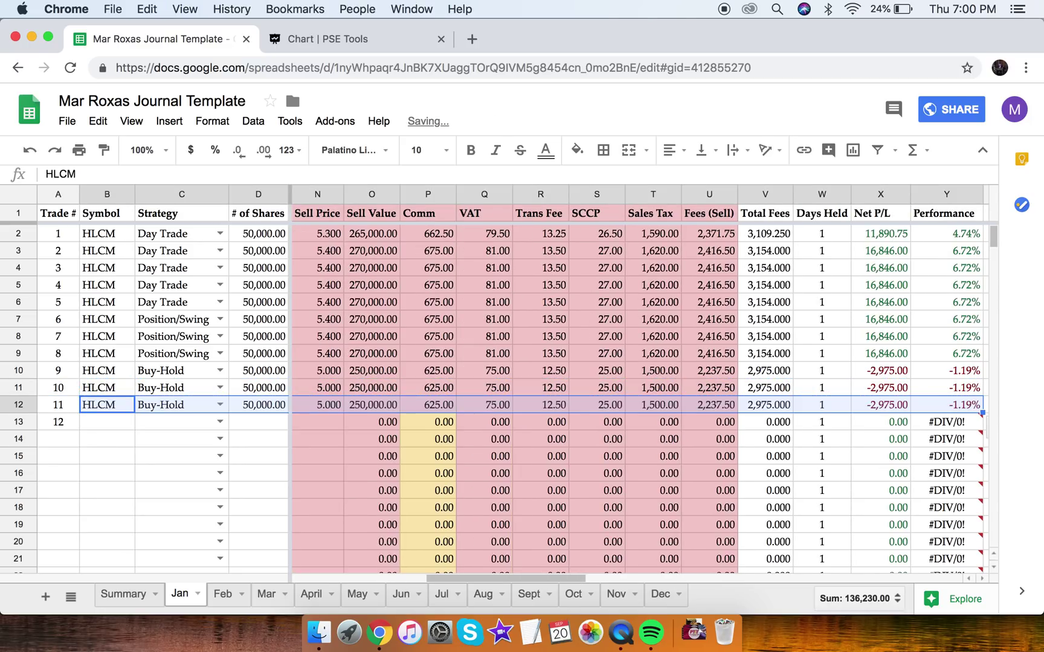
Step: Set trade 11's number of shares to 1,000
key(Right)
key(Right)
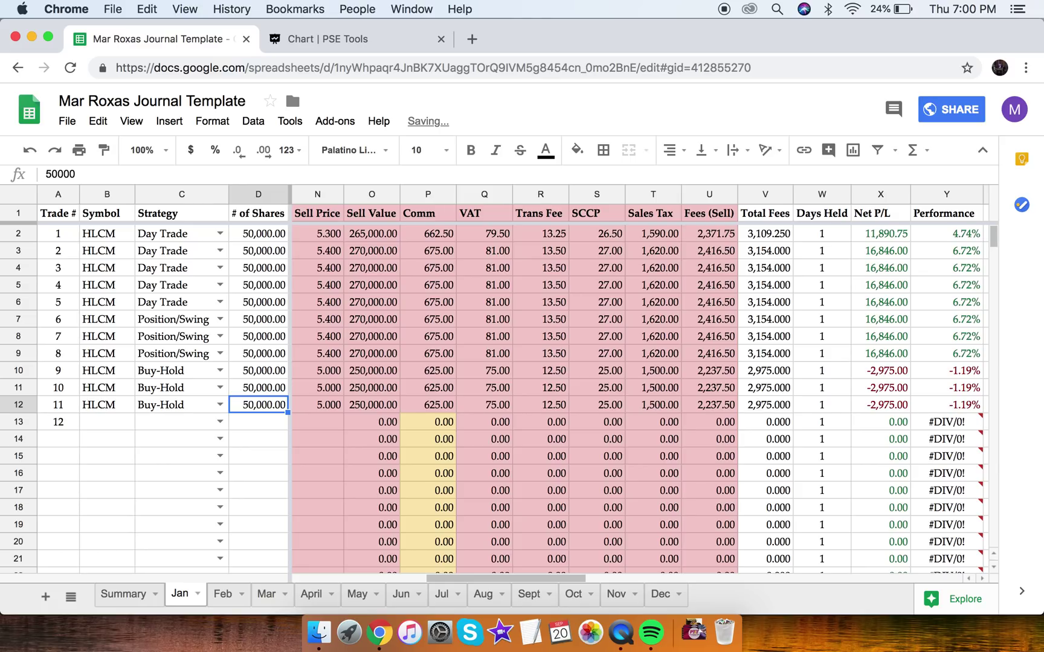
text(1,00)
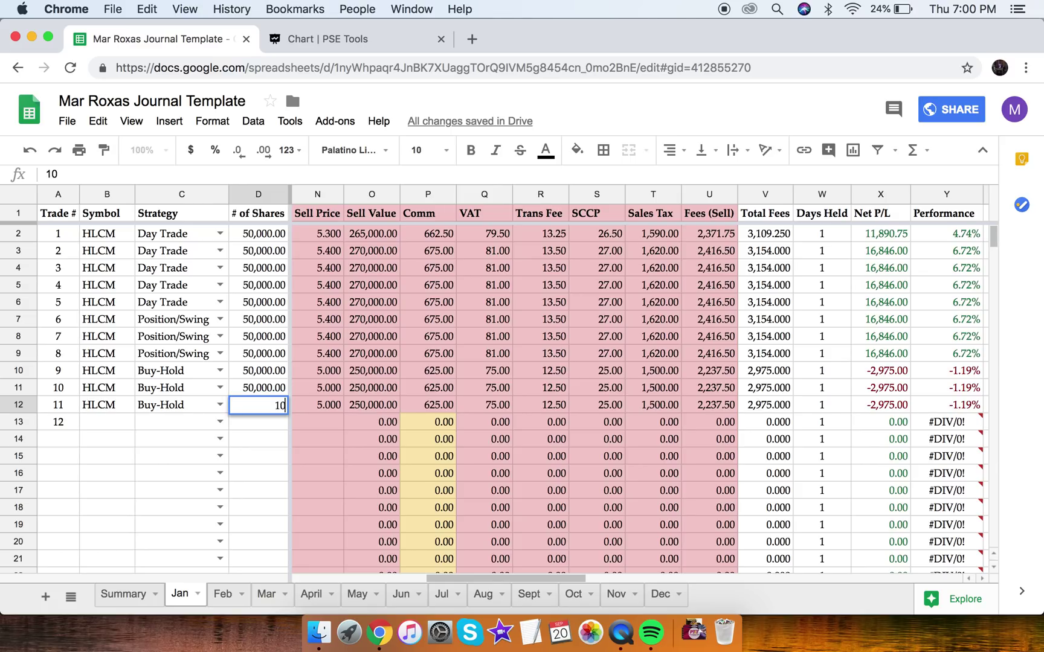
text(00)
key(Return)
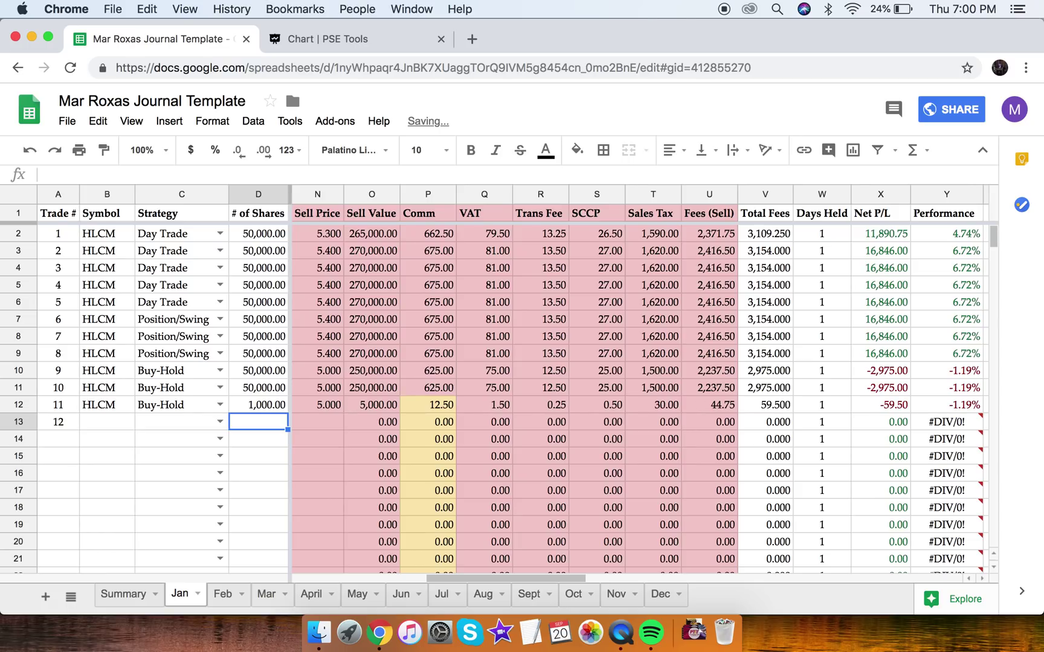
Step: Set trade 11's sell price to 5.3
key(Left)
key(Up)
key(Right)
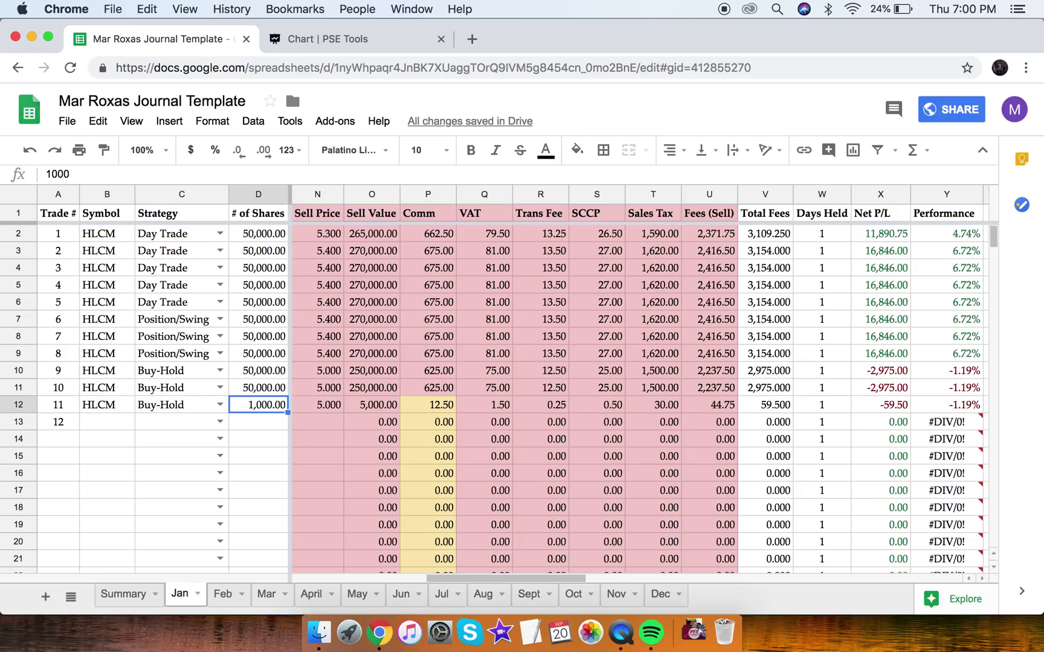
key(Right)
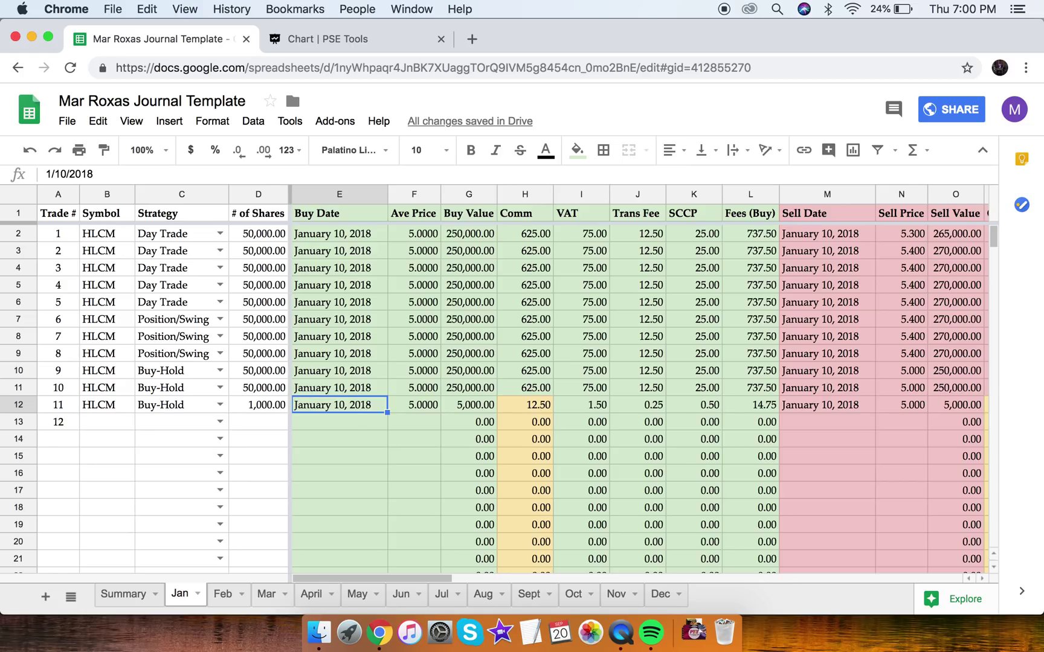
key(Right)
key(Right)
key(Right)
key(Right)
key(Right)
key(Right)
key(Right)
key(Right)
key(Right)
key(Right)
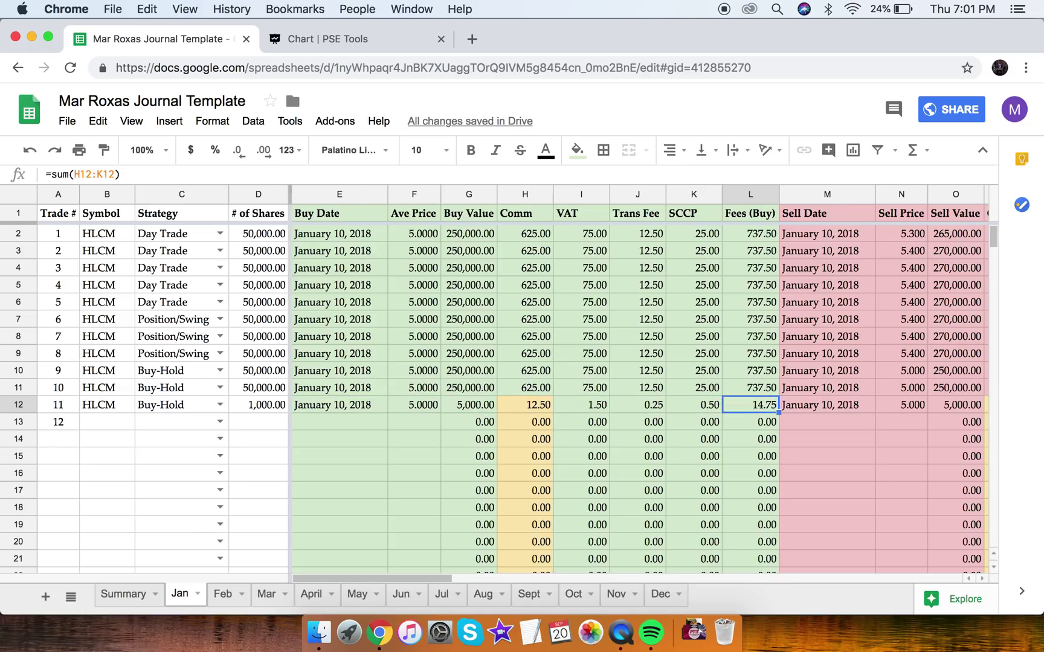
key(Left)
key(Right)
key(Left)
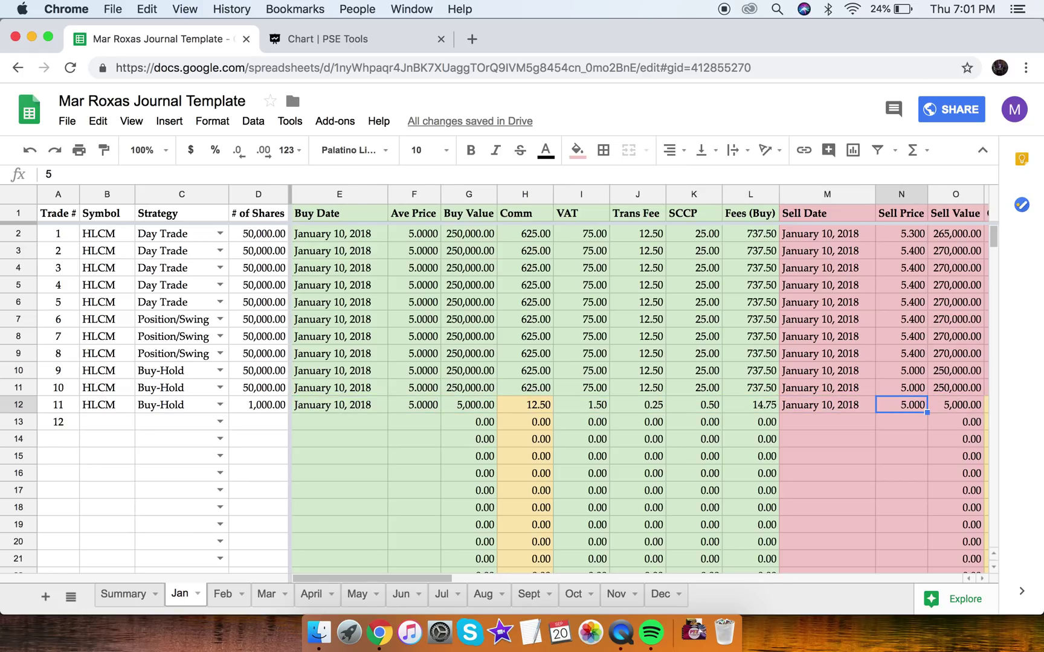
text(5.3)
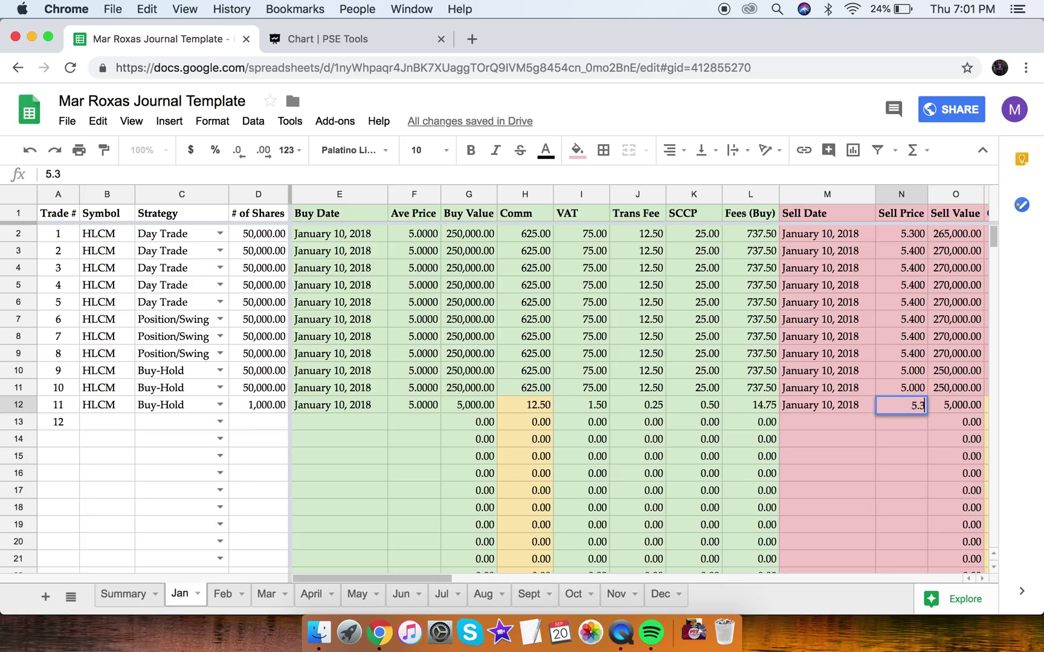
key(Tab)
key(Left)
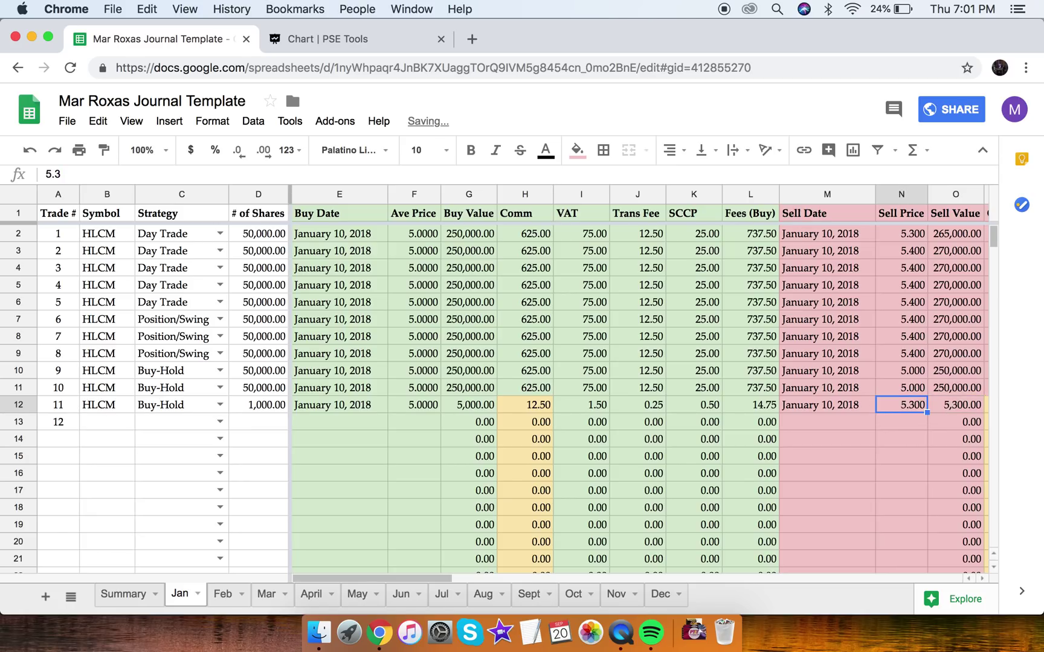
Step: Read along trade 11's row from the sell price through the selling fees to the net P/L
key(Right)
key(Right)
key(Right)
key(Right)
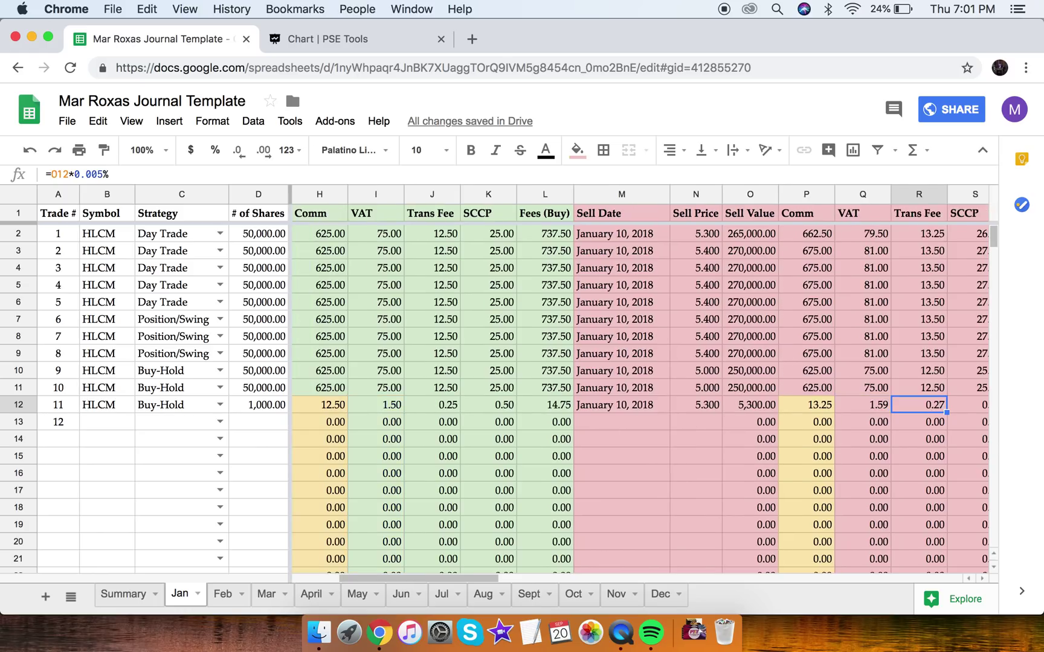
key(Right)
key(Right)
key(Right)
key(Right)
key(Right)
key(Right)
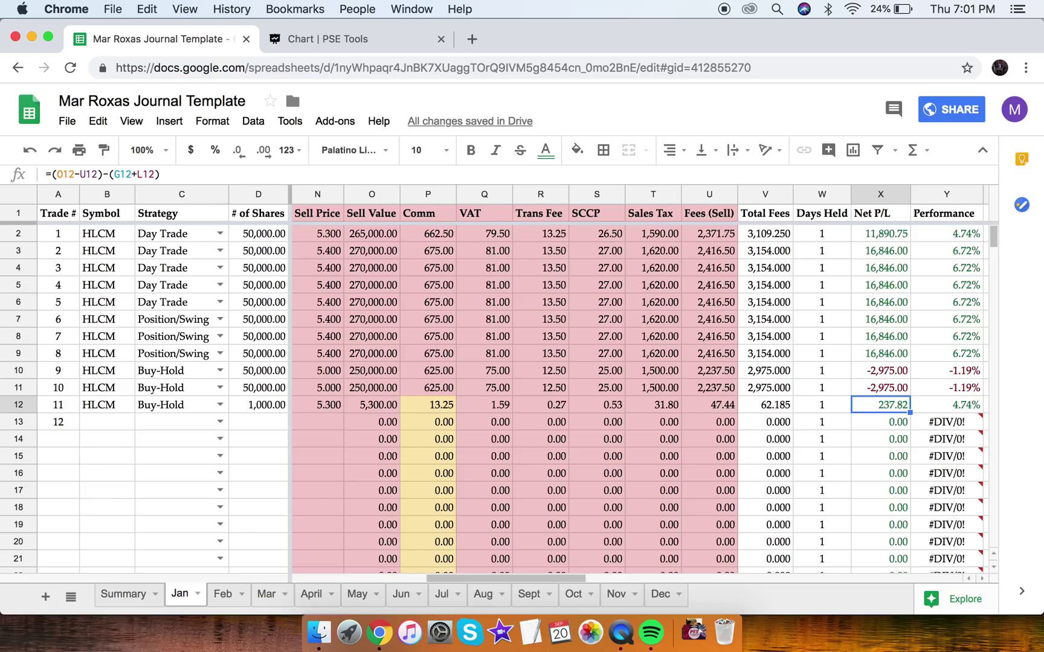
Step: In the PSE Tools profit/loss calculator, set the number of shares to 1000 and check the profit/loss
click(332, 48)
double_click(75, 250)
text(5000)
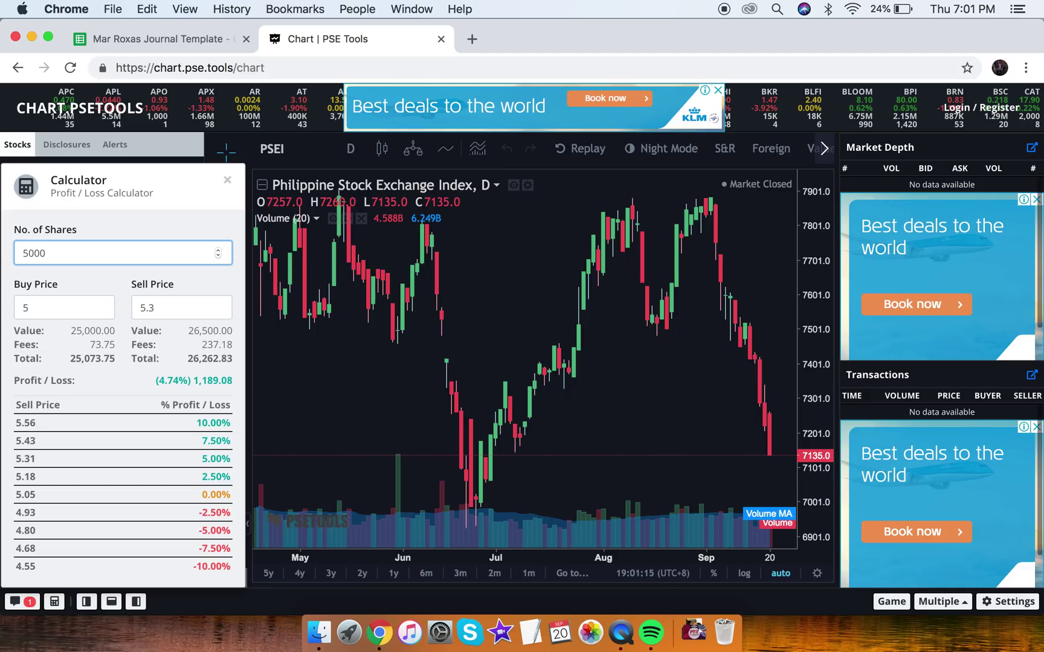
key(BackSpace)
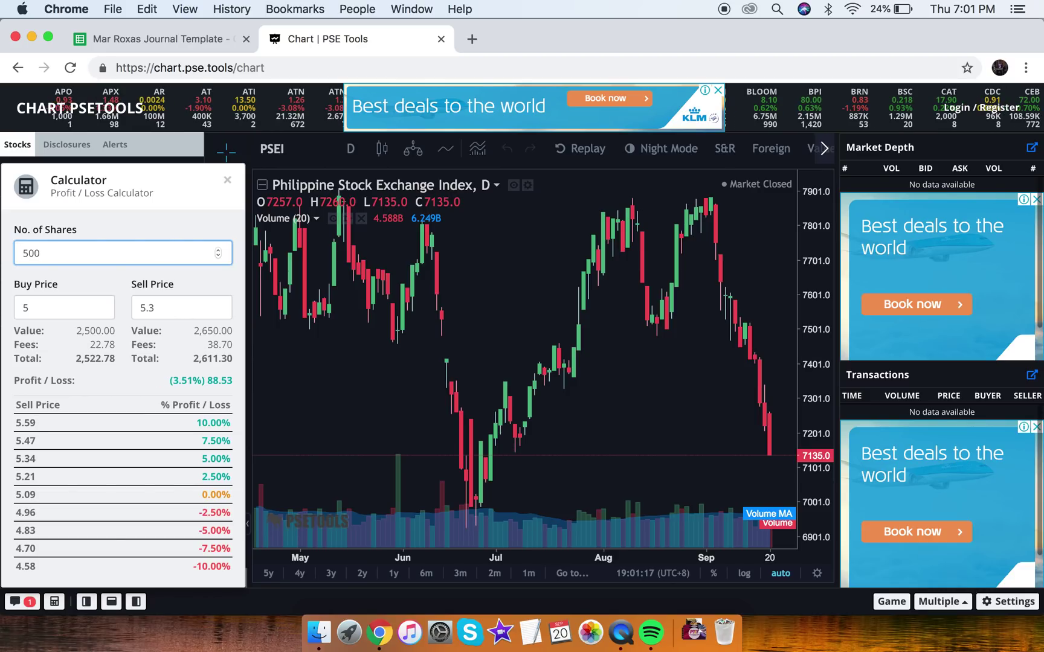
key(BackSpace)
key(BackSpace)
key(BackSpace)
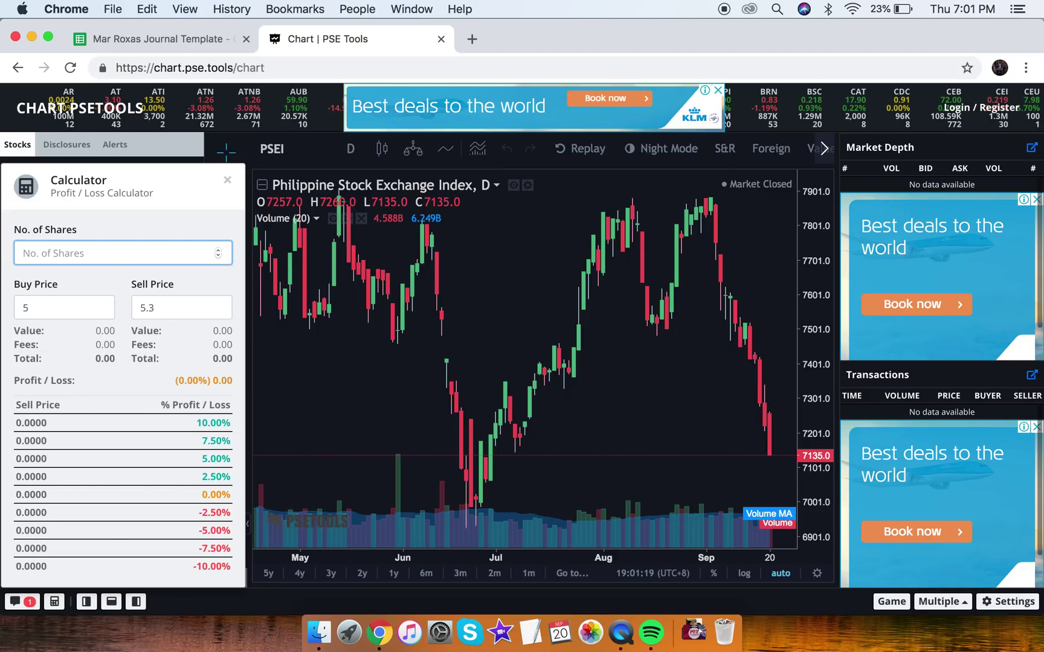
text(1000)
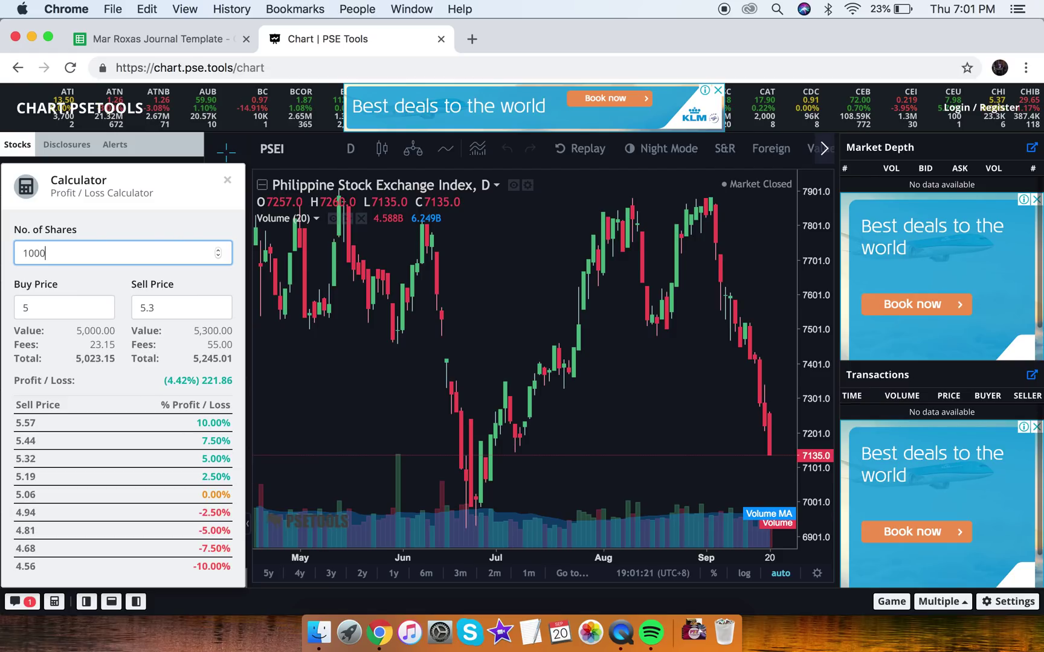
drag(203, 384, 230, 386)
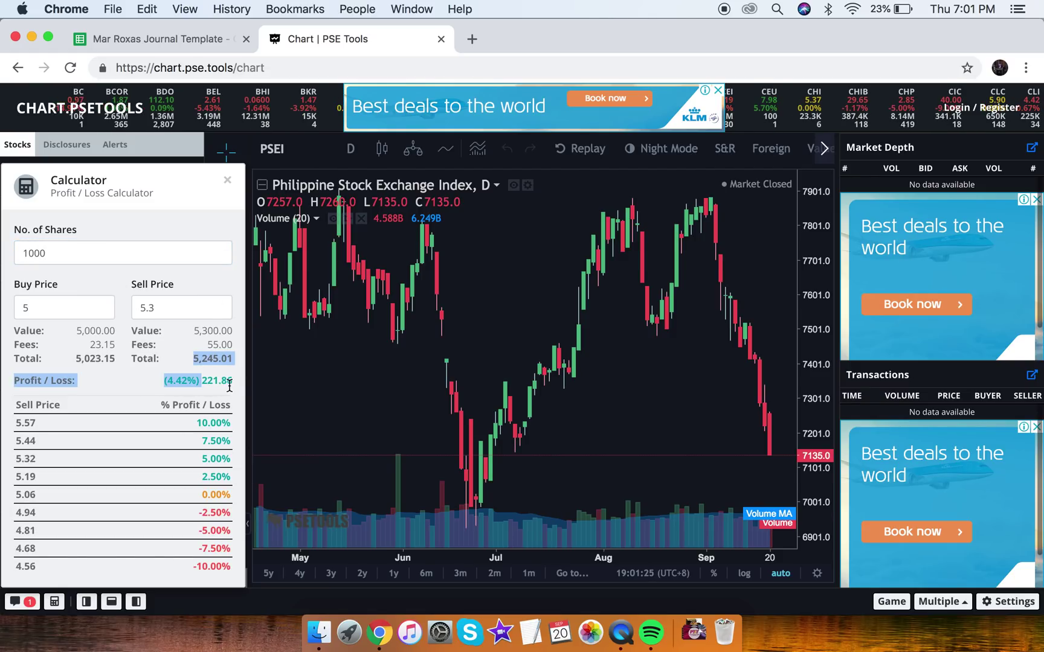
click(229, 387)
Step: Return to the Jan sheet and read back along trade 11's row from the net P/L to the buy commission
click(212, 45)
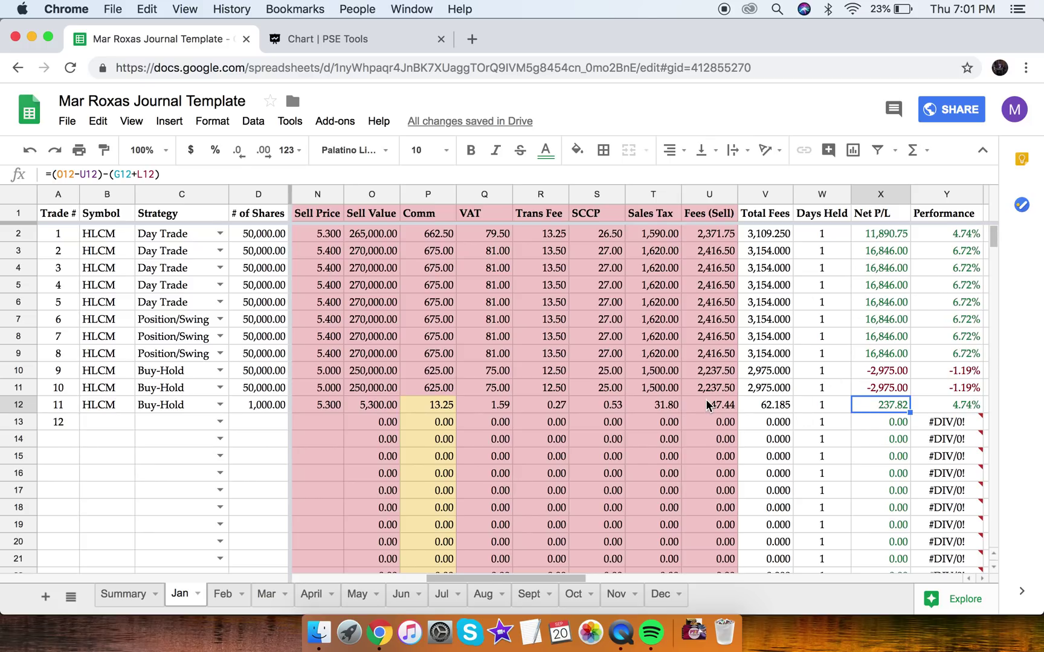
key(Left)
key(Left)
key(Left)
key(Left)
key(Left)
key(Left)
key(Left)
key(Left)
key(Left)
key(Left)
key(Left)
key(Left)
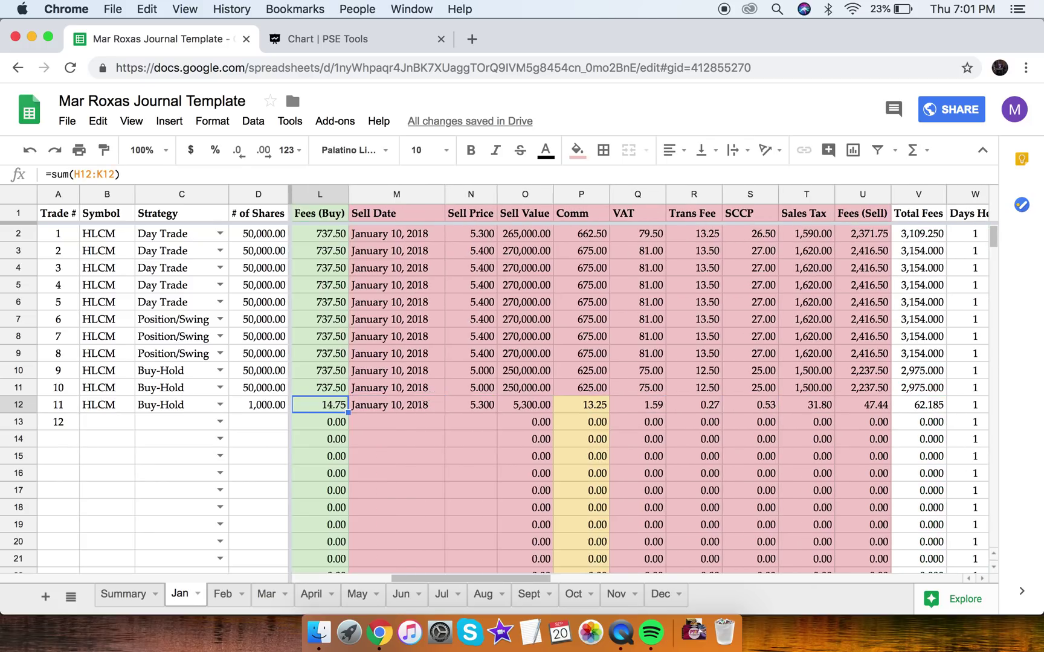
key(Left)
key(Left)
key(Left)
key(Left)
key(Left)
key(Left)
key(Left)
key(Left)
key(Left)
key(Left)
key(Left)
key(Right)
key(Right)
key(Right)
key(Right)
key(Right)
key(Right)
key(Right)
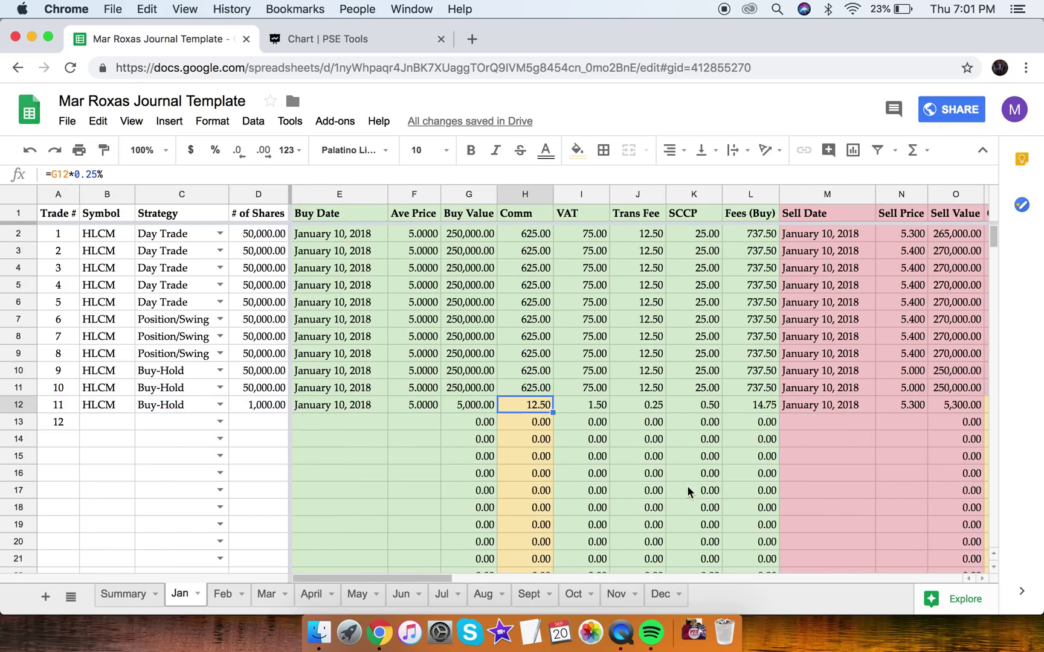
Step: Examine the buy-side and sell-side commission columns, including trade 11's highlighted commission cells
click(519, 195)
scroll(610, 302, right, 5)
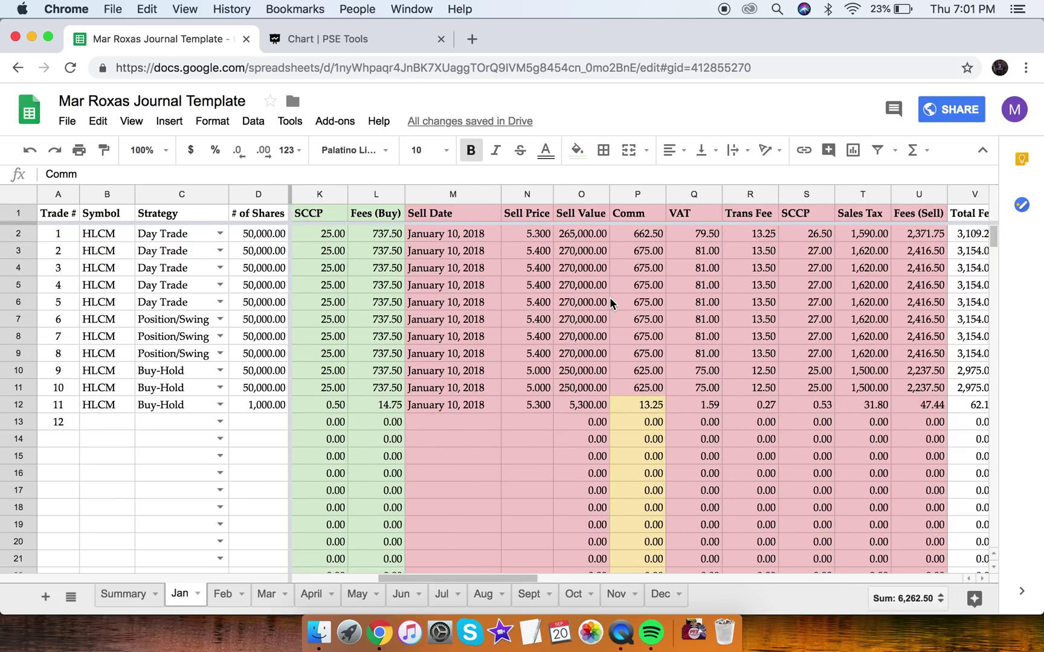
click(628, 195)
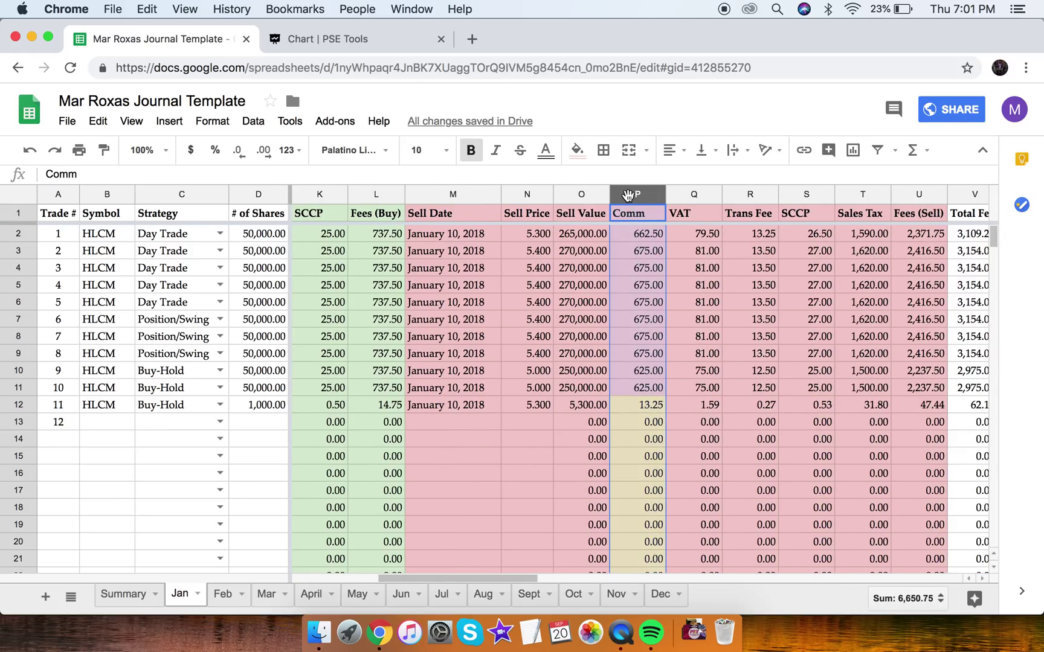
click(622, 404)
scroll(516, 306, left, 4)
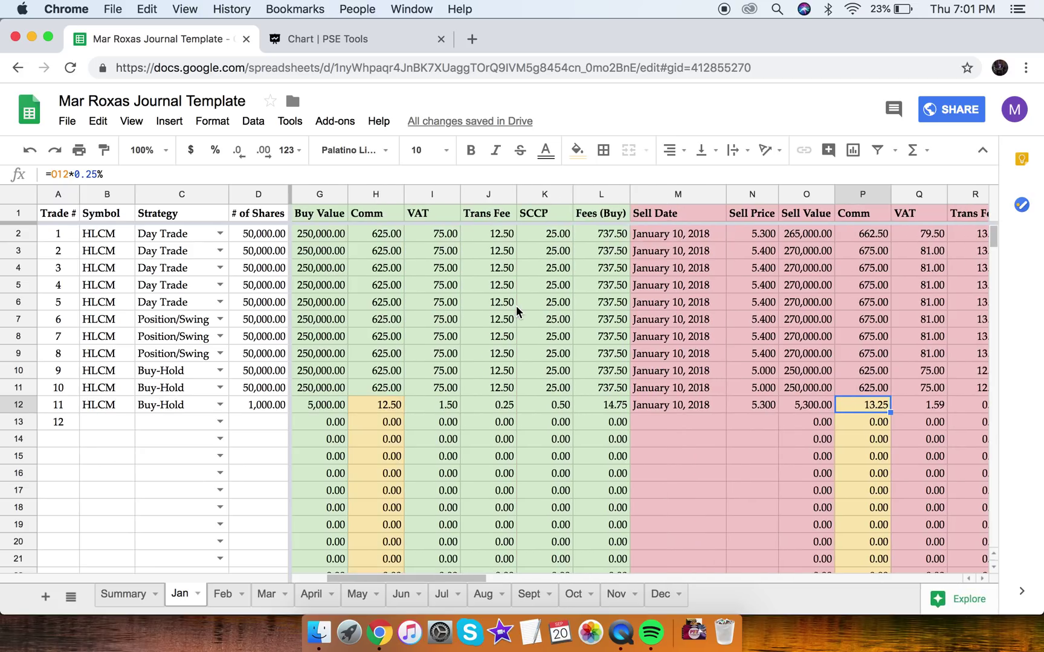
click(379, 196)
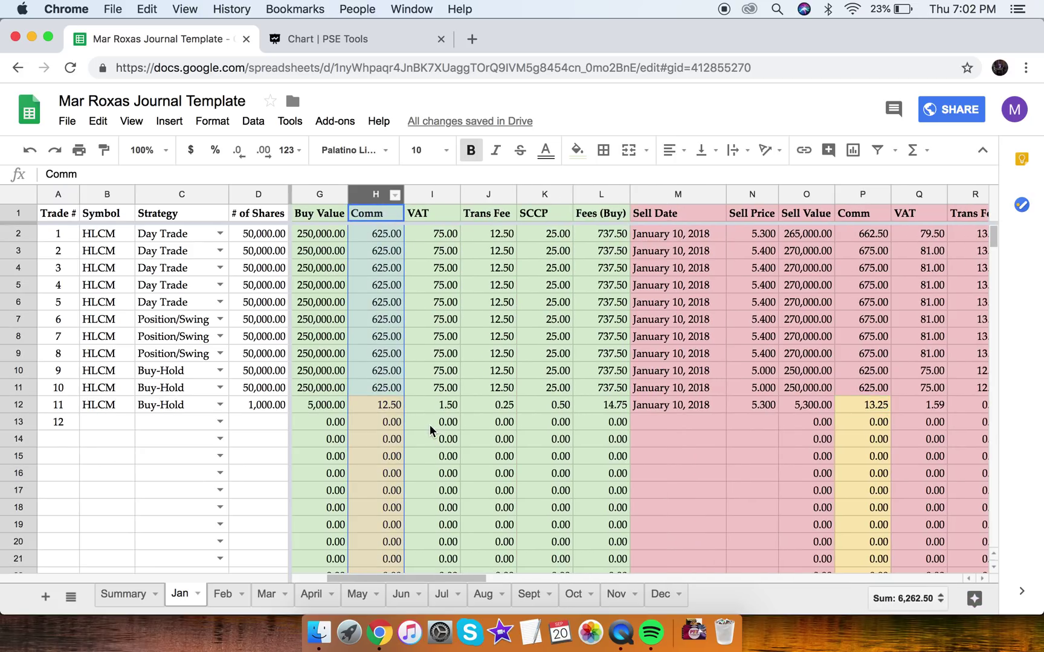
Step: Replace the formula in trade 11's buy commission cell with a fixed commission of 20
click(425, 406)
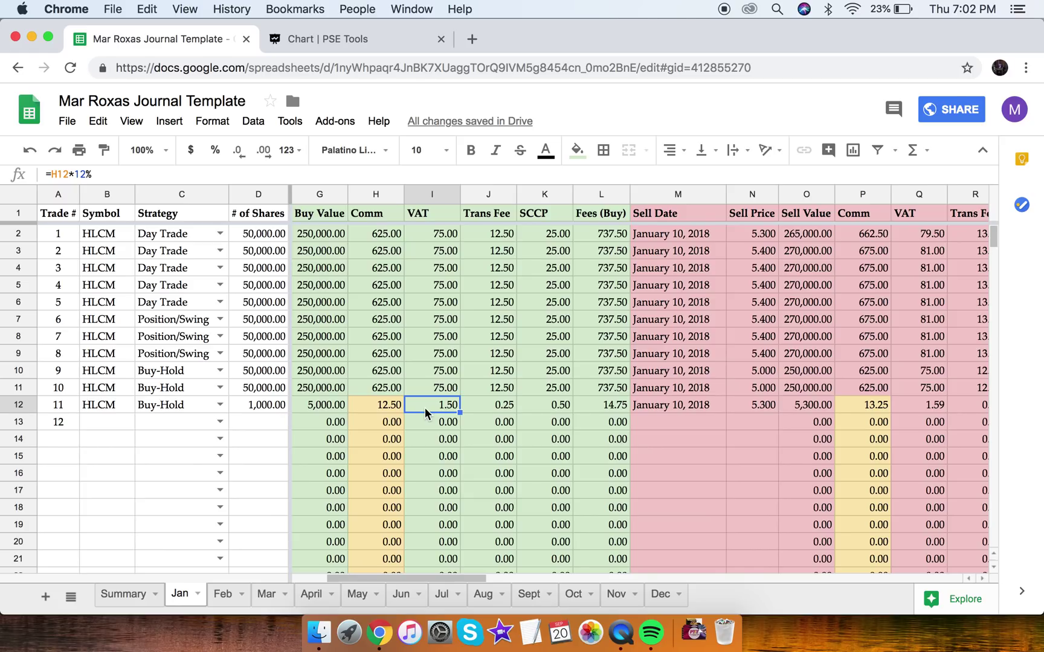
key(Left)
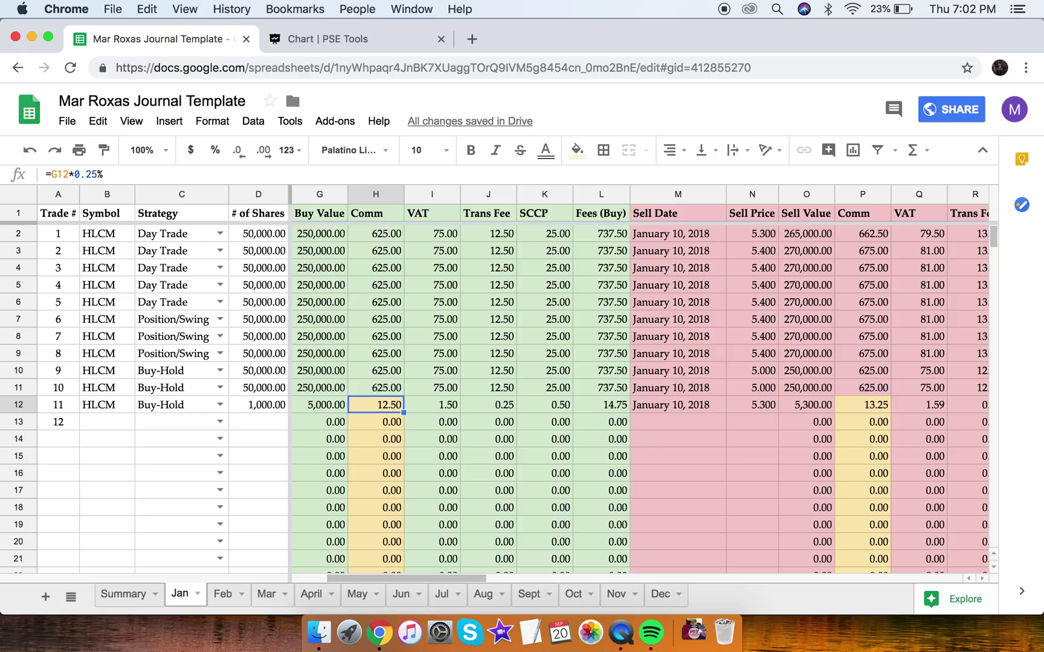
key(Left)
key(Right)
text(20)
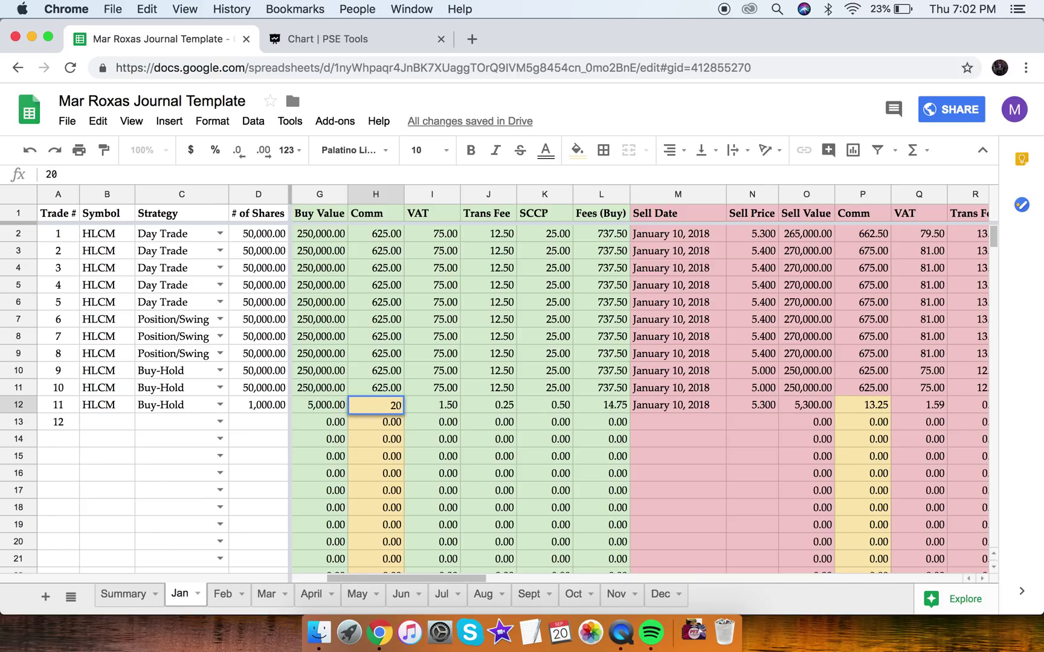
key(Tab)
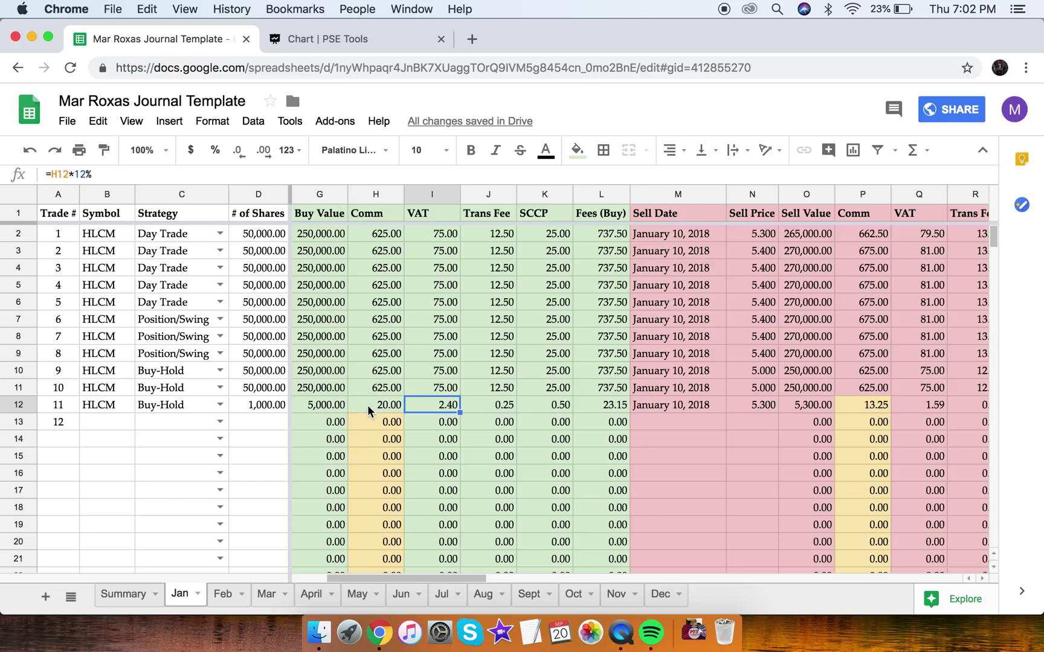
Step: Replace the formula in trade 11's sell commission cell with a fixed commission of 20
key(Left)
key(Right)
key(Right)
key(Right)
key(Right)
key(Right)
key(Right)
key(Right)
key(Right)
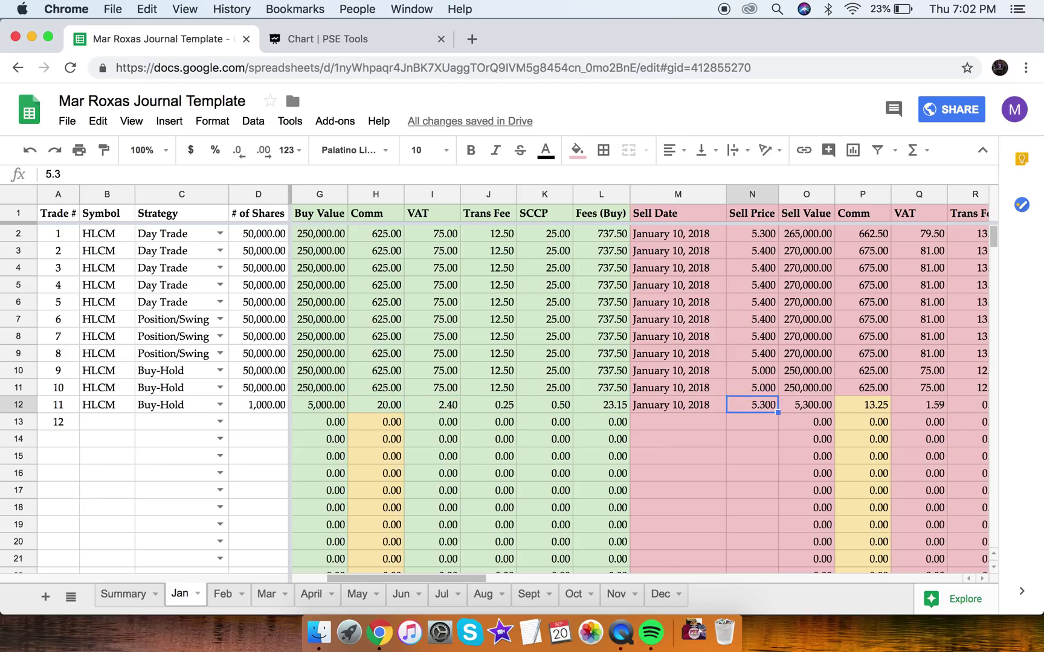
text(20)
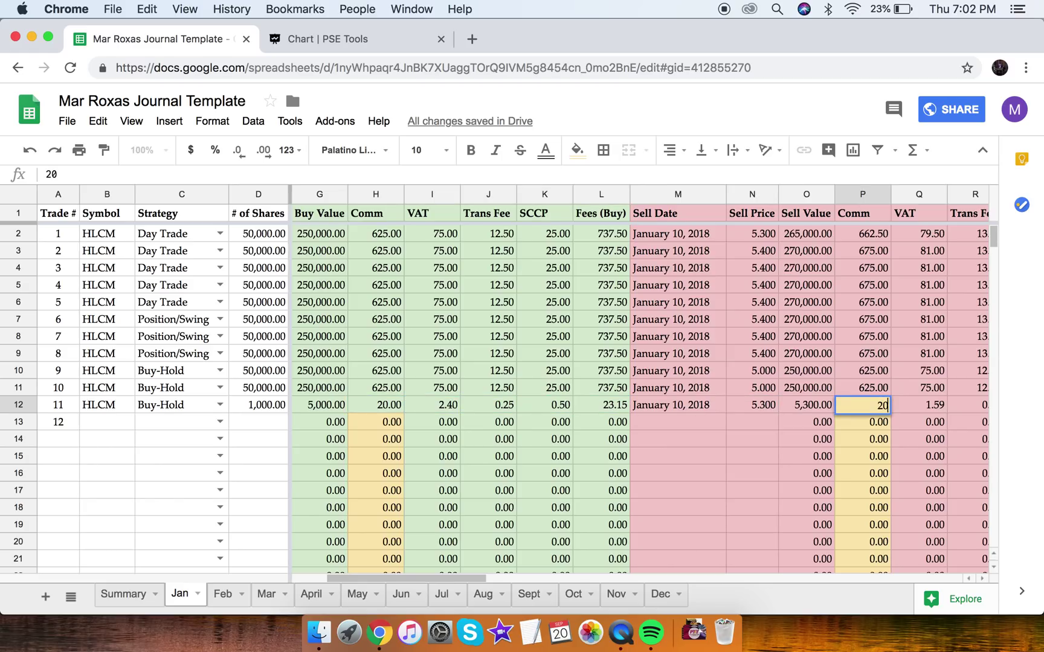
key(Tab)
Step: Read along trade 11's row from the sell commission through the sell-side fee cells to the sales tax
key(Right)
key(Right)
key(Right)
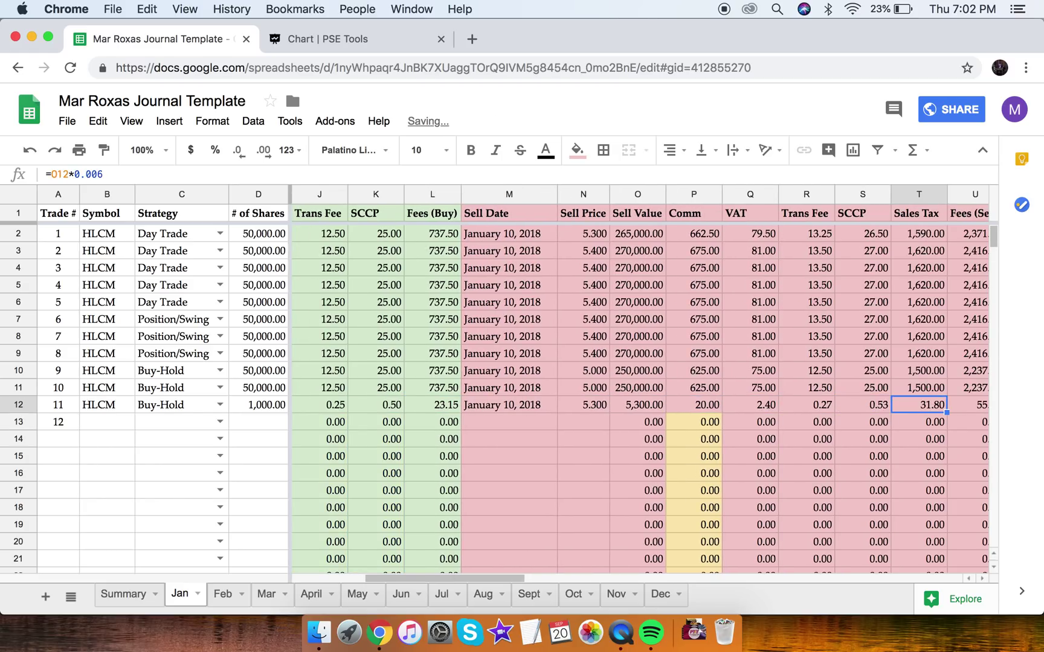
key(Left)
key(Left)
key(Left)
key(Left)
key(Right)
key(Right)
key(Right)
key(Right)
key(Right)
key(Right)
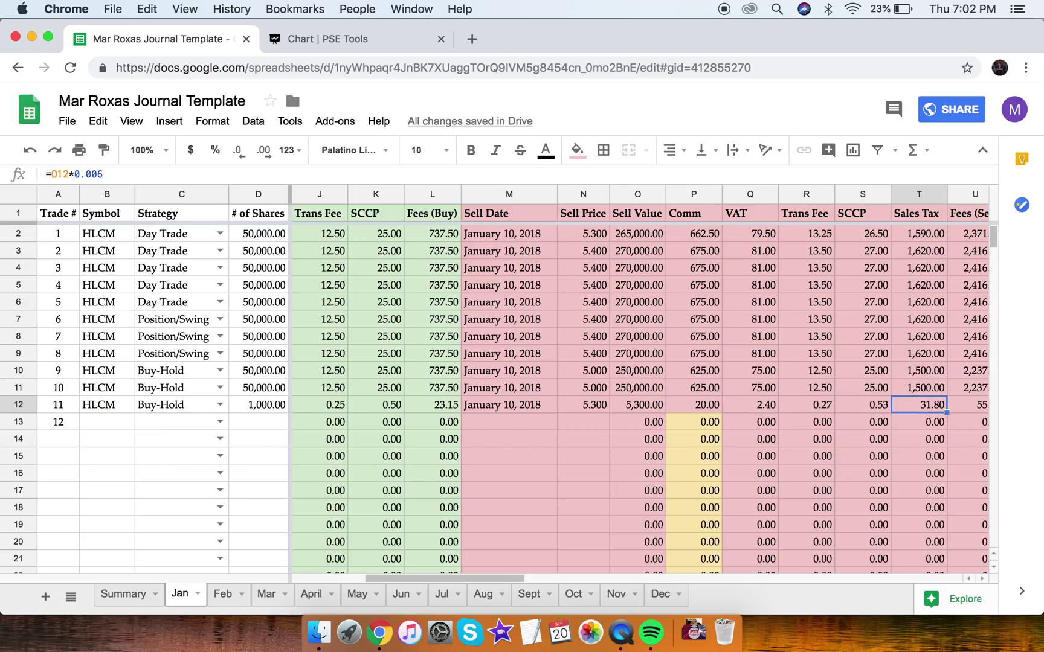
Step: Compare trade 11's net P/L with the PSE Tools profit/loss calculator and return to the journal
key(Right)
key(Right)
key(Right)
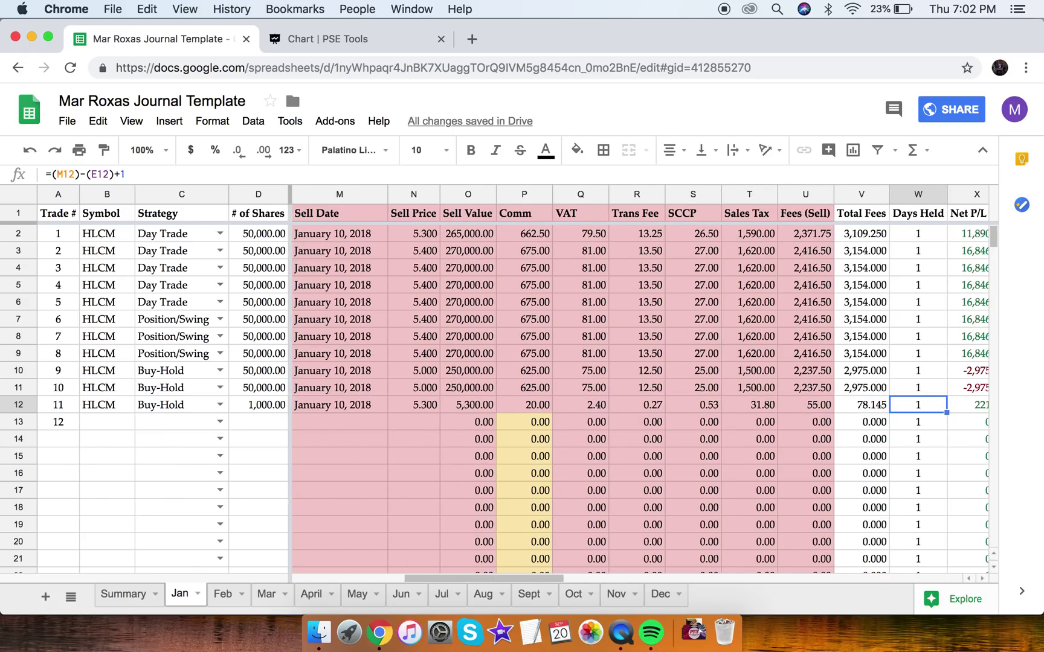
key(Right)
key(Left)
key(Left)
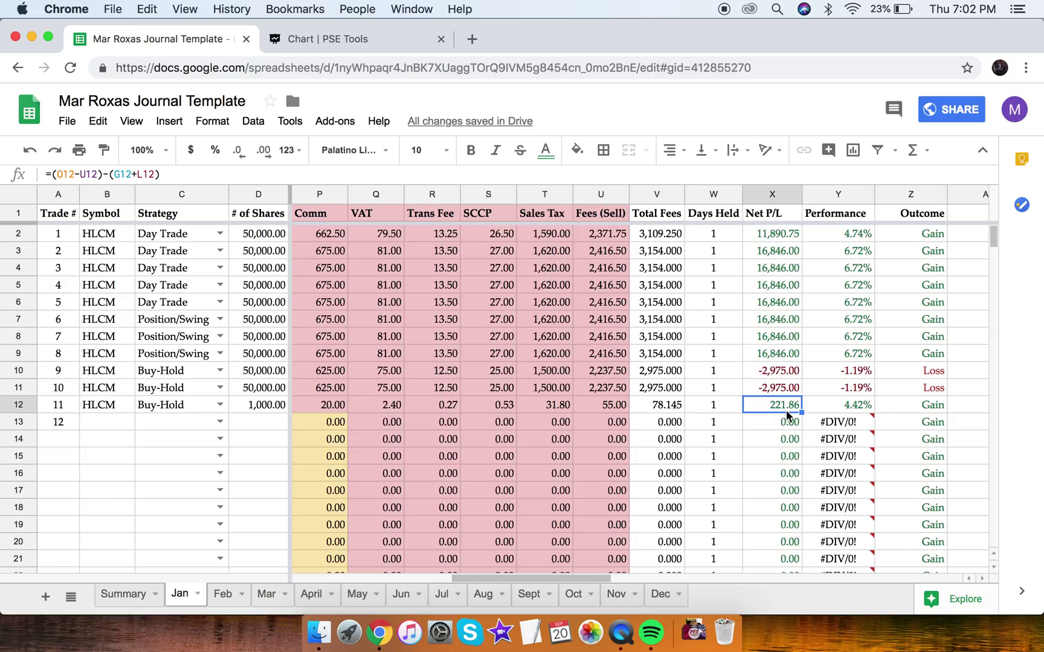
click(353, 42)
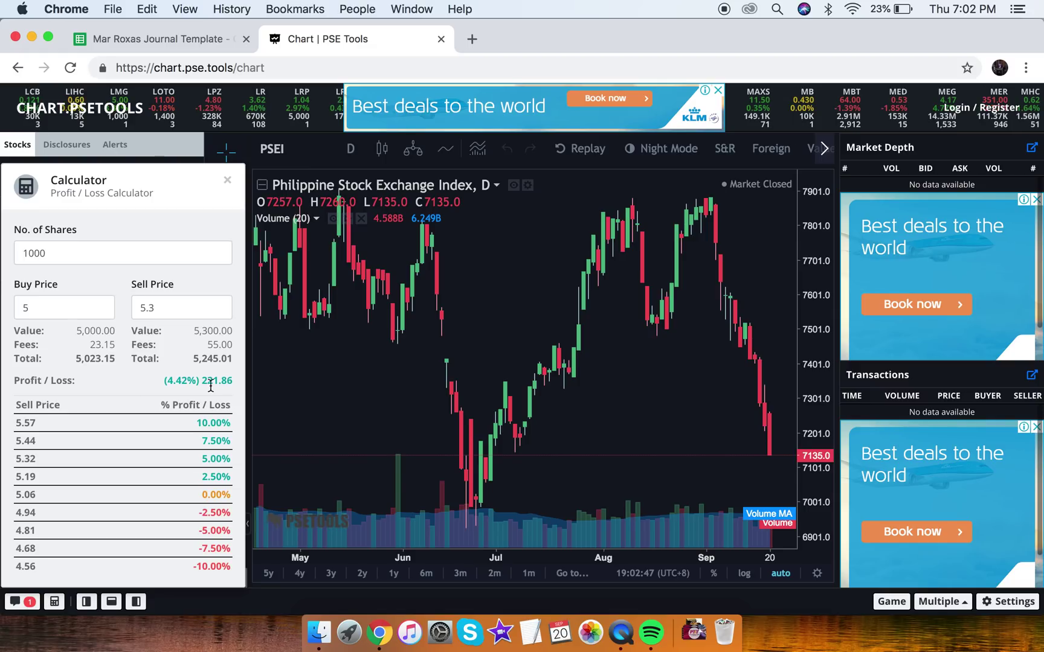
click(178, 40)
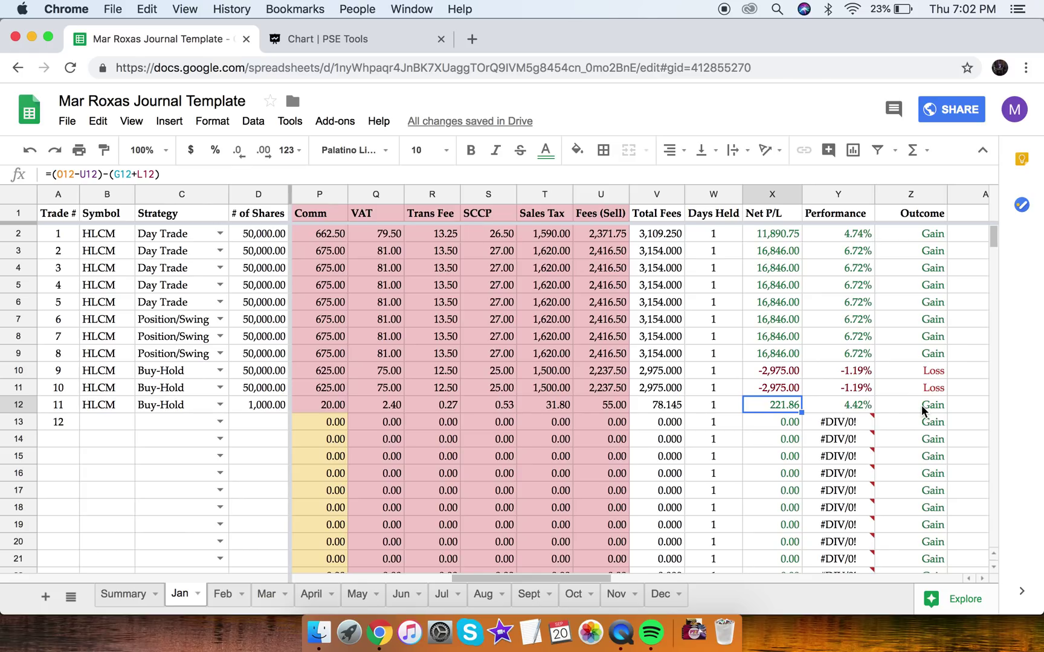
Step: Read back along trade 11's row from the net P/L to the number of shares
key(Left)
key(Left)
key(Left)
key(Left)
key(Left)
key(Left)
key(Left)
key(Left)
key(Left)
key(Left)
key(Left)
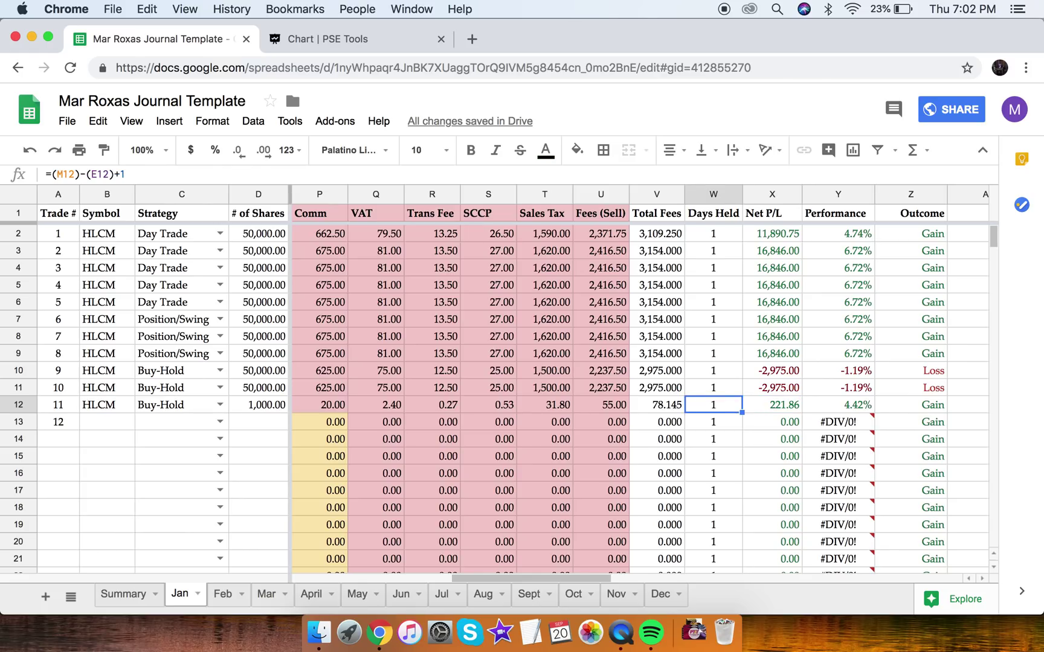
key(Left)
key(Left)
key(Left)
key(Left)
key(Left)
key(Left)
key(Left)
key(Left)
key(Left)
key(Left)
key(Left)
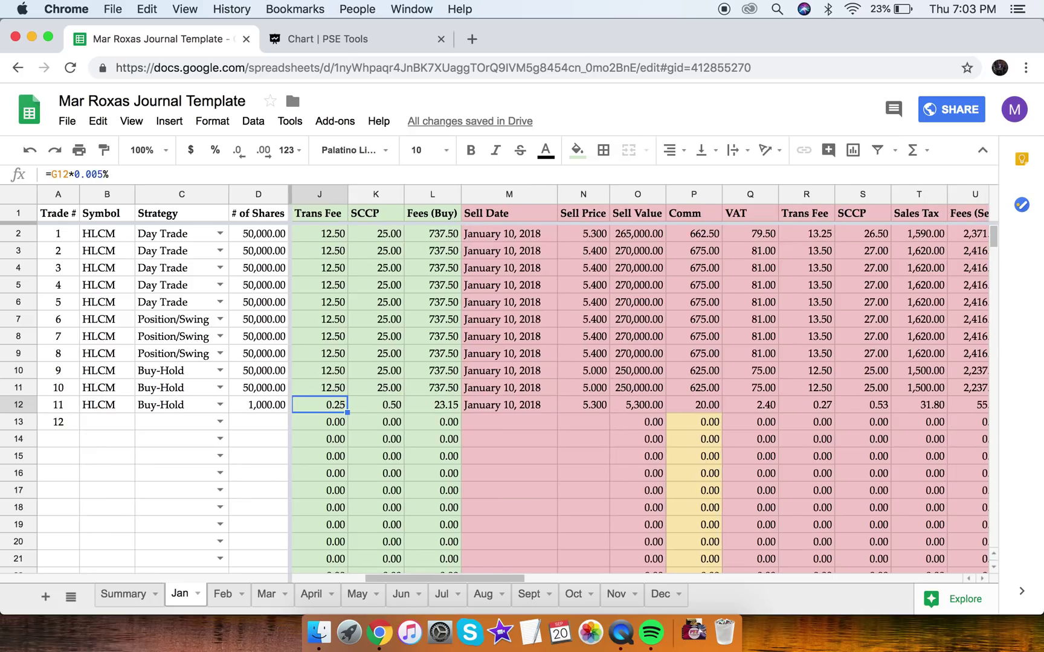
key(Left)
Step: Examine trade 11's buy-side cells from the number of shares to the buy commission
key(Right)
key(Right)
key(Right)
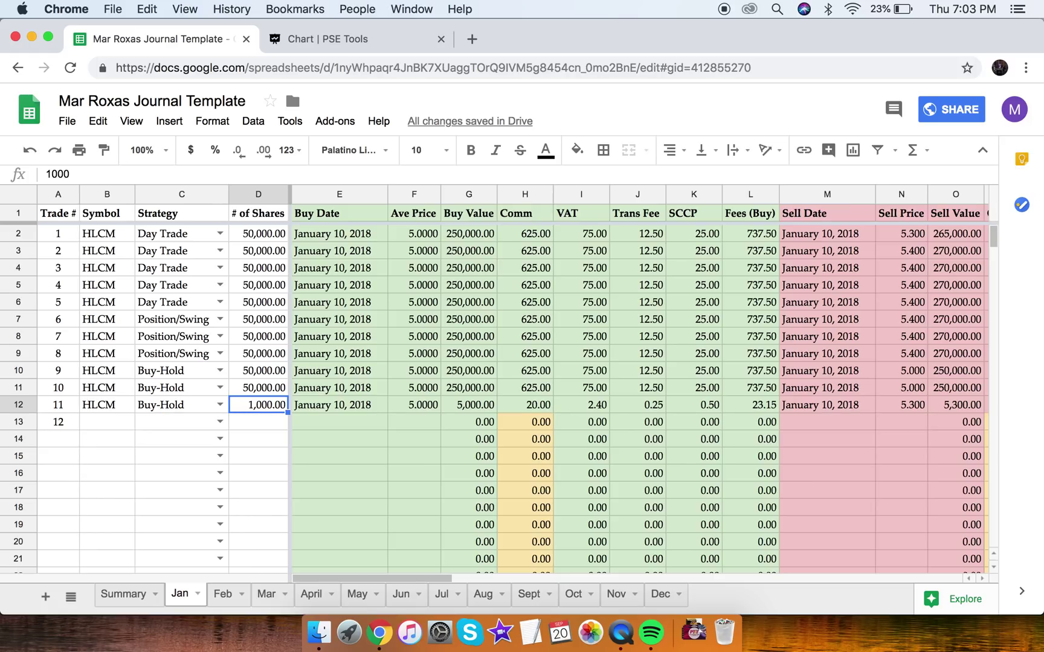
key(Right)
key(Right)
key(Right)
key(Right)
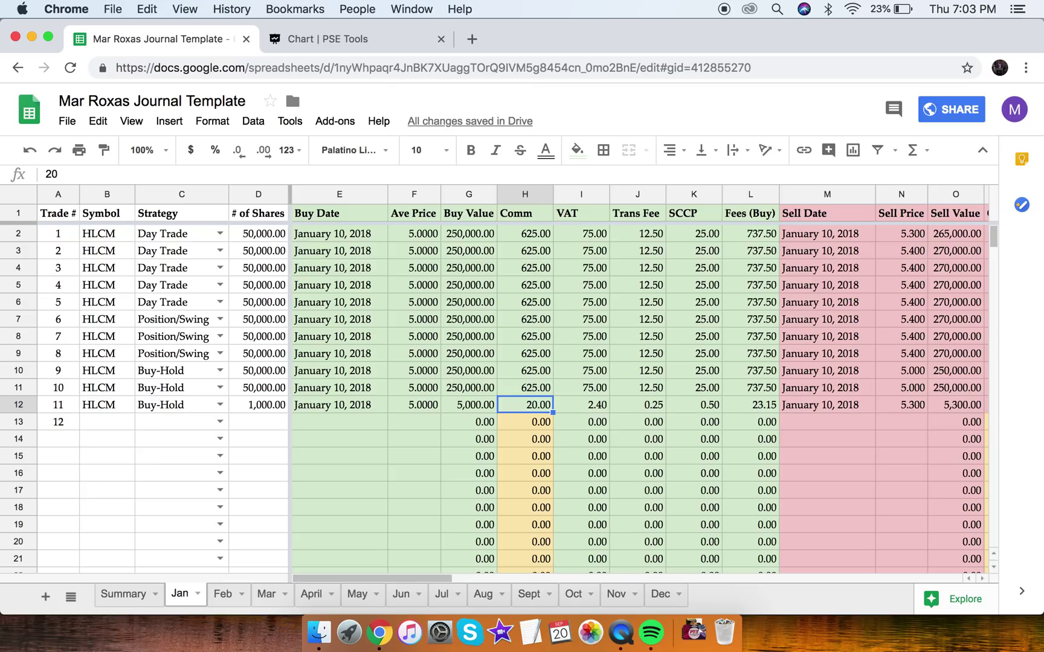
Step: Re-read trade 11's row from its entry cells through the buy commission to the buy-side VAT formula
key(Left)
key(Left)
key(Left)
key(Left)
key(Left)
key(Left)
key(Left)
key(Right)
key(Right)
key(Right)
key(Right)
key(Right)
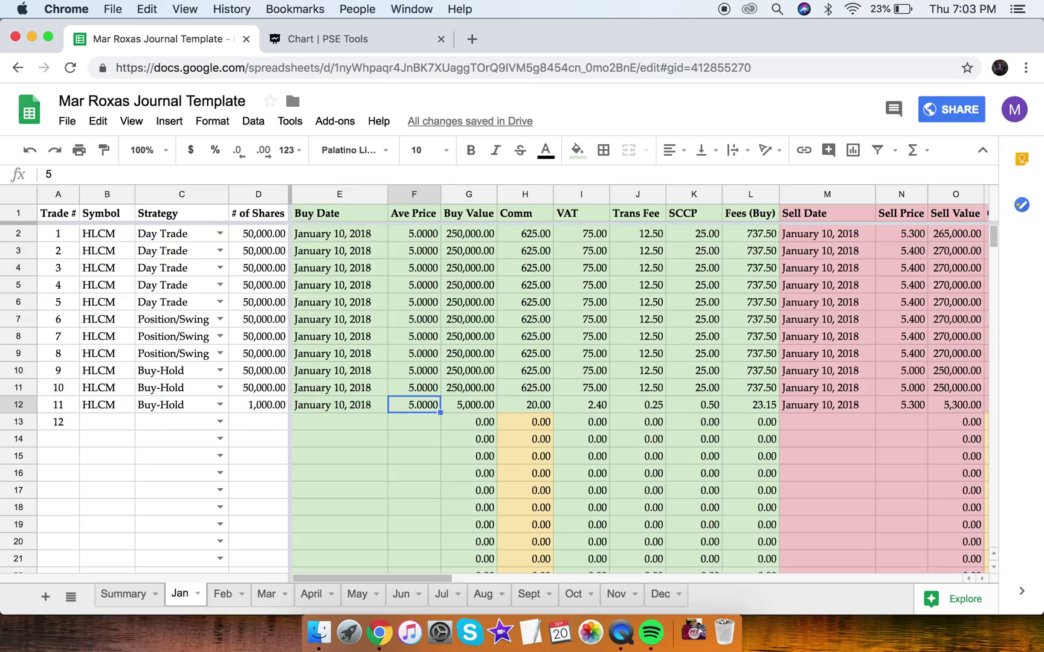
key(Right)
key(Right)
key(Right)
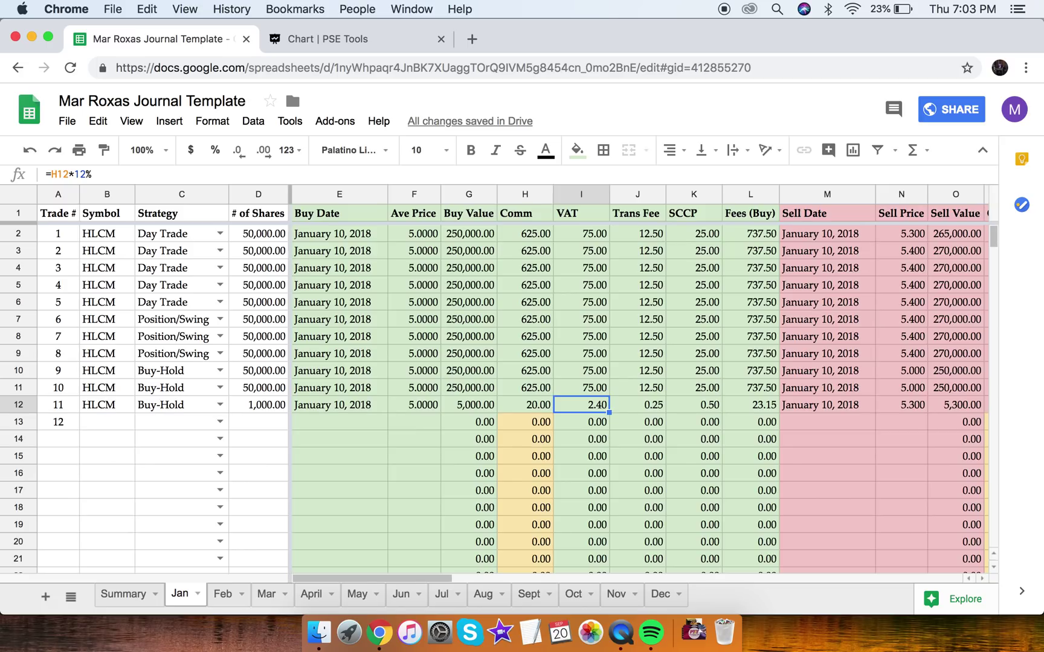
Step: Look at the Feb and Jan sheets, and inspect the number-of-trades formulas for each strategy and the total in Summary
click(224, 595)
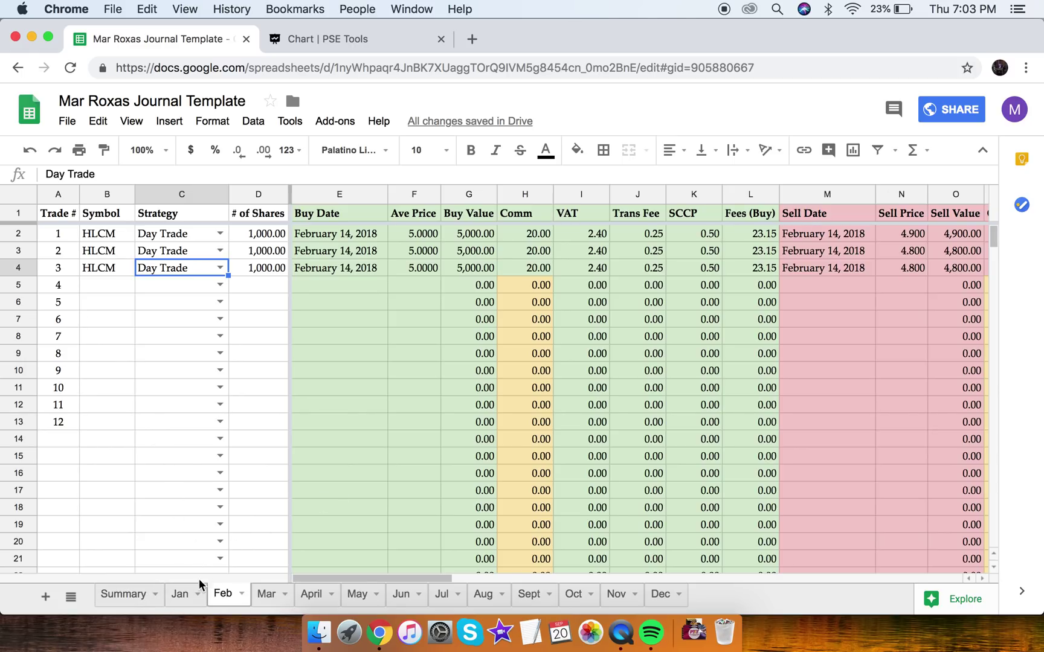
click(180, 595)
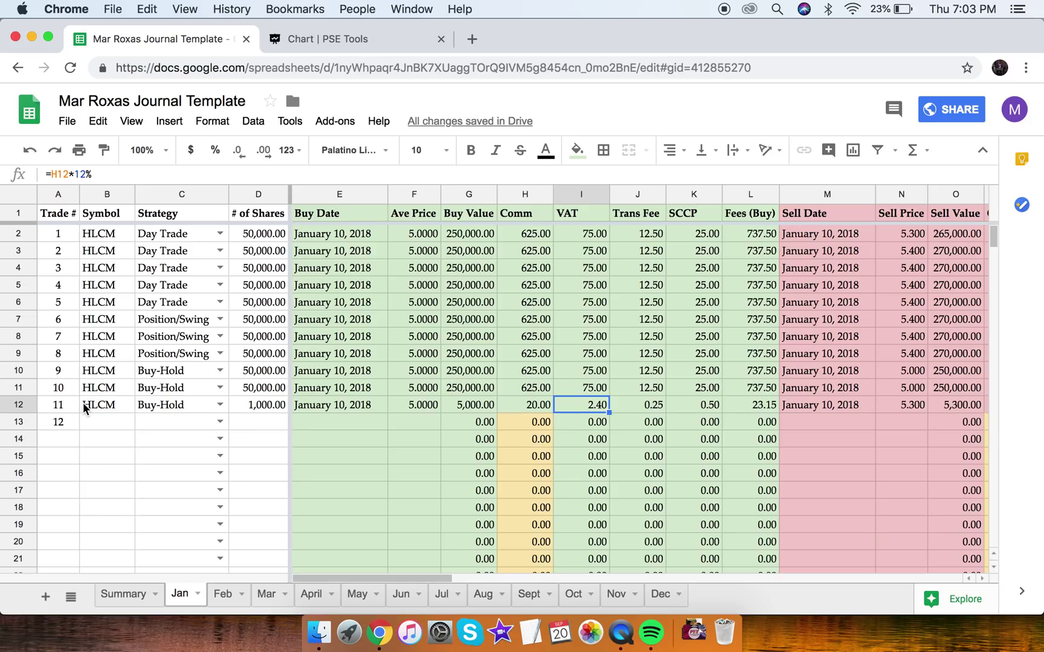
click(127, 594)
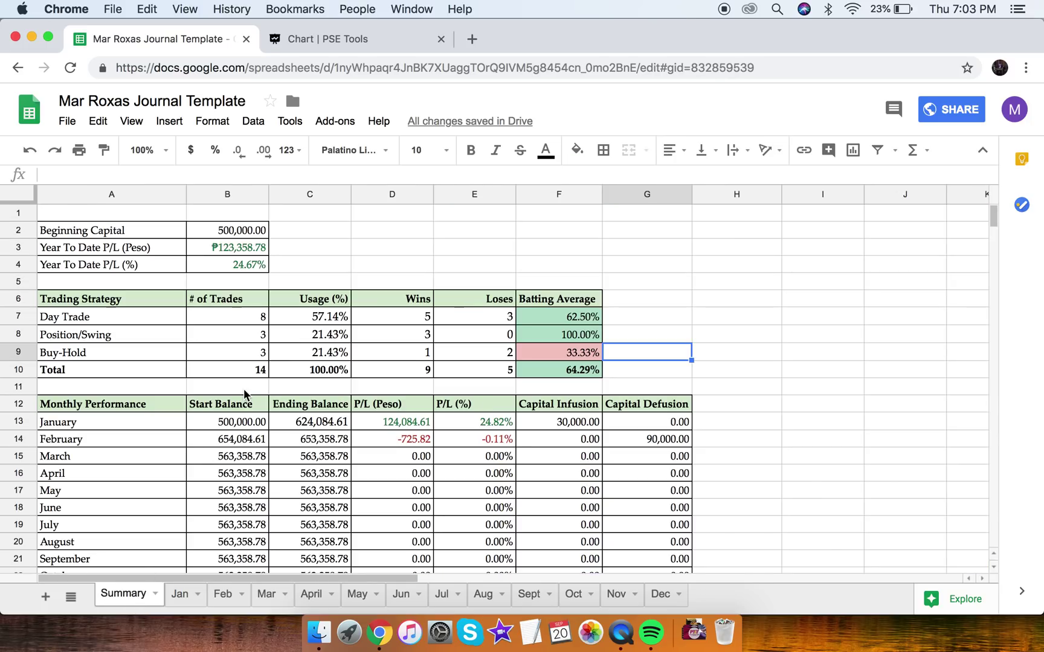
click(250, 374)
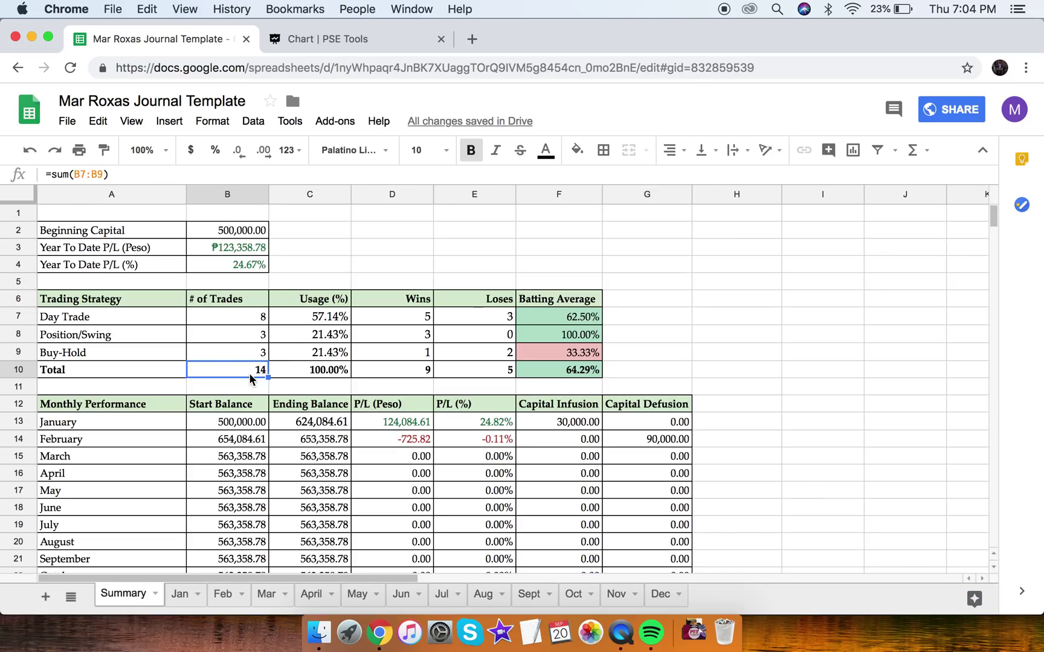
click(242, 321)
click(238, 341)
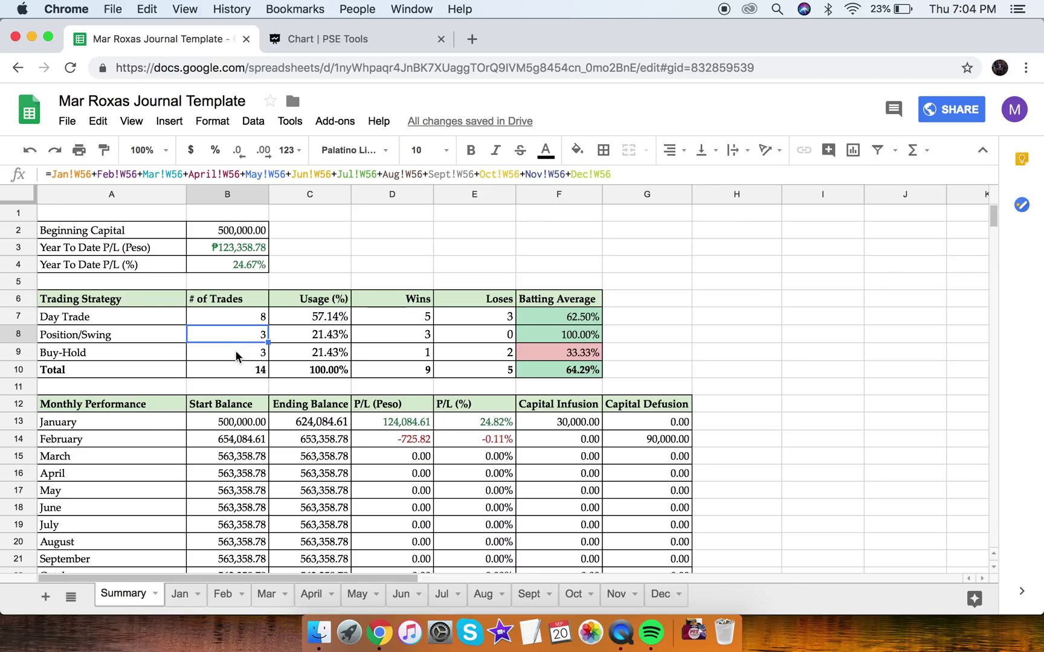
click(237, 357)
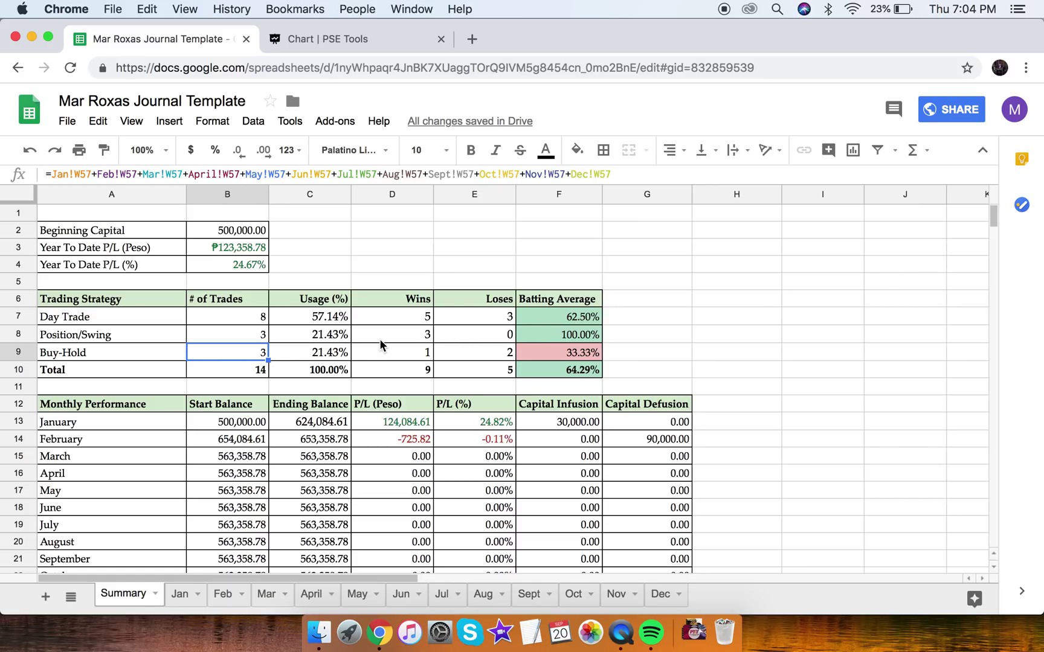
Step: Reset January's capital infusion and February's capital defusion to 0 in the Monthly Performance table
scroll(595, 456, down, 4)
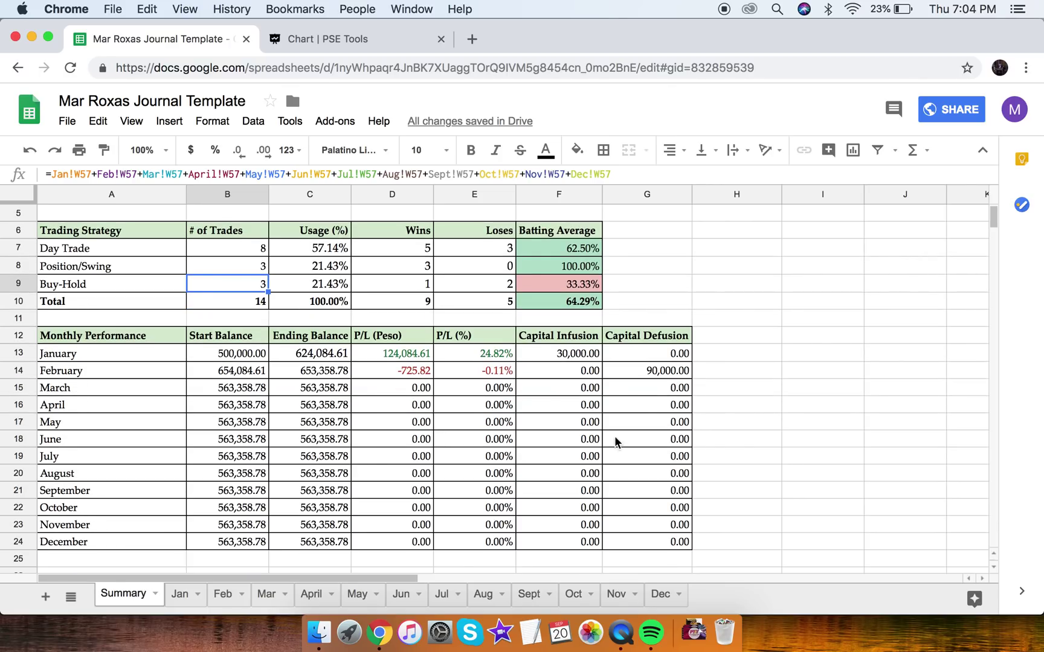
click(577, 356)
text(000)
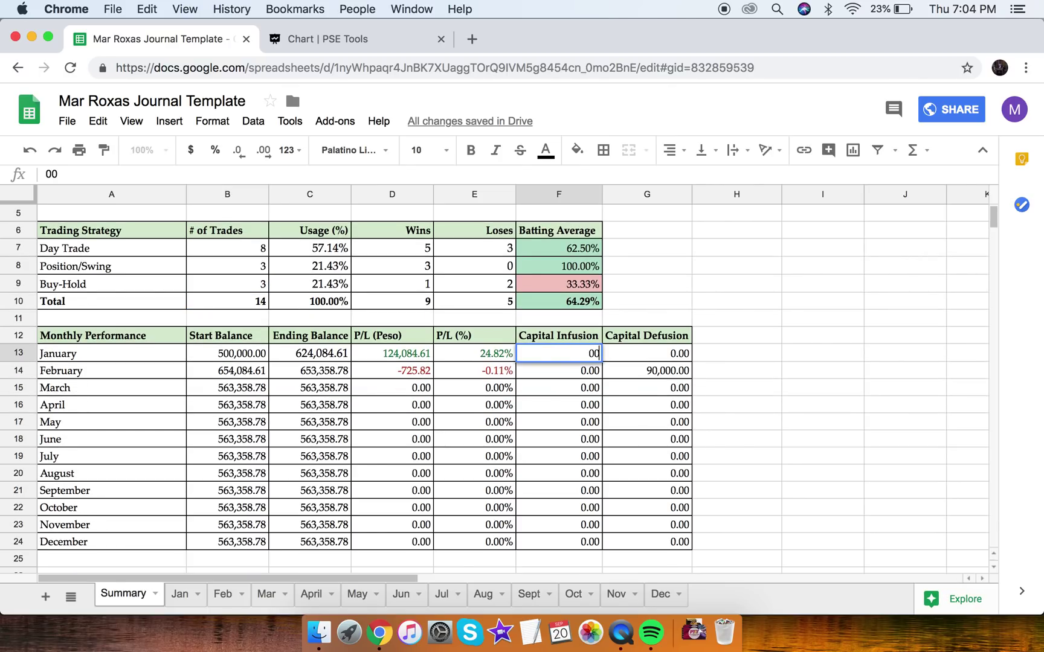
key(BackSpace)
key(Return)
click(646, 370)
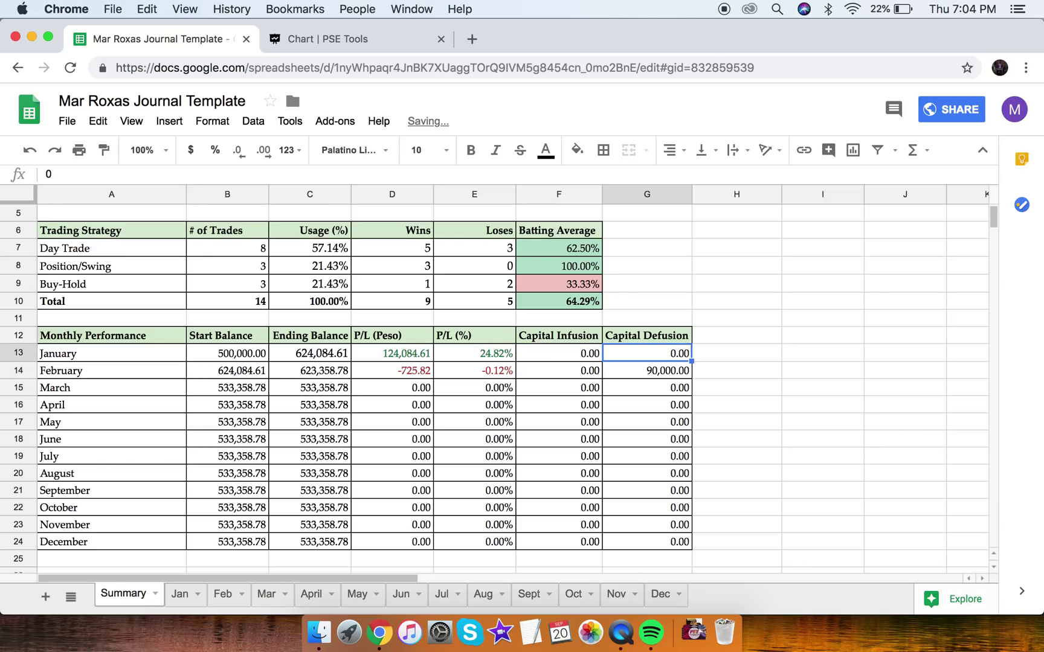
text(00)
key(Return)
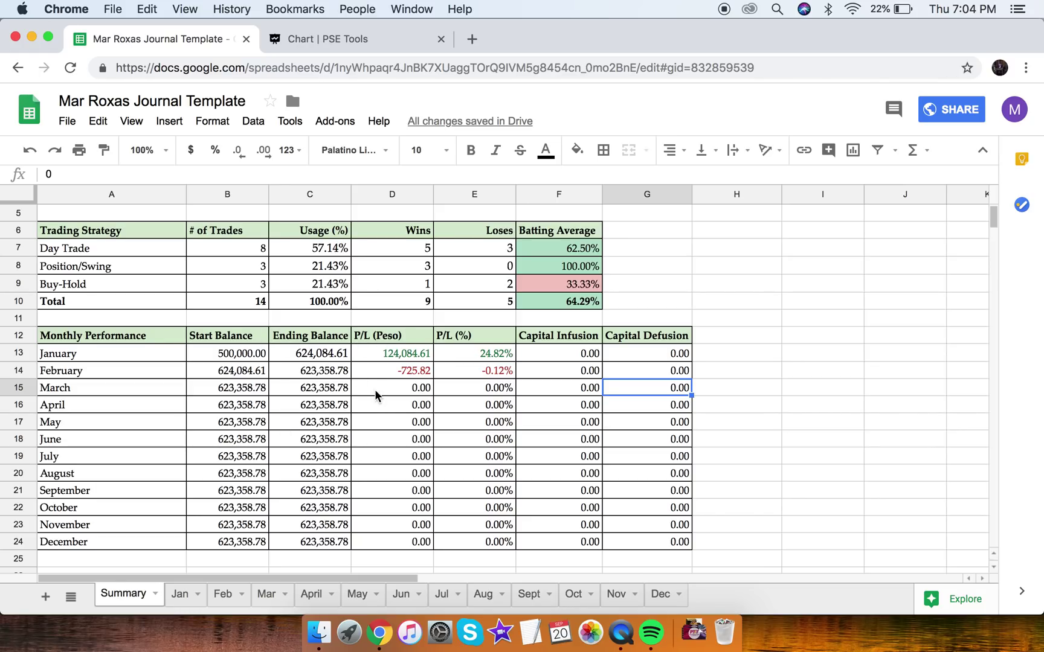
Step: View the blank Sept sheet's first symbol cell, and check the beginning capital cell in Summary
click(530, 594)
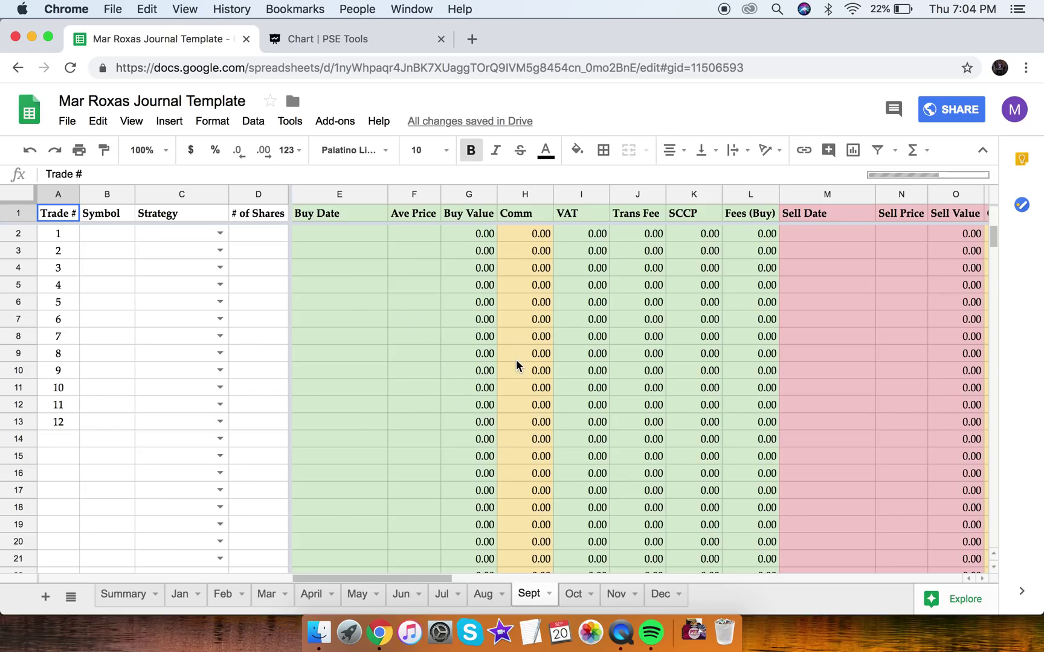
click(104, 238)
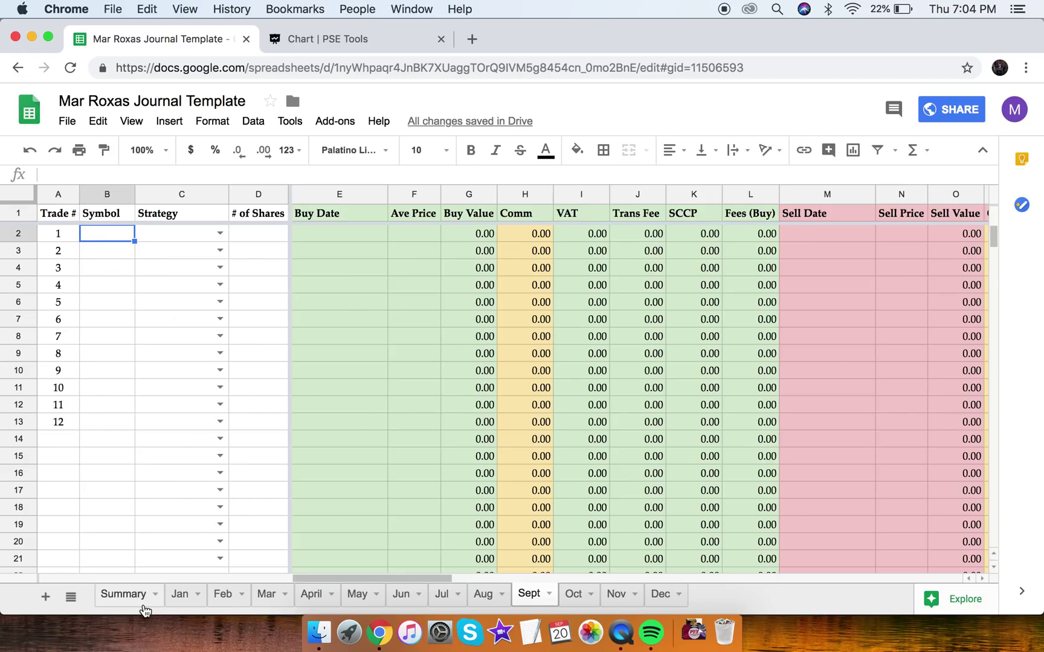
click(125, 594)
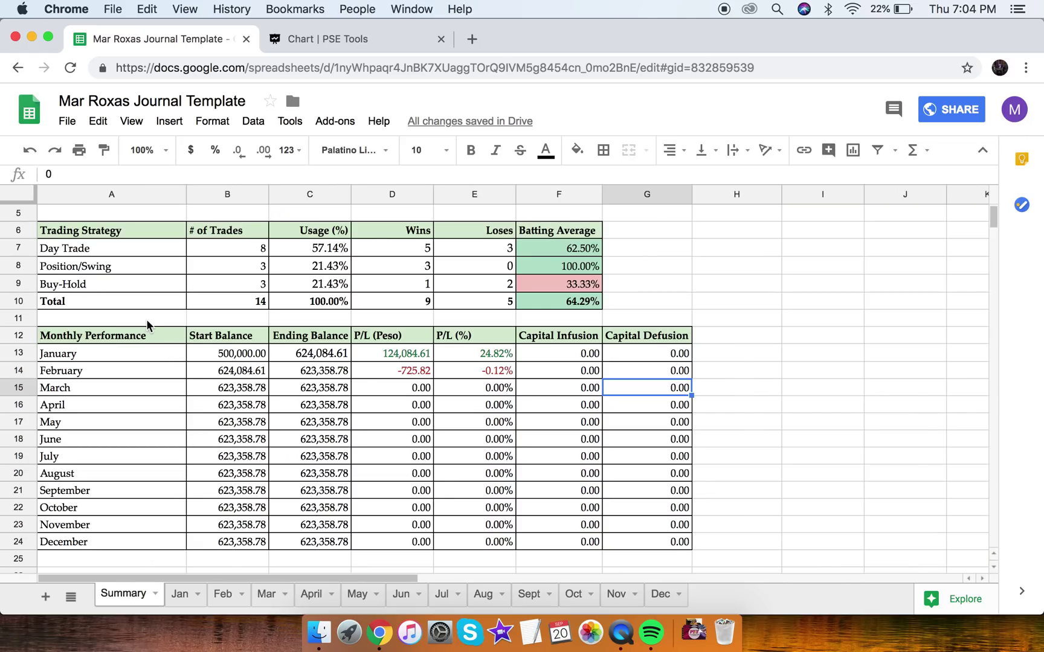
scroll(148, 326, up, 3)
click(231, 238)
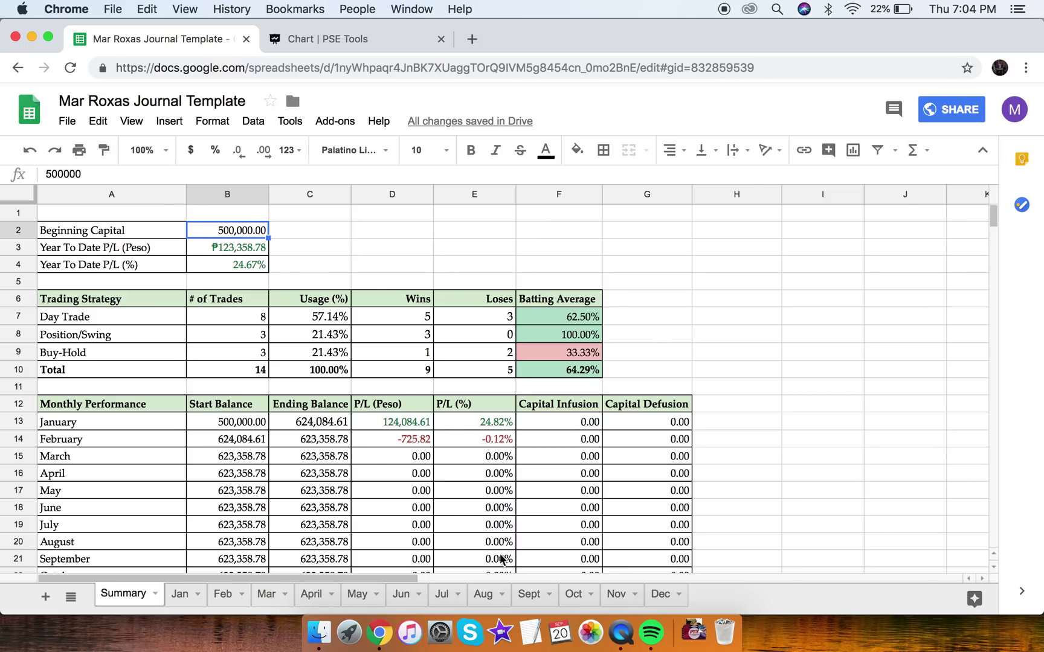
Step: Examine the first trade's buy date and sell date cells on the Sept sheet
click(524, 598)
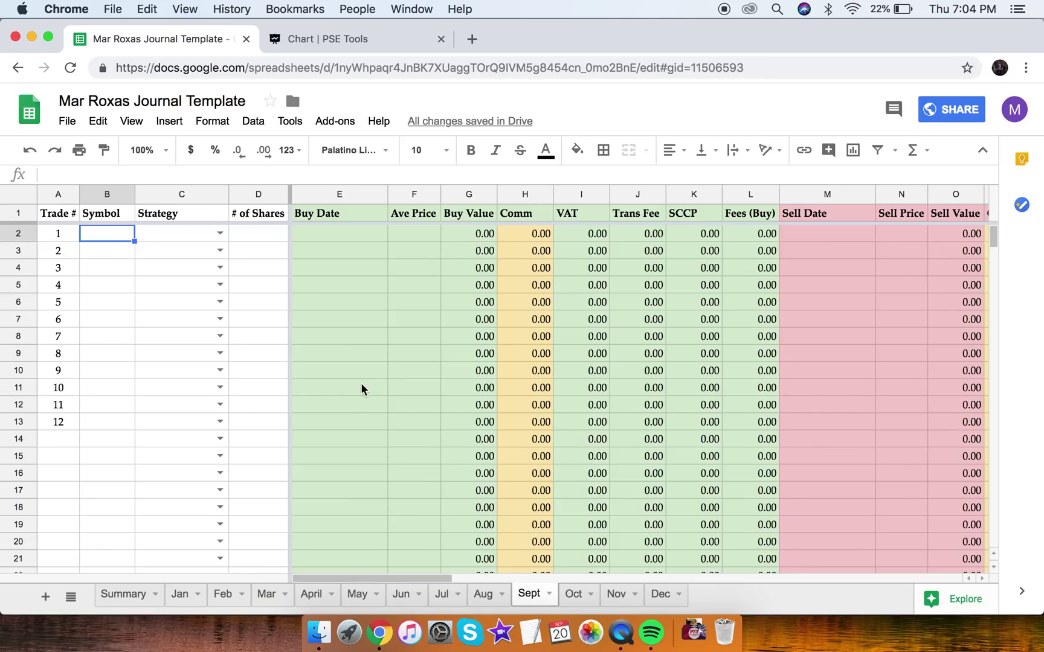
click(309, 234)
click(793, 220)
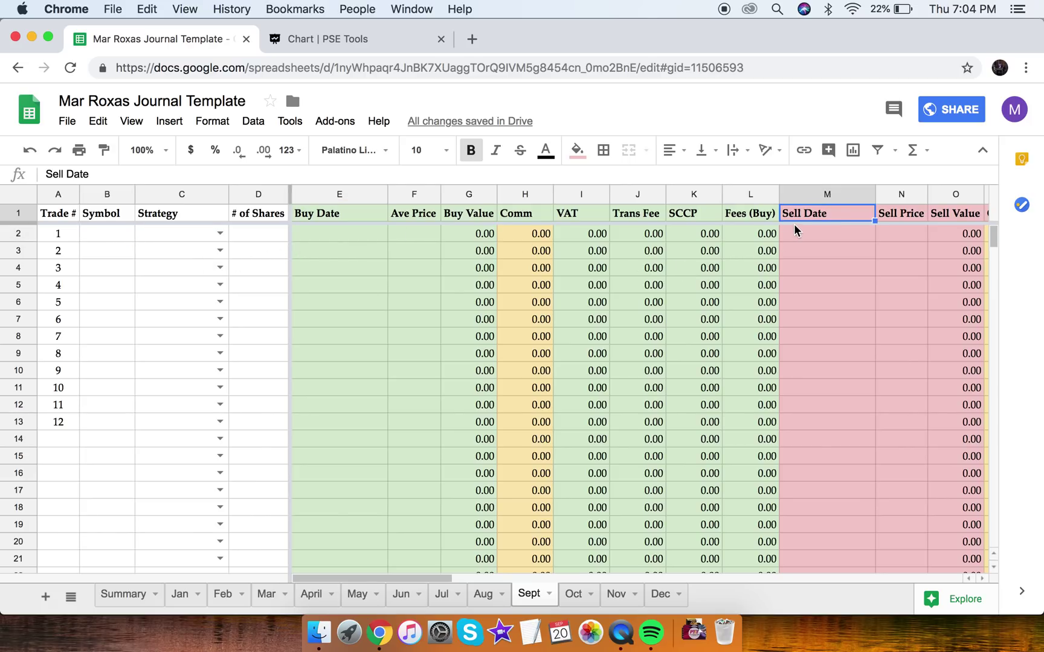
click(799, 231)
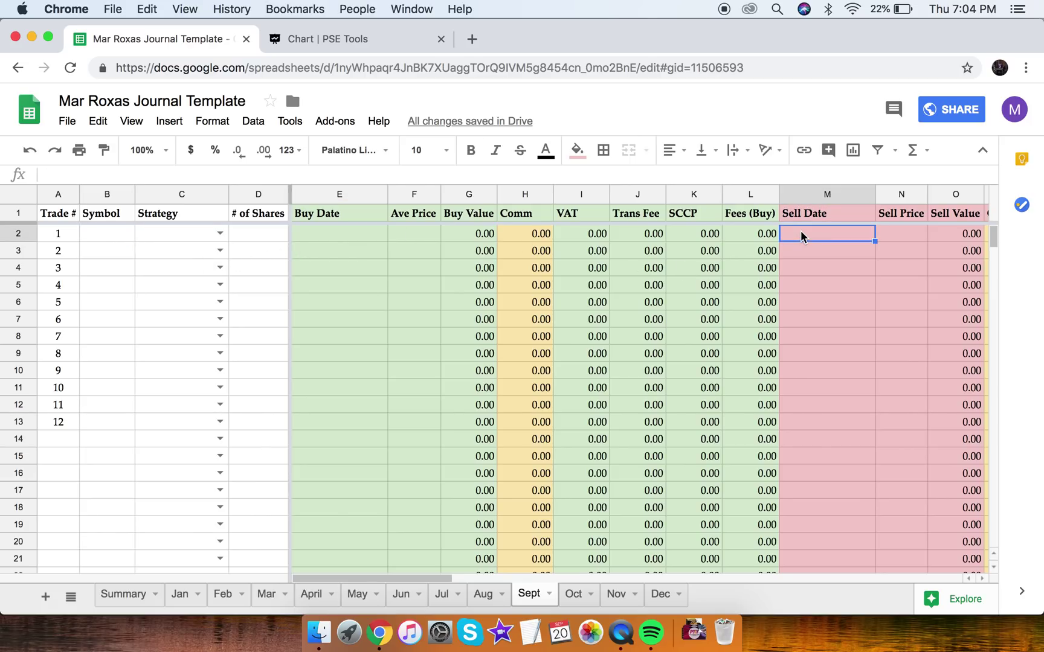
Step: Revisit Summary, and review the Jan sheet's result columns, including trade 1's Days Held formula
click(124, 596)
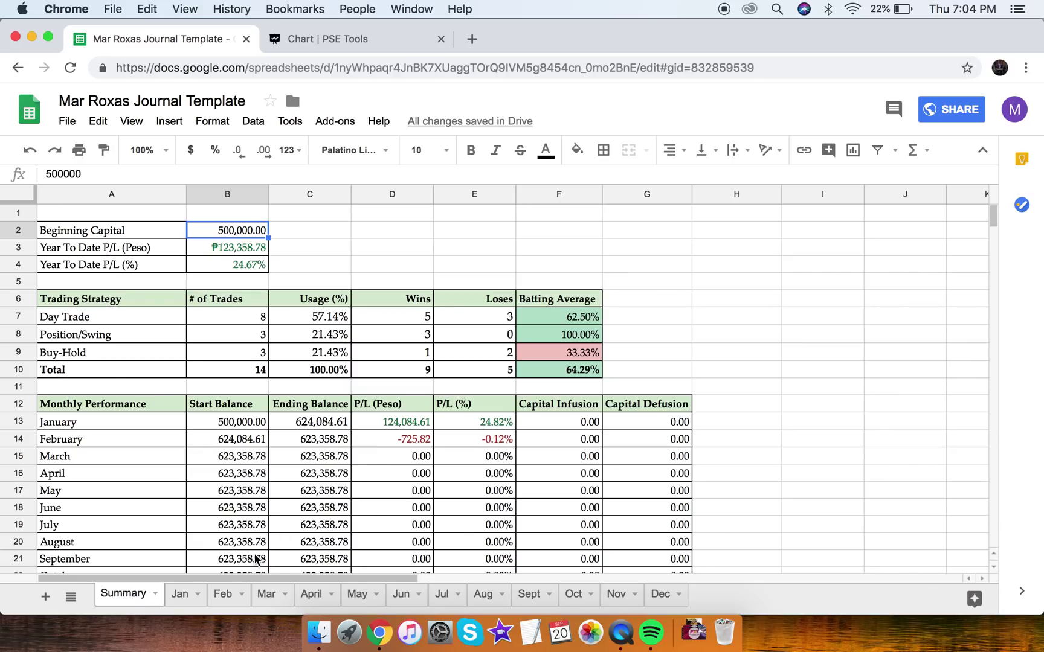
click(180, 595)
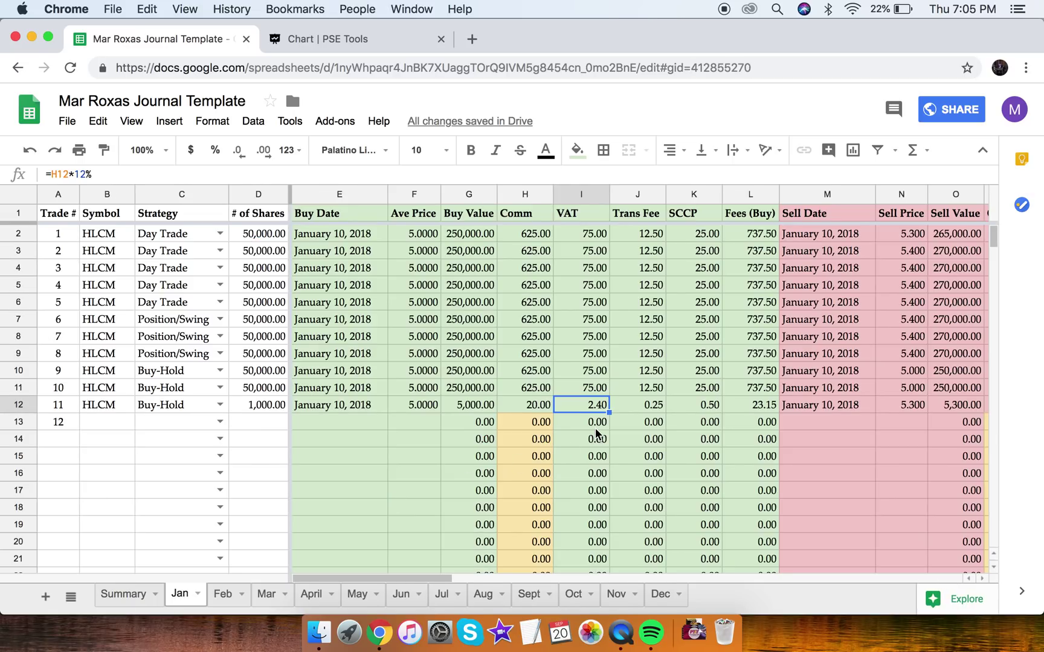
scroll(580, 447, right, 10)
scroll(595, 432, right, 3)
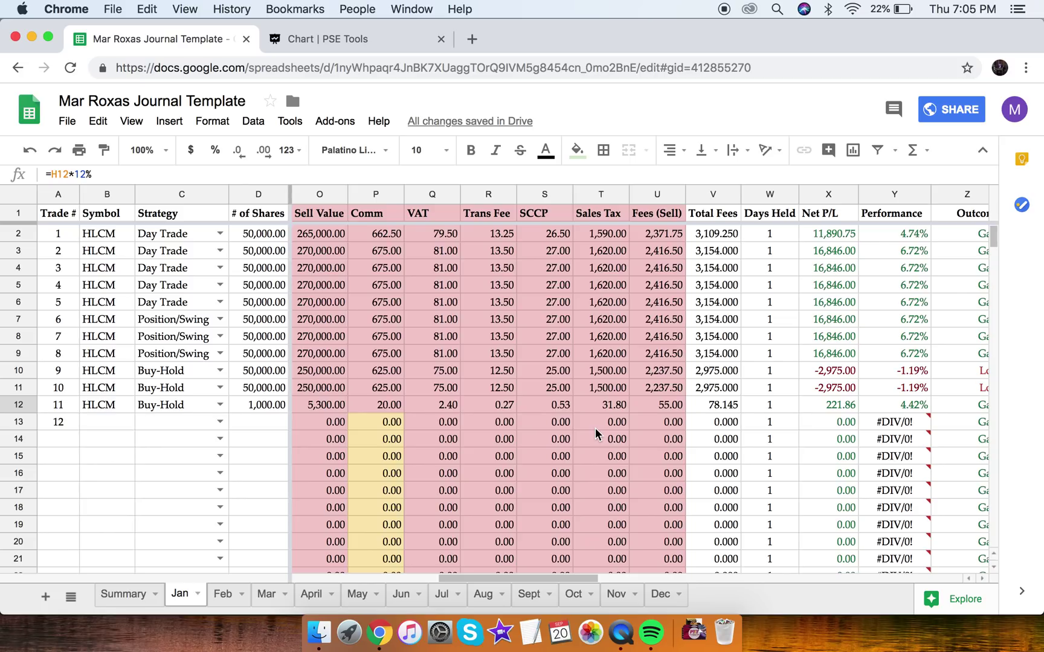
scroll(737, 407, right, 4)
scroll(737, 410, left, 3)
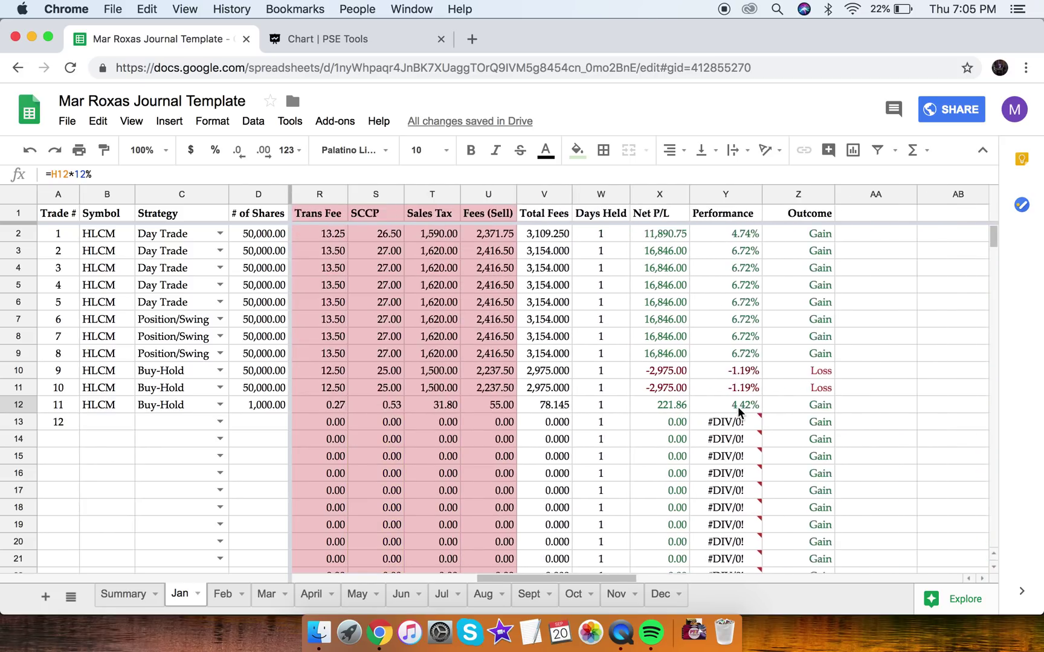
scroll(738, 412, right, 1)
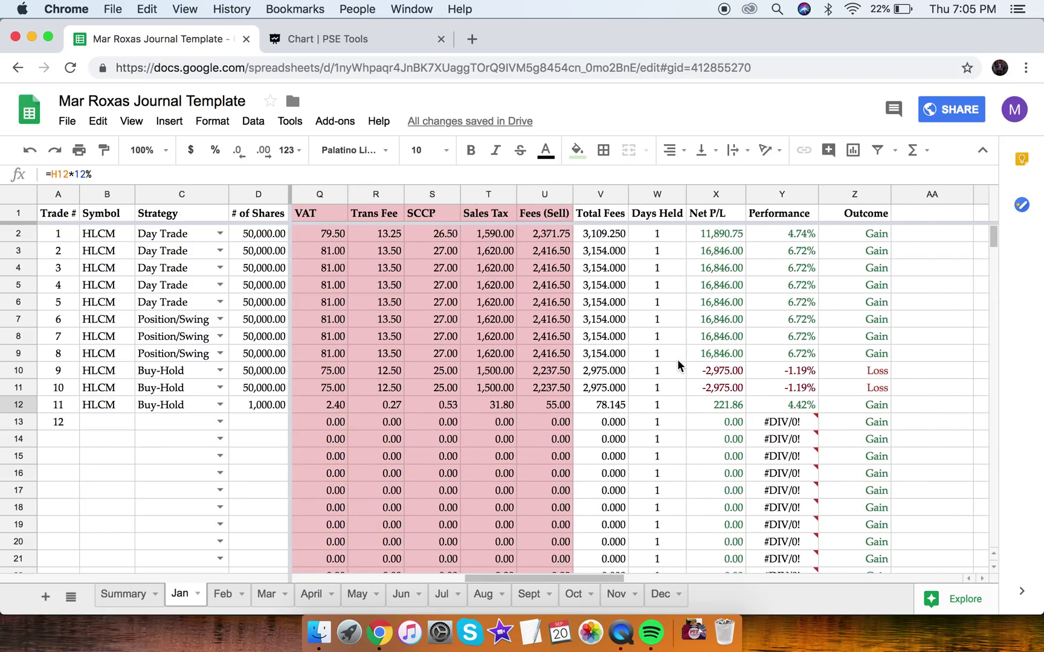
click(664, 235)
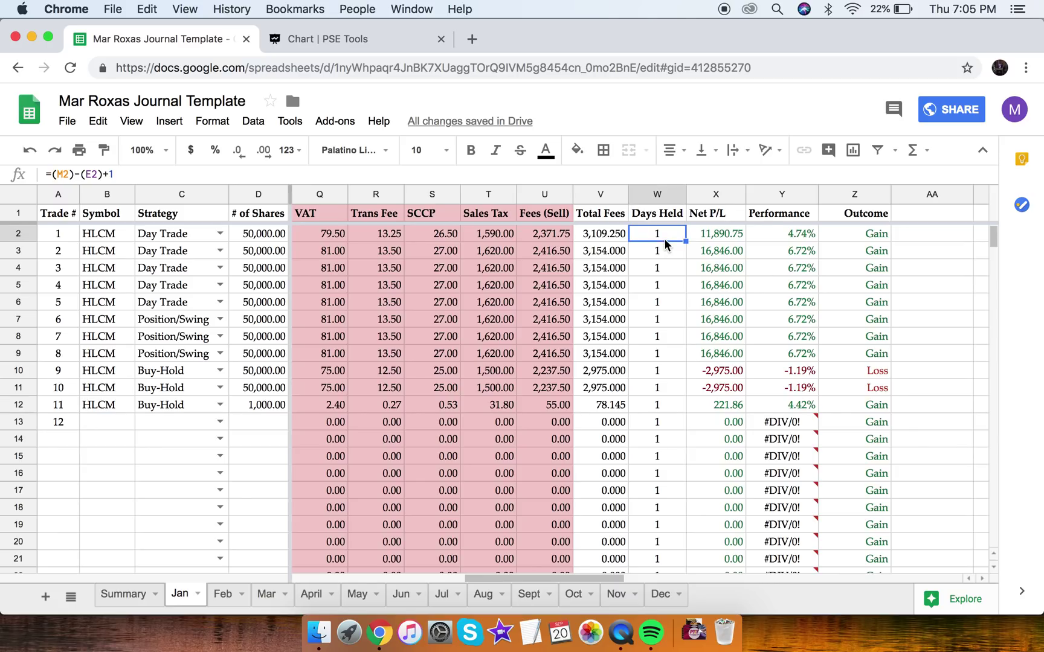
Step: Examine the Days Held formulas down the Jan sheet's recorded trades, ending back at trade 1
key(Left)
key(Left)
key(Right)
key(Right)
key(Down)
key(Down)
key(Down)
key(Down)
key(Down)
key(Down)
key(Down)
key(Down)
key(Down)
key(Down)
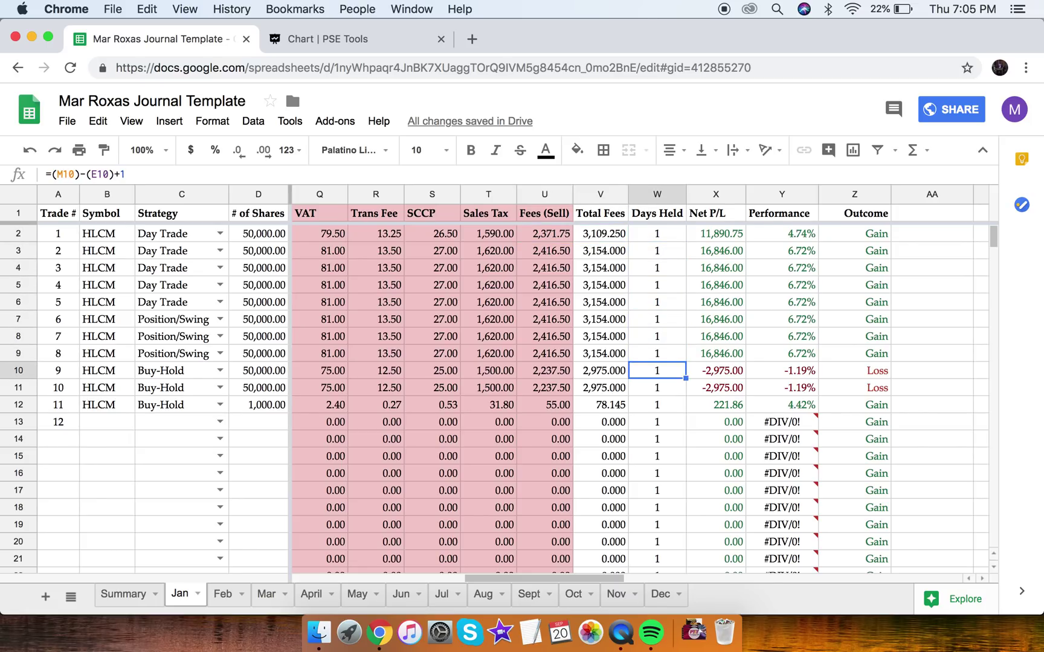
key(Up)
key(Up)
key(Up)
key(Up)
key(Up)
key(Up)
key(Up)
key(Up)
key(Up)
key(Up)
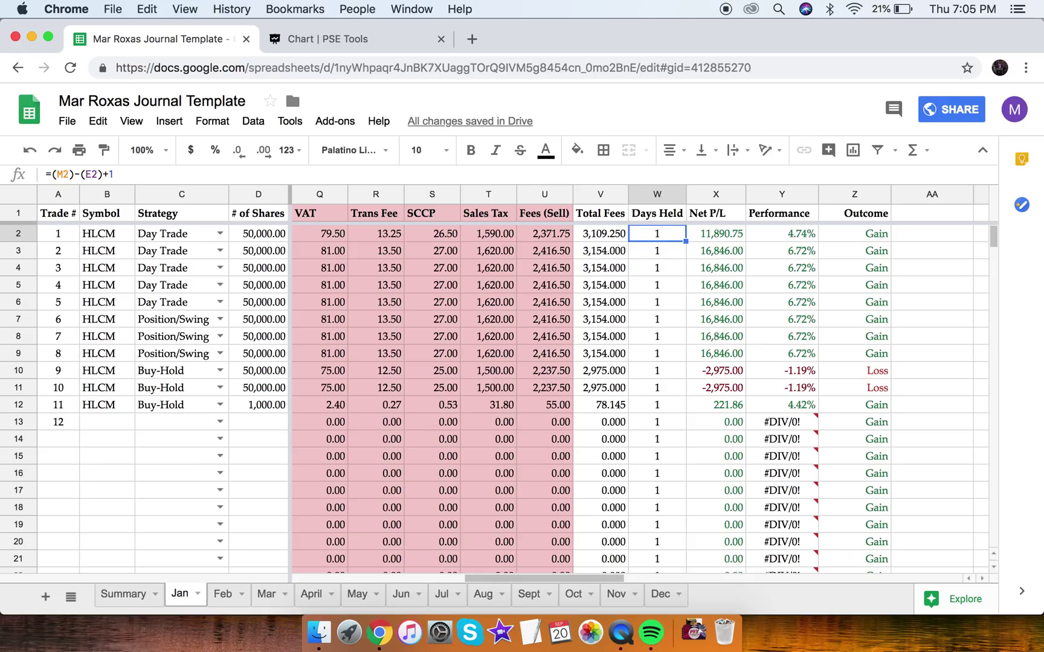
Step: Review the Jan sheet's sell and buy columns back to trade 1's number of shares
key(Left)
key(Left)
key(Left)
key(Left)
key(Left)
key(Left)
key(Left)
key(Left)
key(Left)
key(Left)
key(Down)
key(Down)
key(Up)
key(Up)
key(Up)
key(Down)
key(Down)
key(Left)
key(Left)
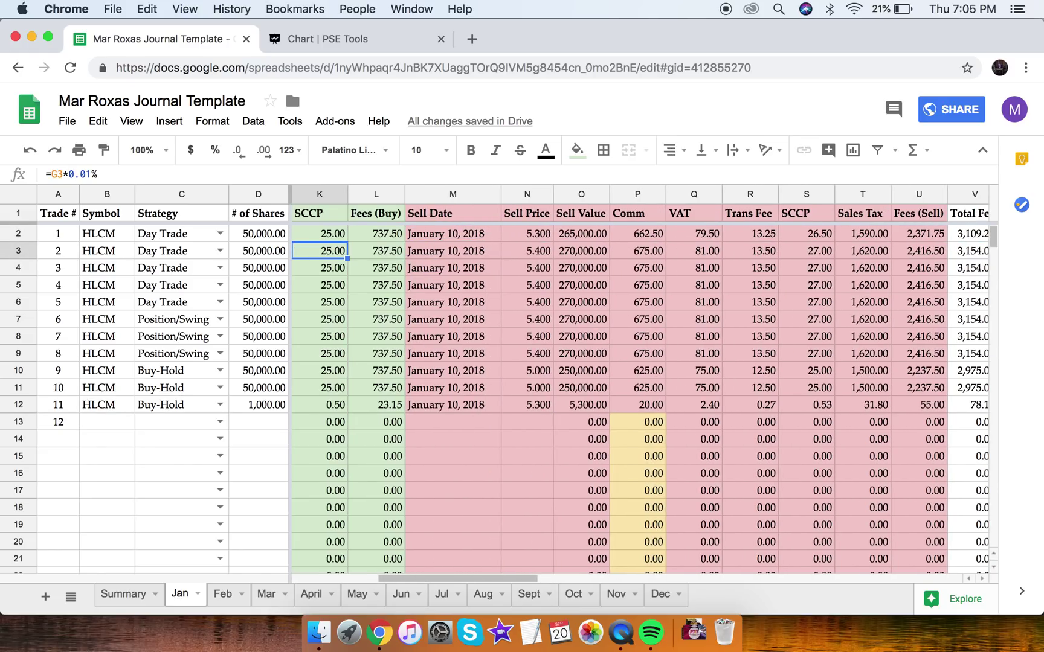
key(Up)
key(Left)
key(Left)
key(Left)
key(Left)
key(Left)
key(Left)
key(Left)
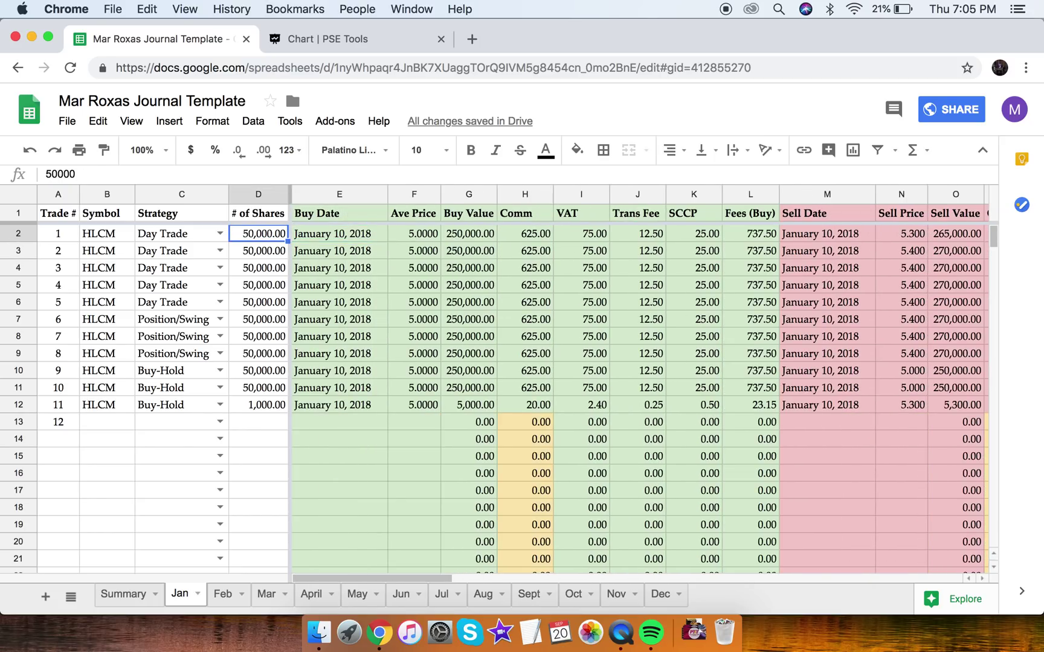
Step: Change trade 1's sell date on the Jan sheet to 1/15/2018
key(Right)
key(Right)
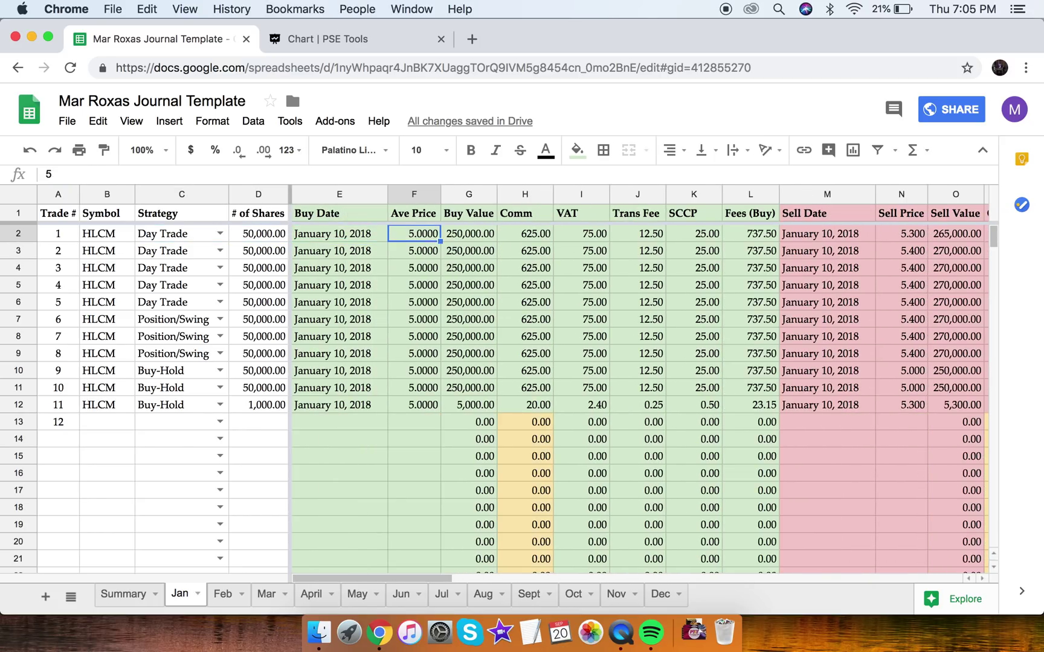
key(Right)
key(Right)
key(Right)
key(Right)
key(Right)
key(Right)
key(Right)
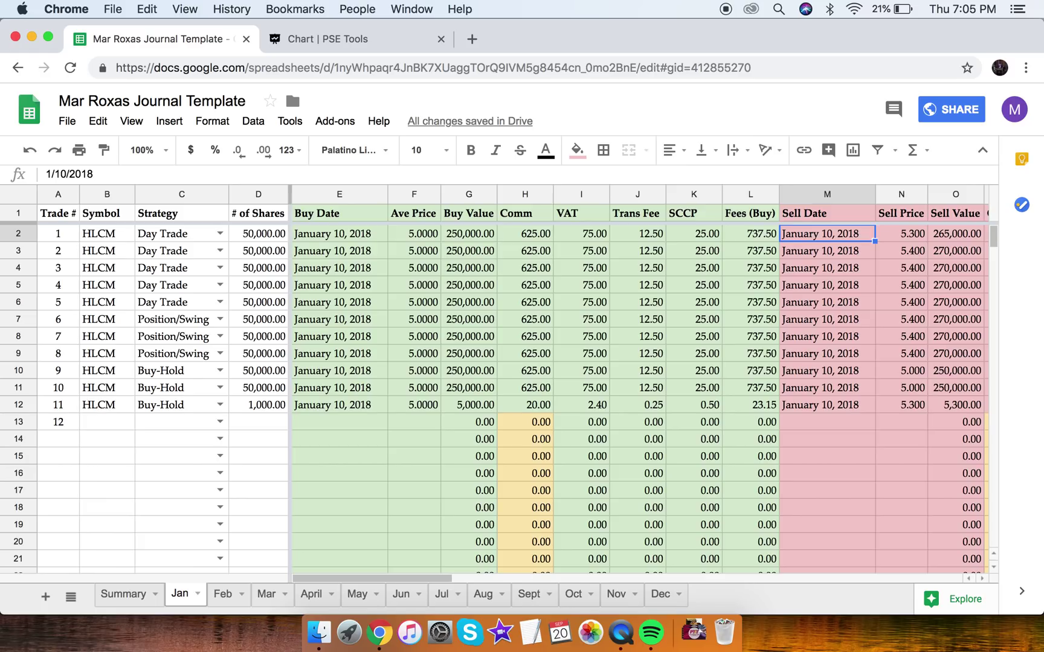
key(Return)
click(804, 235)
key(BackSpace)
text(5/)
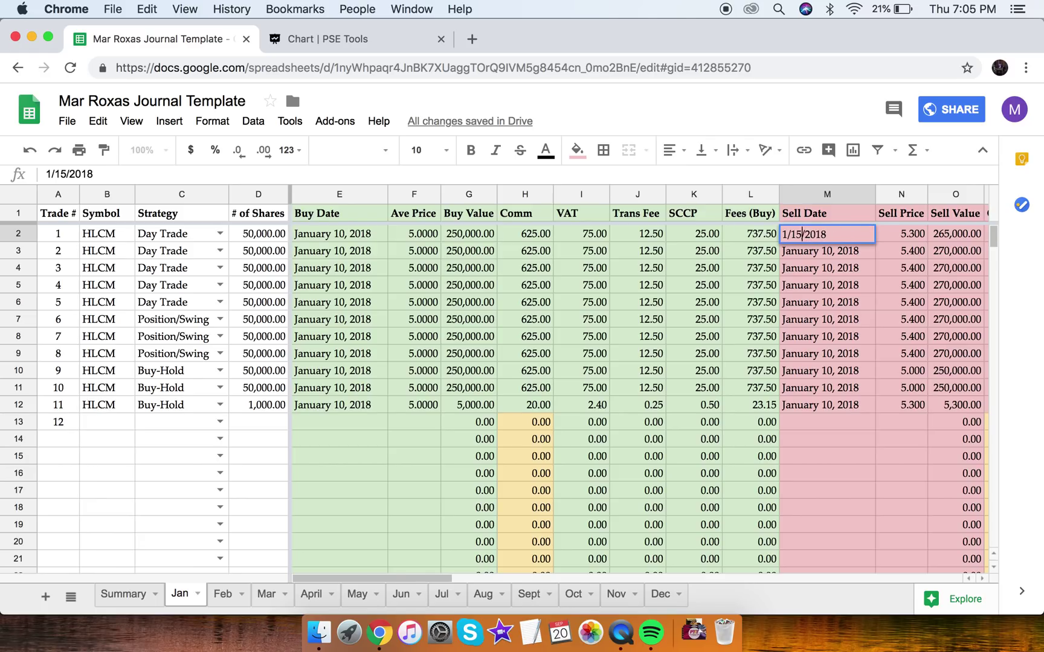
key(Return)
key(Up)
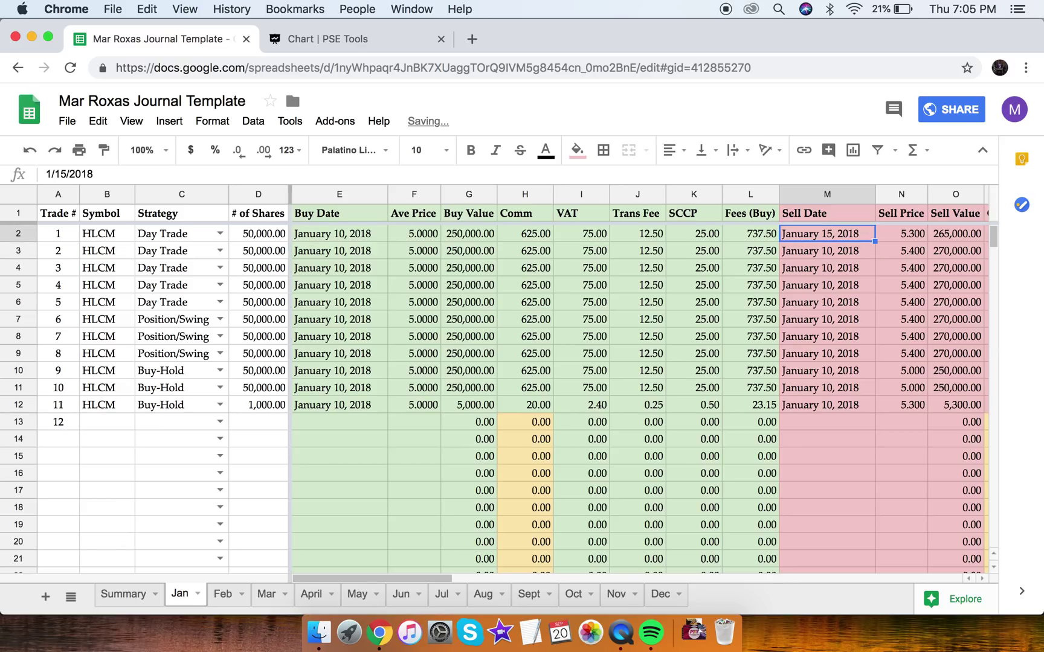
Step: Check trade 1's recalculated Days Held value and formula, and compare its Net P/L cell
key(Right)
key(Right)
key(Right)
key(Right)
key(Right)
key(Right)
key(Right)
key(Right)
key(Right)
key(Right)
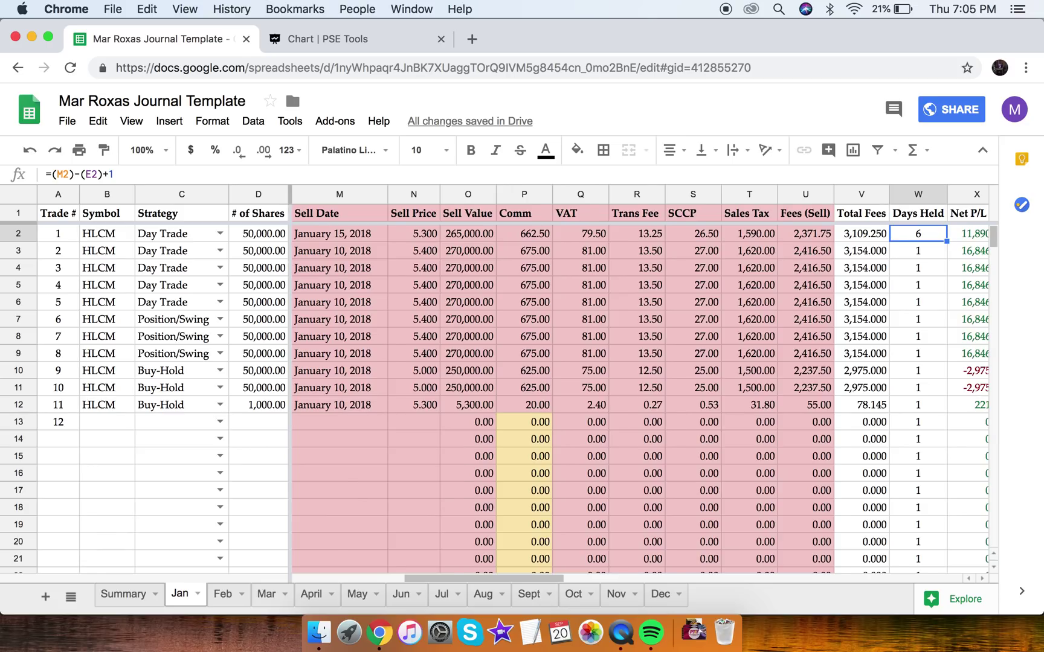
key(Right)
key(Right)
key(Left)
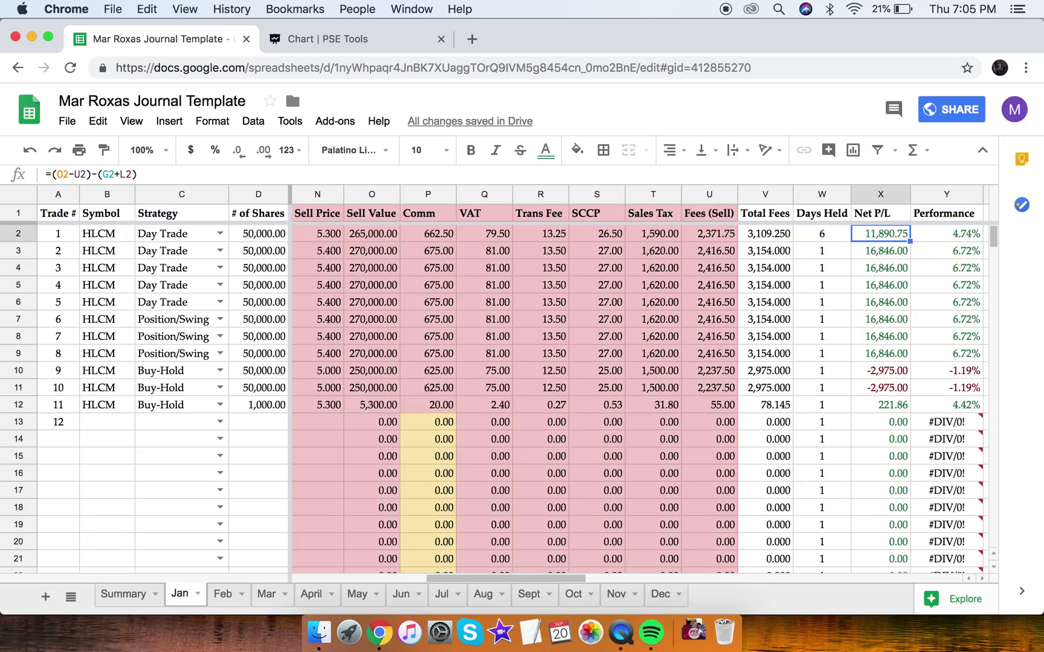
key(Left)
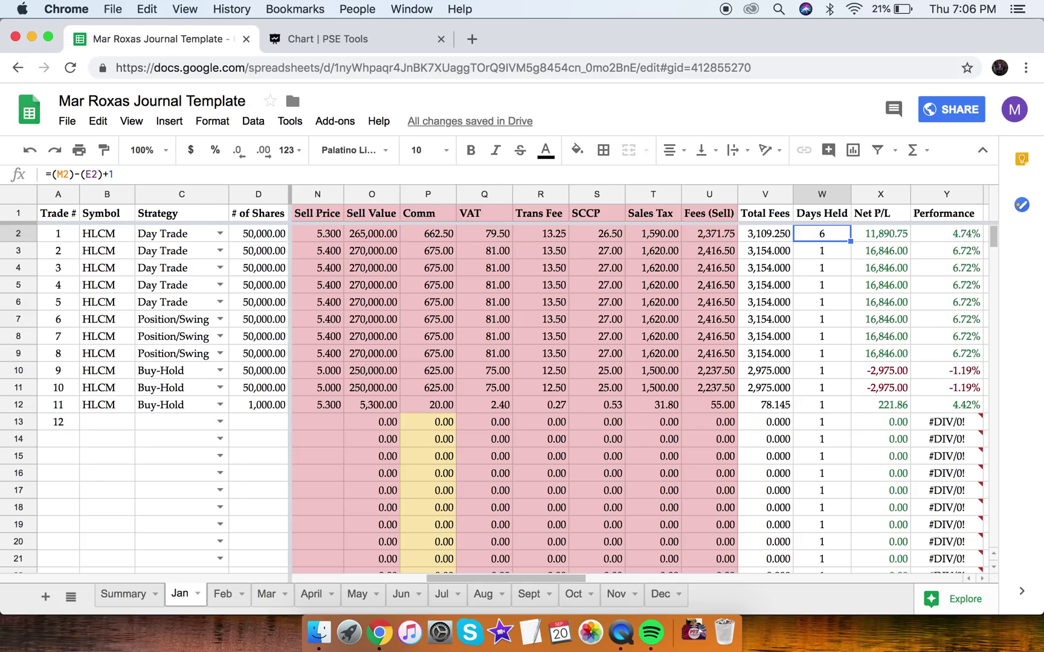
click(879, 233)
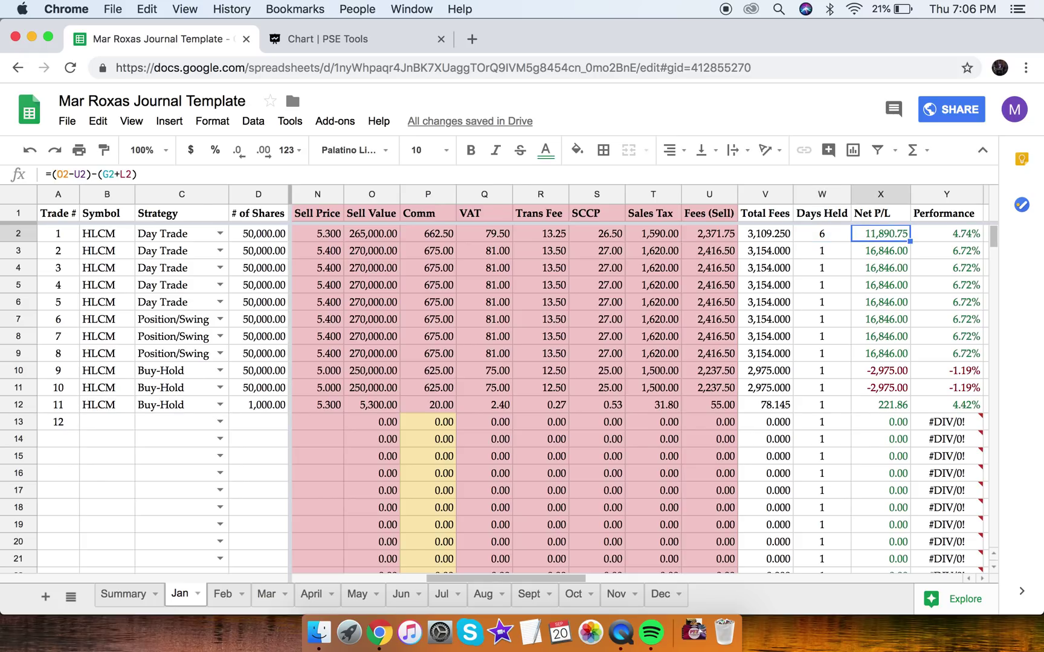
click(822, 234)
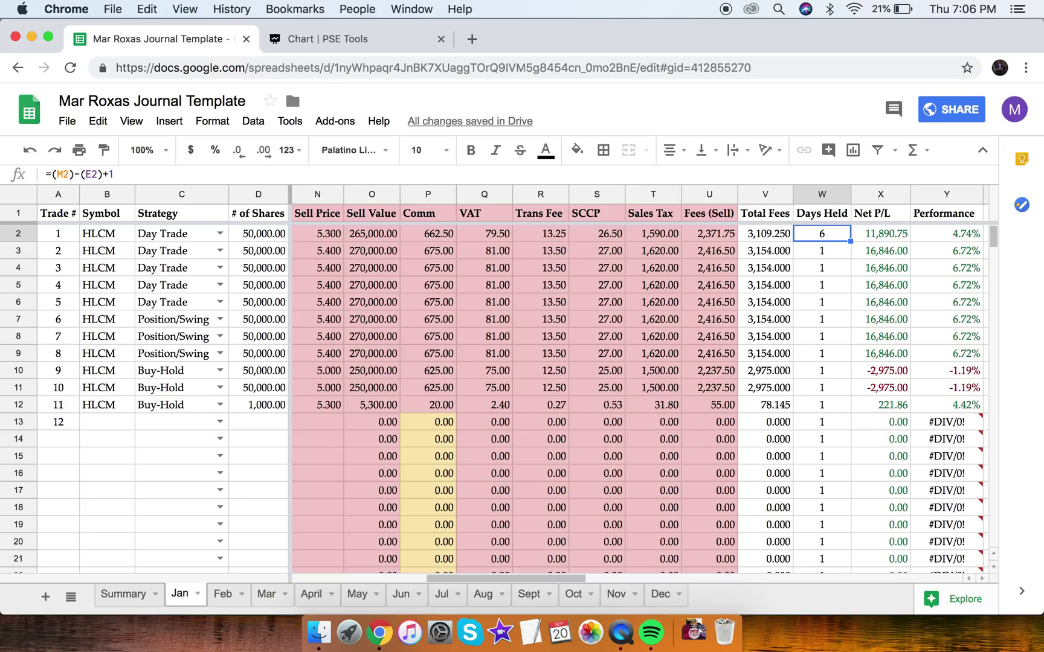
Step: Review trade 1's row from the sell and buy columns back to its Strategy, Symbol and Trade # cells
key(Left)
key(Left)
key(Left)
key(Left)
key(Left)
key(Left)
key(Left)
key(Left)
key(Left)
key(Left)
key(Left)
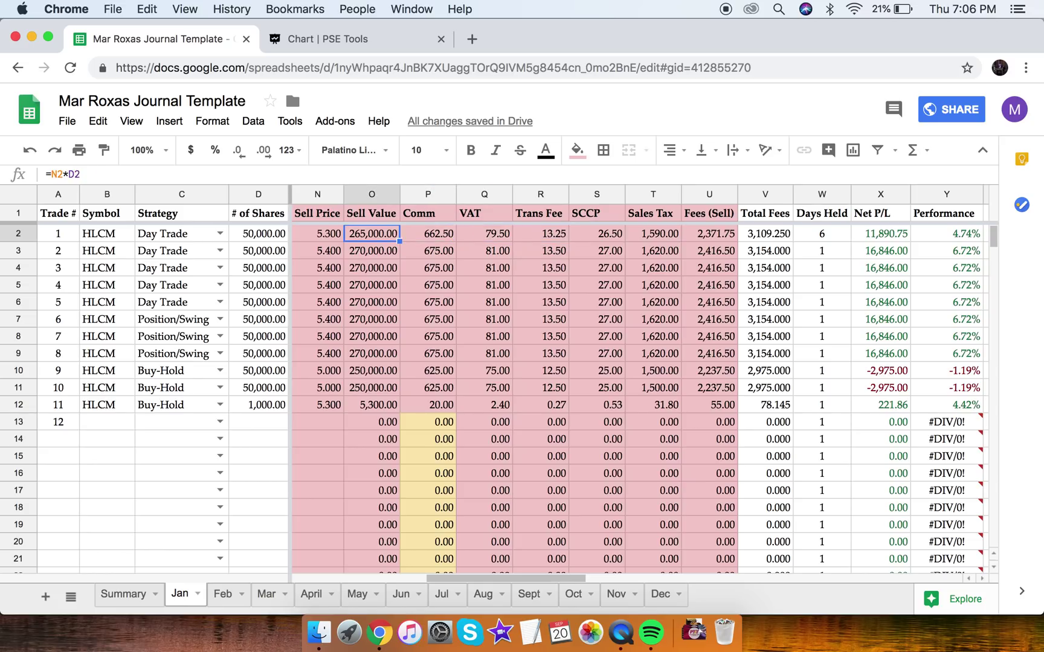
key(Left)
key(Left)
key(Left)
key(Left)
key(Left)
key(Left)
key(Left)
key(Left)
key(Left)
key(Left)
key(Left)
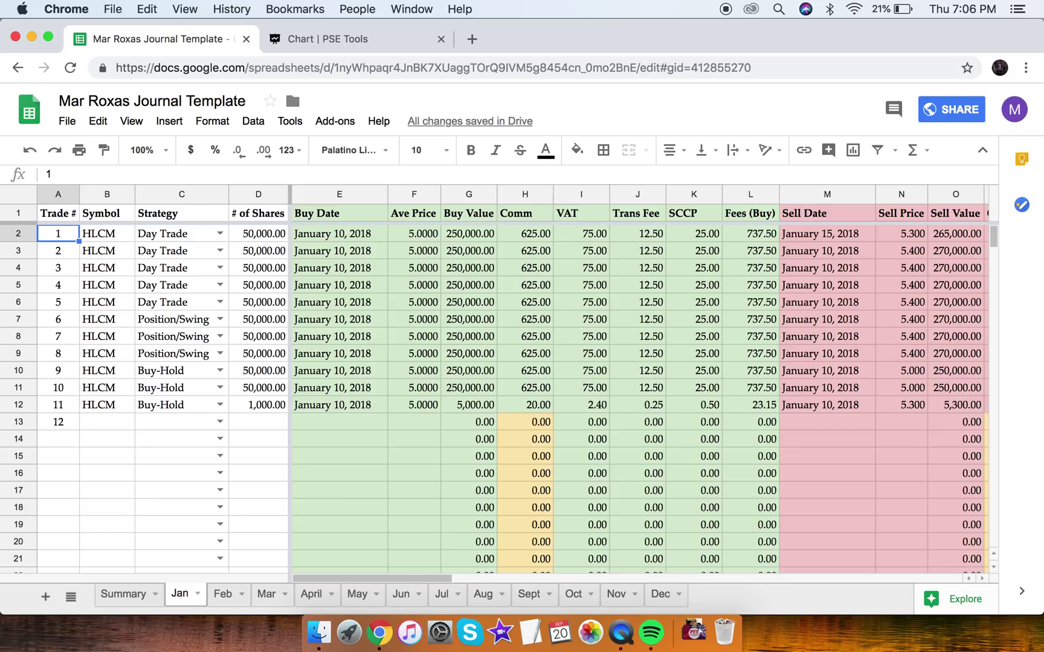
click(181, 233)
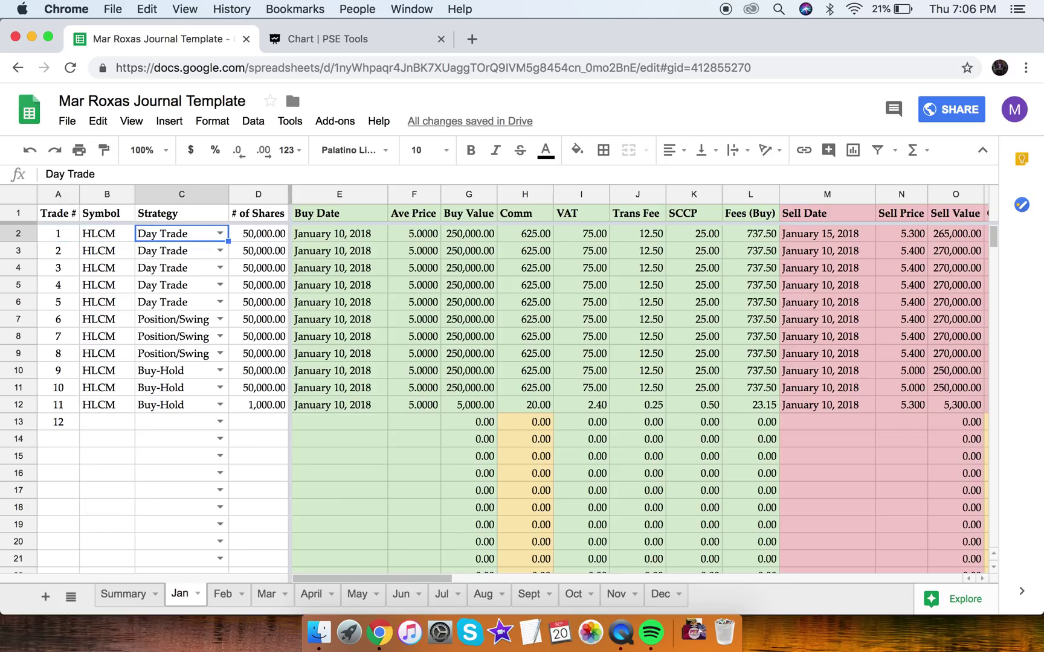
key(Left)
key(Left)
key(Right)
key(Left)
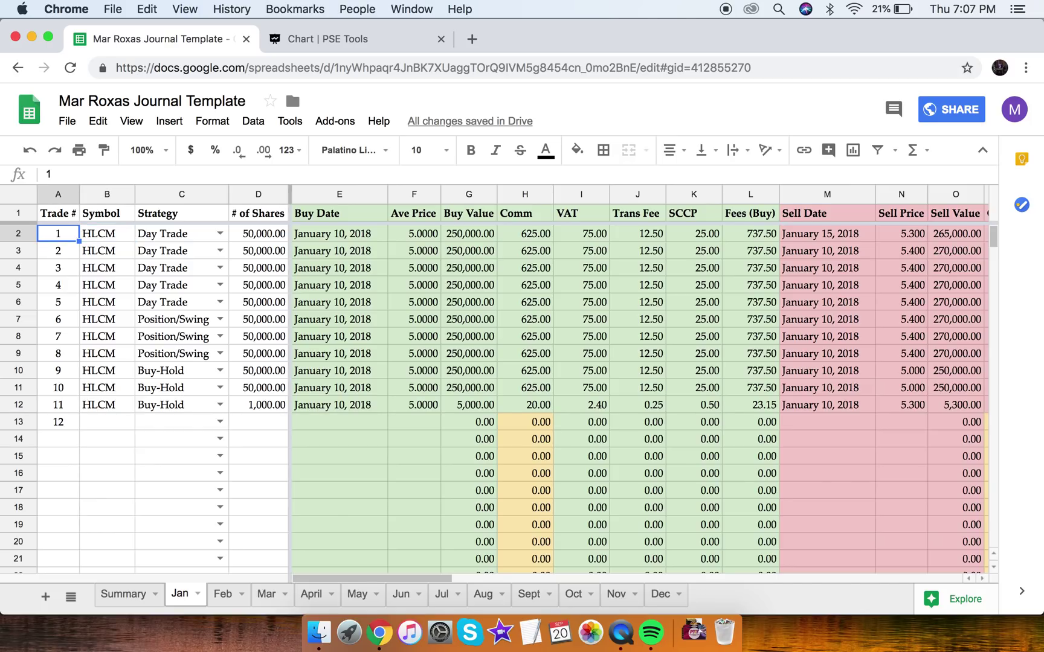